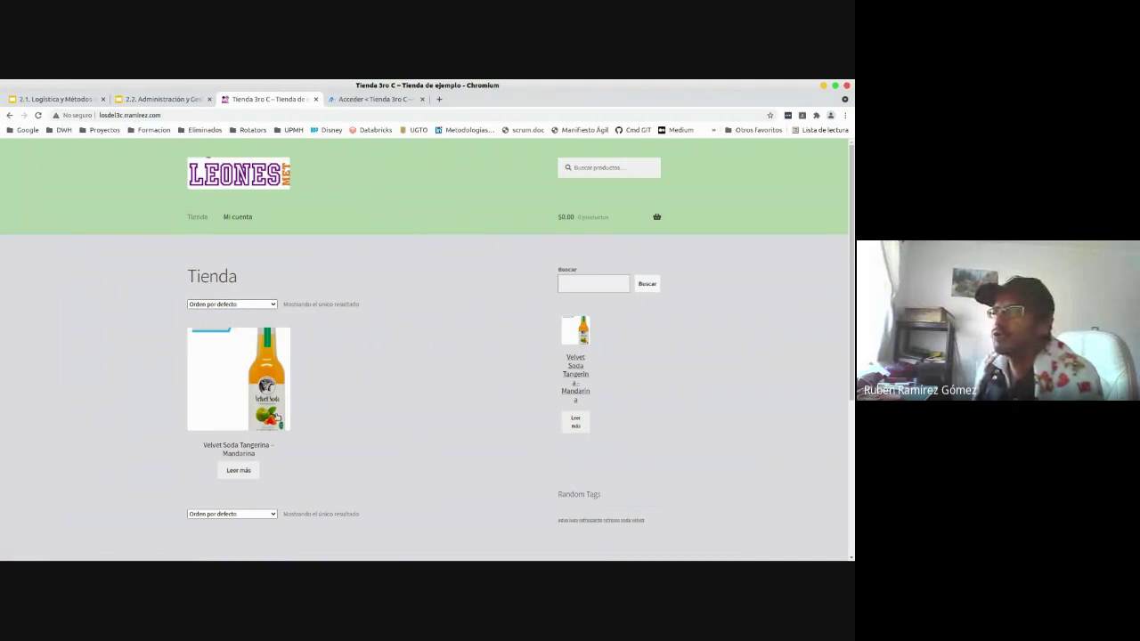
Log in to the Tienda 3ro C admin with username 'admin' and the saved password
click(383, 99)
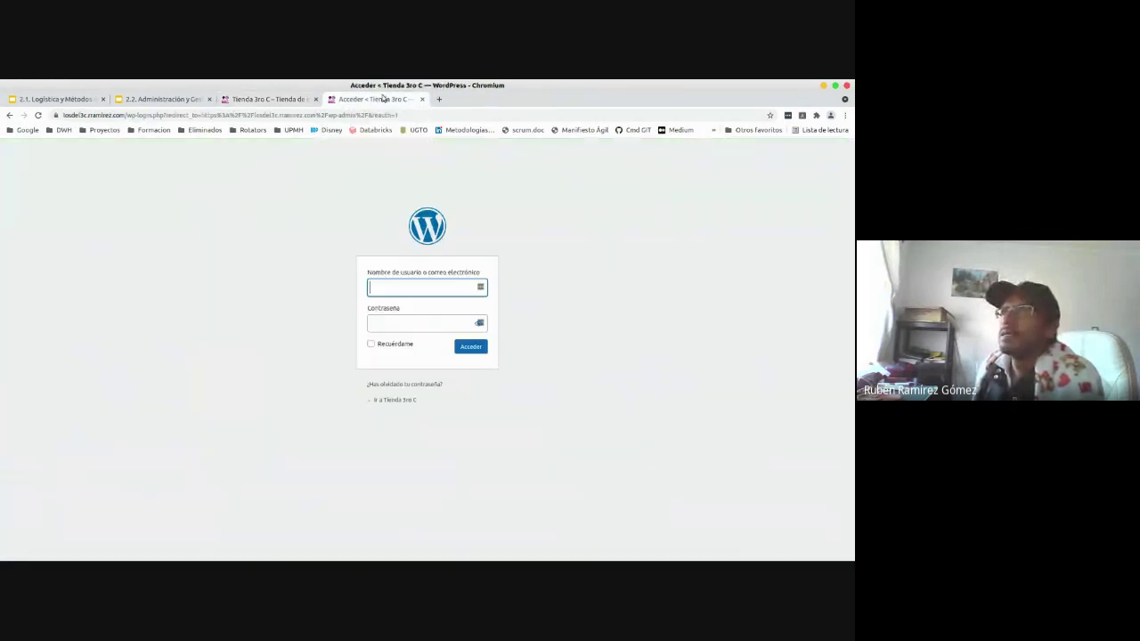
click(417, 286)
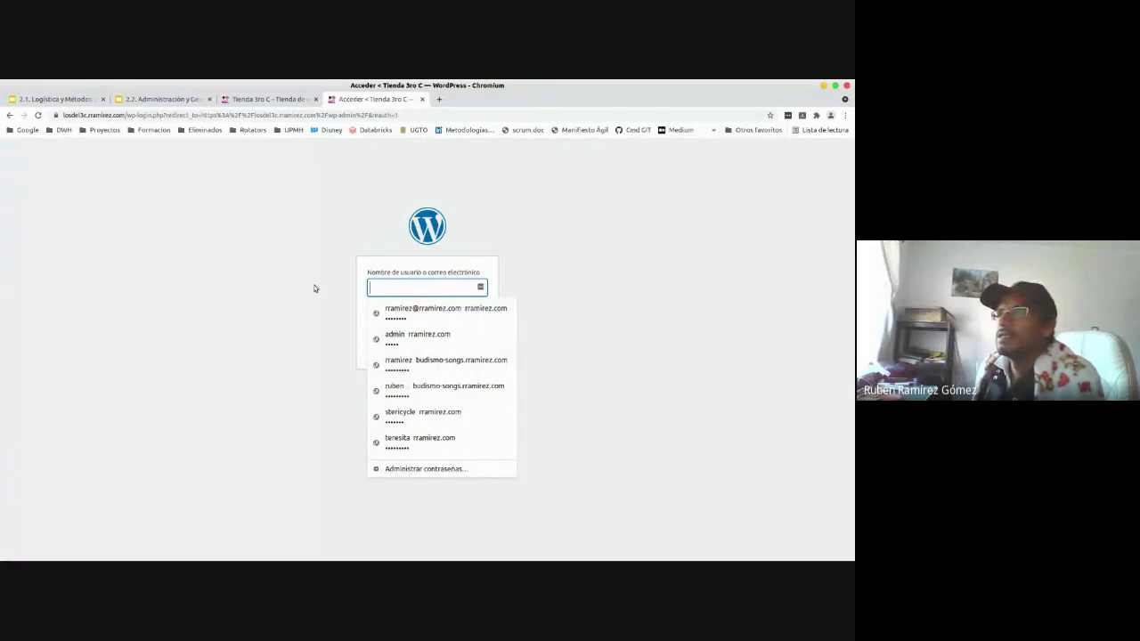
click(316, 287)
click(412, 279)
text(admin)
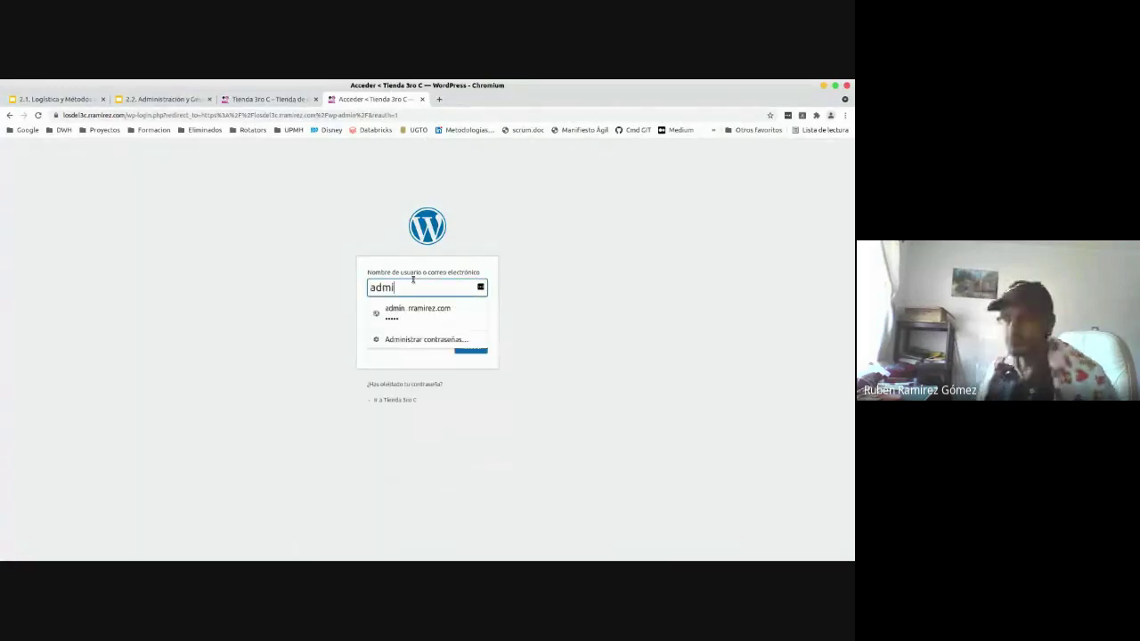
key(Tab)
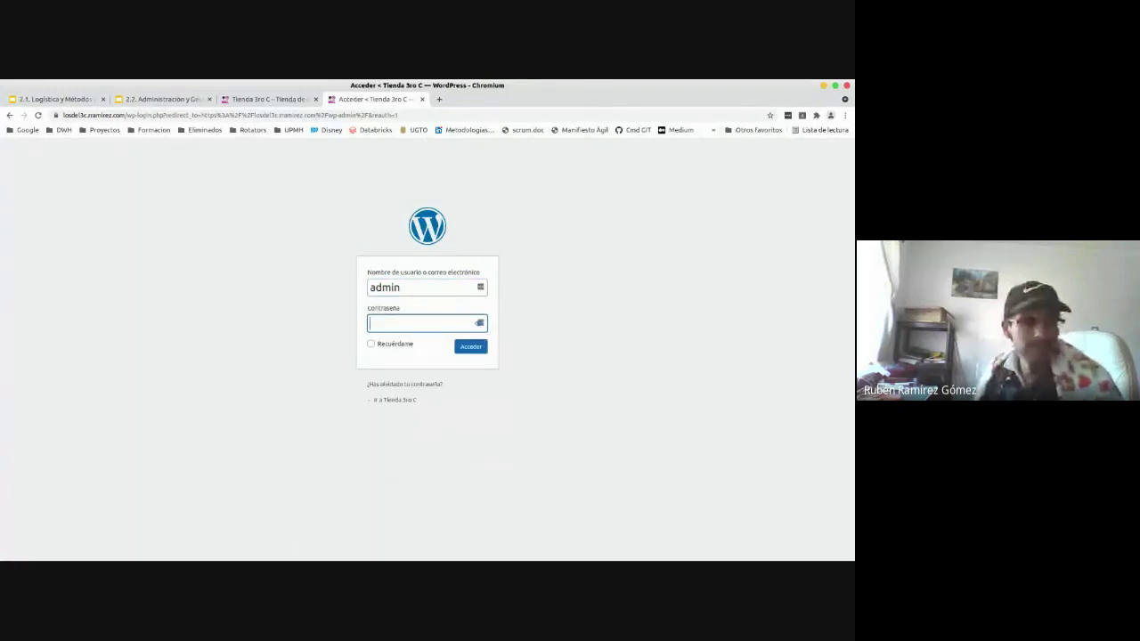
key(alt+Tab)
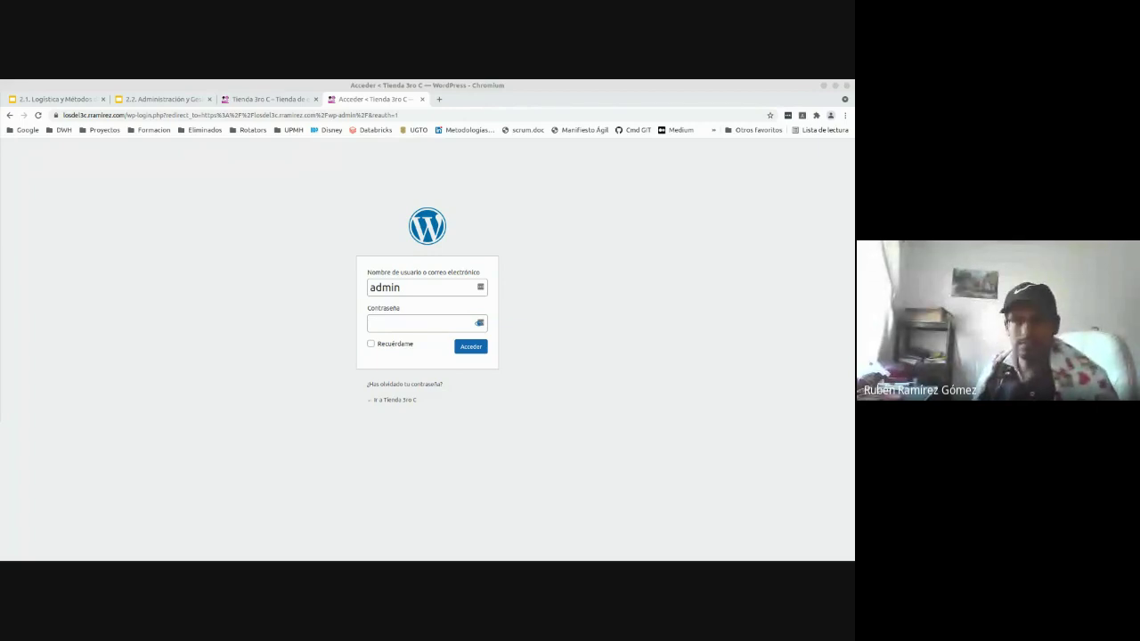
click(418, 323)
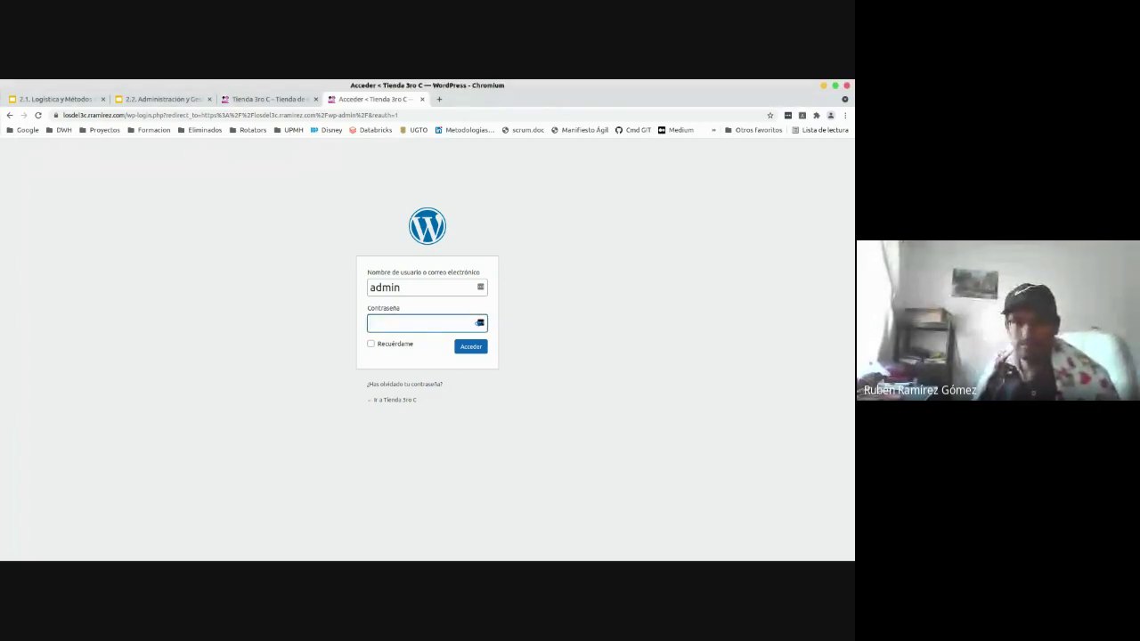
click(442, 325)
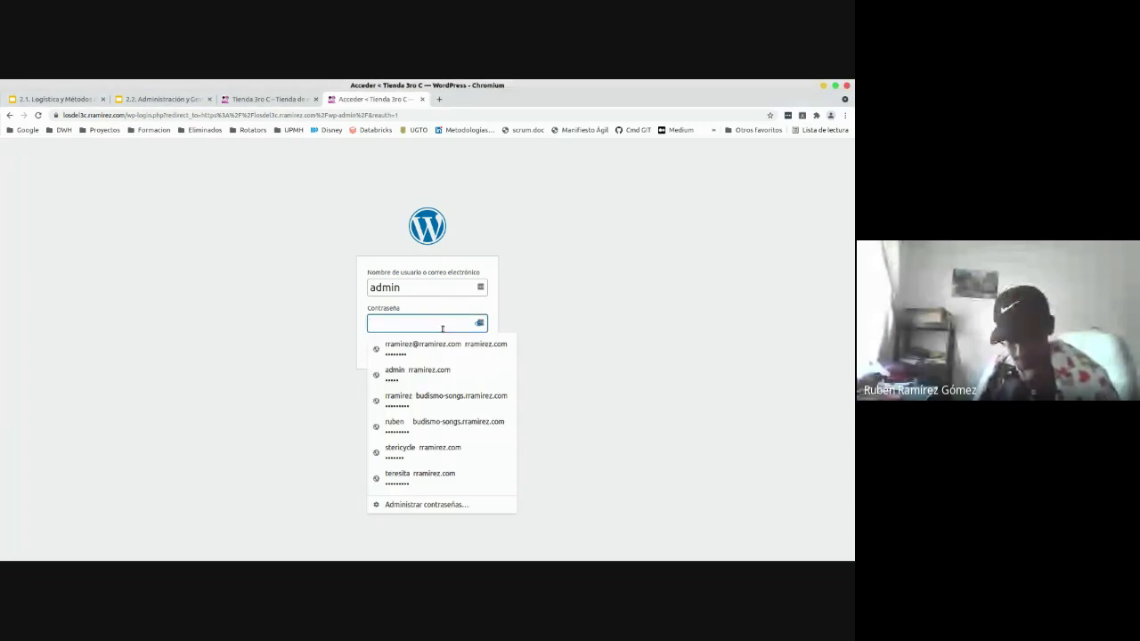
key(ctrl+v)
click(470, 346)
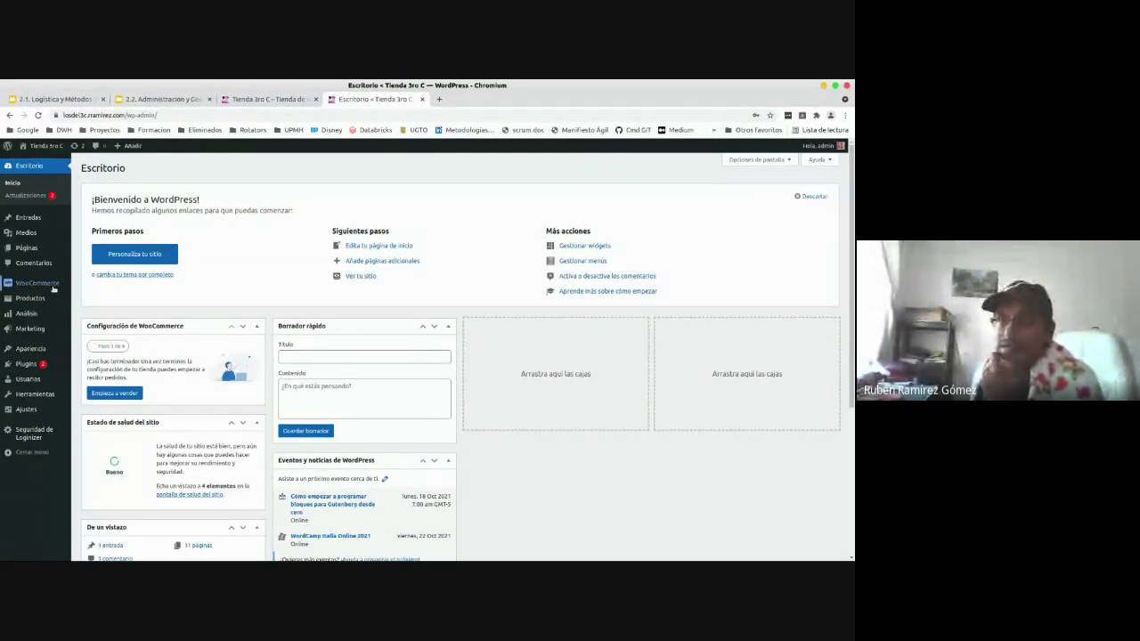
Go to WooCommerce Inicio and open the Configurar pagos setup task
mouse_move(40, 289)
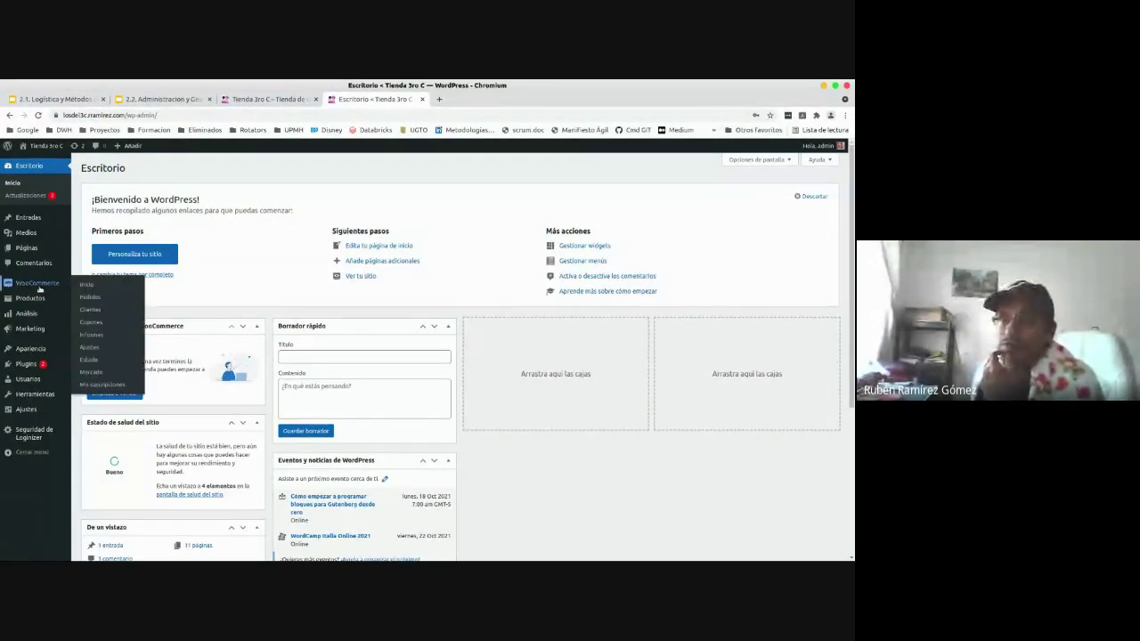
click(89, 287)
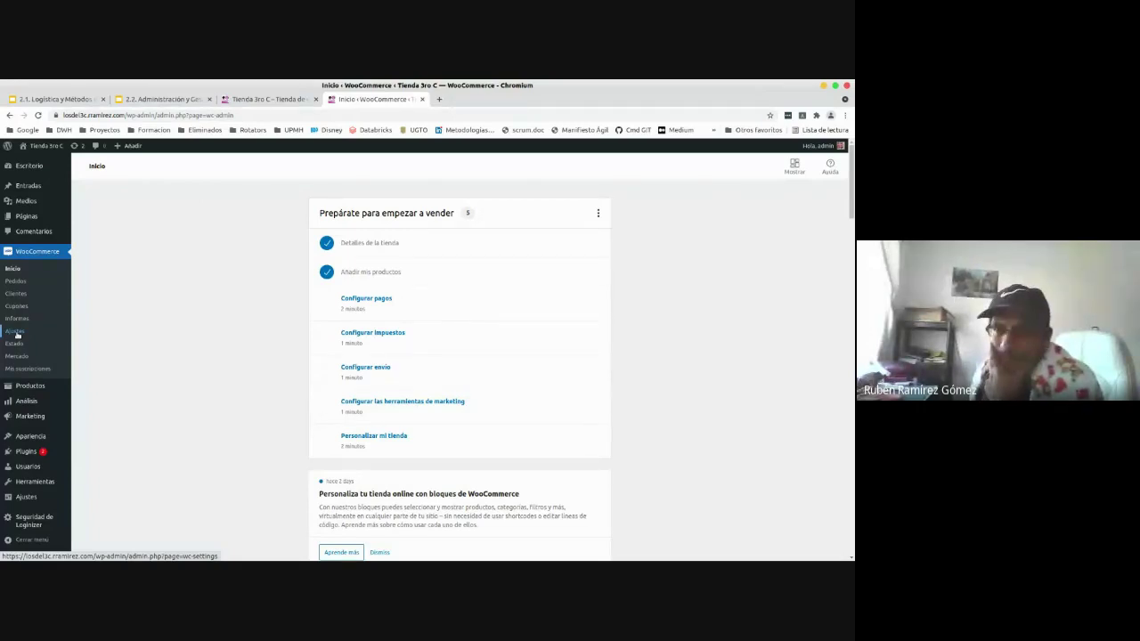
click(377, 301)
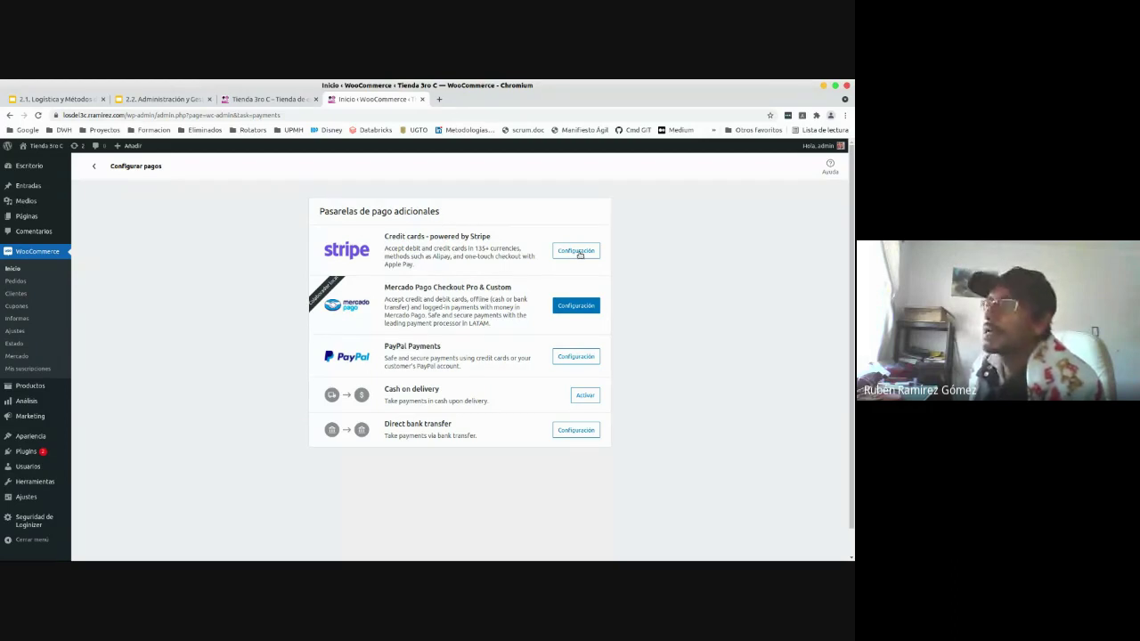
Install the Stripe credit card gateway and open its Configuración page
click(580, 252)
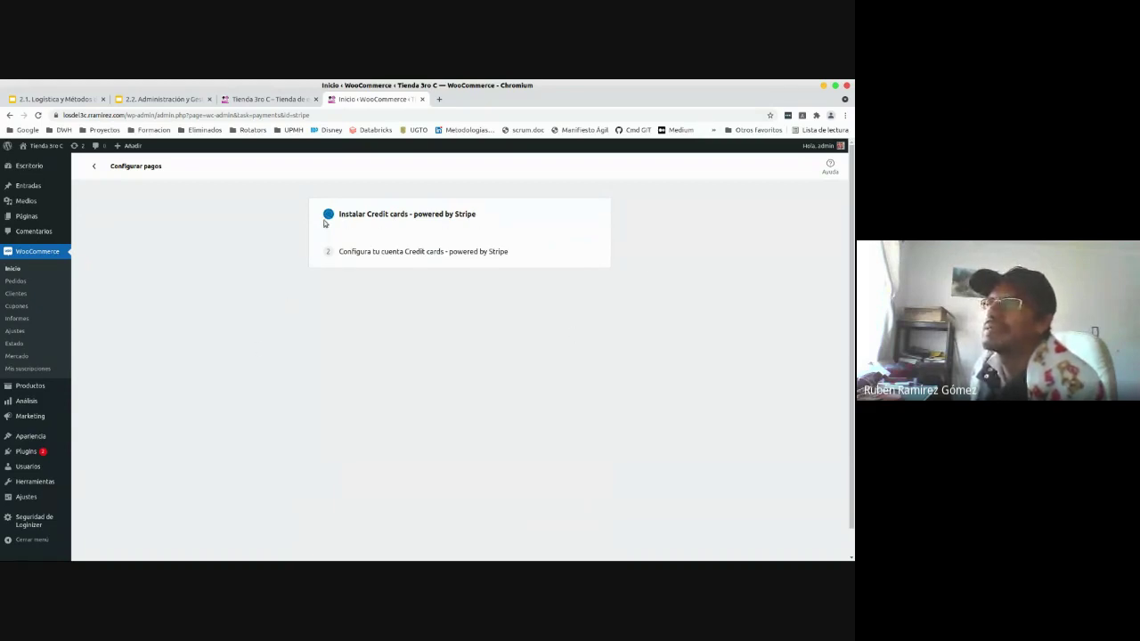
double_click(464, 214)
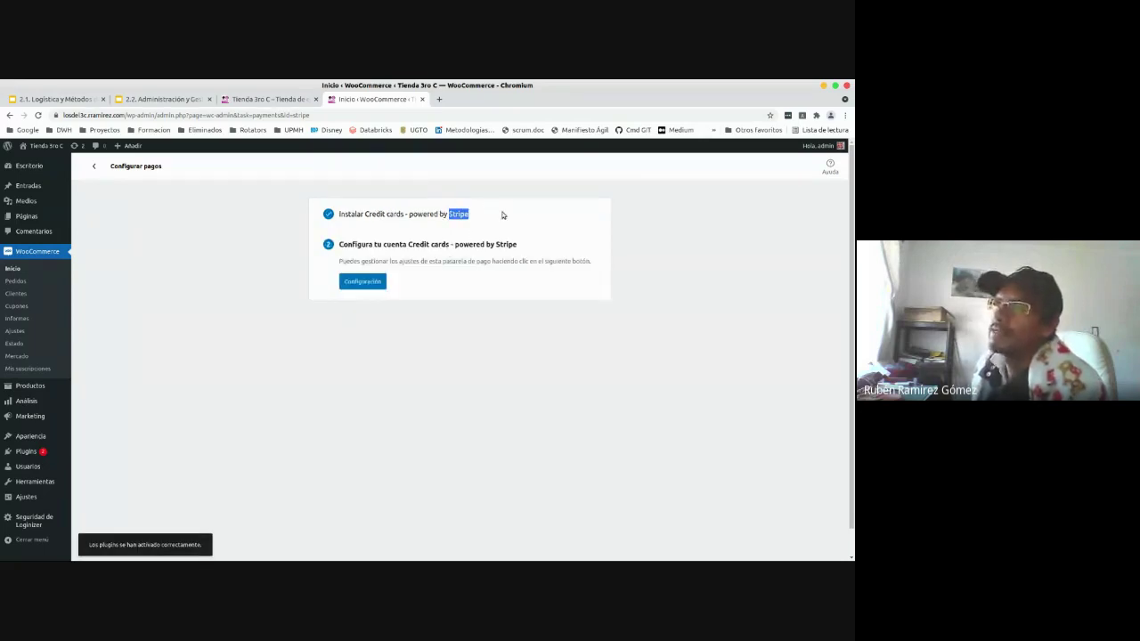
click(446, 392)
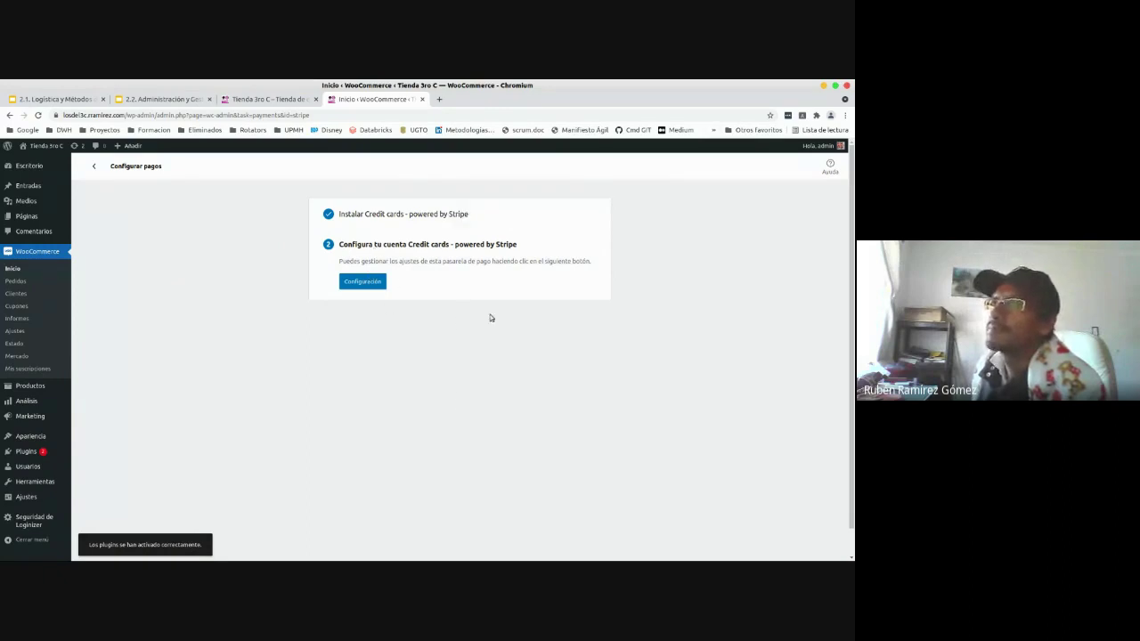
click(376, 283)
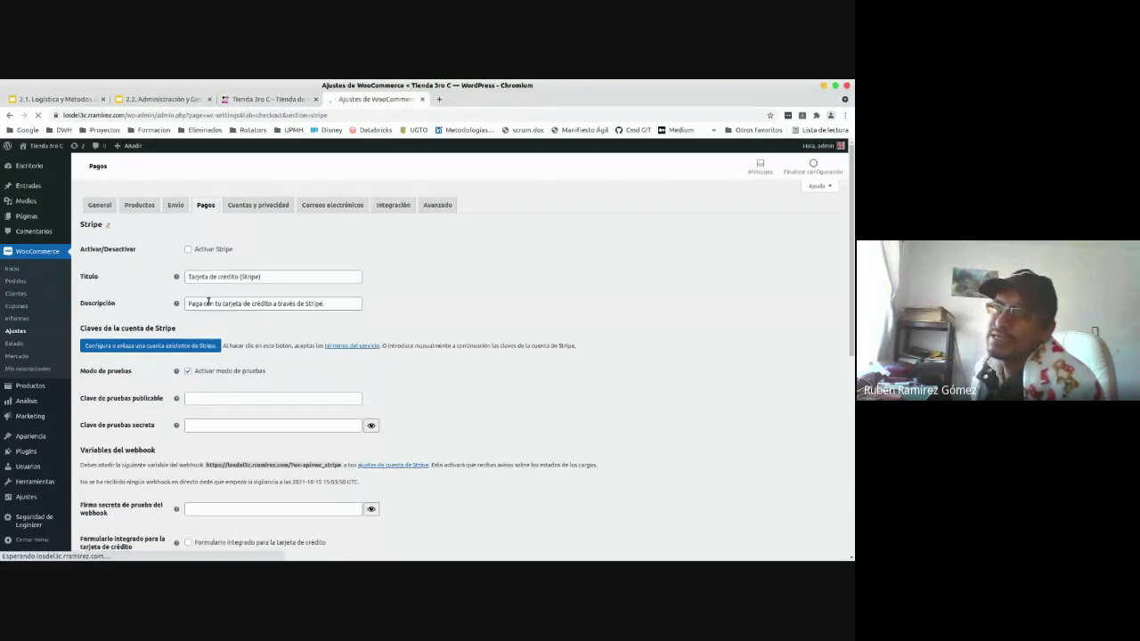
Tick Activar Stripe and save the Stripe settings with Guardar los cambios
click(285, 276)
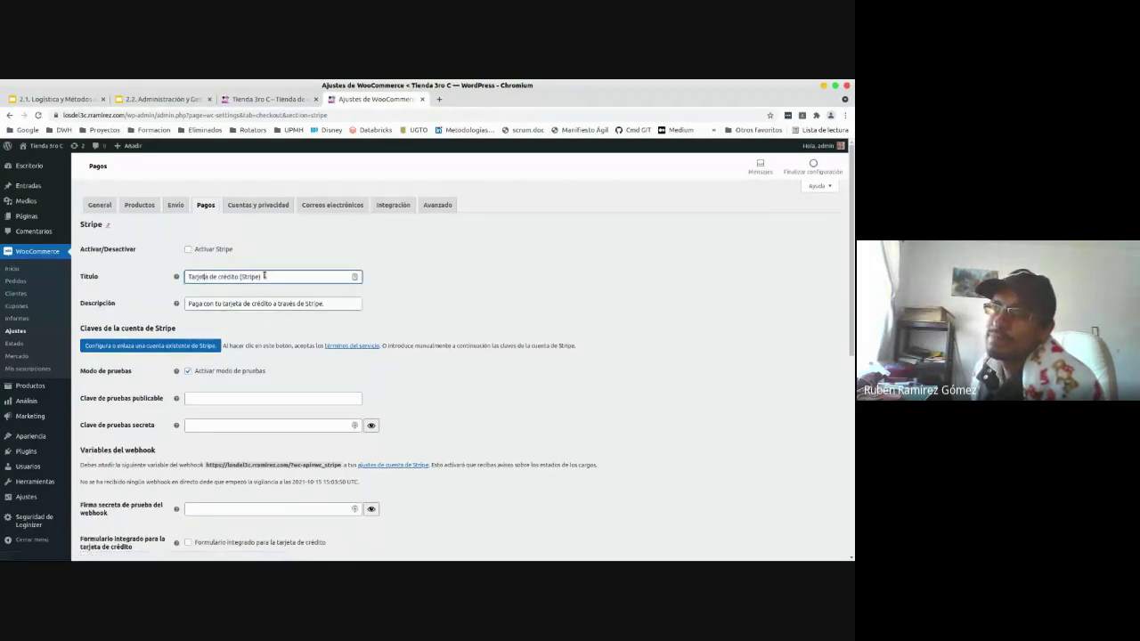
drag(264, 277, 185, 277)
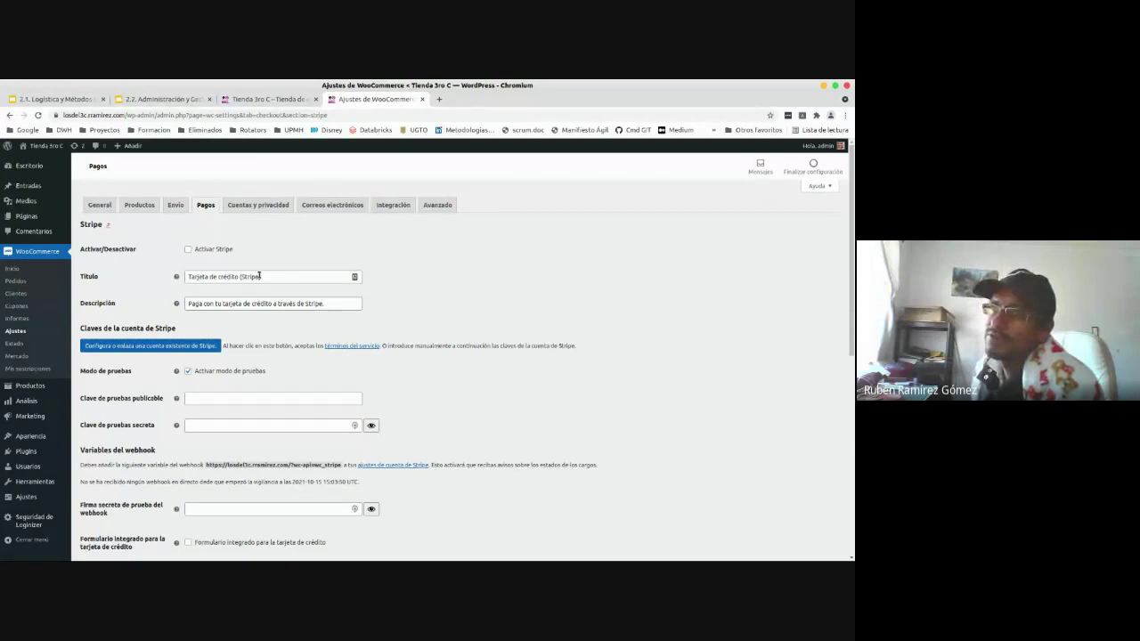
click(215, 277)
click(278, 276)
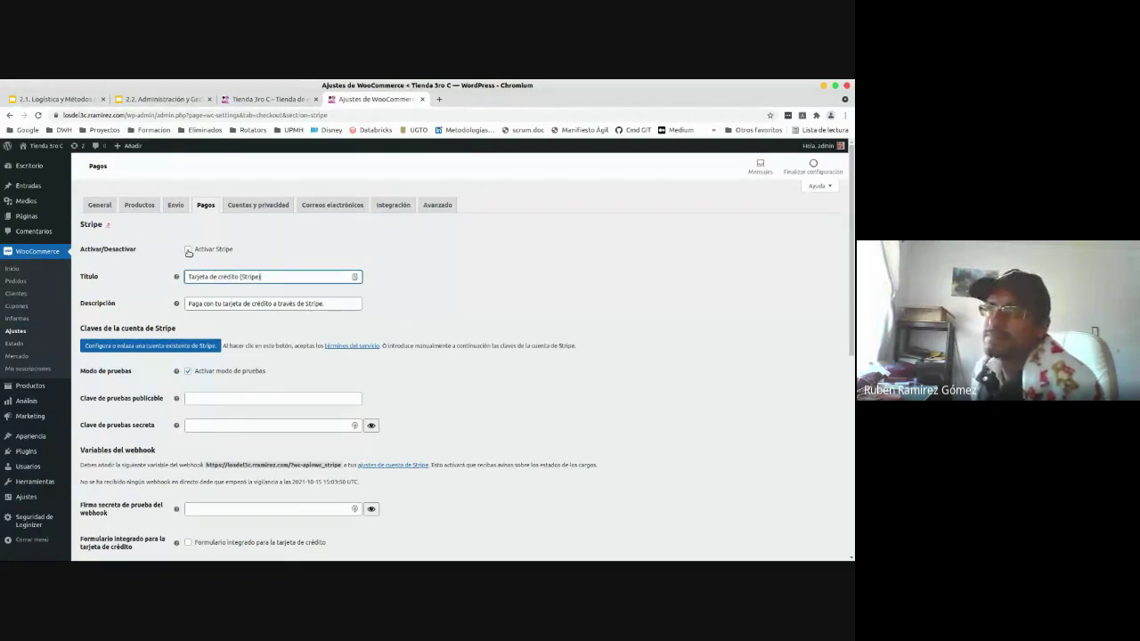
click(188, 250)
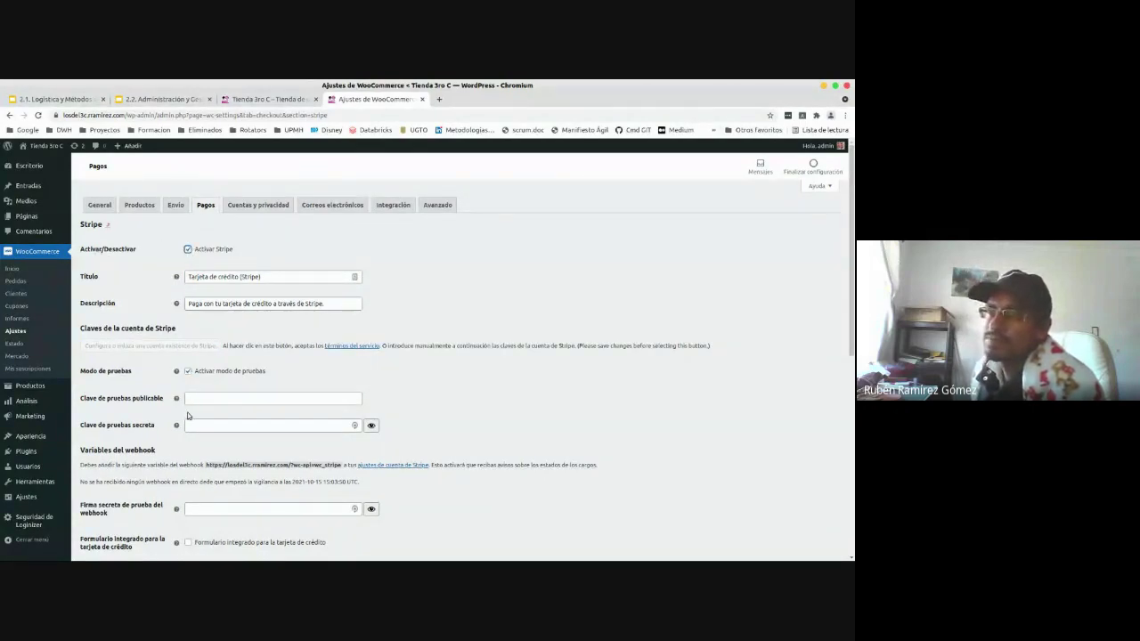
scroll(187, 414, down, 2)
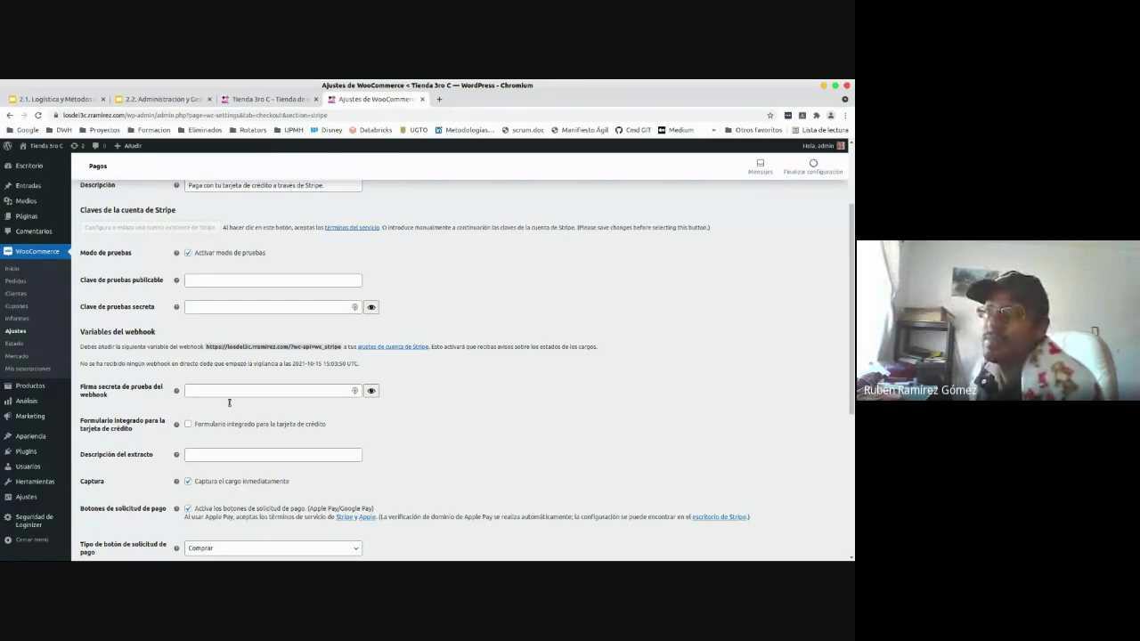
scroll(268, 509, down, 1)
scroll(268, 509, down, 5)
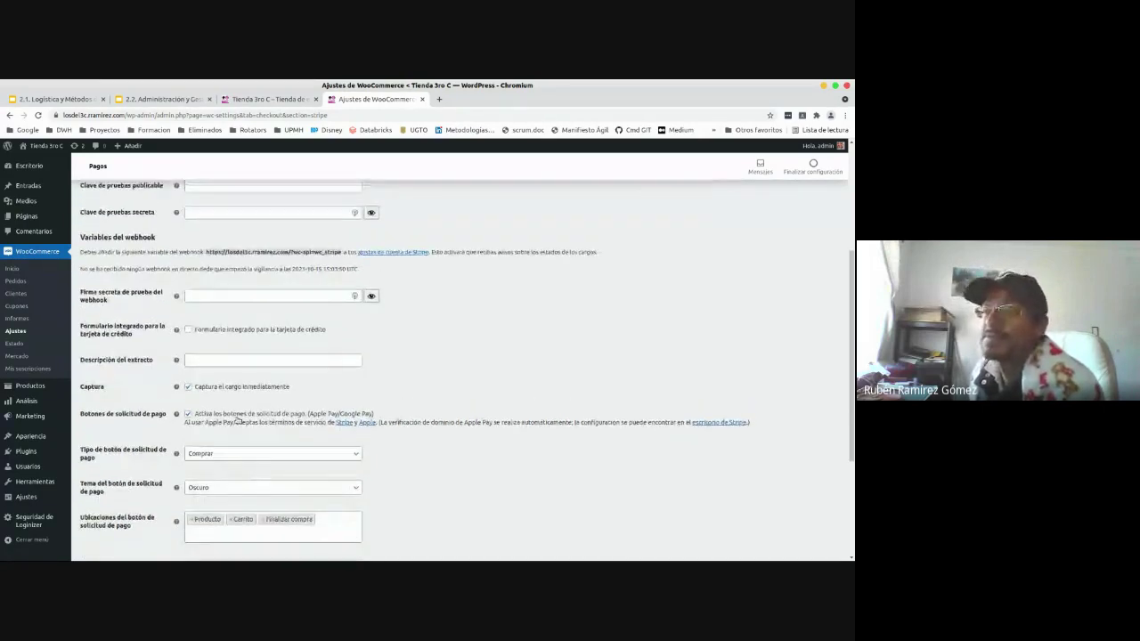
scroll(235, 479, down, 1)
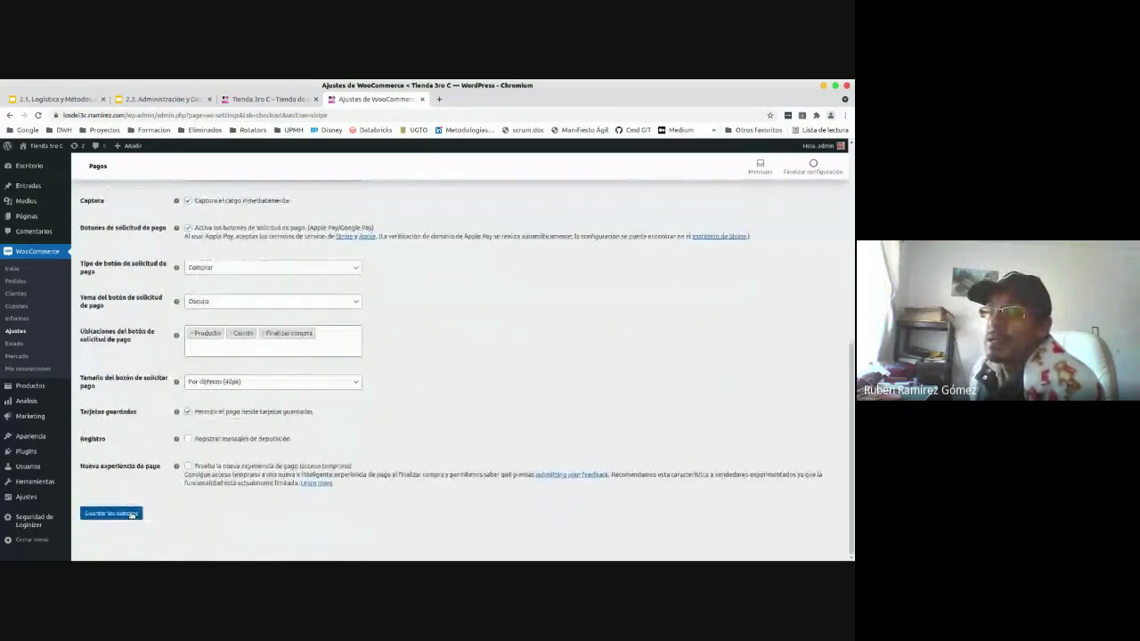
click(131, 513)
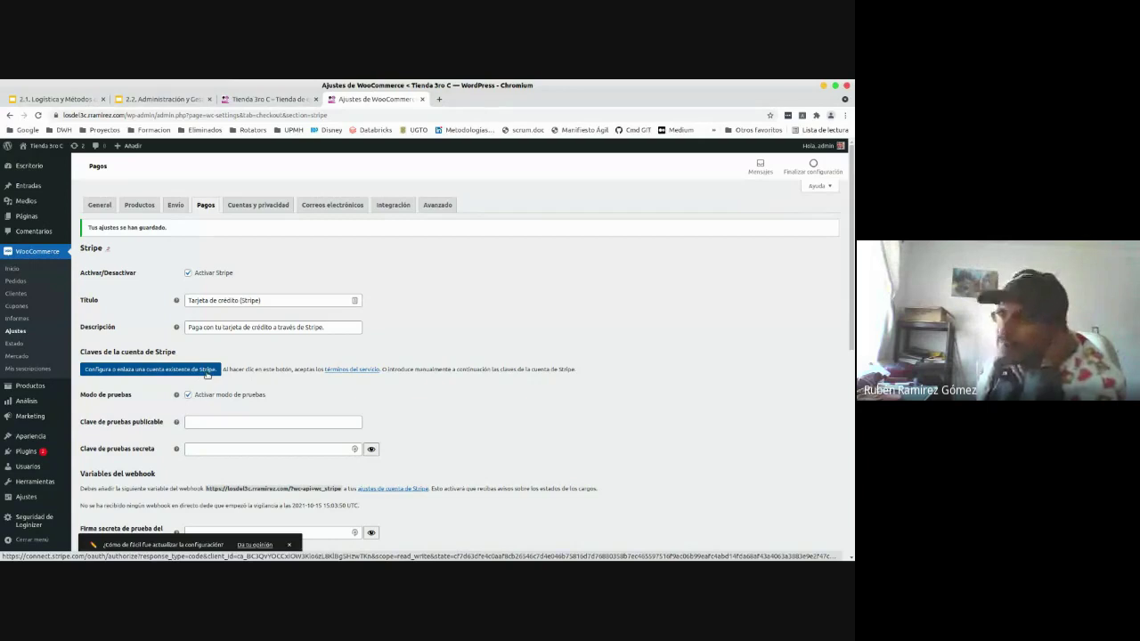
Start connecting a Stripe account on the Stripe sign-up page, then close it
click(98, 371)
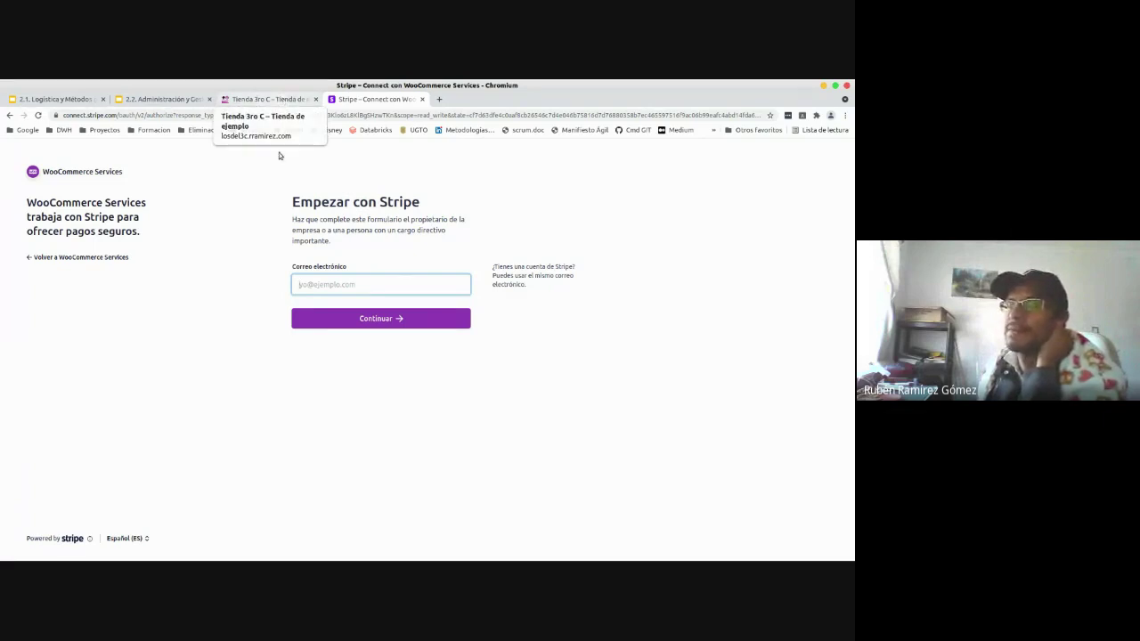
drag(292, 203, 450, 203)
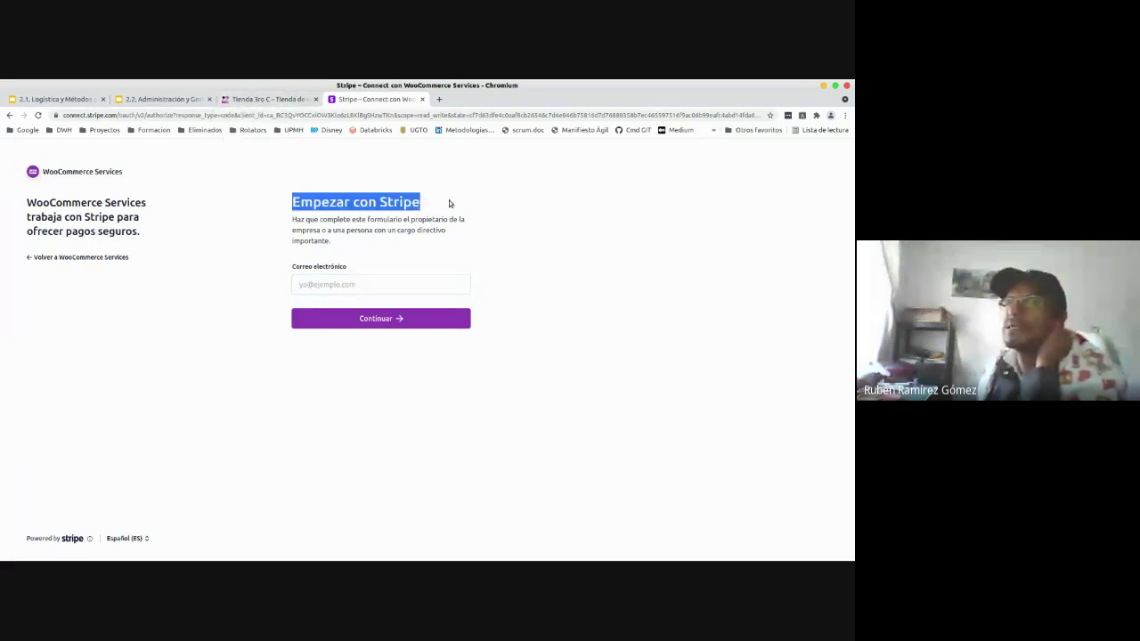
click(448, 203)
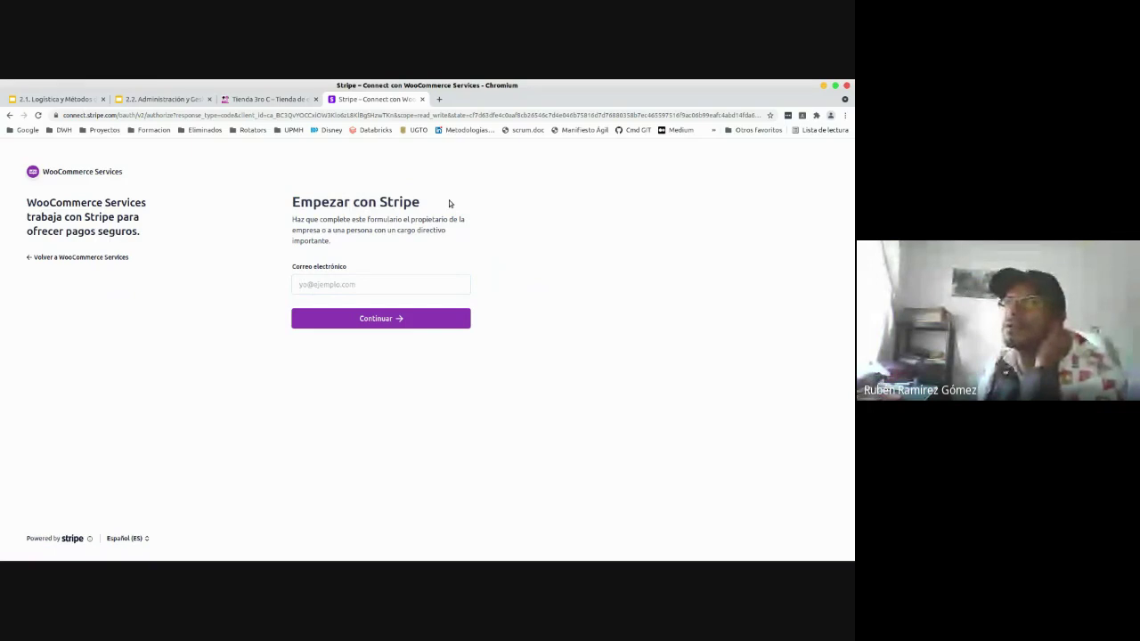
click(415, 281)
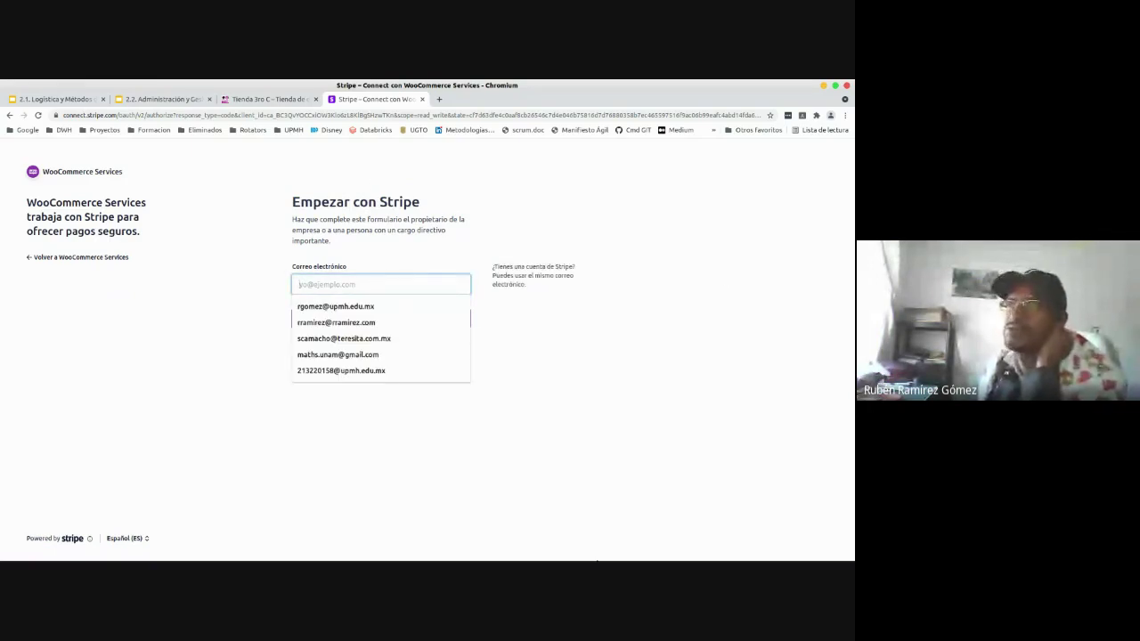
click(547, 415)
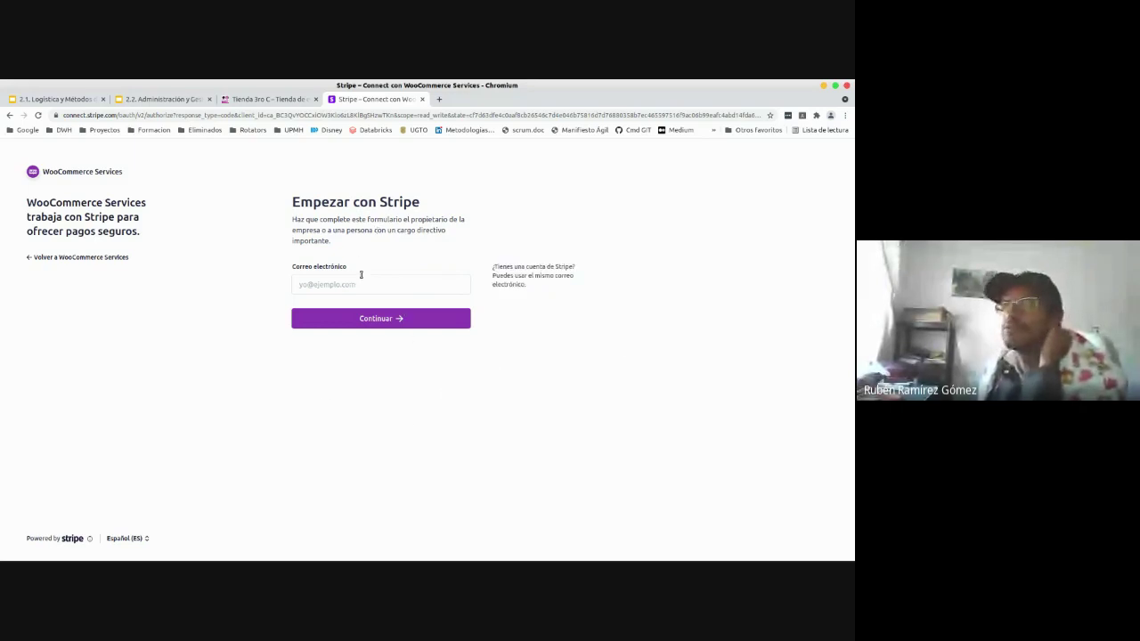
click(422, 98)
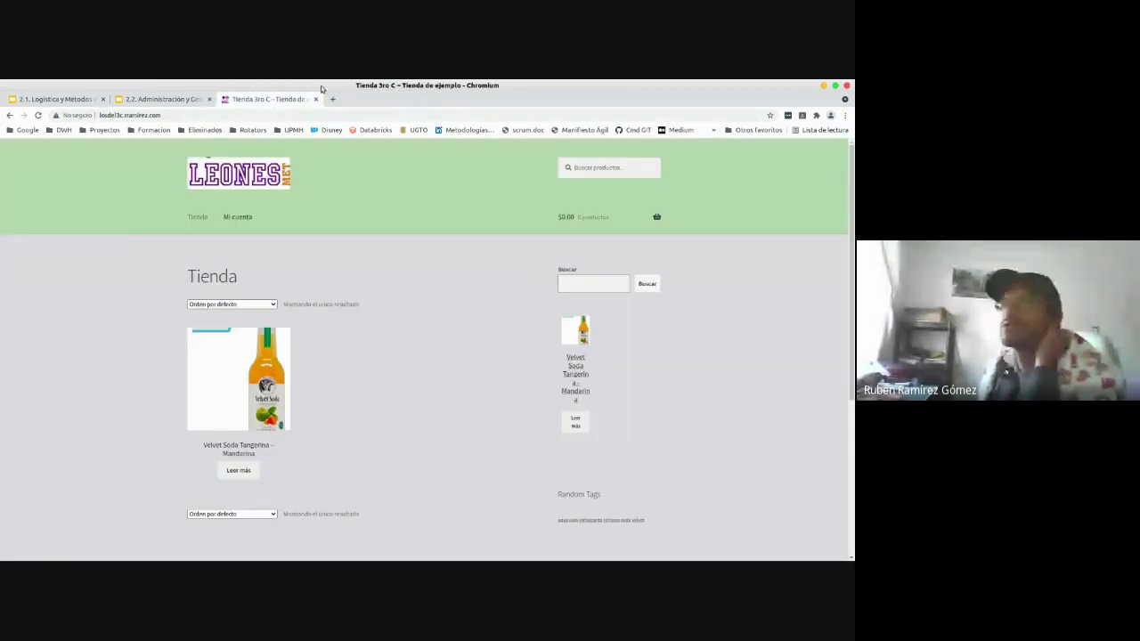
Reopen the closed 'Stripe – Connect con WooCommerce Services' page and return to the Stripe settings
click(846, 116)
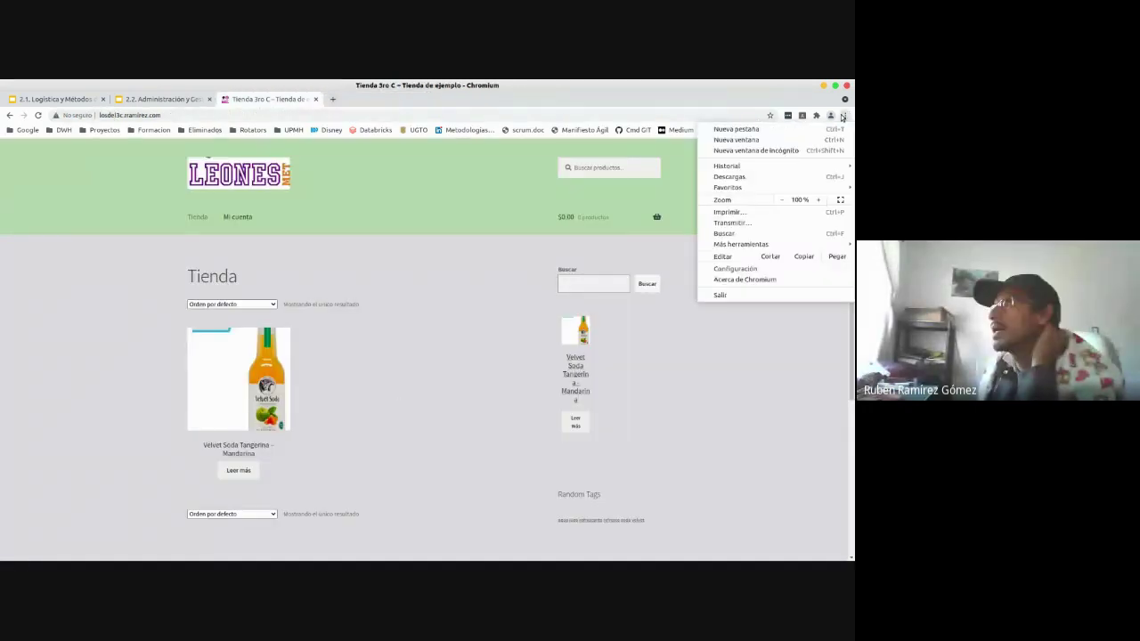
mouse_move(788, 165)
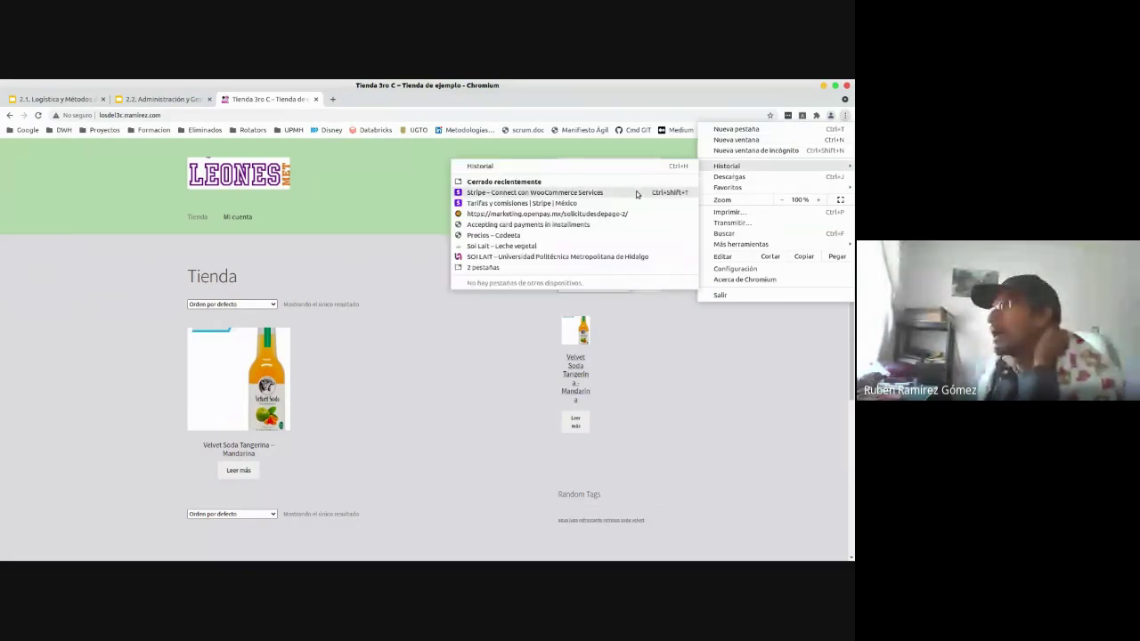
click(637, 193)
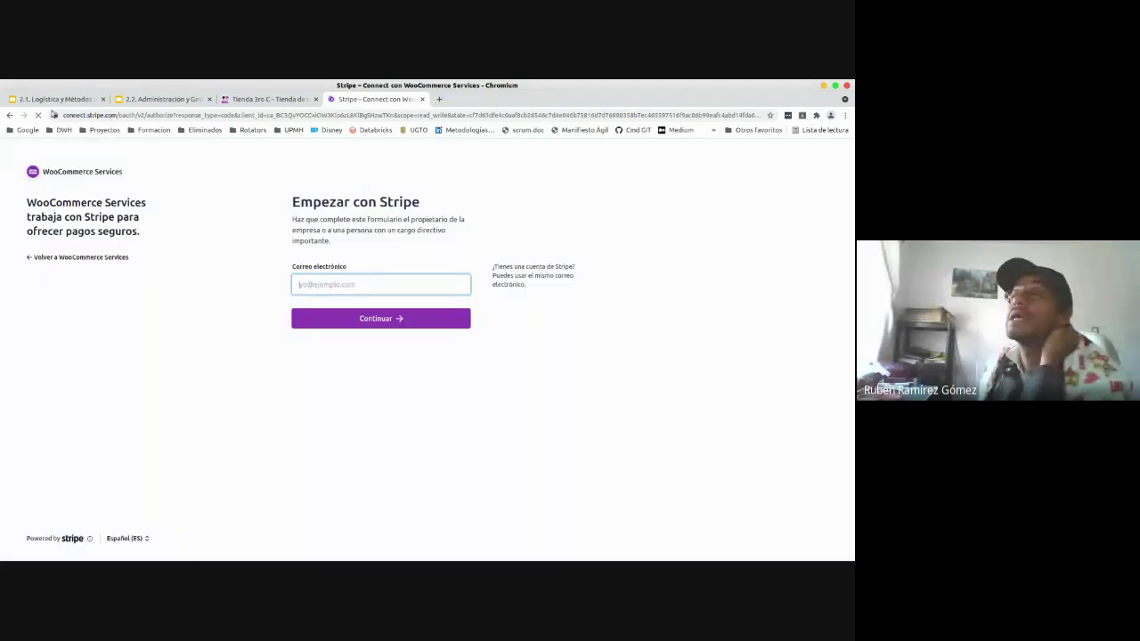
click(10, 117)
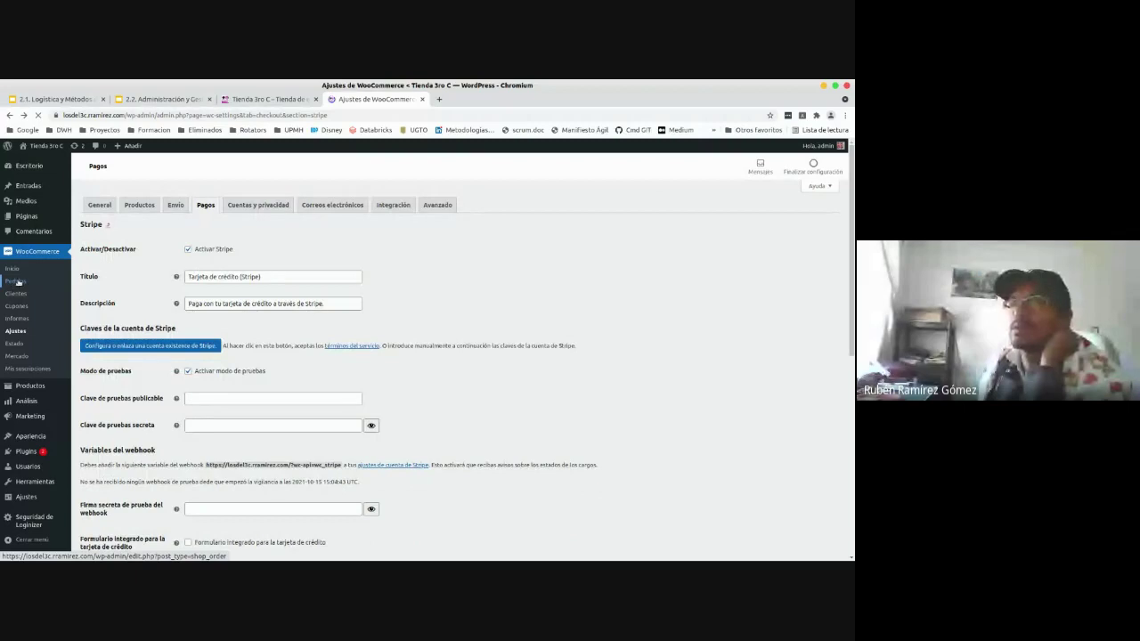
Untick Activar Stripe, save, and go back to the Pagos list
click(188, 249)
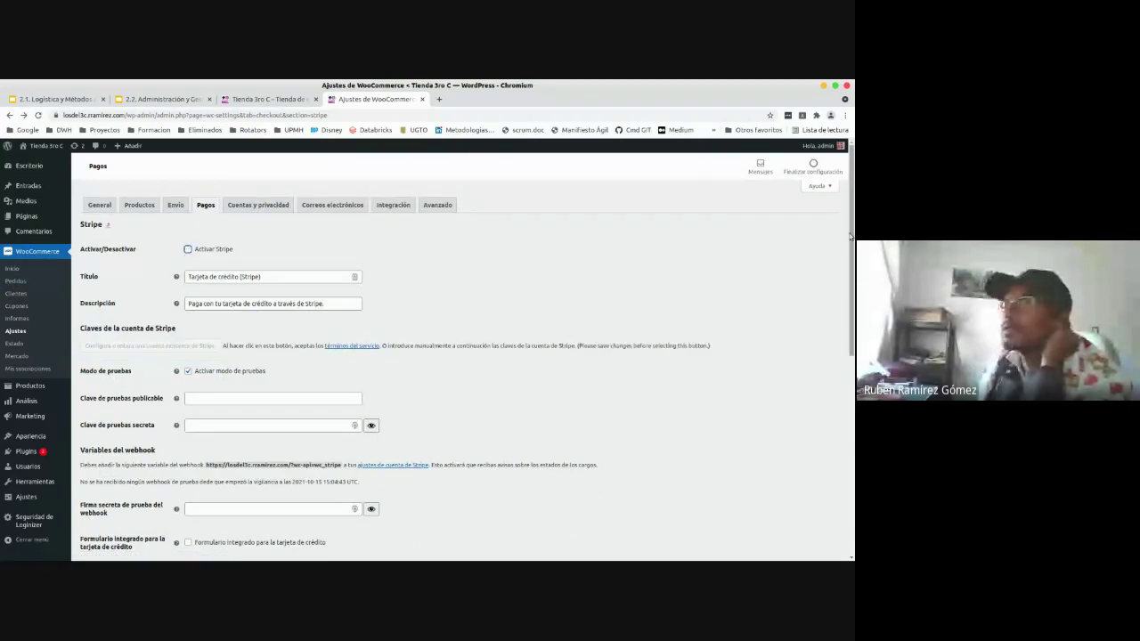
scroll(458, 374, down, 5)
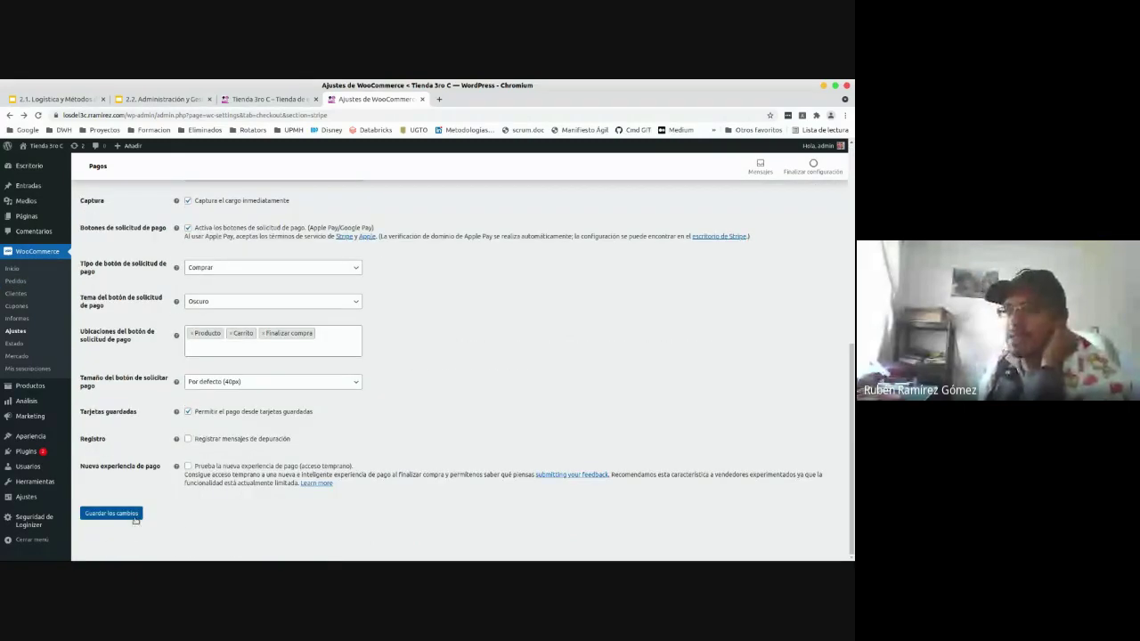
click(134, 516)
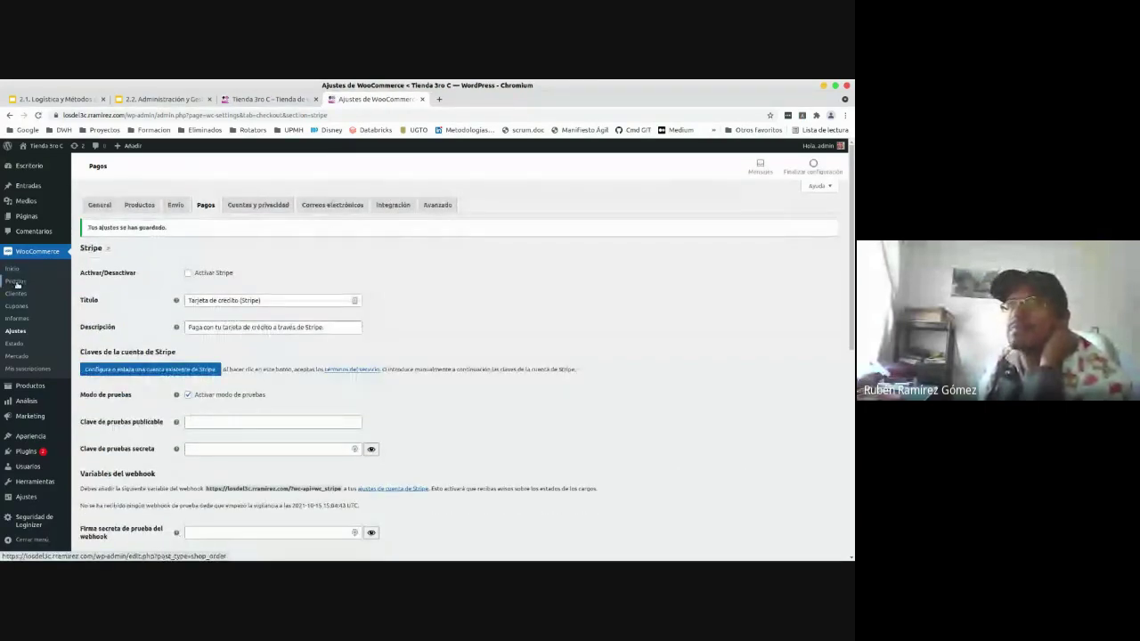
click(197, 207)
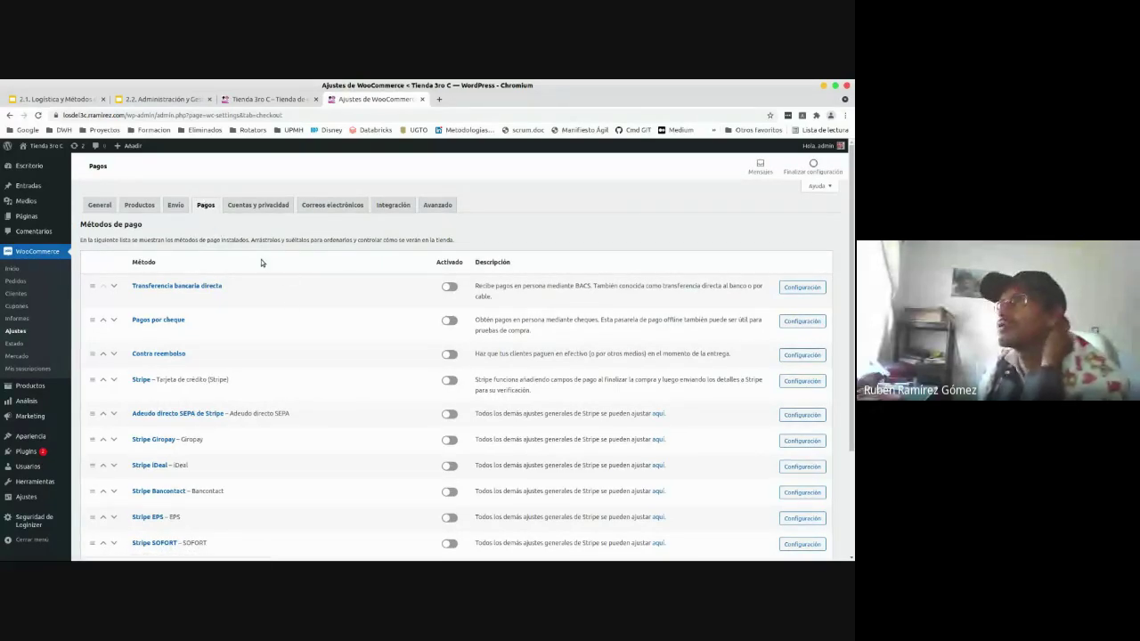
Switch on 'Transferencia bancaria directa' and open its Configuración page
scroll(265, 412, down, 1)
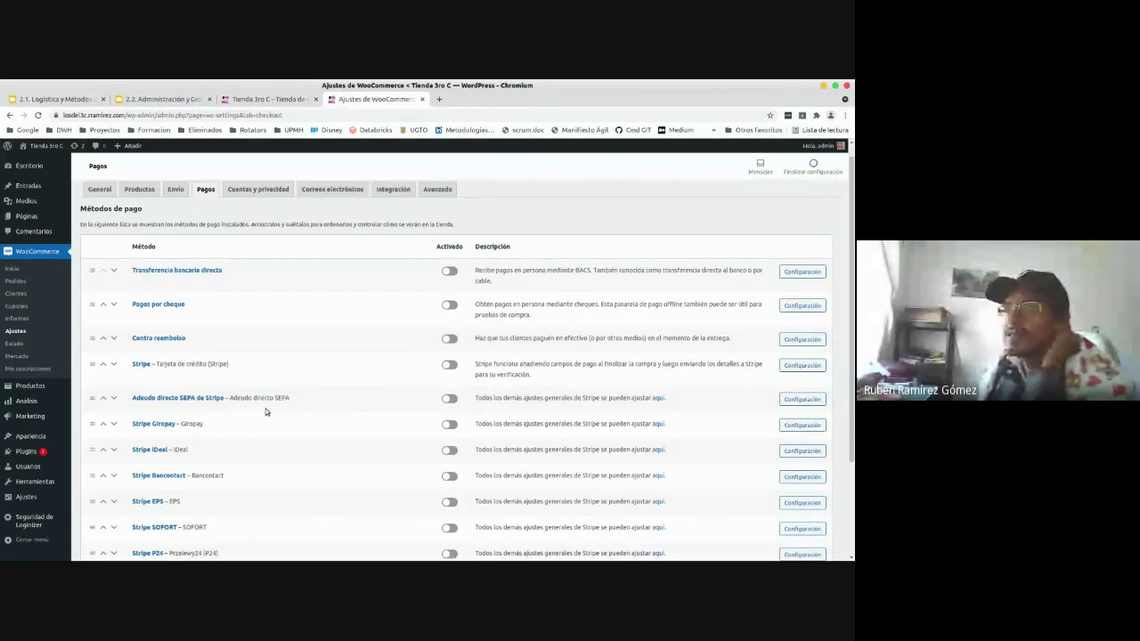
scroll(265, 411, down, 3)
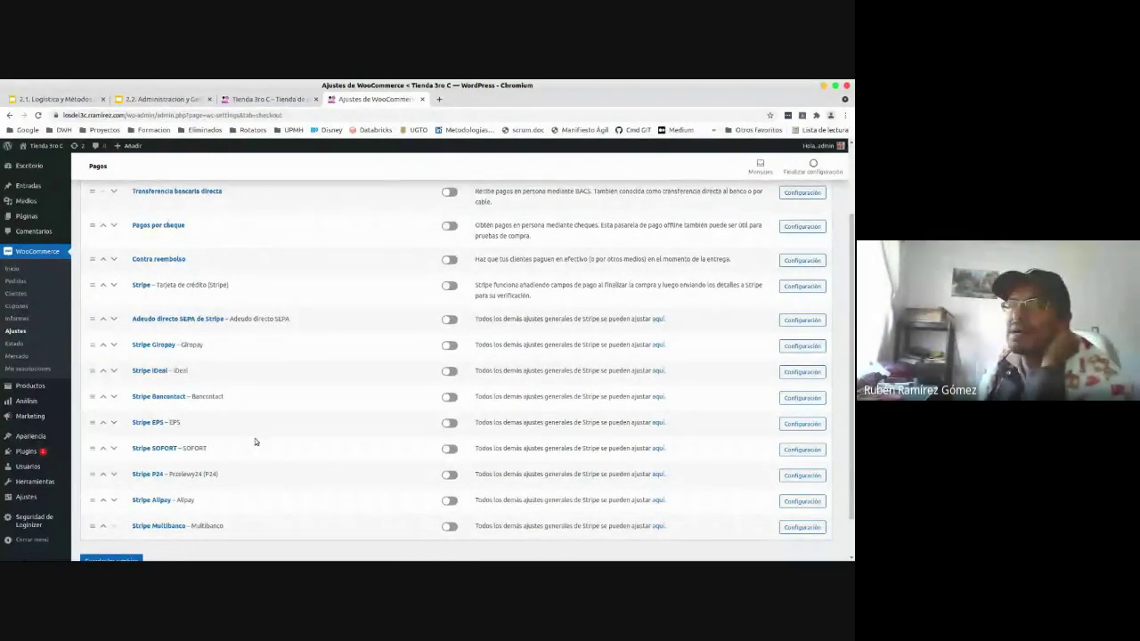
scroll(249, 425, up, 2)
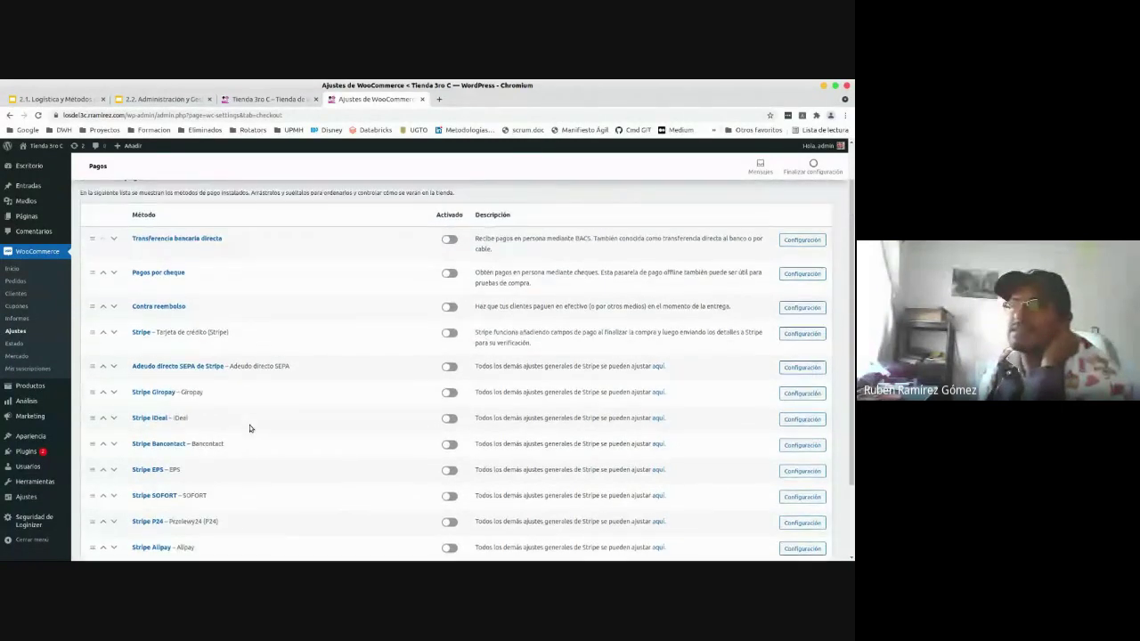
scroll(249, 425, up, 2)
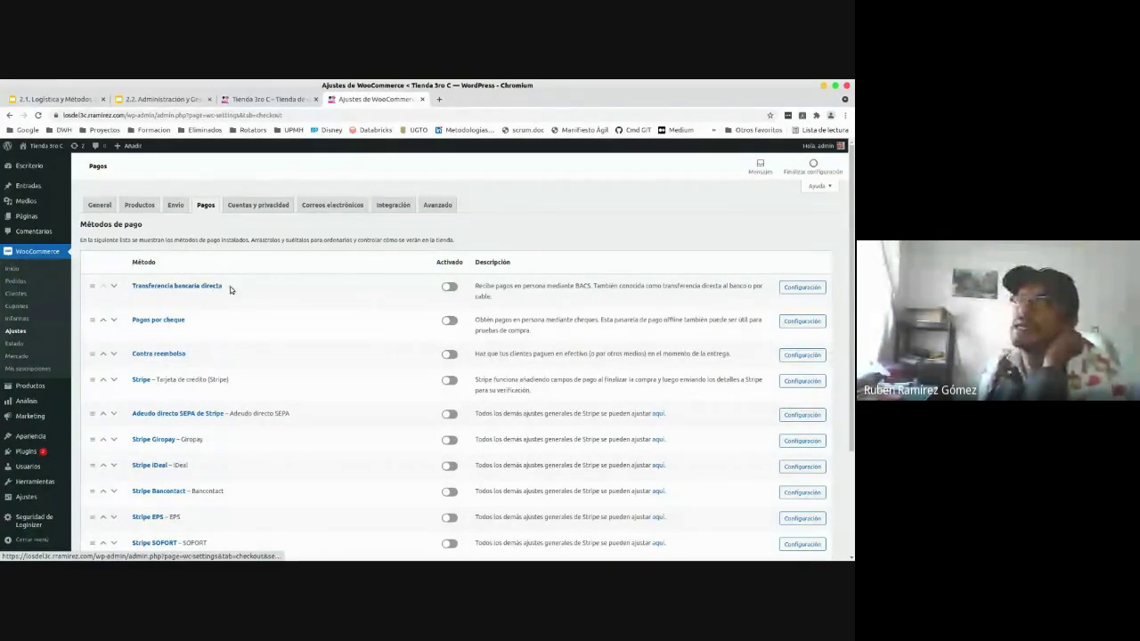
click(450, 289)
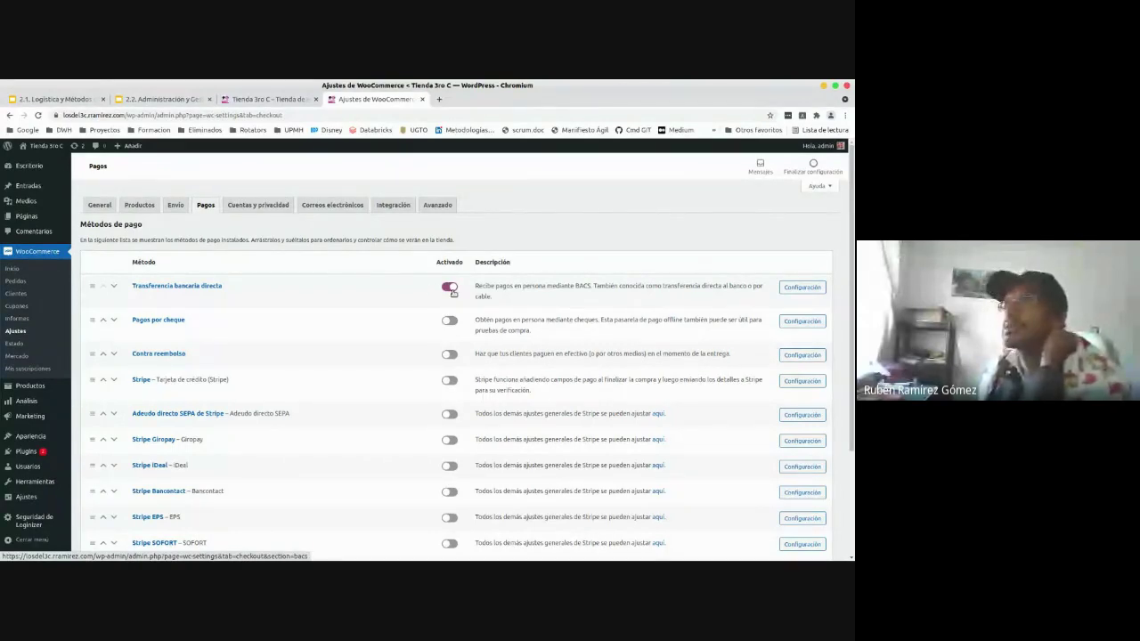
click(802, 288)
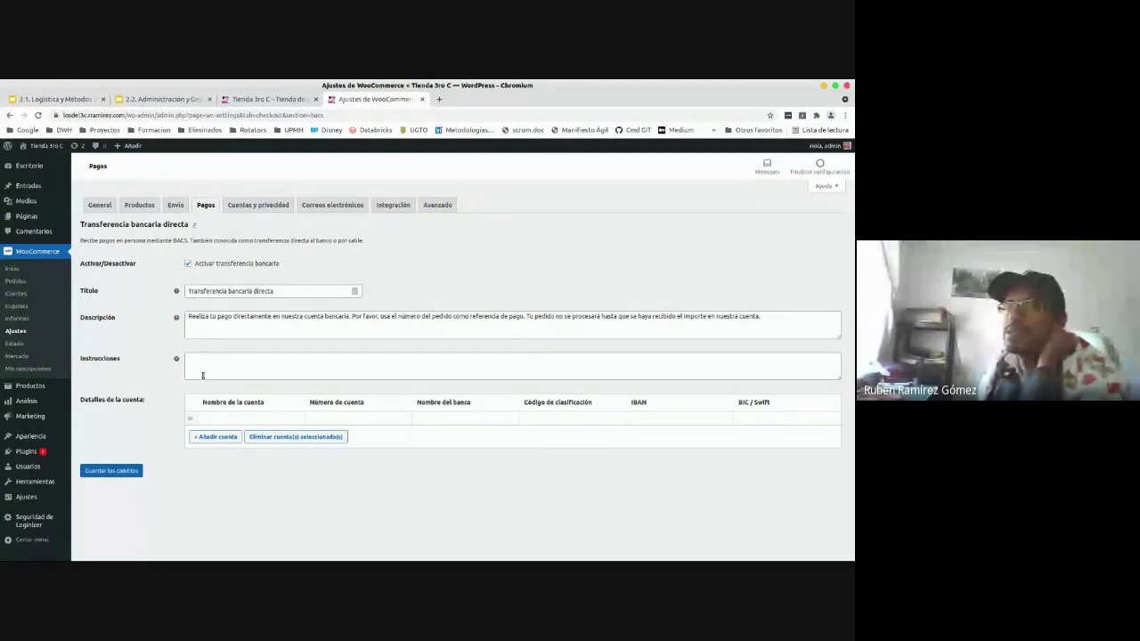
Add a first bank account row with the holder's name, an account number and bank BBVA
click(216, 437)
click(220, 417)
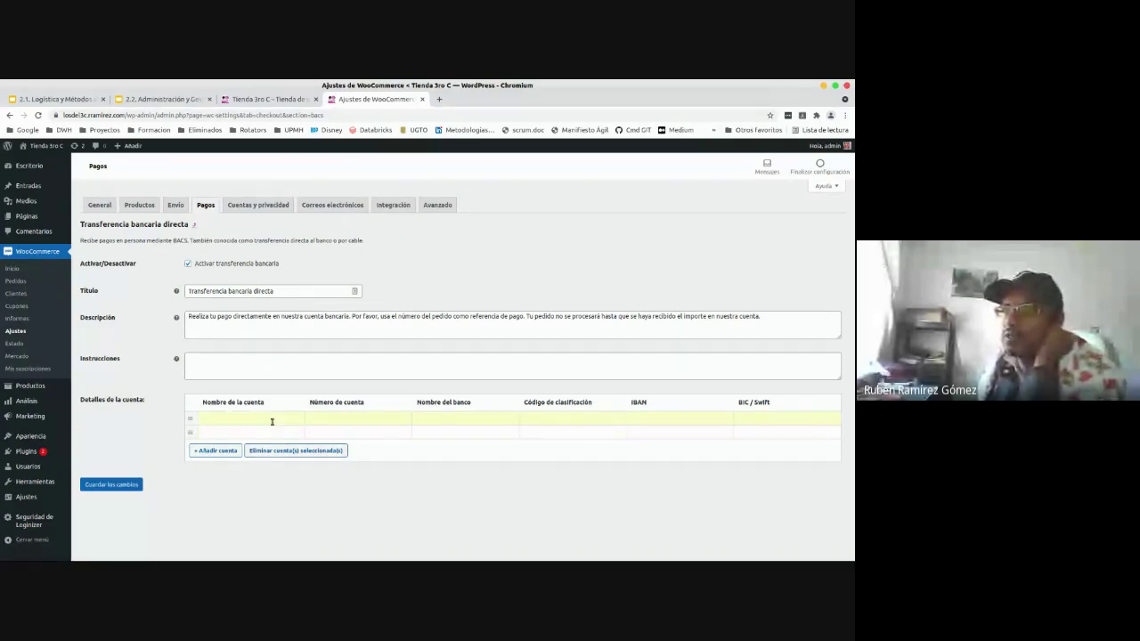
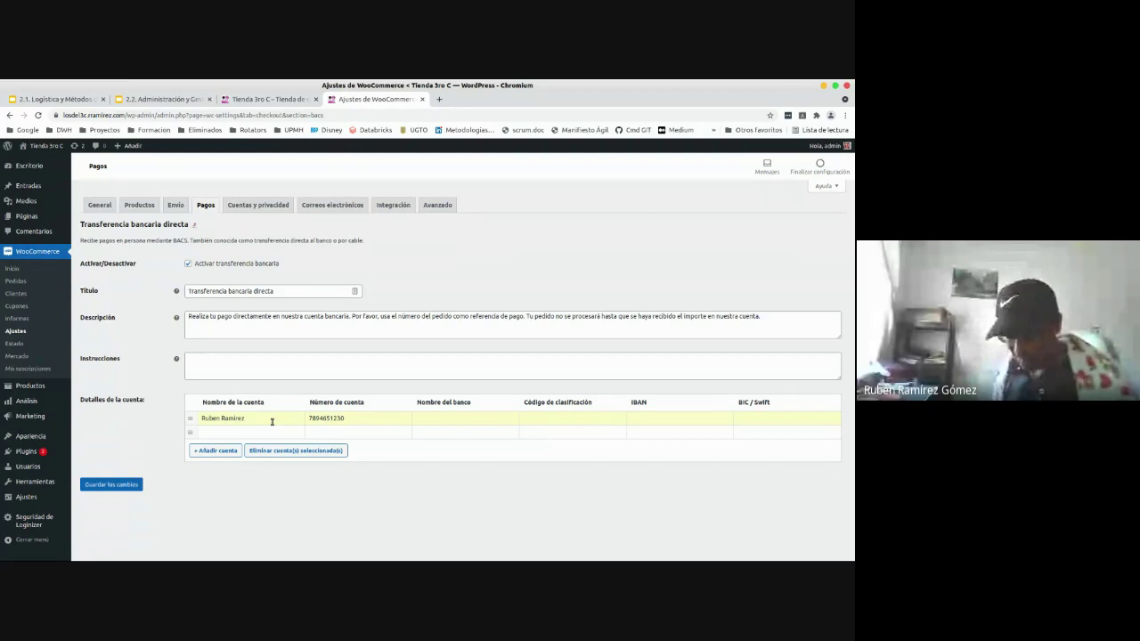
key(Tab)
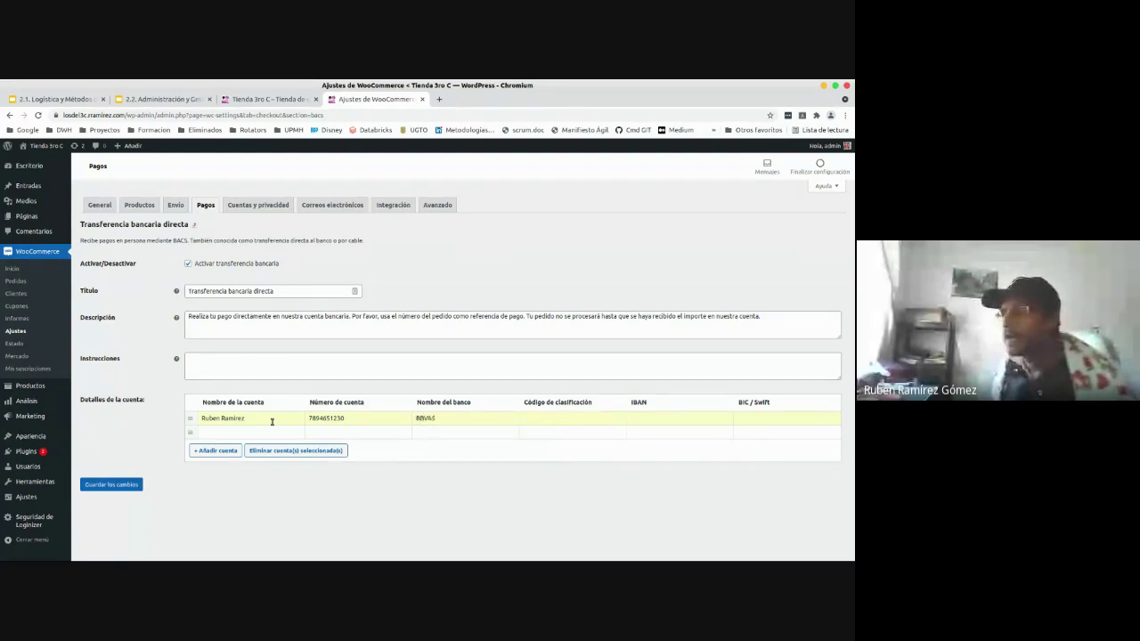
key(Tab)
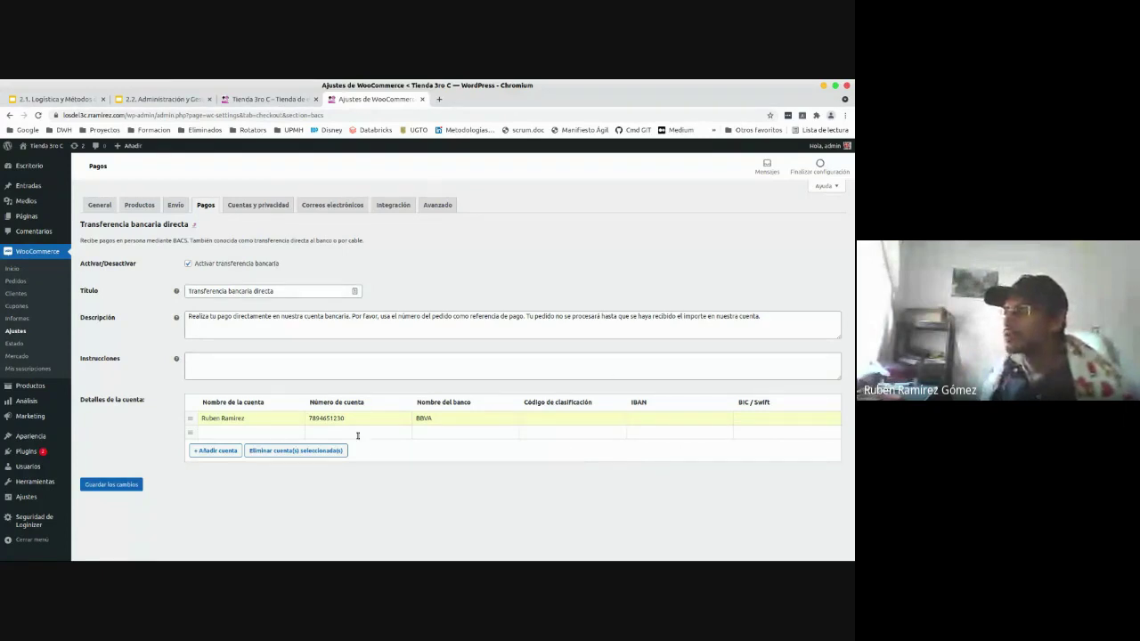
Fill a second account row named 'Mi negocio' with its account number and save
click(265, 436)
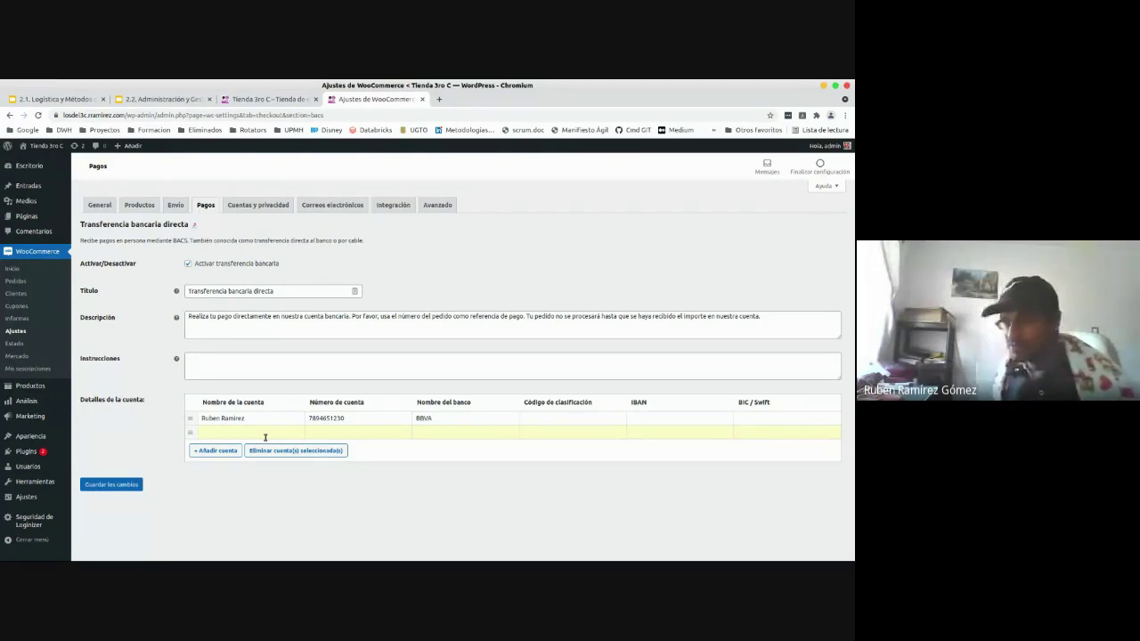
text(Mio neg)
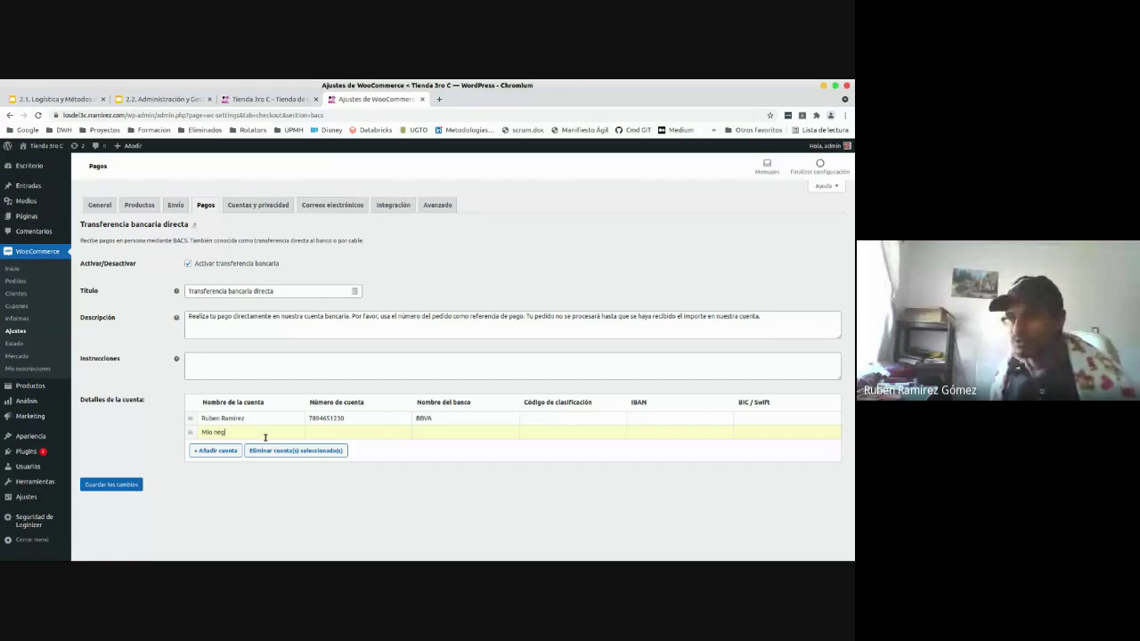
text( negocio)
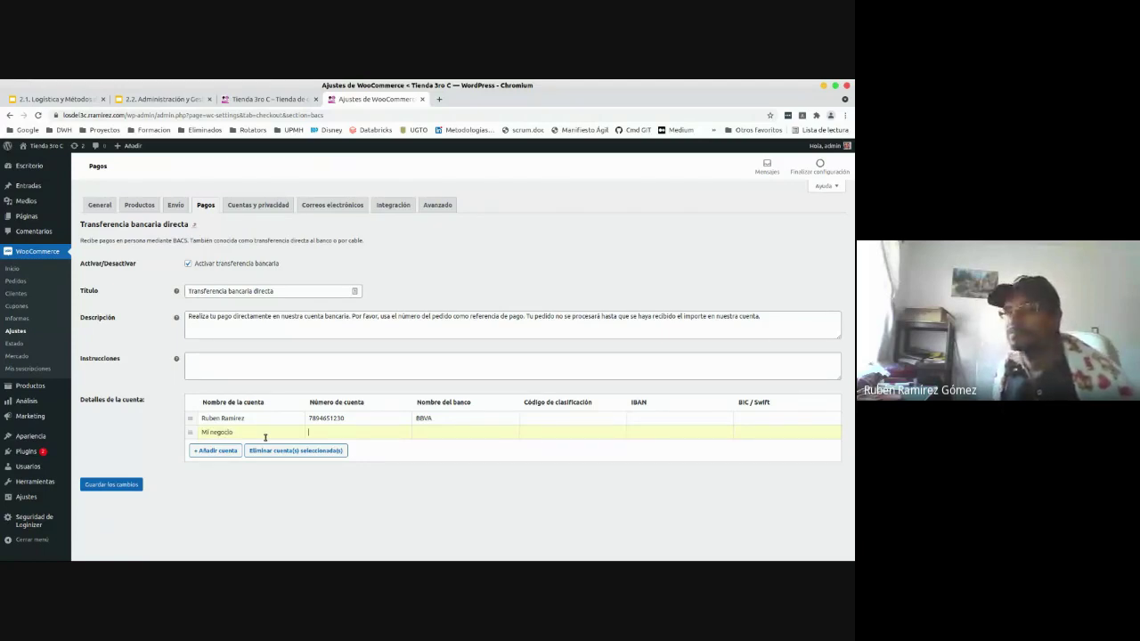
key(Tab)
text(123456)
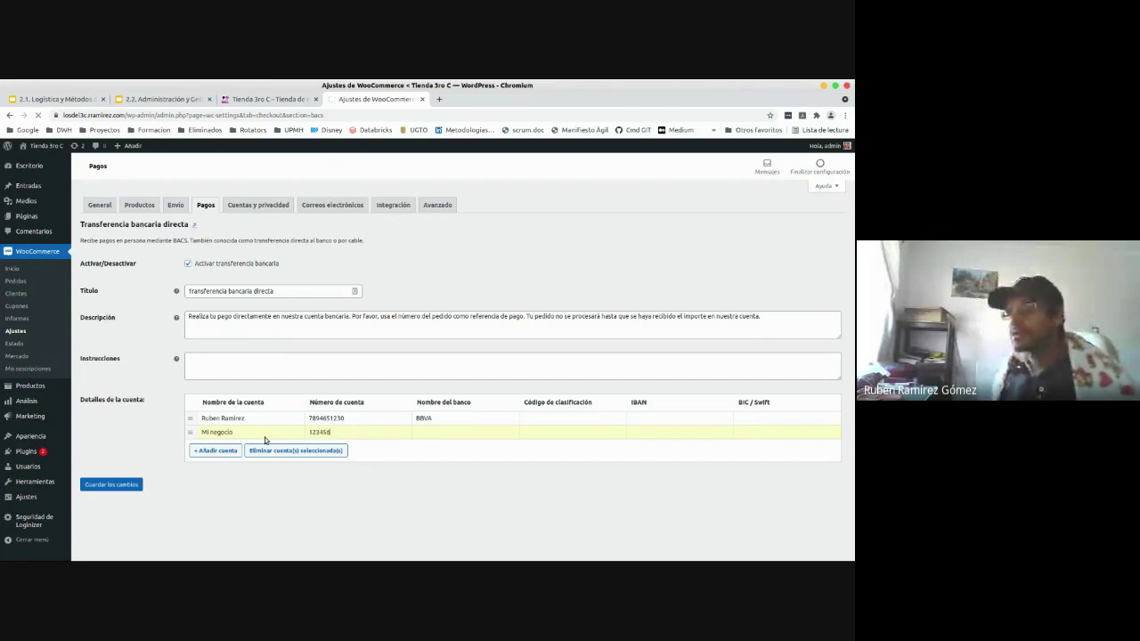
text(789456)
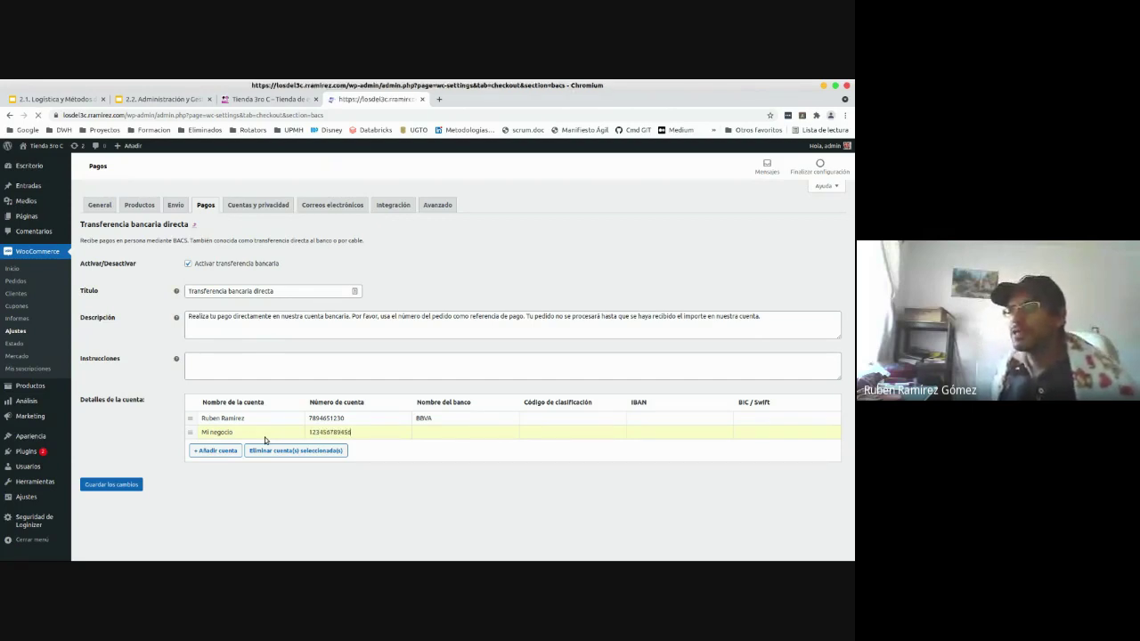
key(Return)
Enter Citibanamex as the second account's bank name and save the changes
click(491, 456)
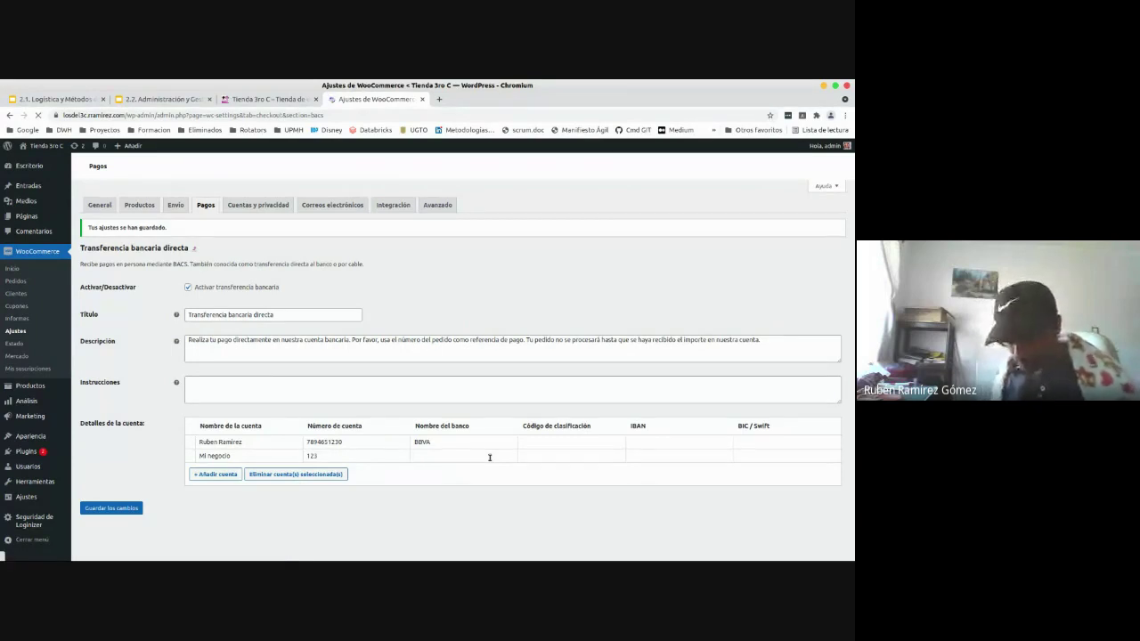
text(Ciot)
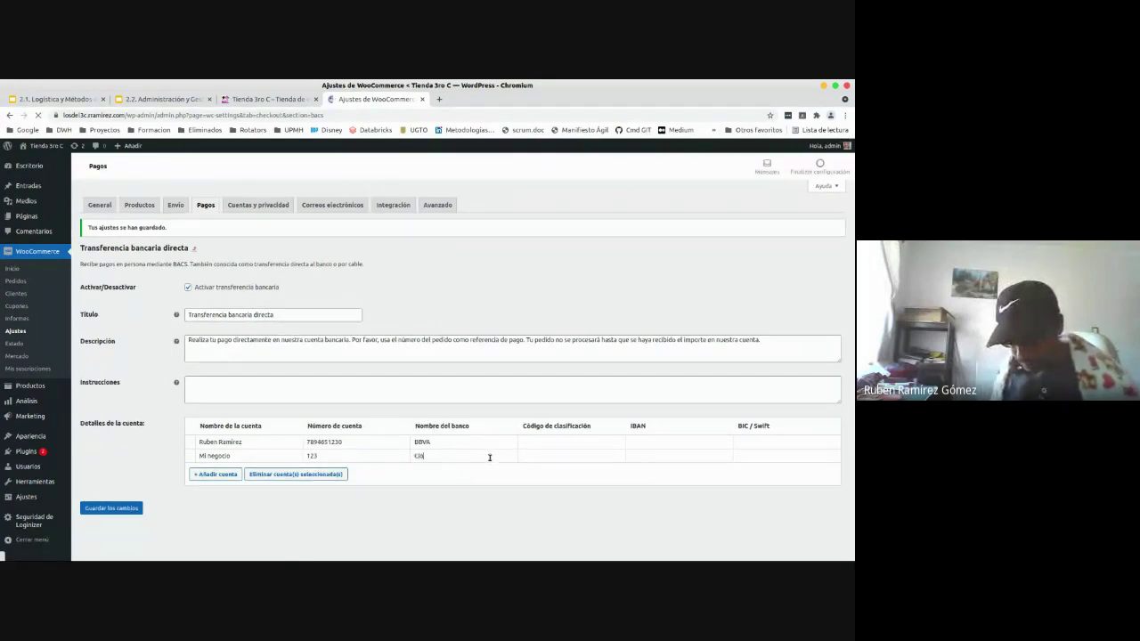
key(BackSpace)
key(BackSpace)
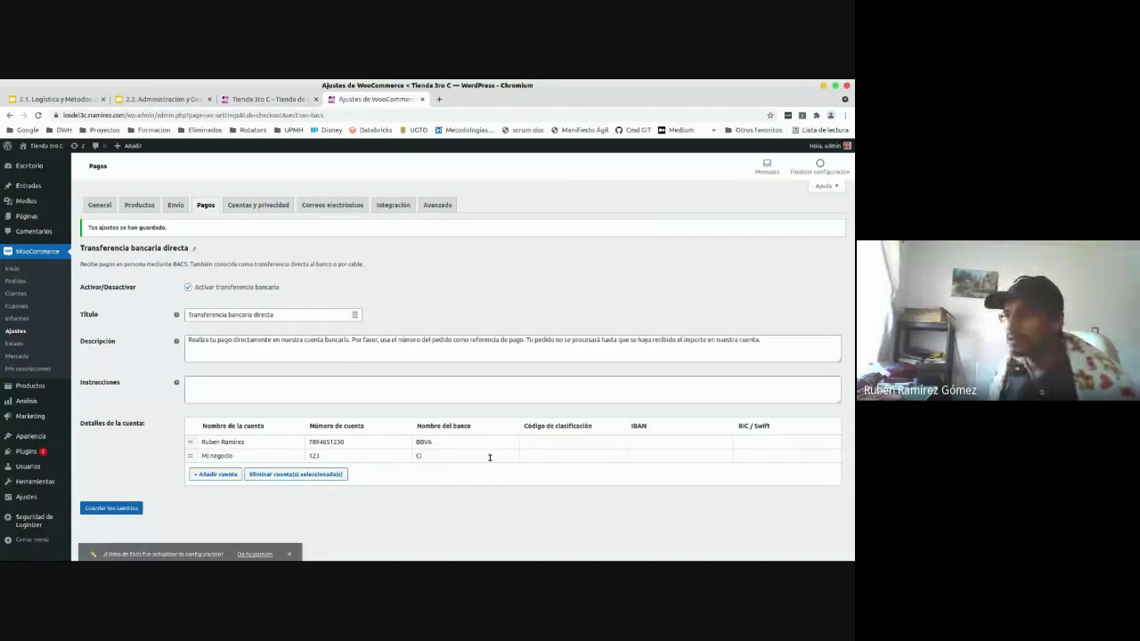
text(tibanamex)
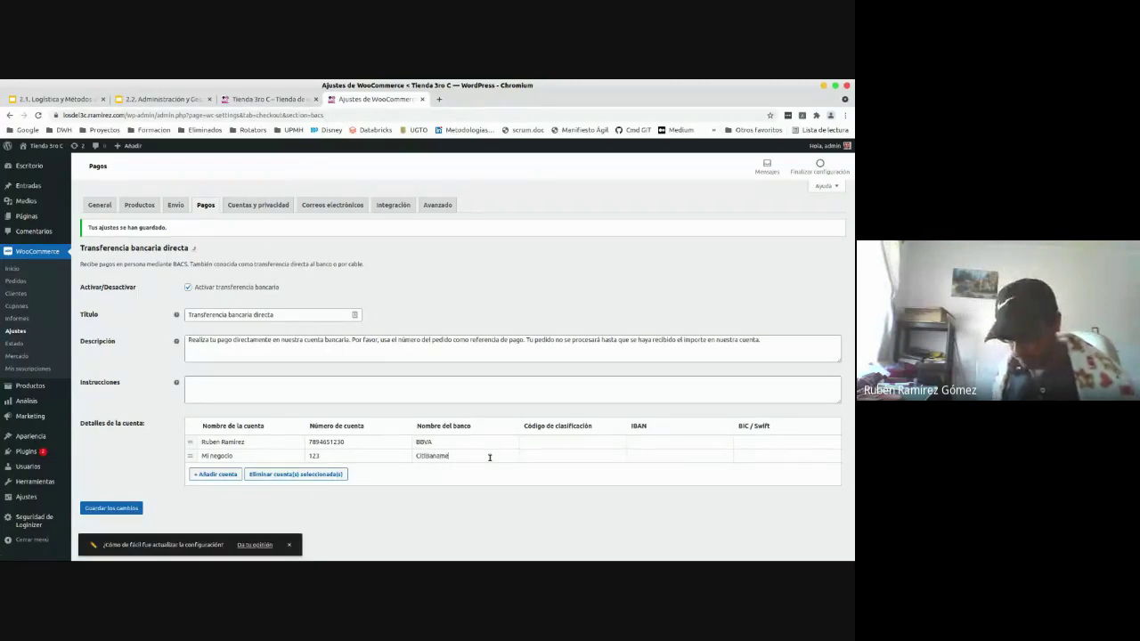
click(126, 508)
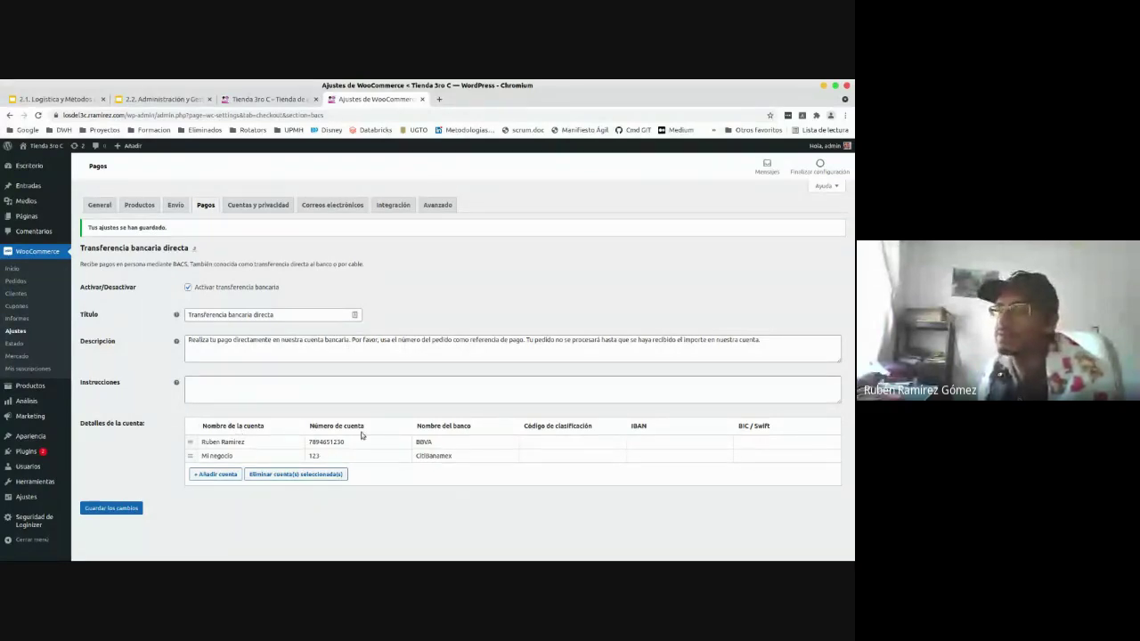
From the Pagos list, switch on 'Contra reembolso' and open its Configuración page
click(204, 207)
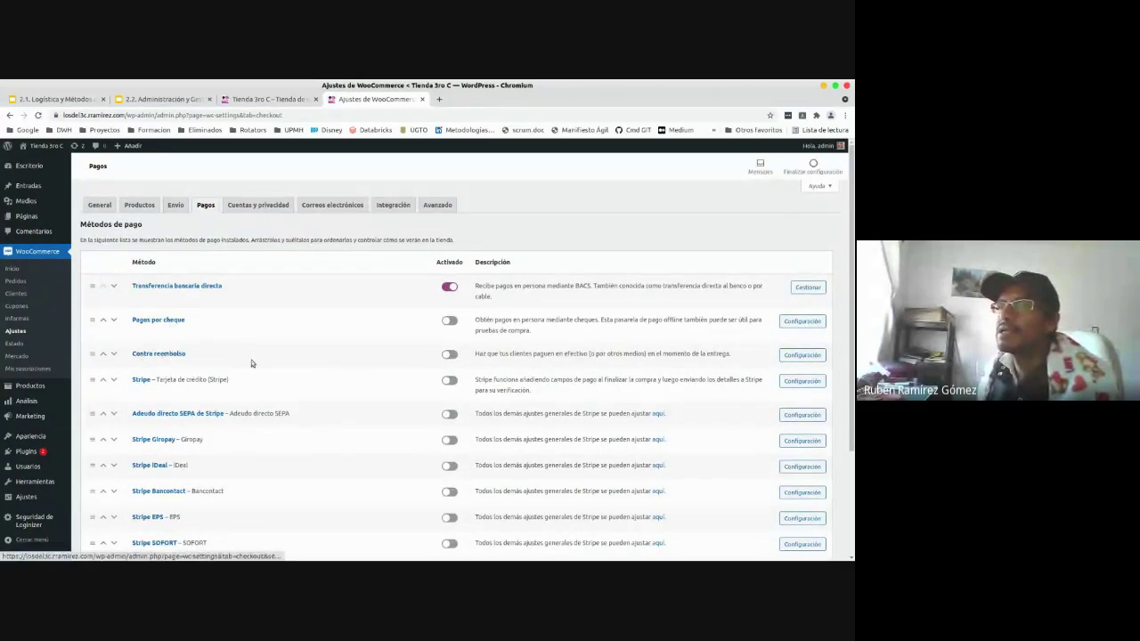
click(450, 355)
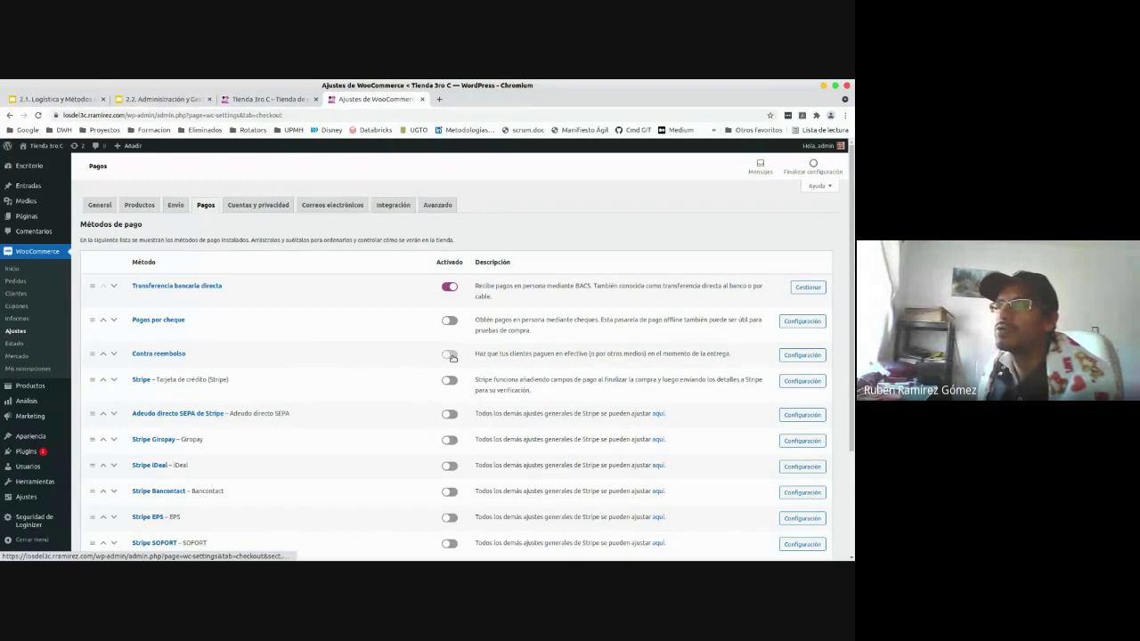
click(803, 357)
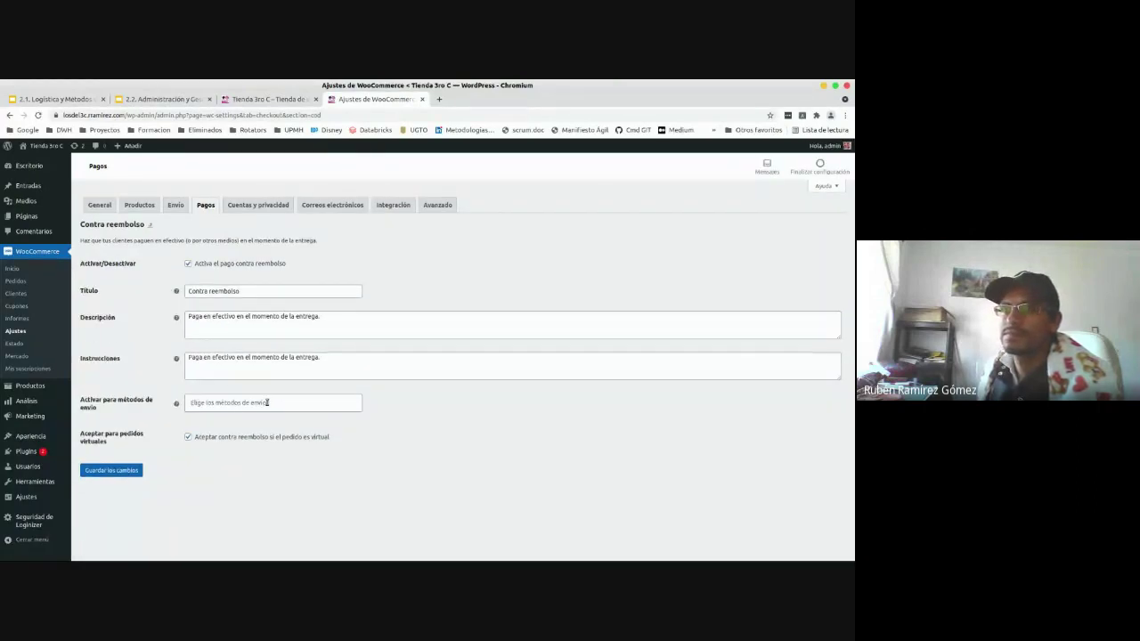
Leave 'Activar para métodos de envío' empty for Contra reembolso and save the settings
click(267, 402)
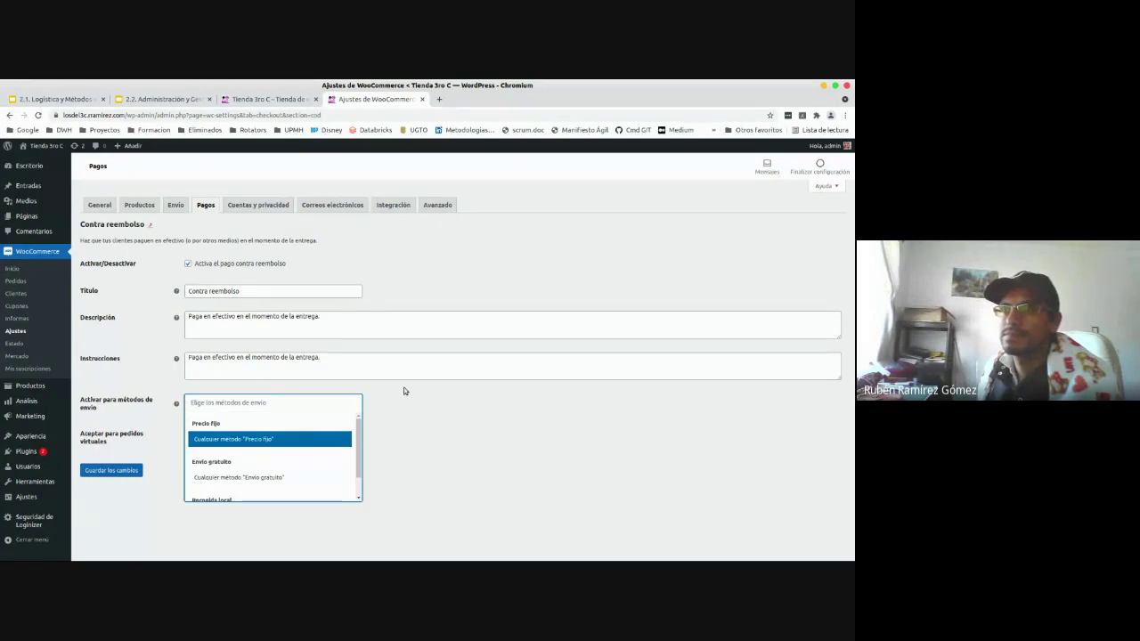
click(449, 428)
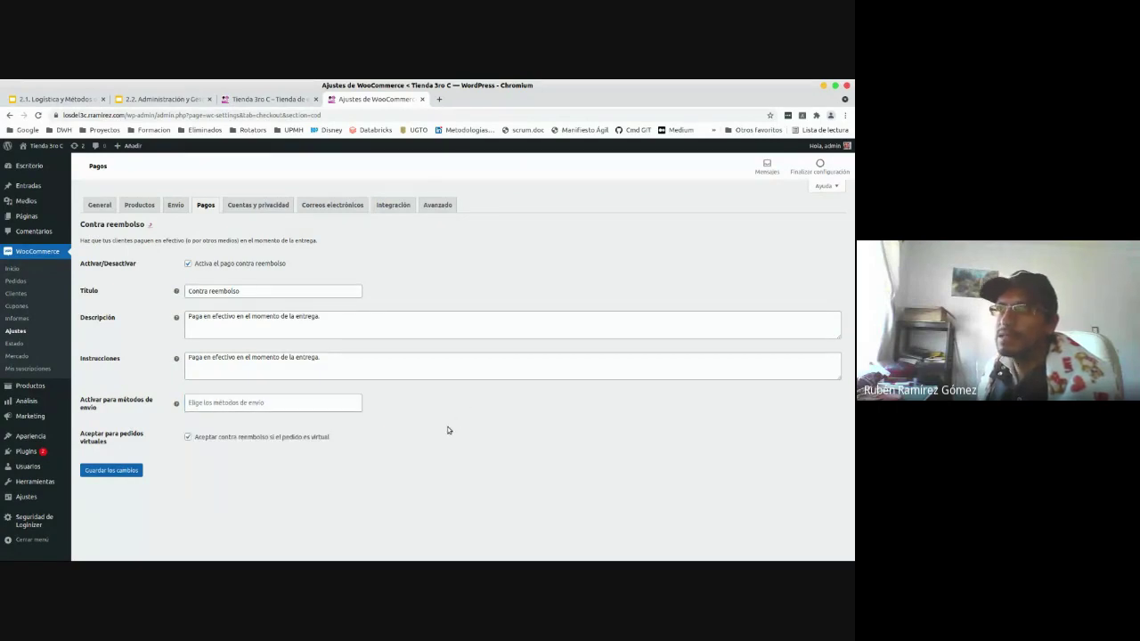
click(247, 289)
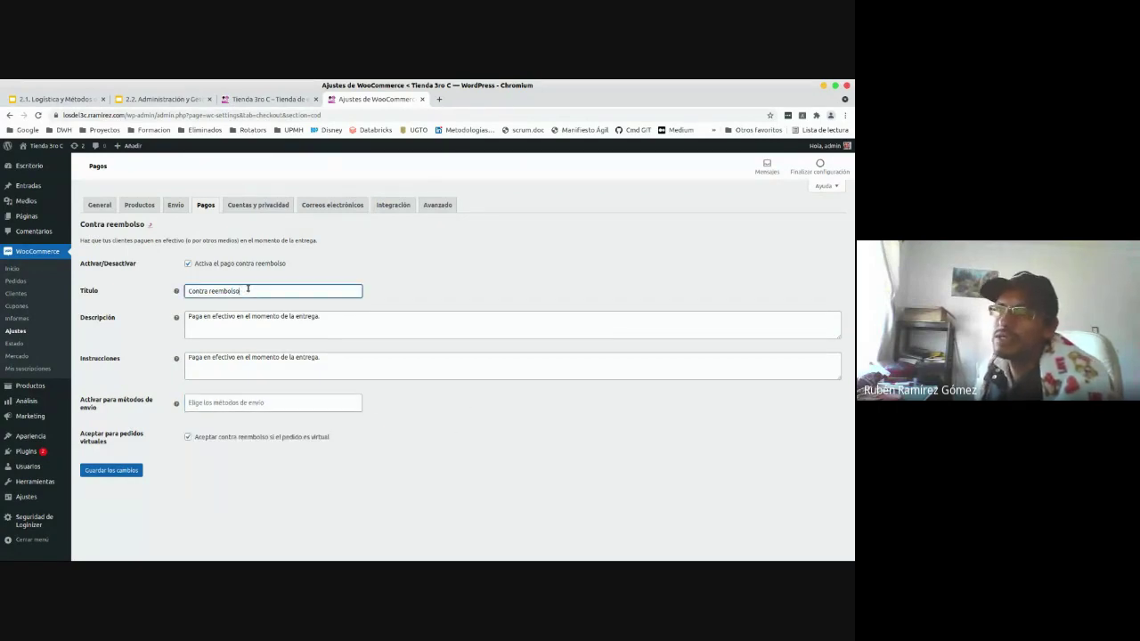
click(227, 402)
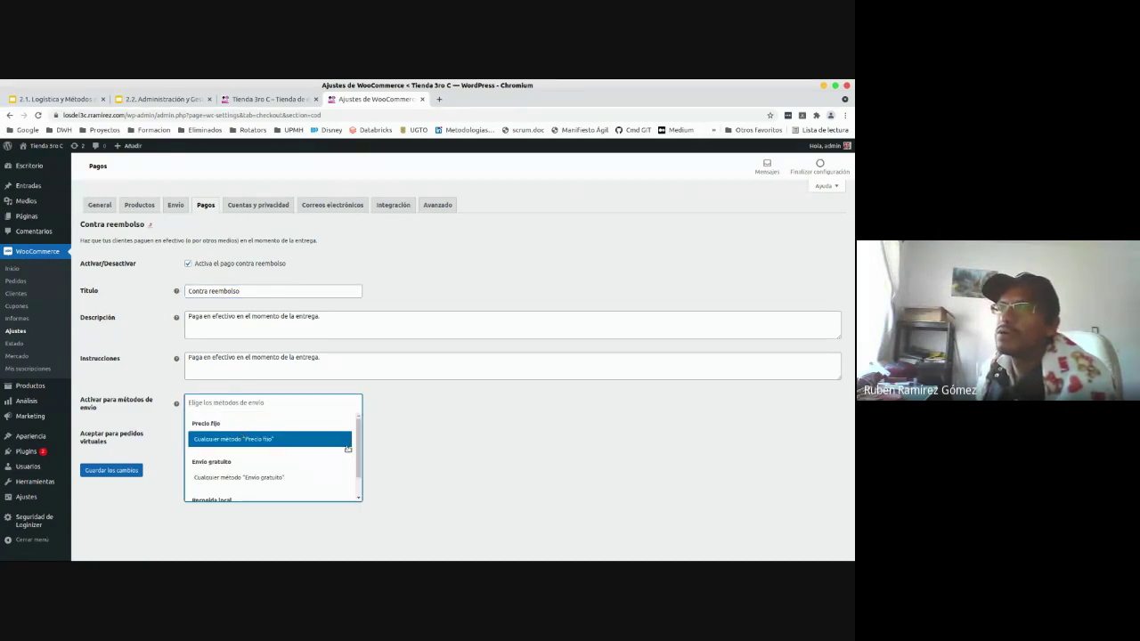
drag(358, 445, 357, 474)
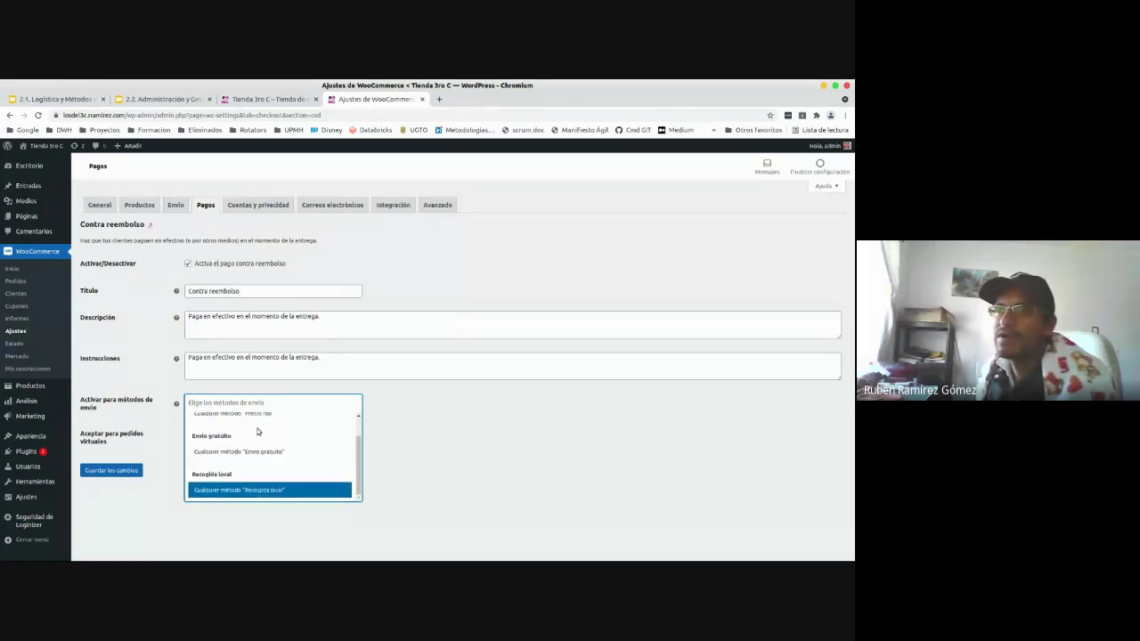
scroll(362, 437, up, 1)
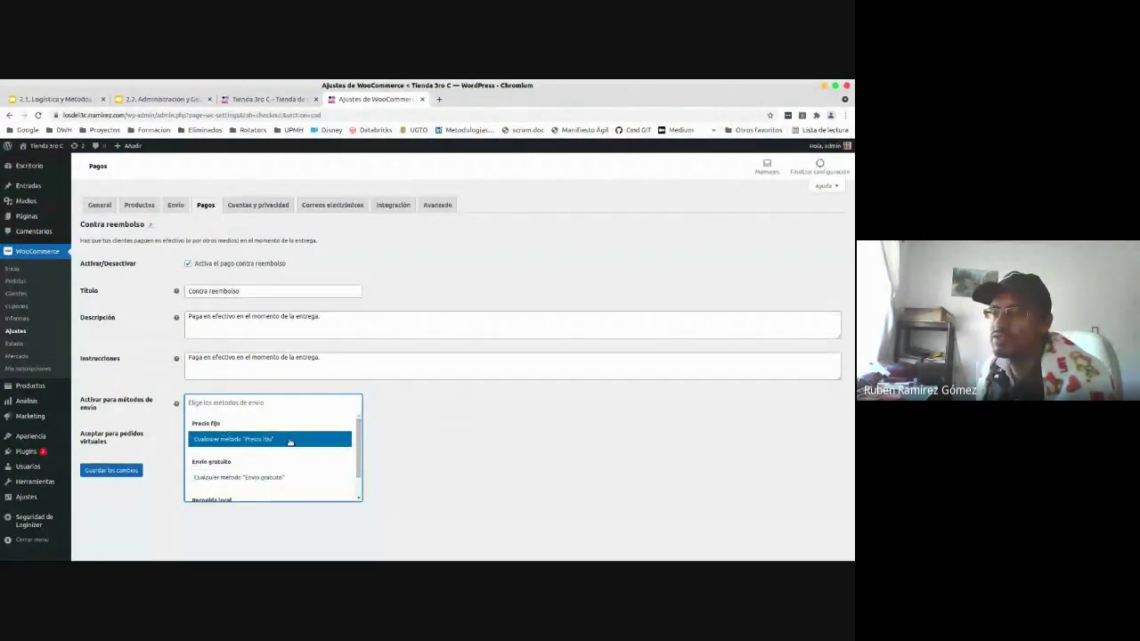
scroll(291, 474, down, 1)
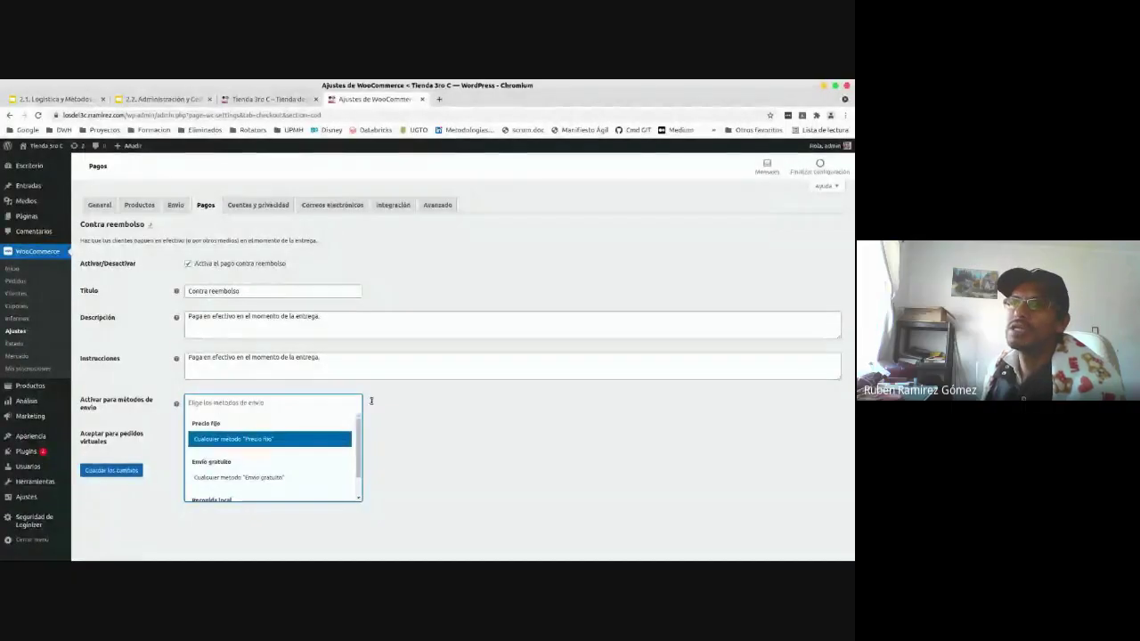
click(117, 385)
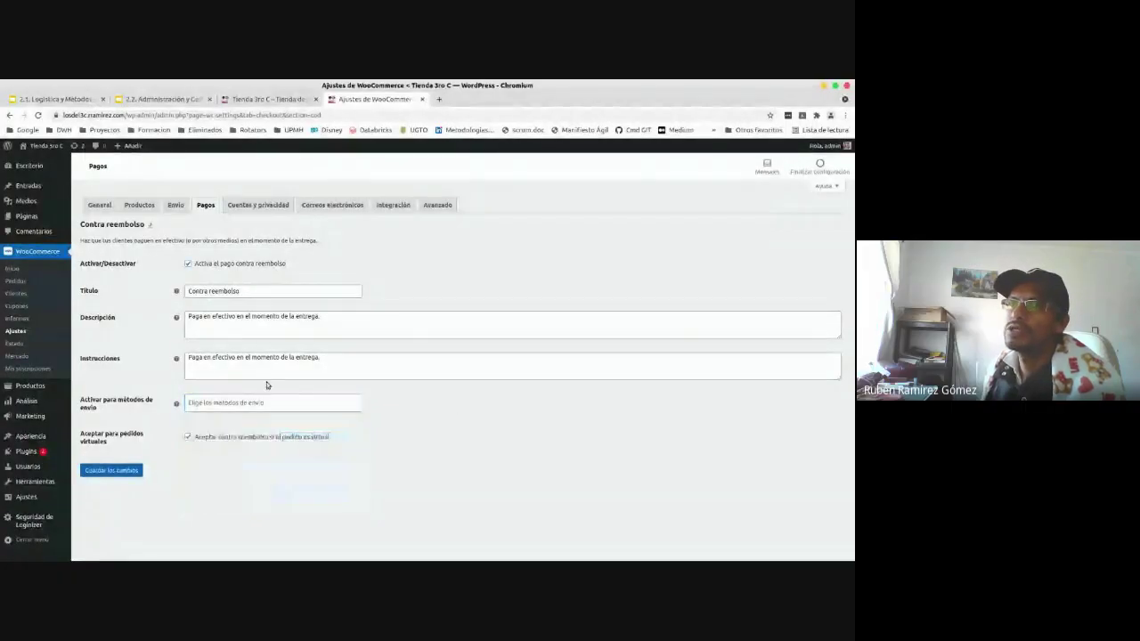
click(112, 471)
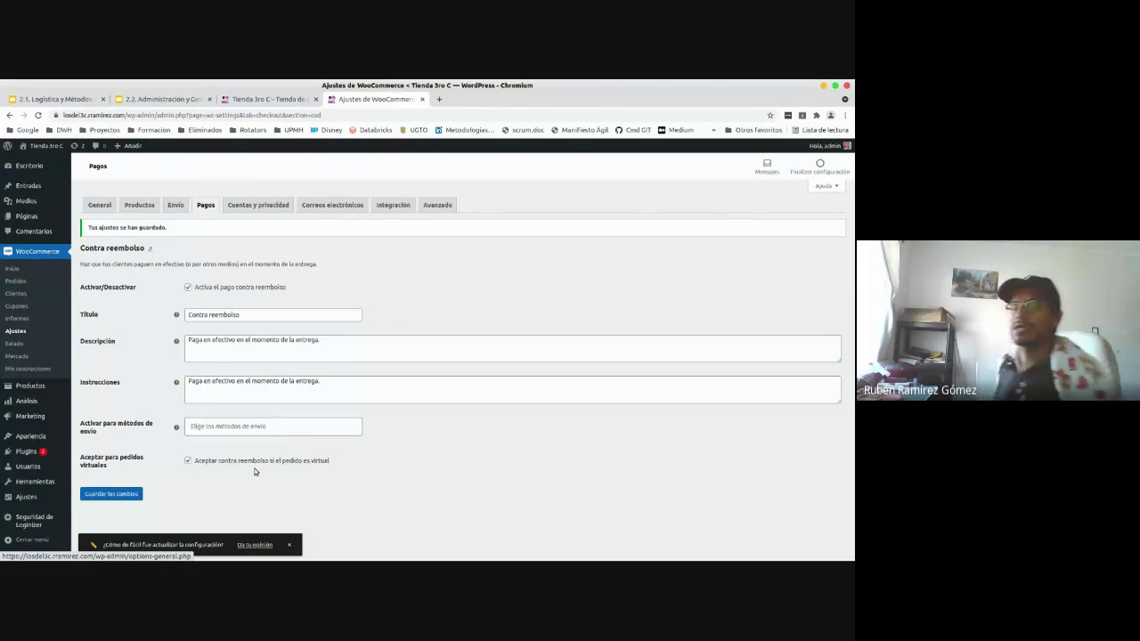
Return to the Pagos list, then go to the WooCommerce Inicio dashboard
click(205, 206)
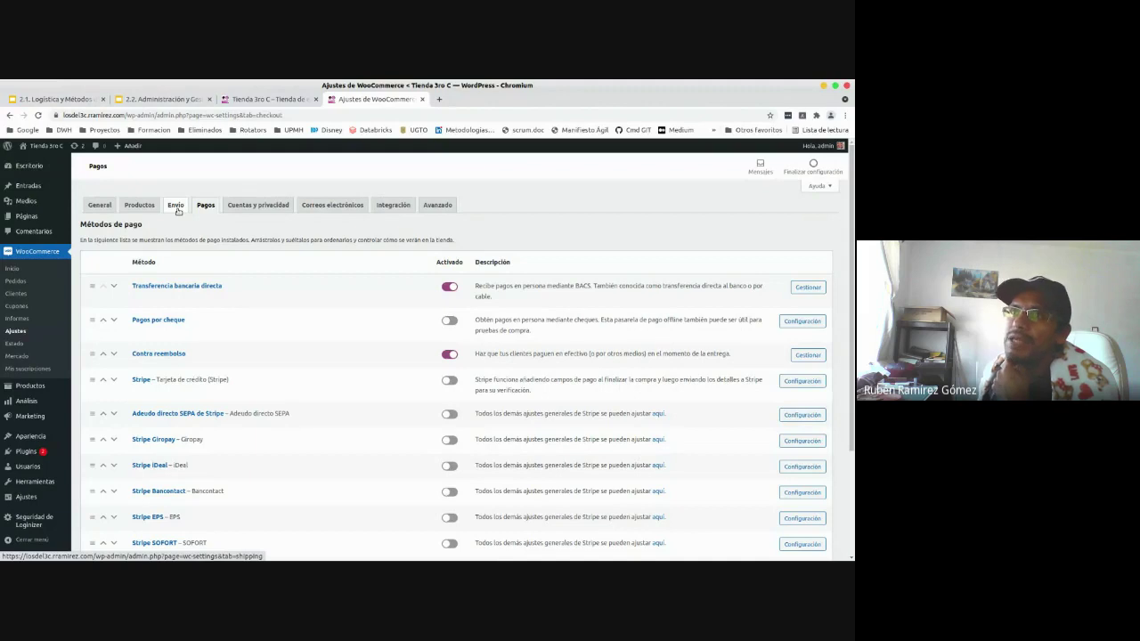
click(16, 269)
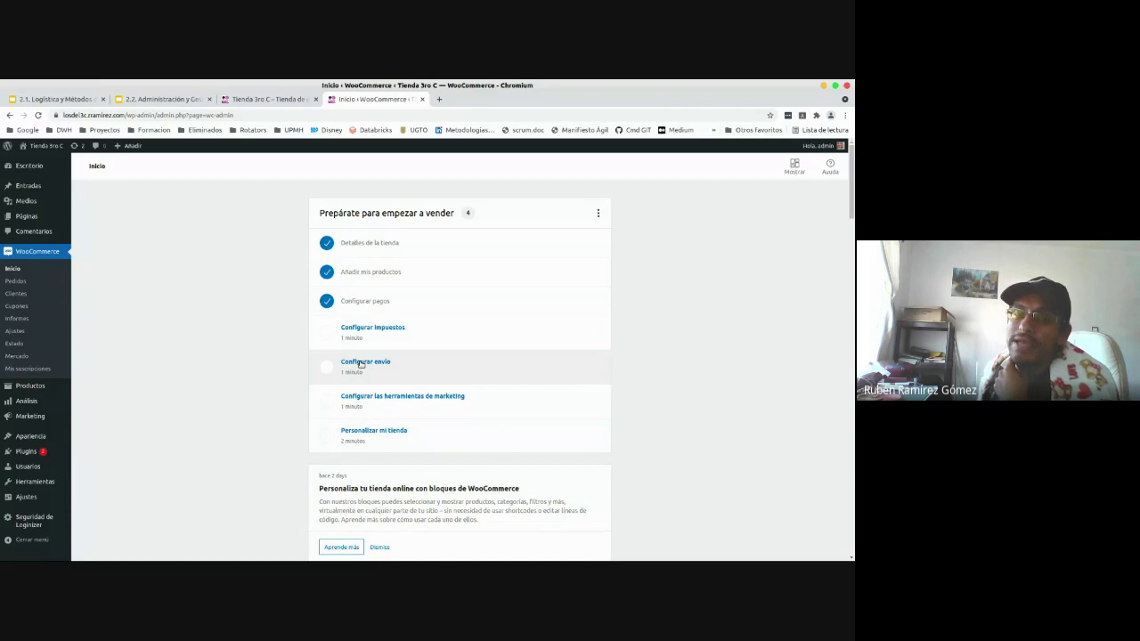
In the Configurar envío task, set the México shipping cost to 250.00
click(365, 364)
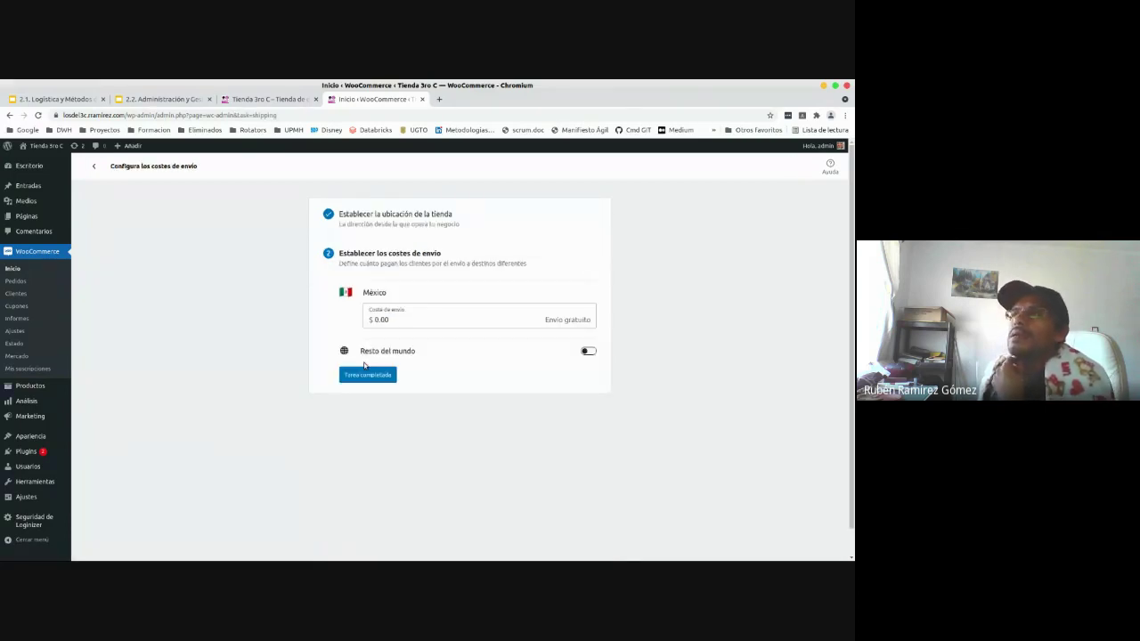
click(410, 317)
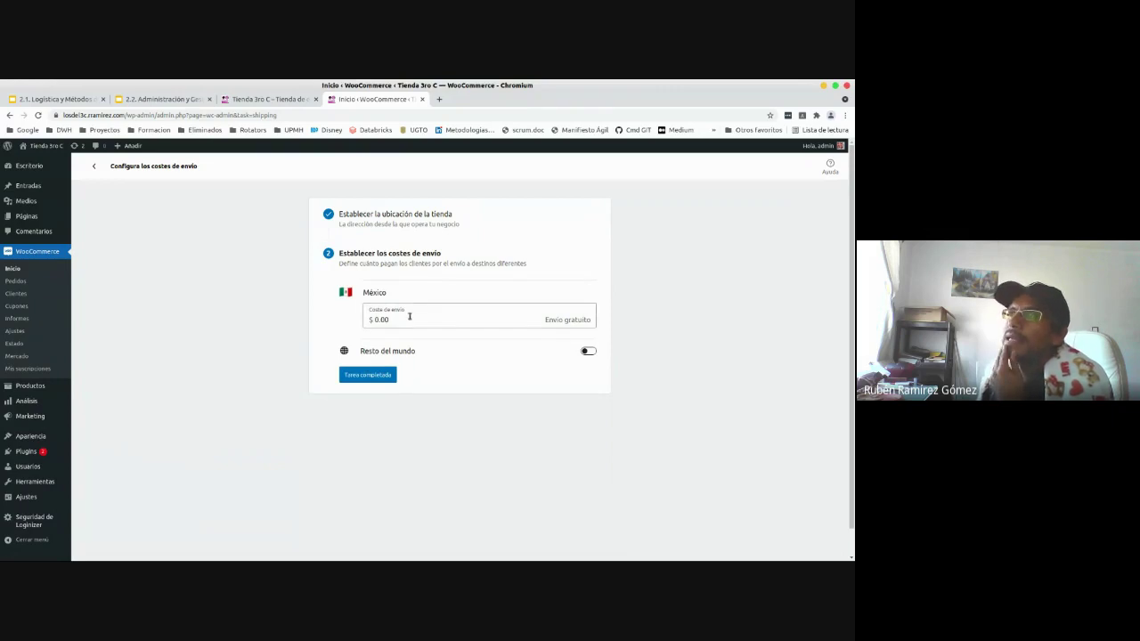
click(413, 315)
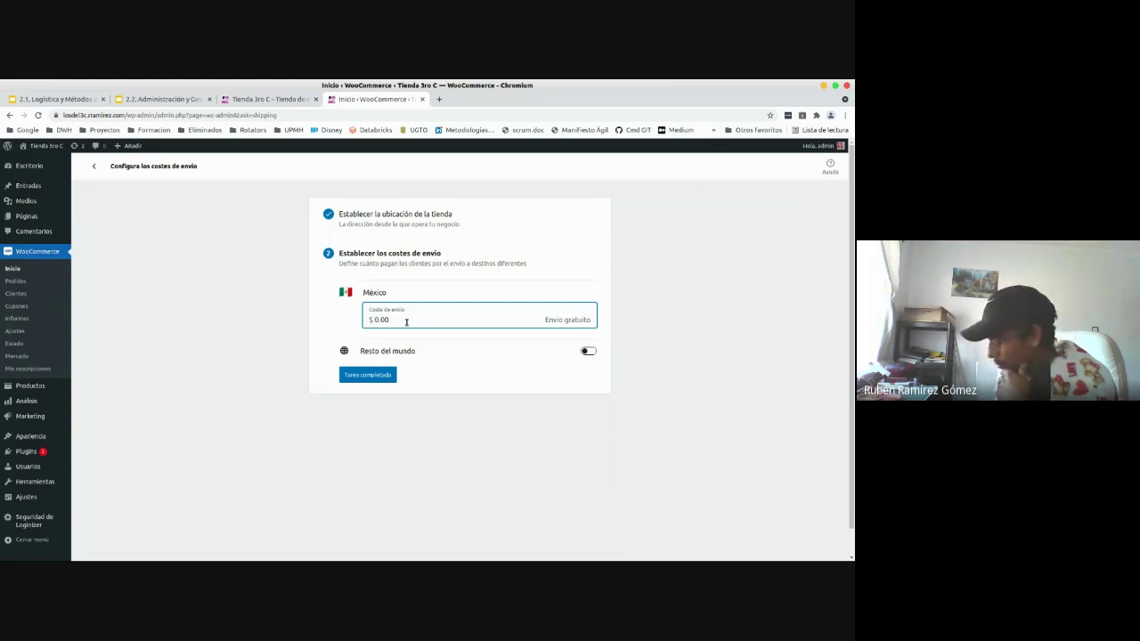
text(25)
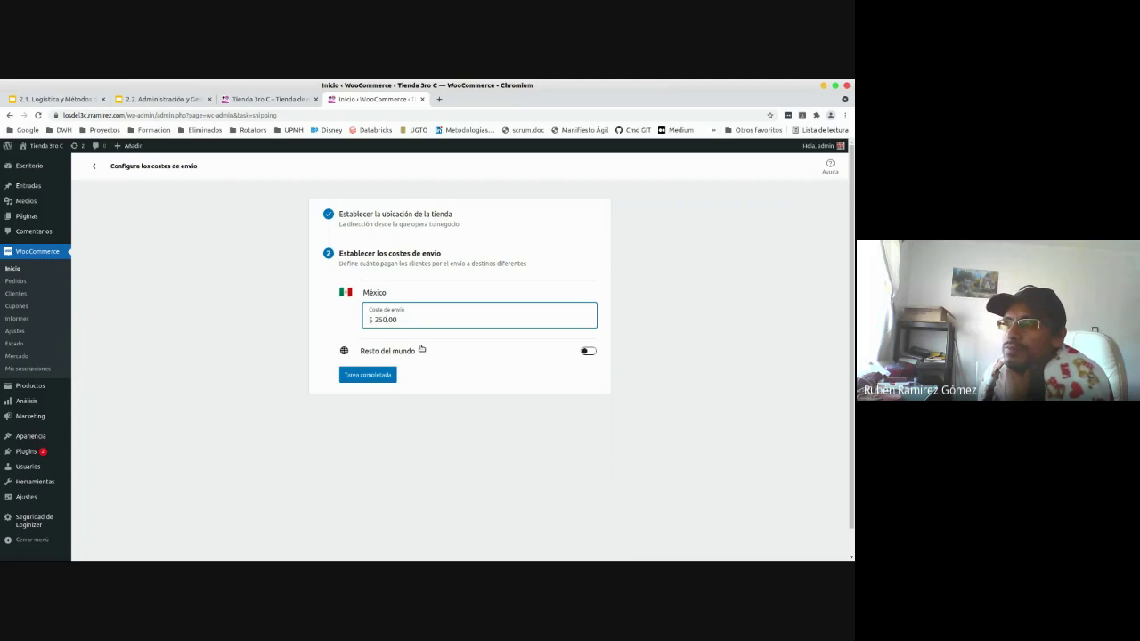
click(431, 425)
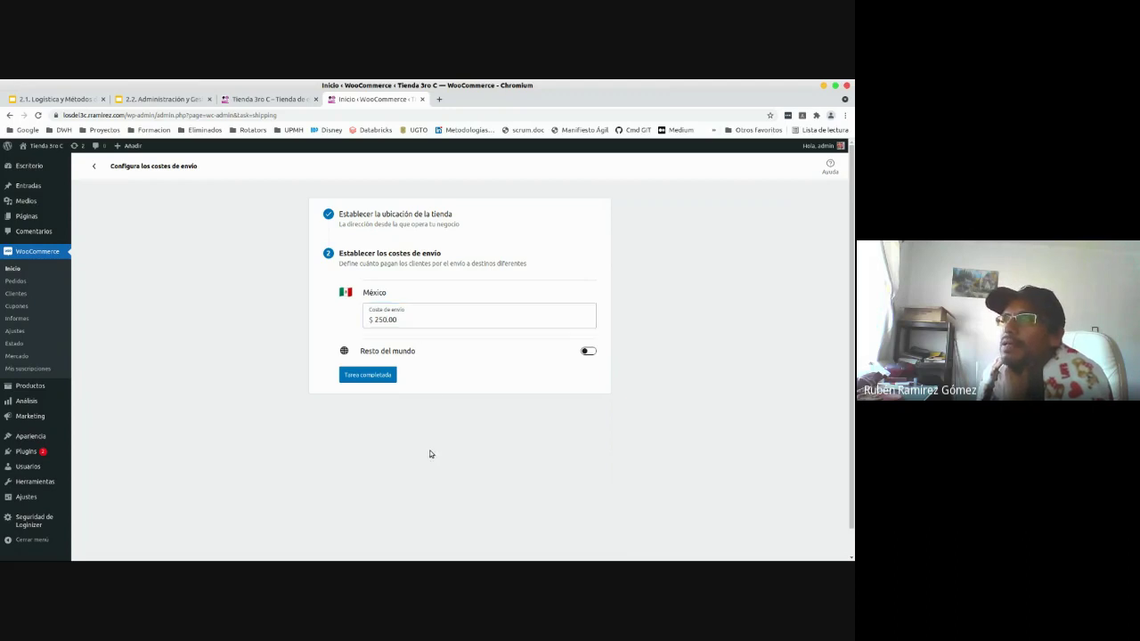
Enable 'Resto del mundo' at 500.00 shipping and mark the task completed
click(588, 352)
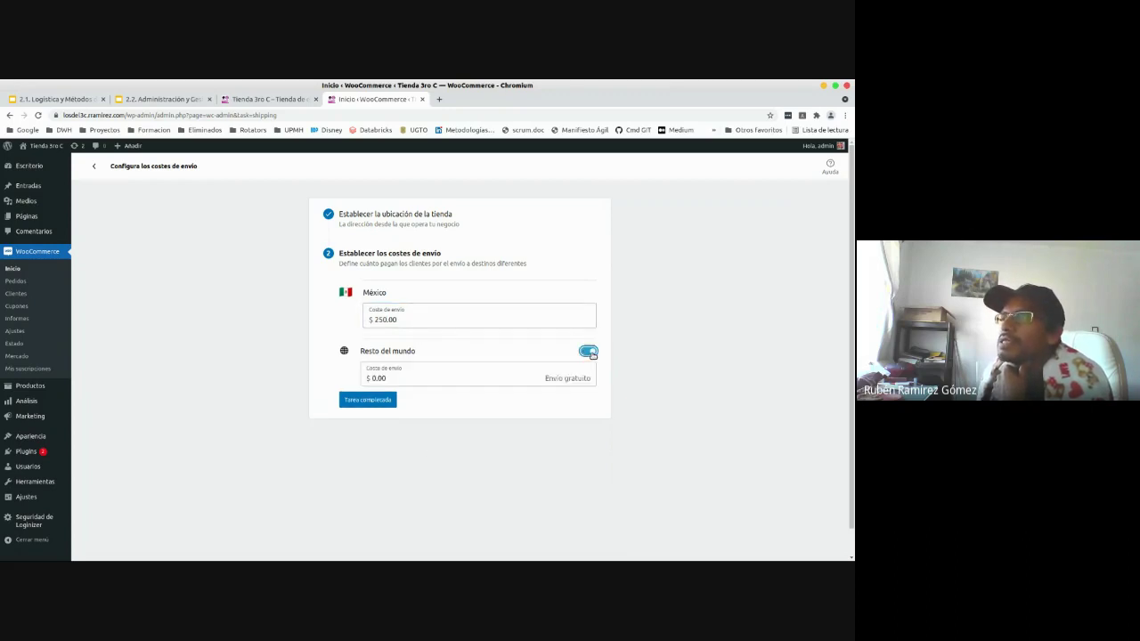
click(397, 375)
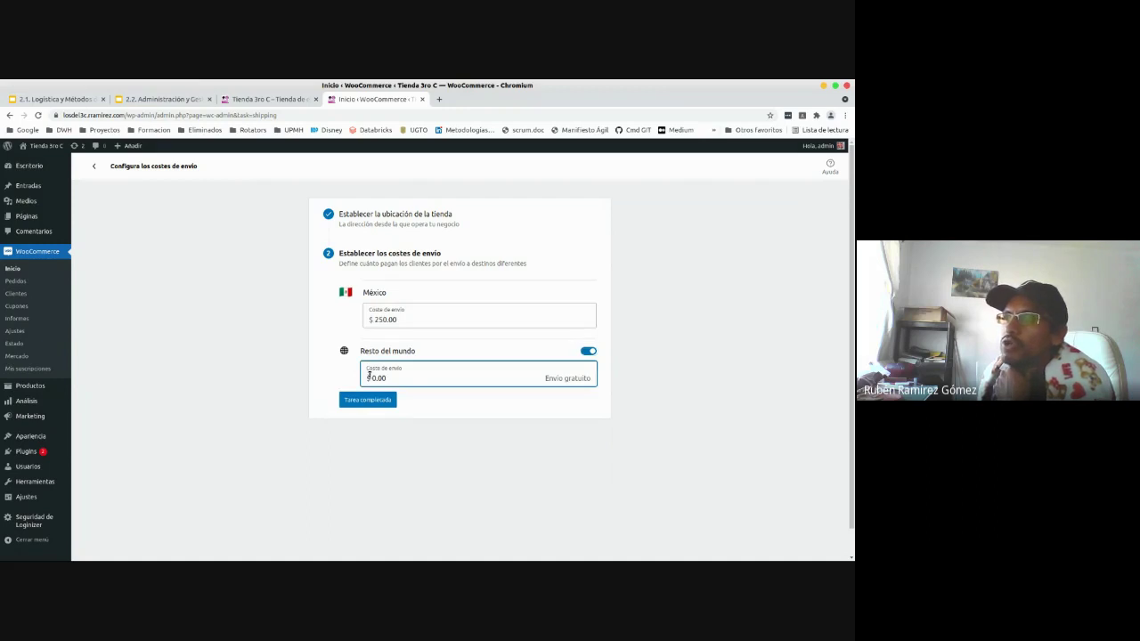
double_click(368, 377)
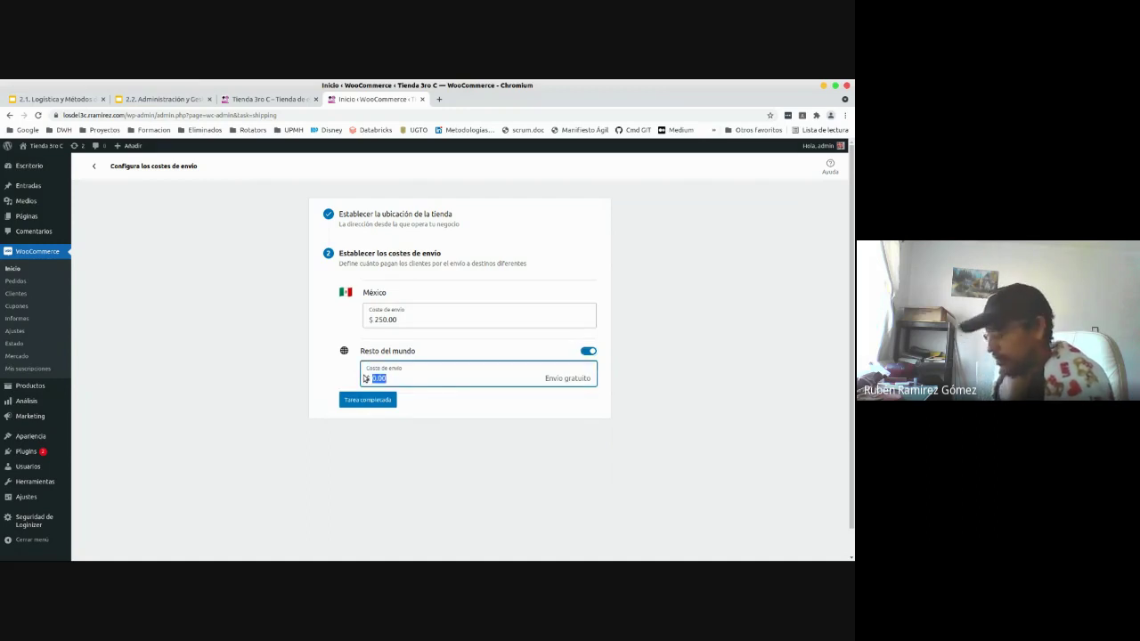
text(500)
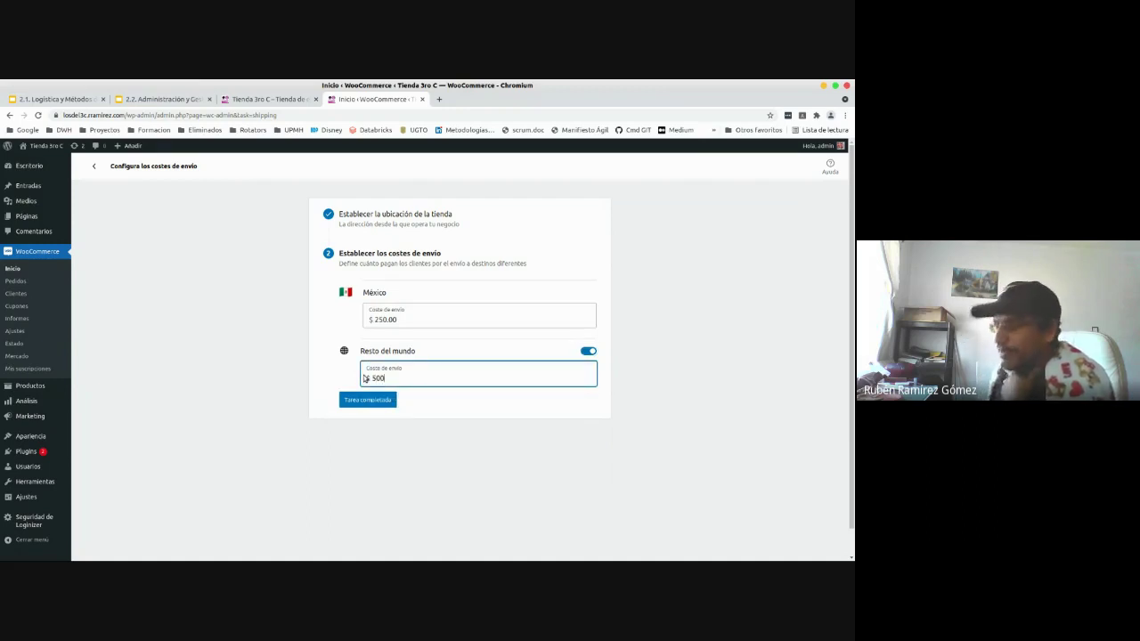
click(459, 453)
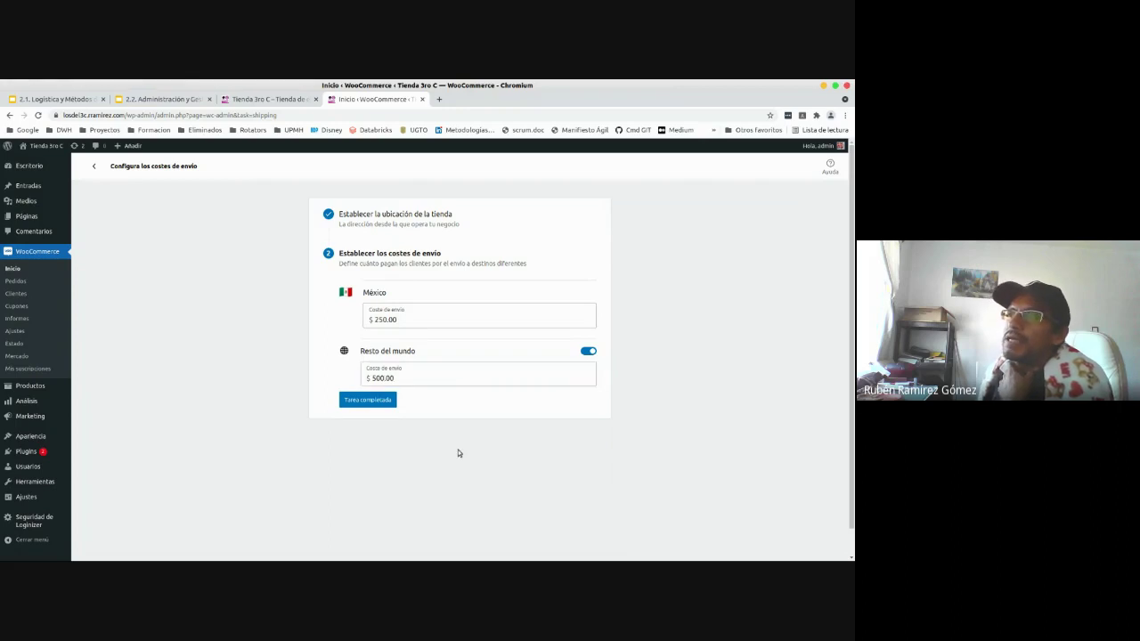
click(380, 405)
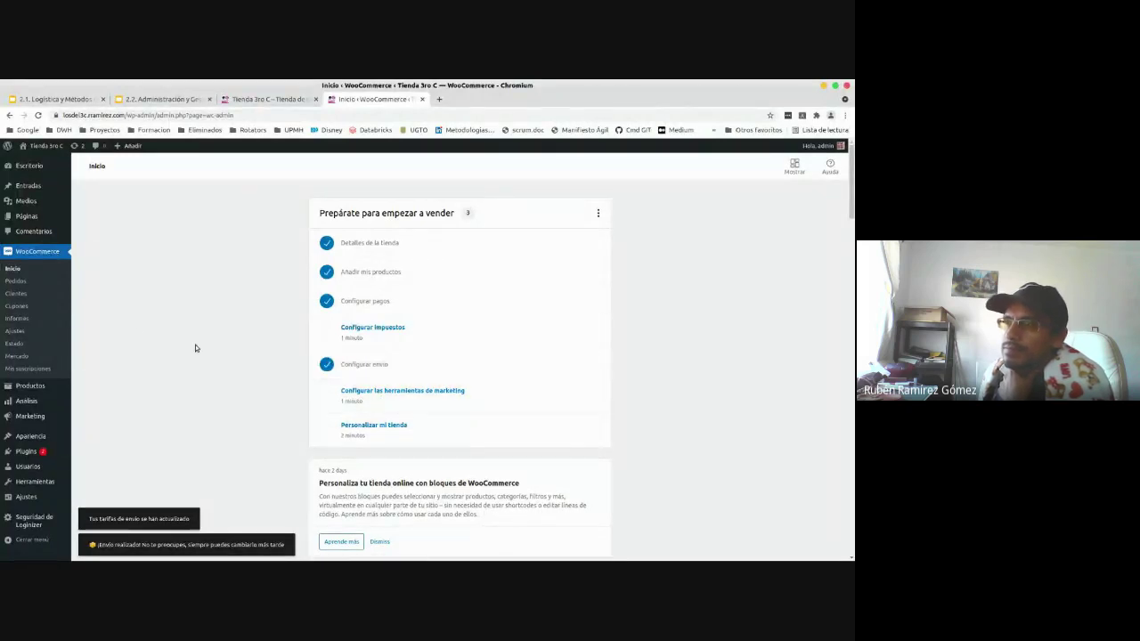
scroll(225, 350, down, 2)
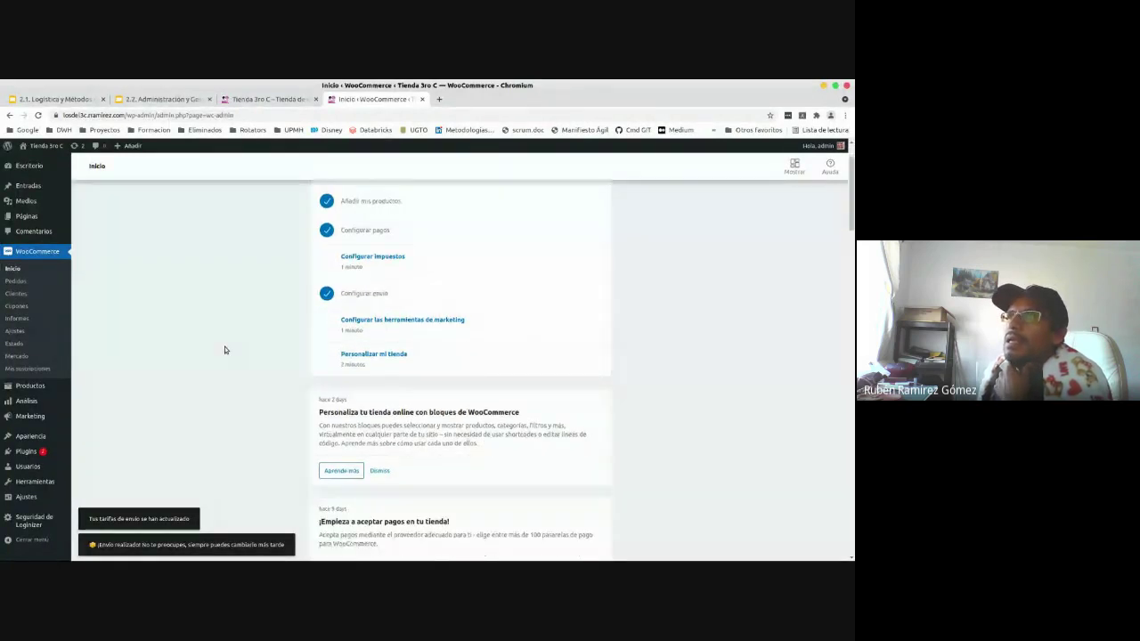
Reload the Tienda 3ro C shop and open the Velvet Soda Tangerina – Mandarina page
click(272, 102)
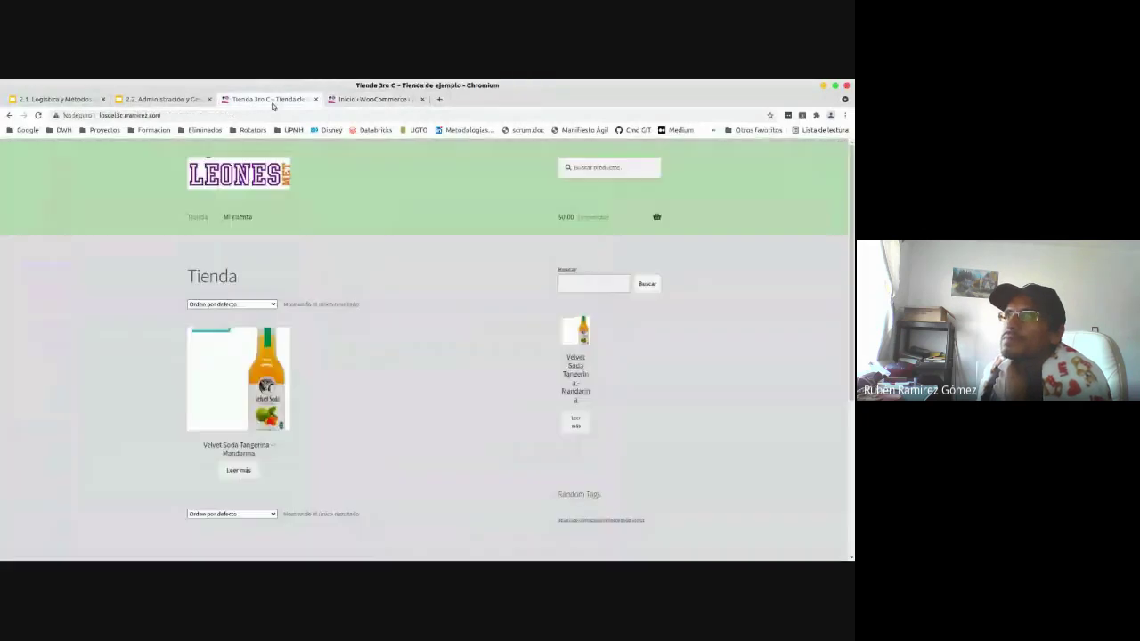
click(39, 117)
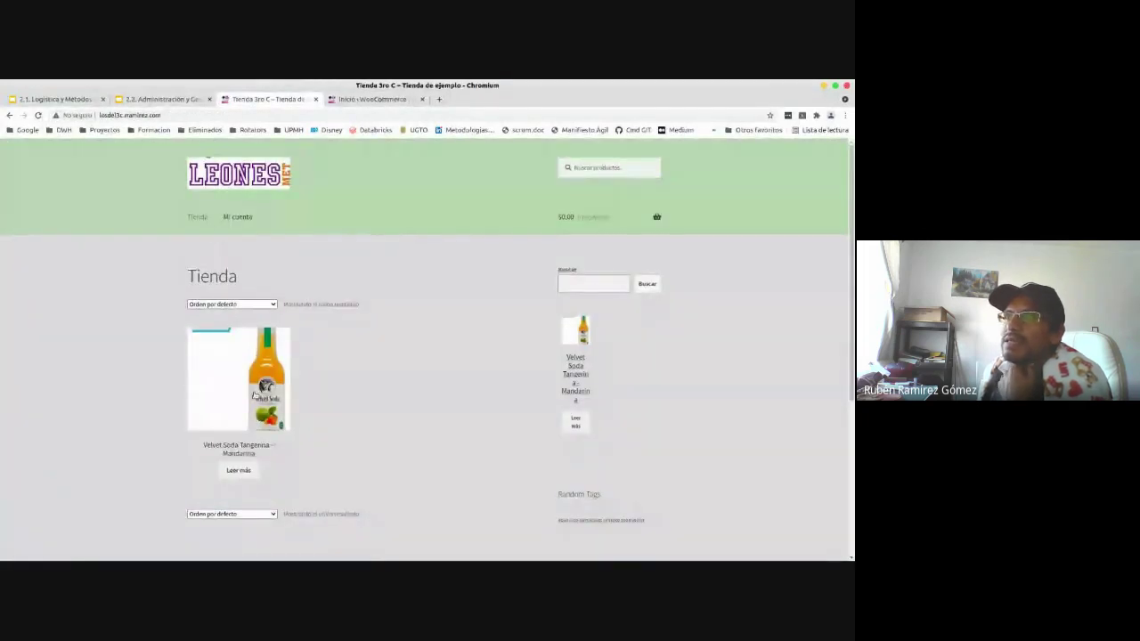
click(250, 406)
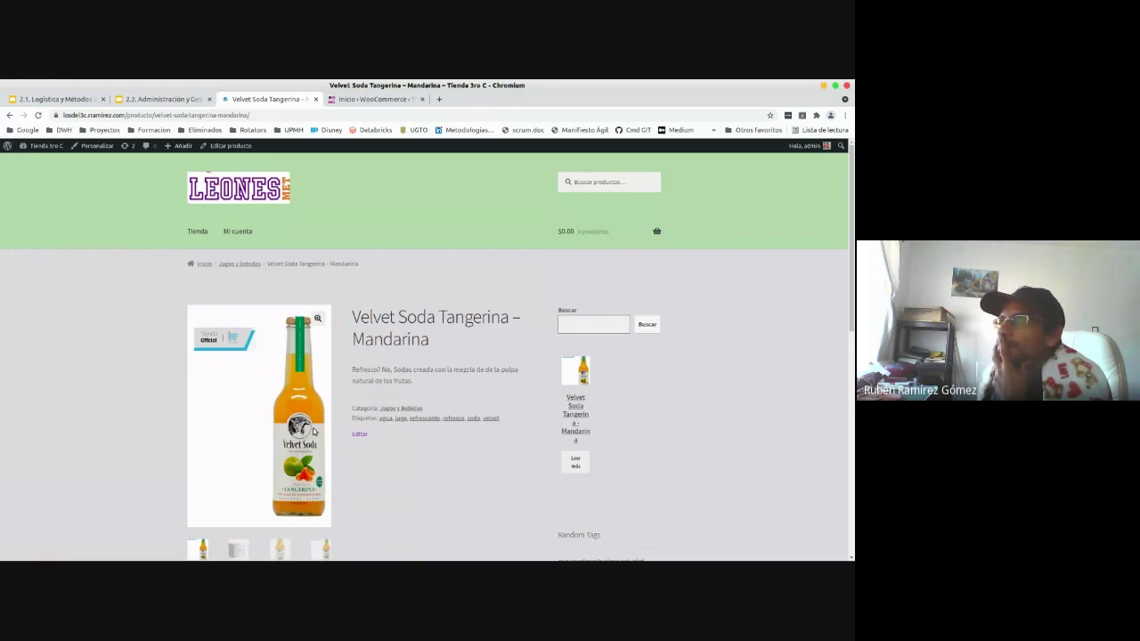
Review the unpriced product page and its description, then return to the WooCommerce admin
scroll(313, 432, down, 1)
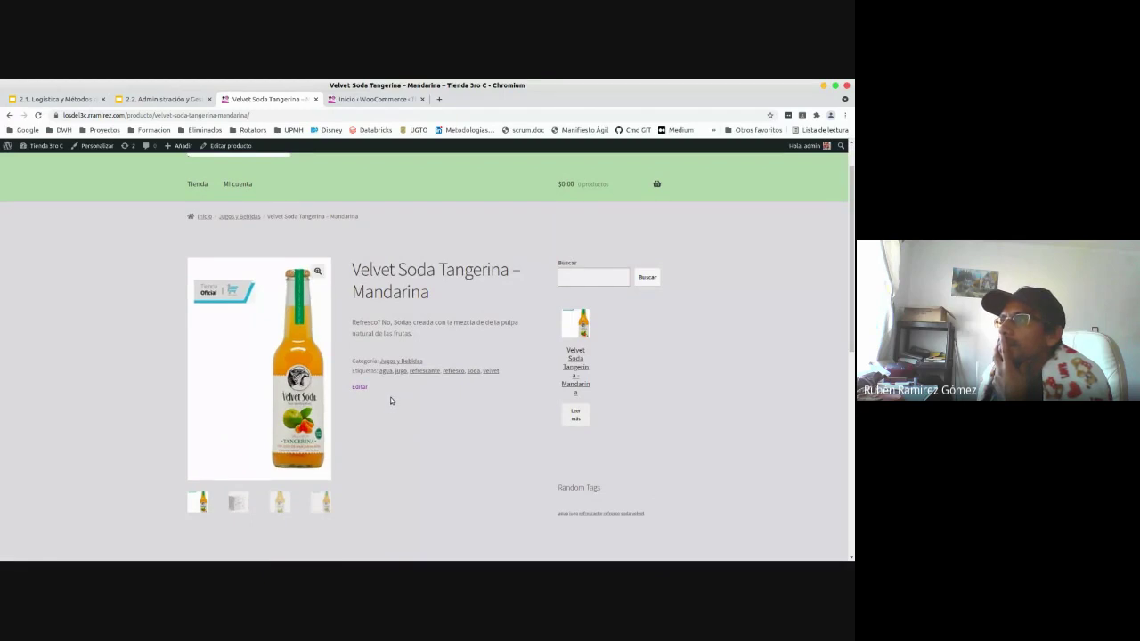
scroll(413, 497, down, 5)
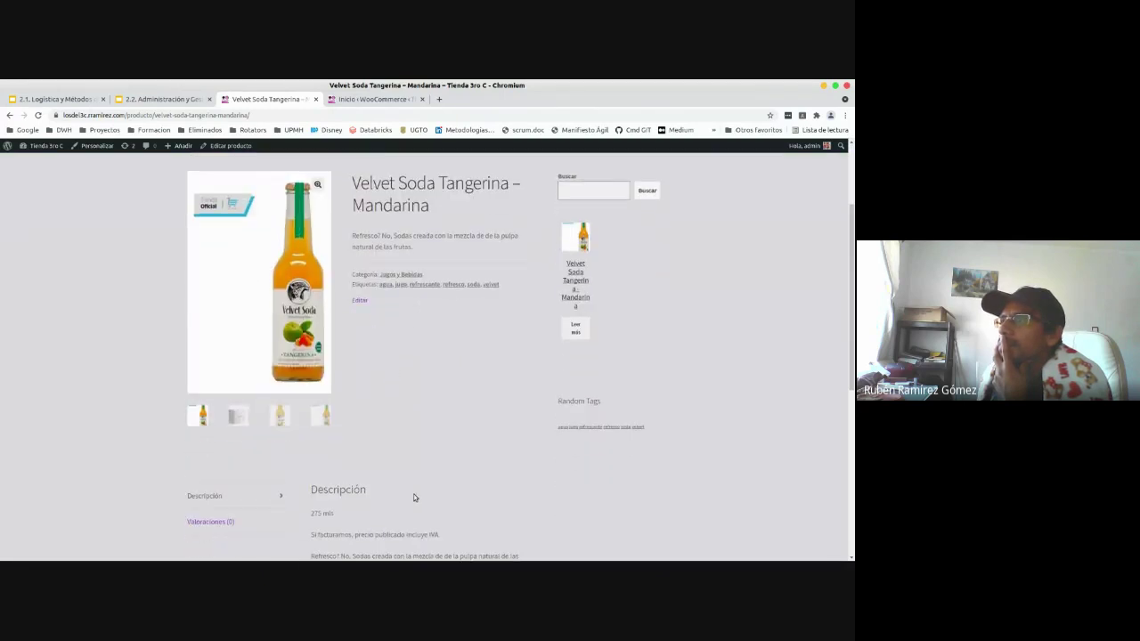
scroll(413, 535, down, 3)
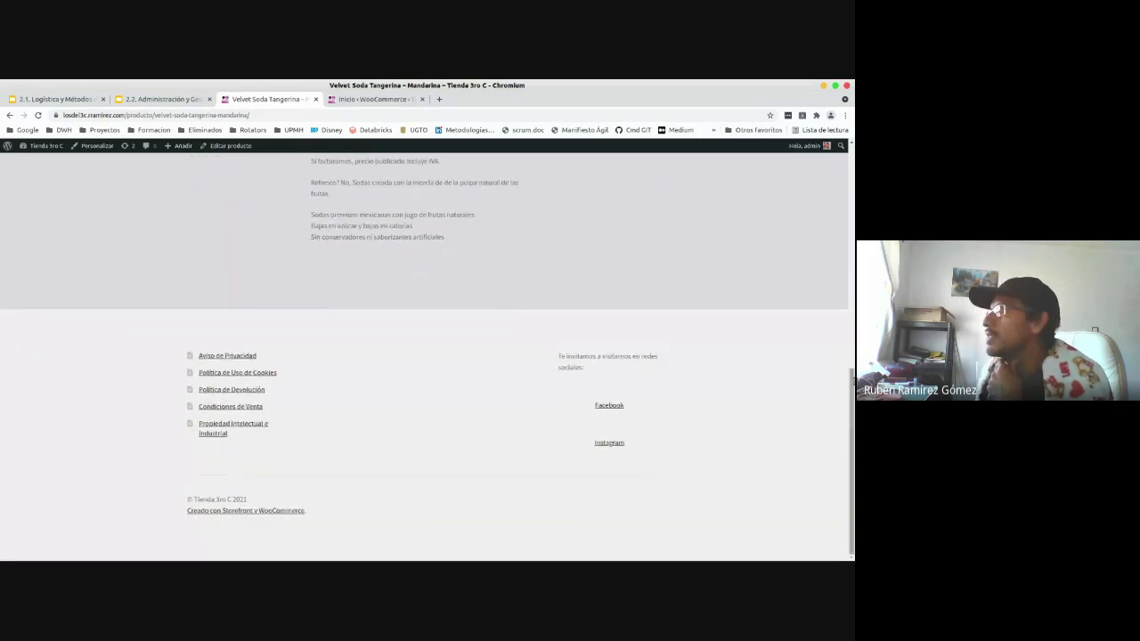
scroll(413, 535, up, 4)
scroll(427, 356, up, 3)
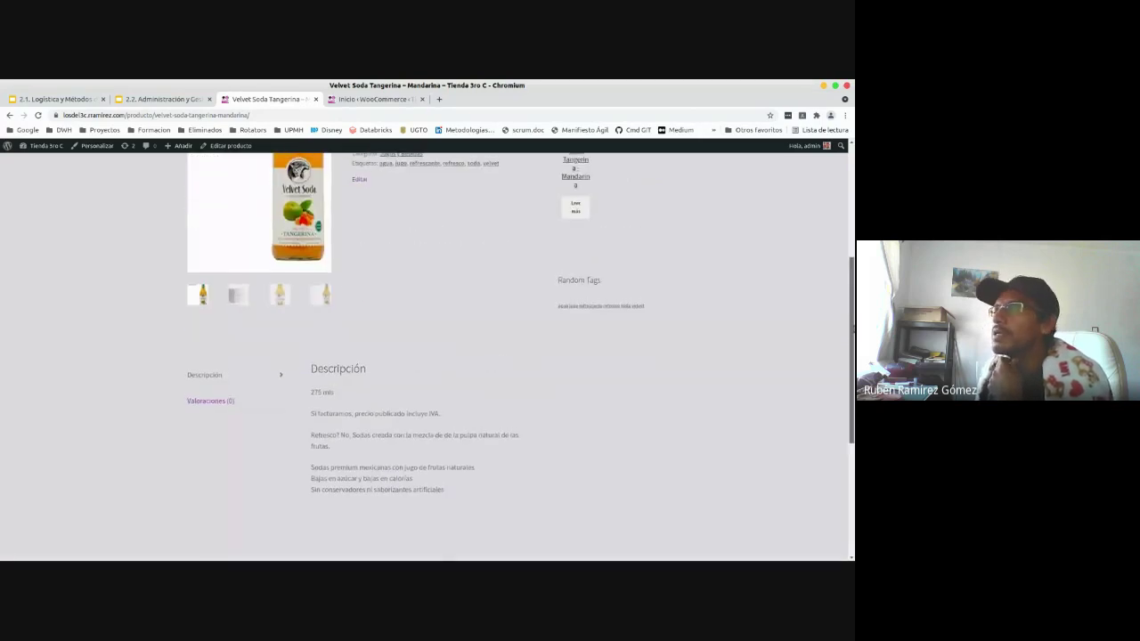
scroll(428, 356, up, 1)
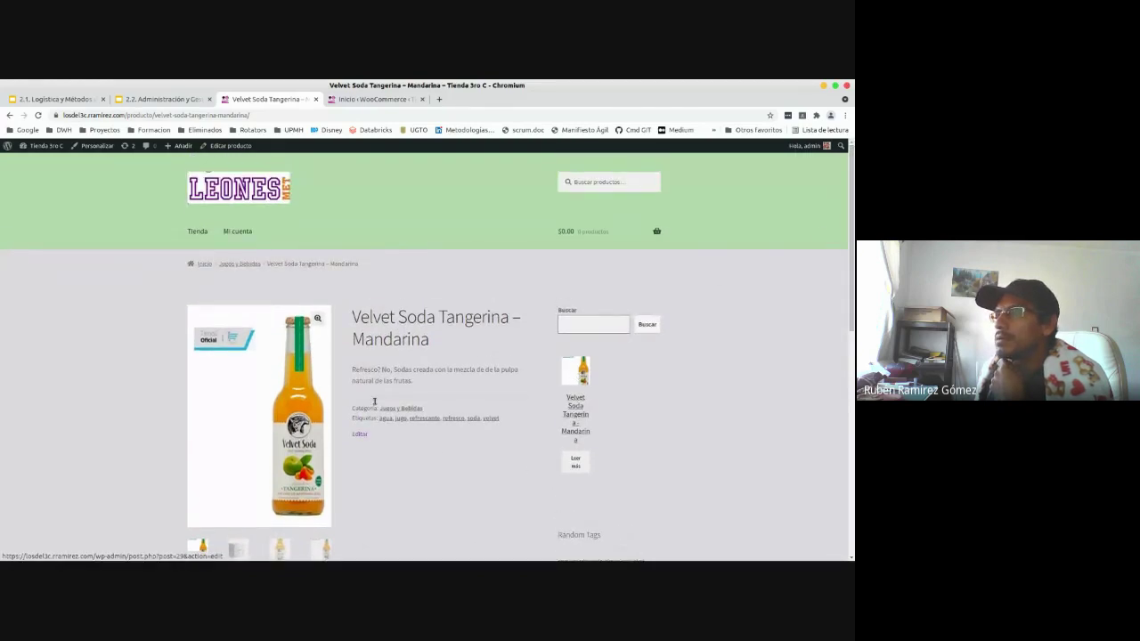
scroll(451, 489, down, 2)
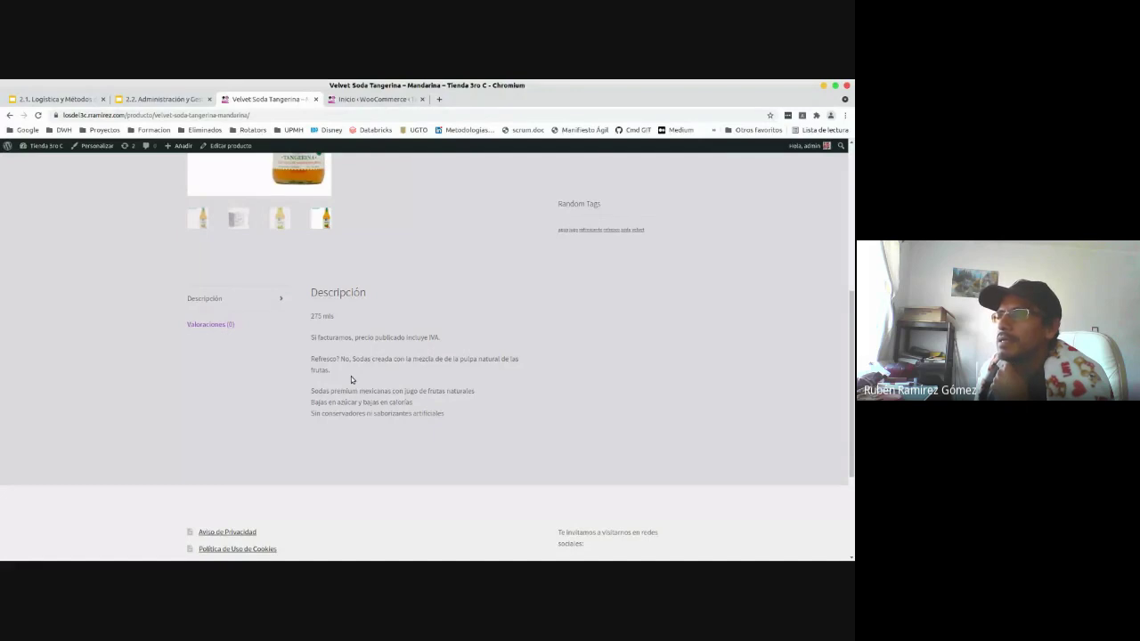
scroll(367, 402, down, 1)
scroll(368, 403, up, 1)
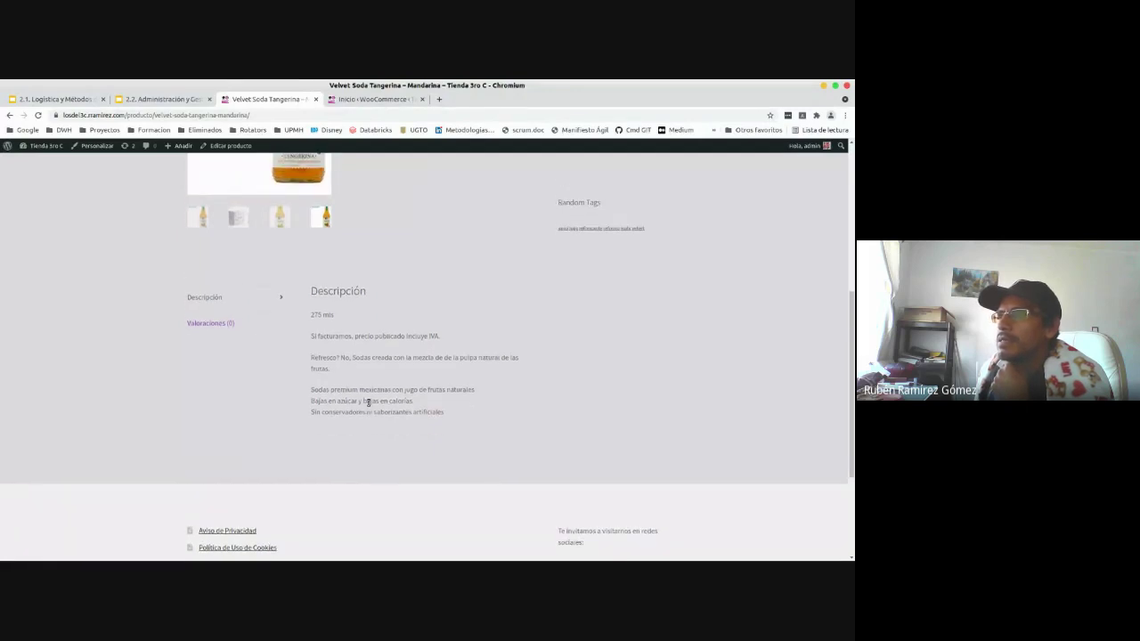
scroll(368, 403, down, 2)
scroll(368, 402, down, 3)
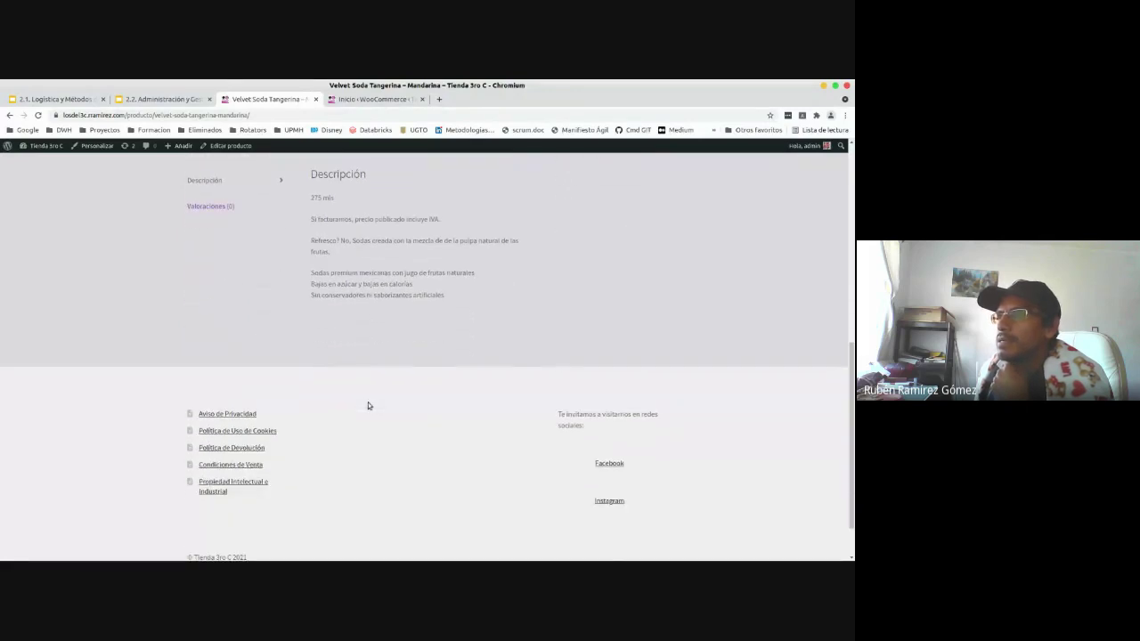
scroll(367, 405, up, 8)
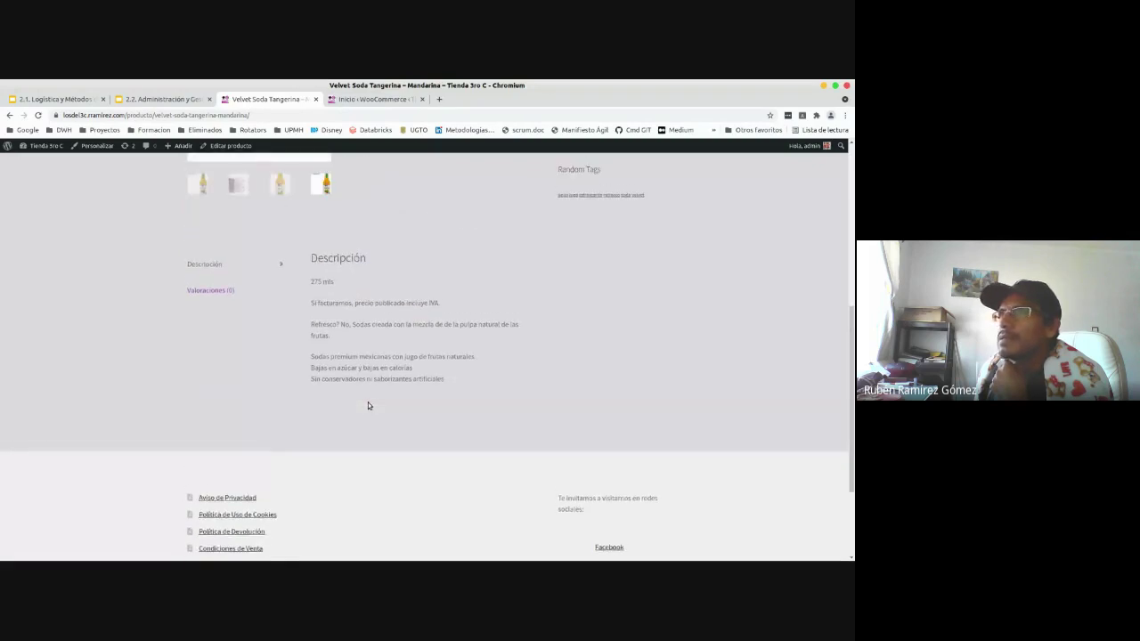
click(372, 99)
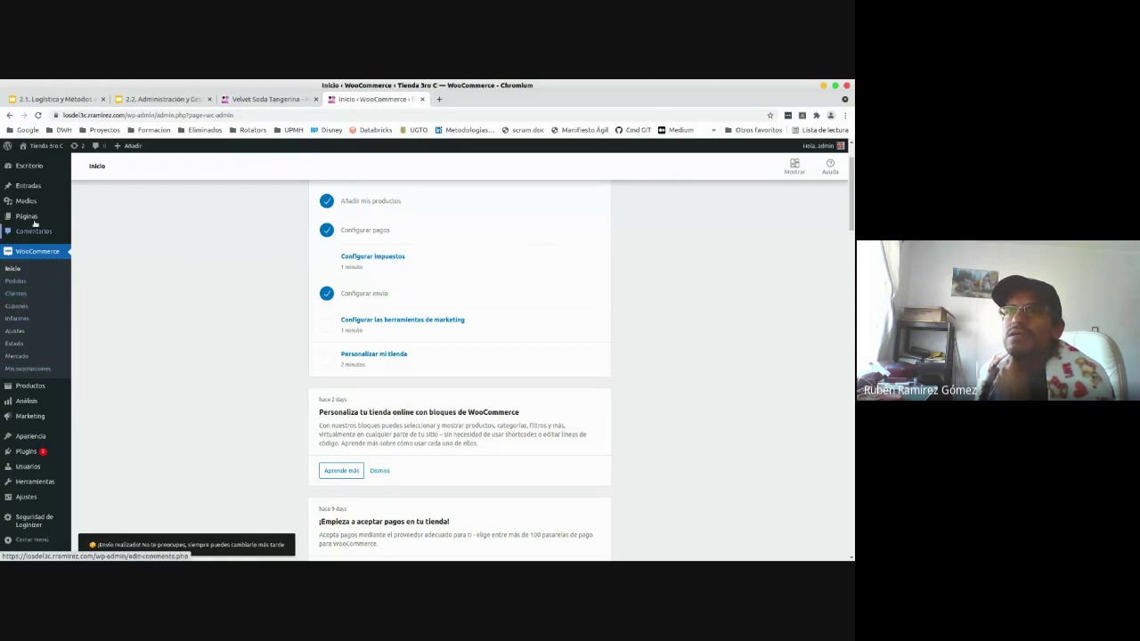
Open Velvet Soda Tangerina – Mandarina for editing from Productos > Todos los productos
mouse_move(24, 393)
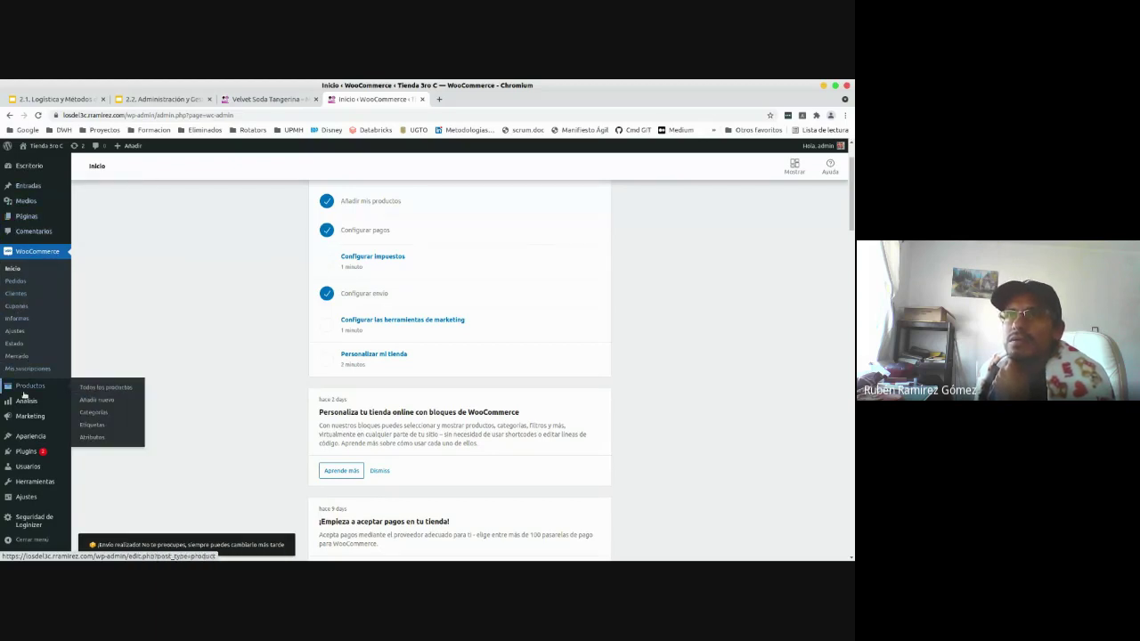
click(122, 392)
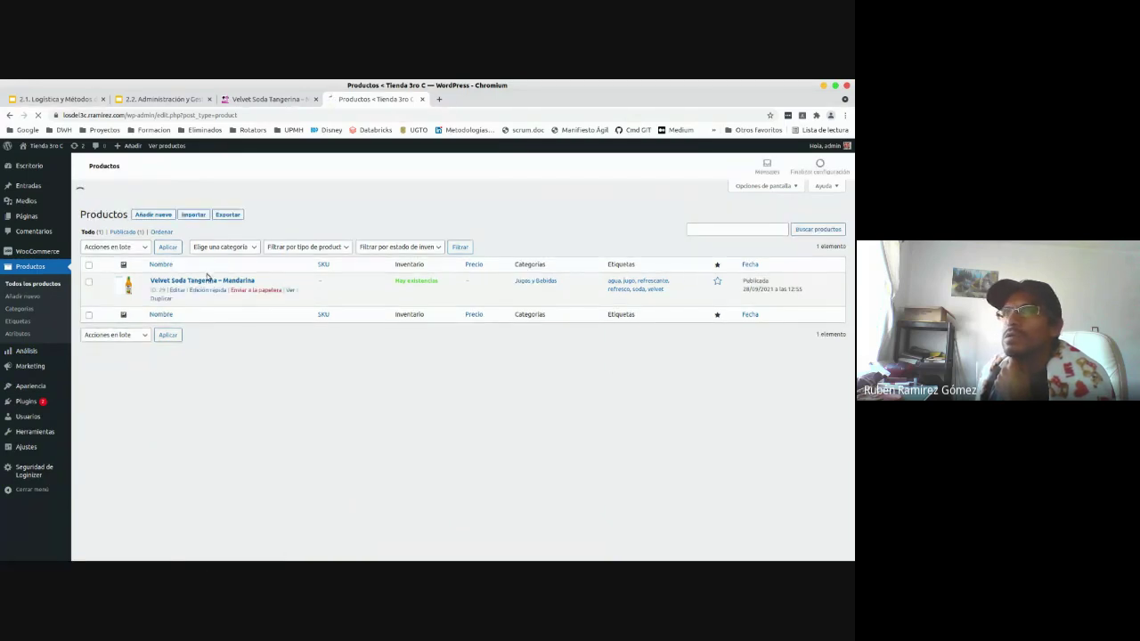
click(206, 281)
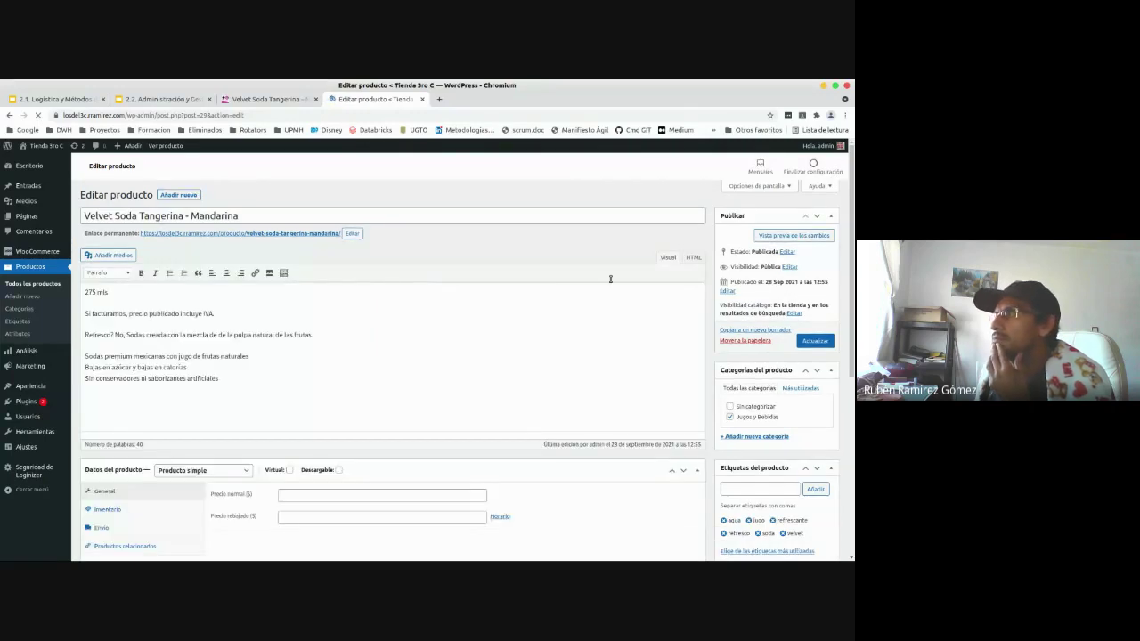
Enter 30 as the Precio normal and update the product
click(342, 495)
scroll(465, 462, down, 3)
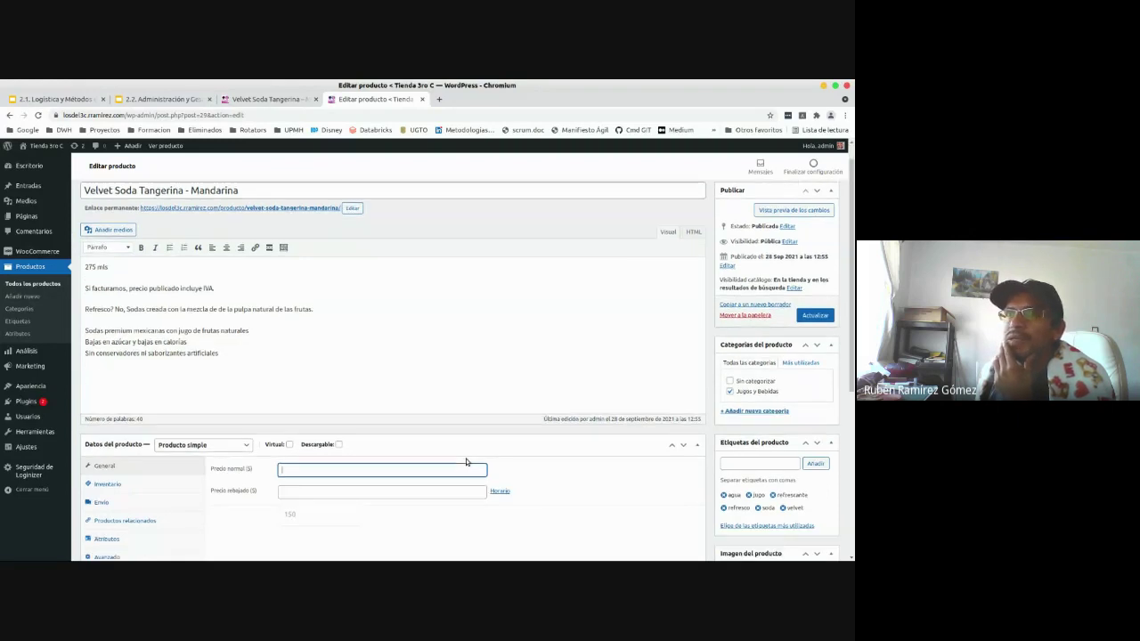
click(368, 377)
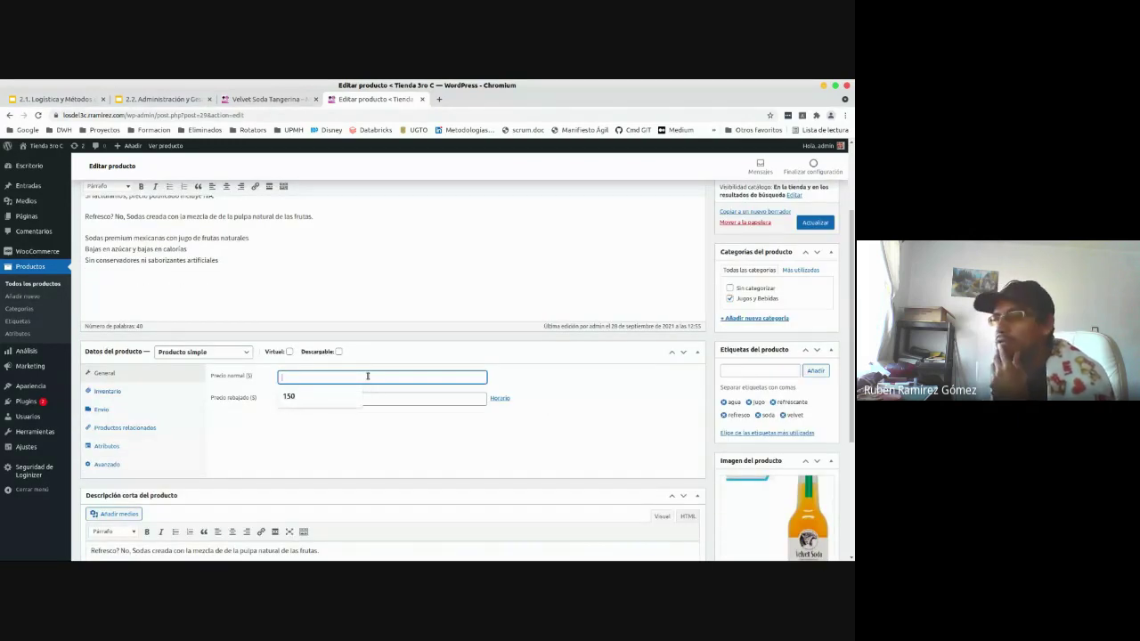
text(30)
click(444, 443)
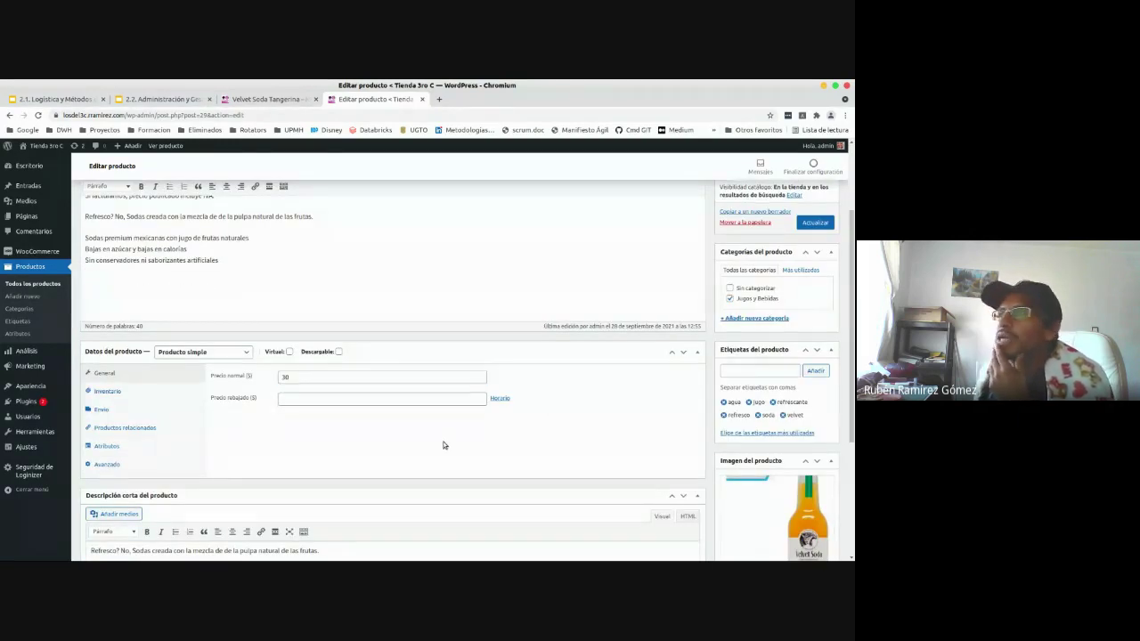
scroll(445, 445, down, 1)
scroll(851, 266, up, 1)
scroll(851, 265, up, 3)
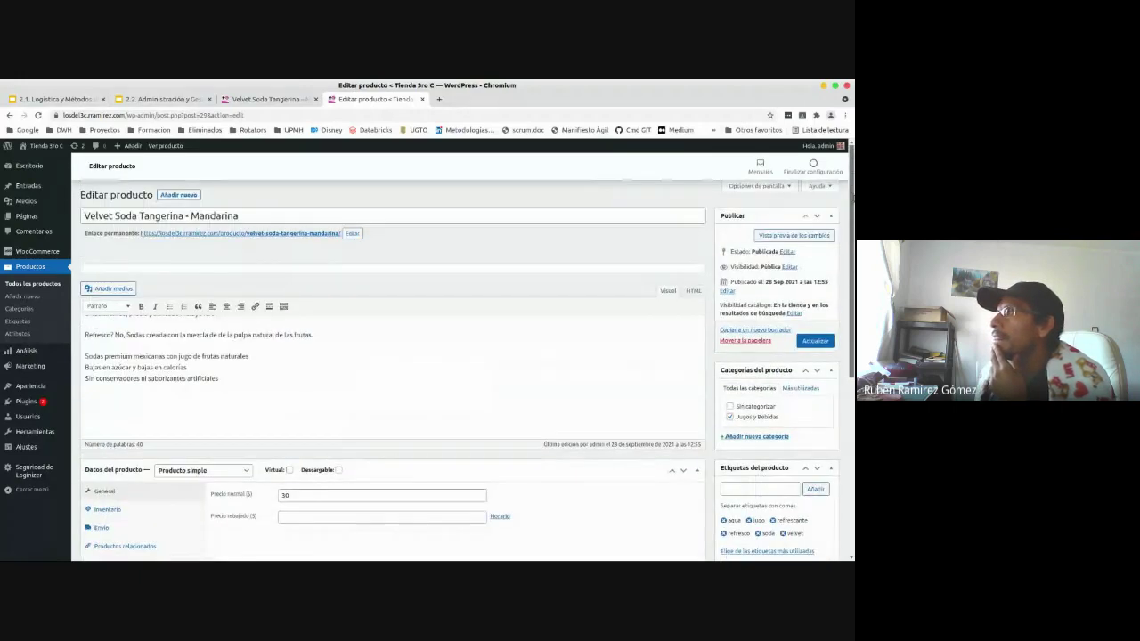
click(810, 342)
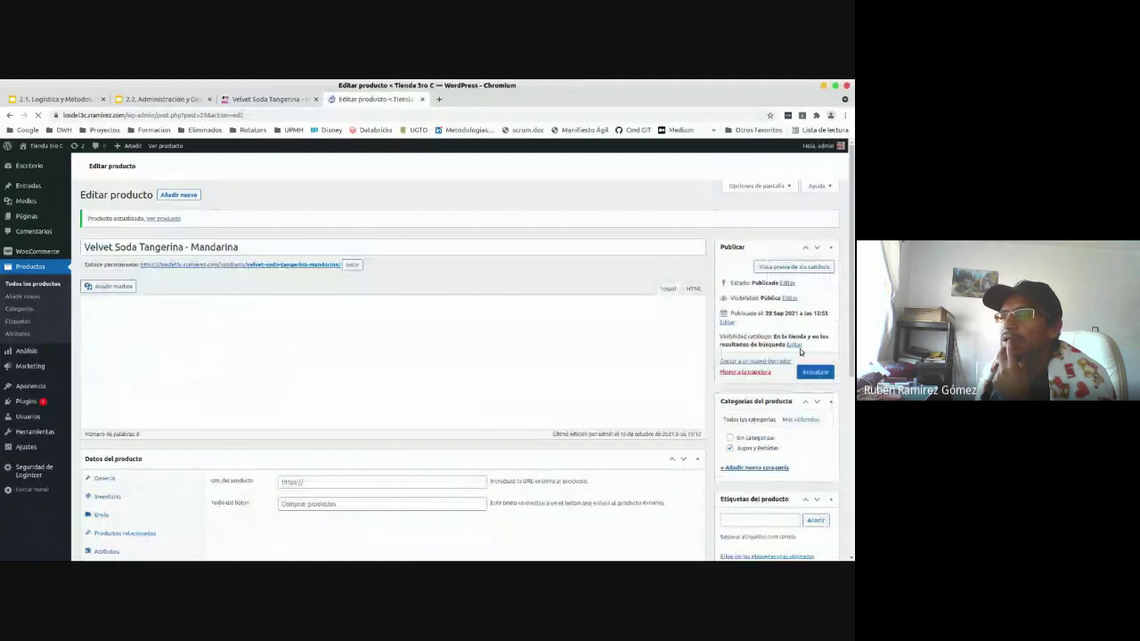
Reload the product page, add 12 bottles at $30.00 to the cart, and view the cart
click(277, 100)
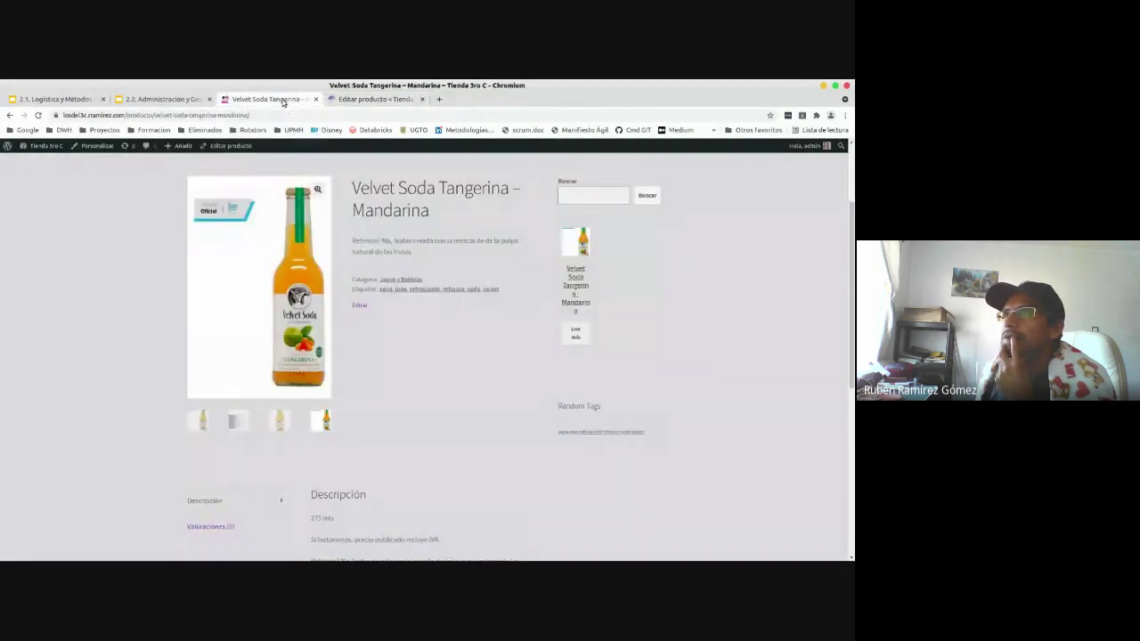
click(38, 117)
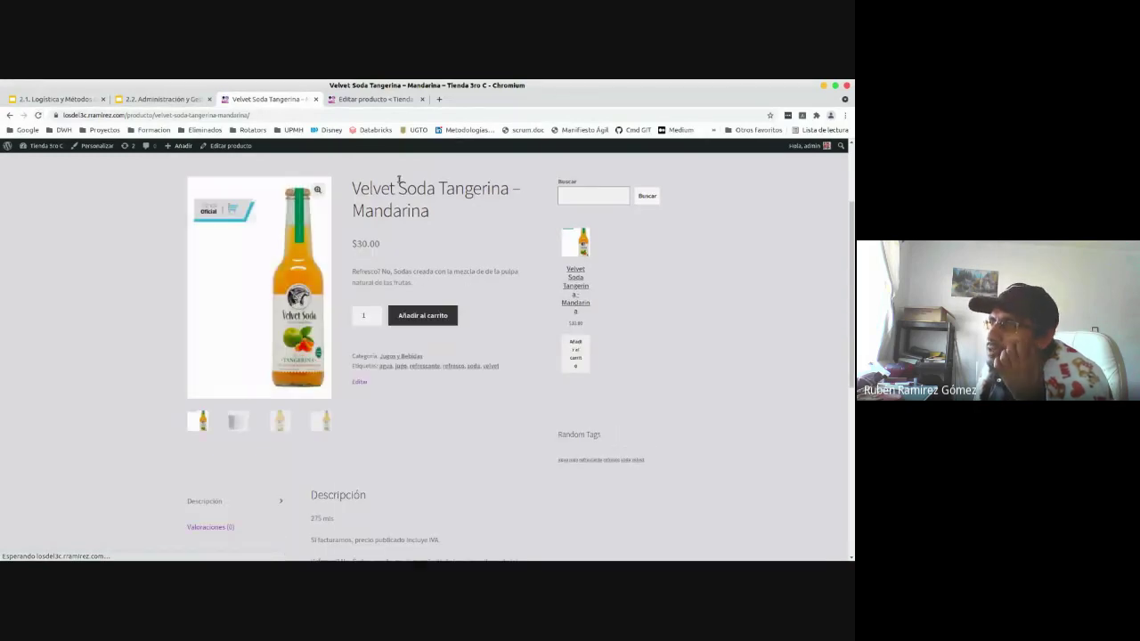
scroll(496, 262, up, 2)
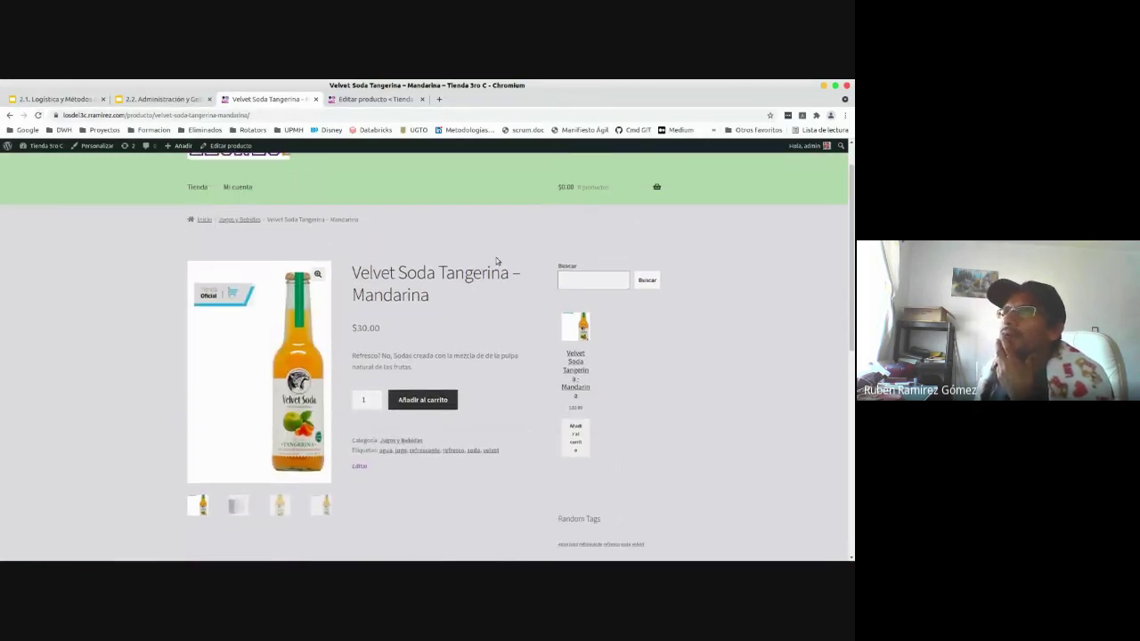
click(369, 411)
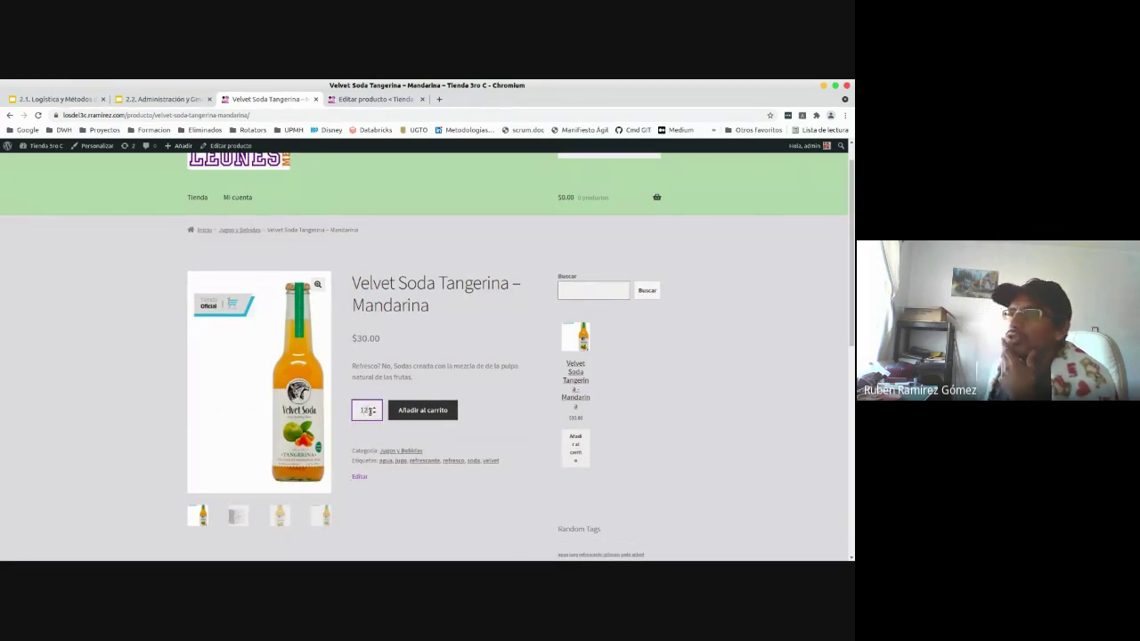
click(444, 413)
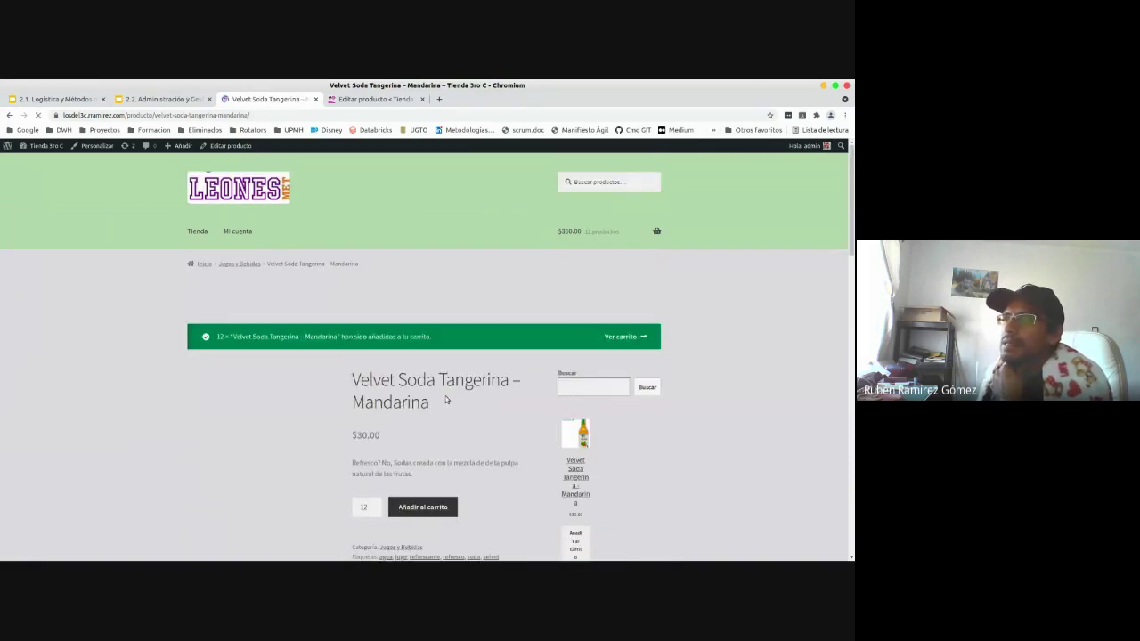
scroll(404, 429, down, 2)
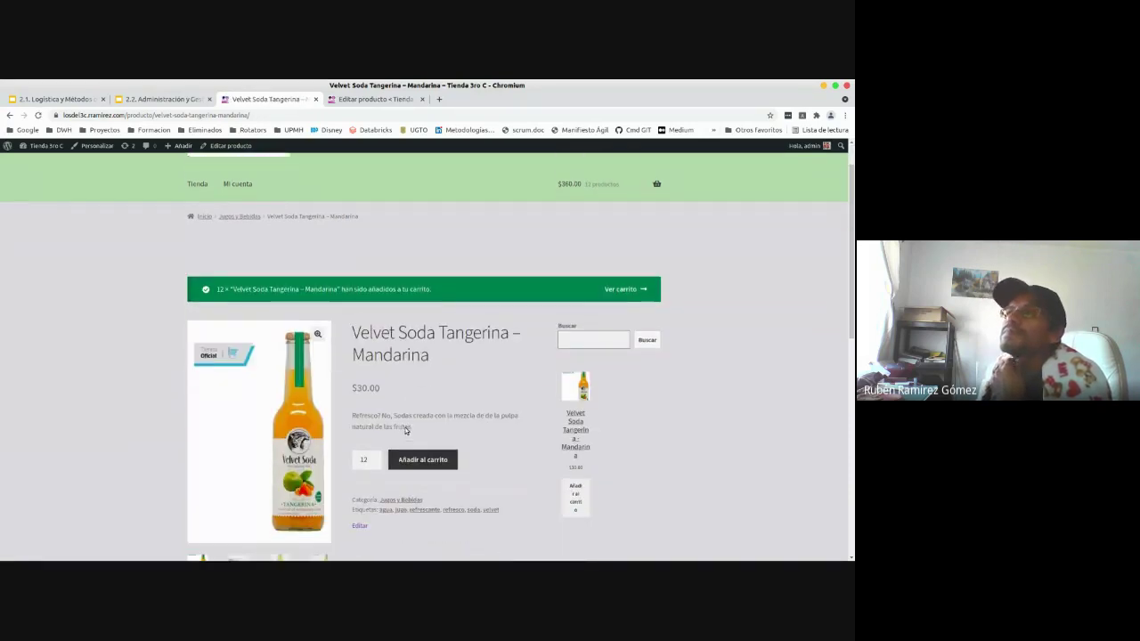
scroll(404, 430, down, 2)
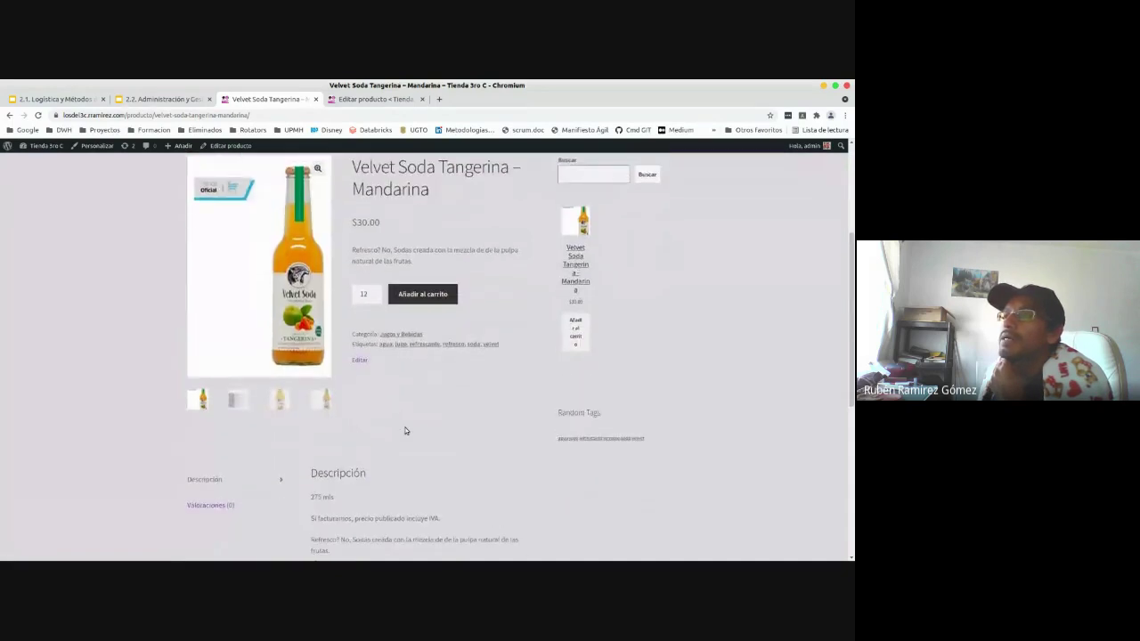
scroll(401, 433, up, 3)
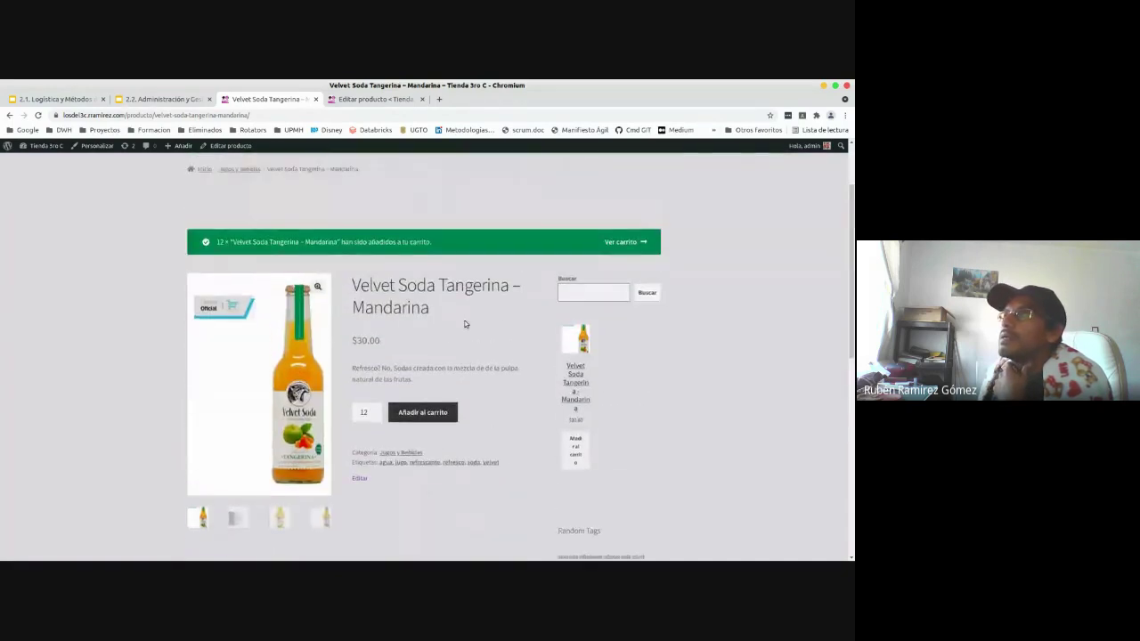
click(626, 246)
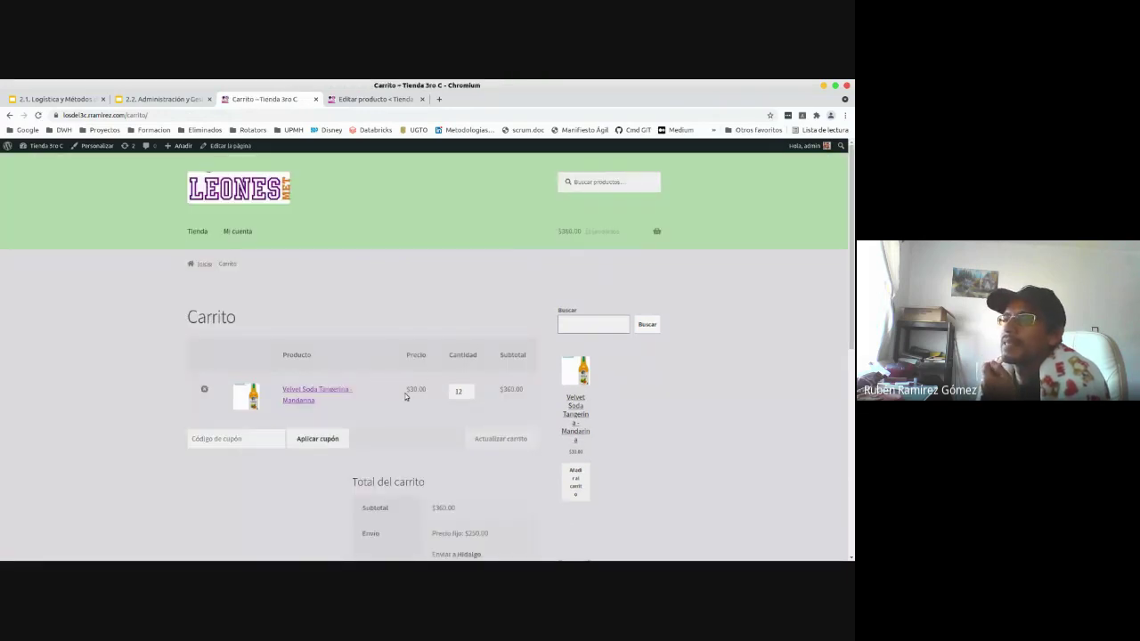
Highlight the $30.00 unit price, Hidalgo destination and $250.00 flat-rate shipping in the cart
scroll(406, 395, down, 2)
scroll(408, 393, down, 1)
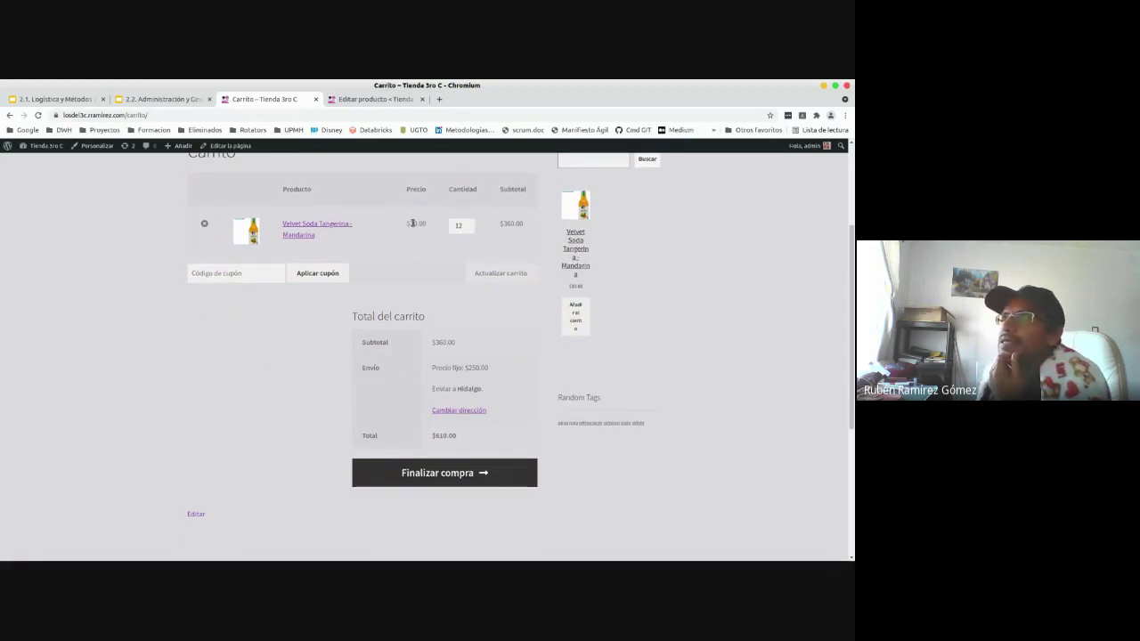
drag(408, 224, 425, 223)
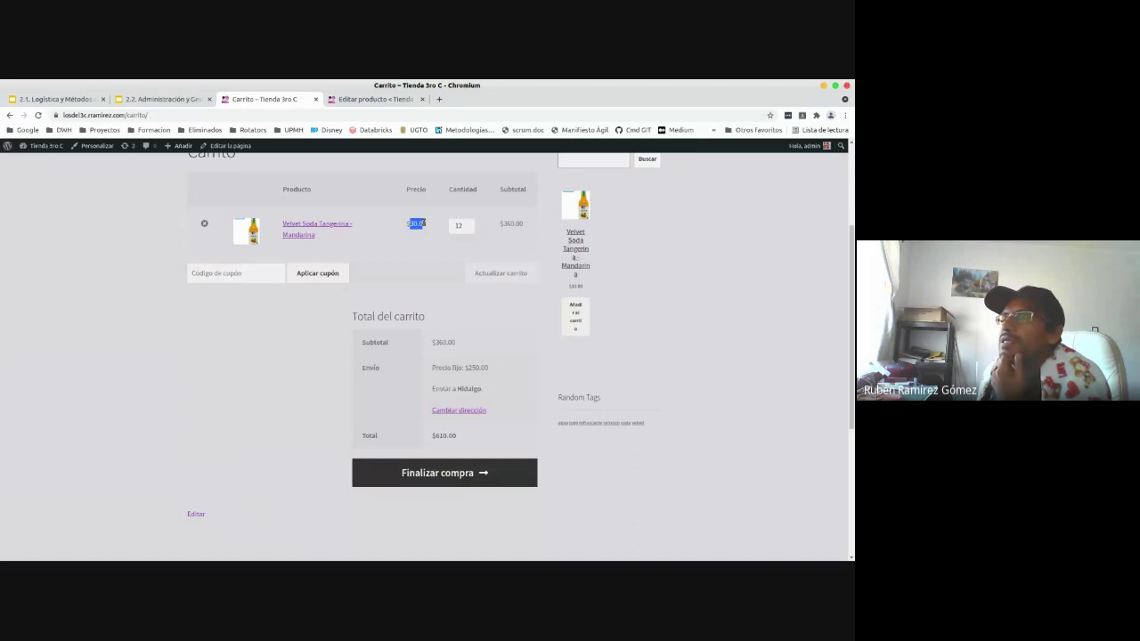
click(519, 222)
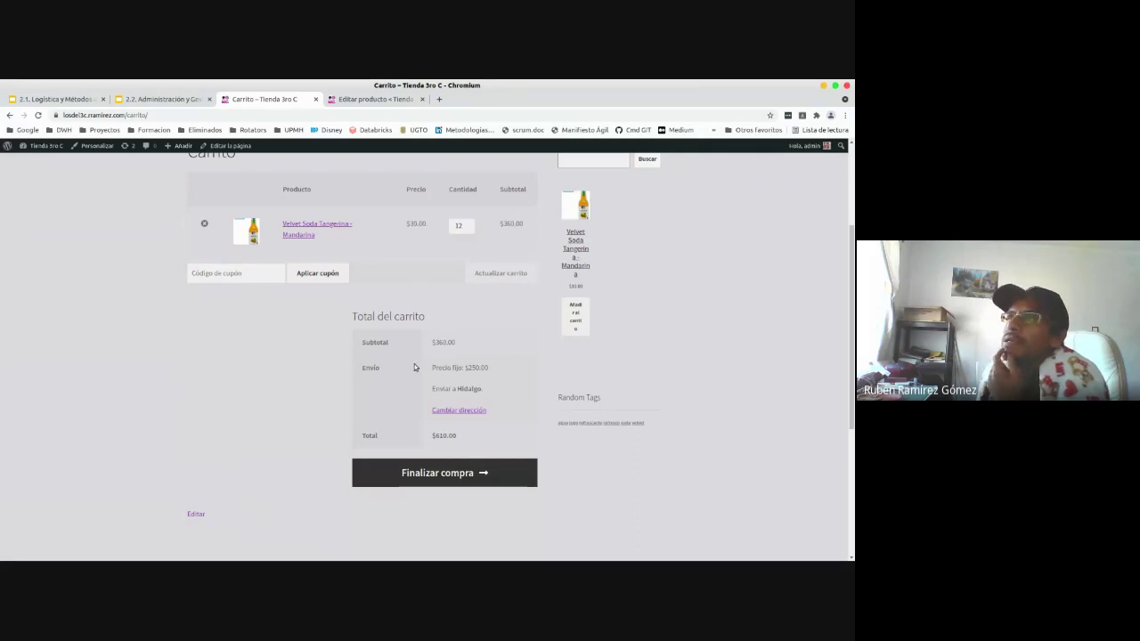
scroll(414, 367, down, 1)
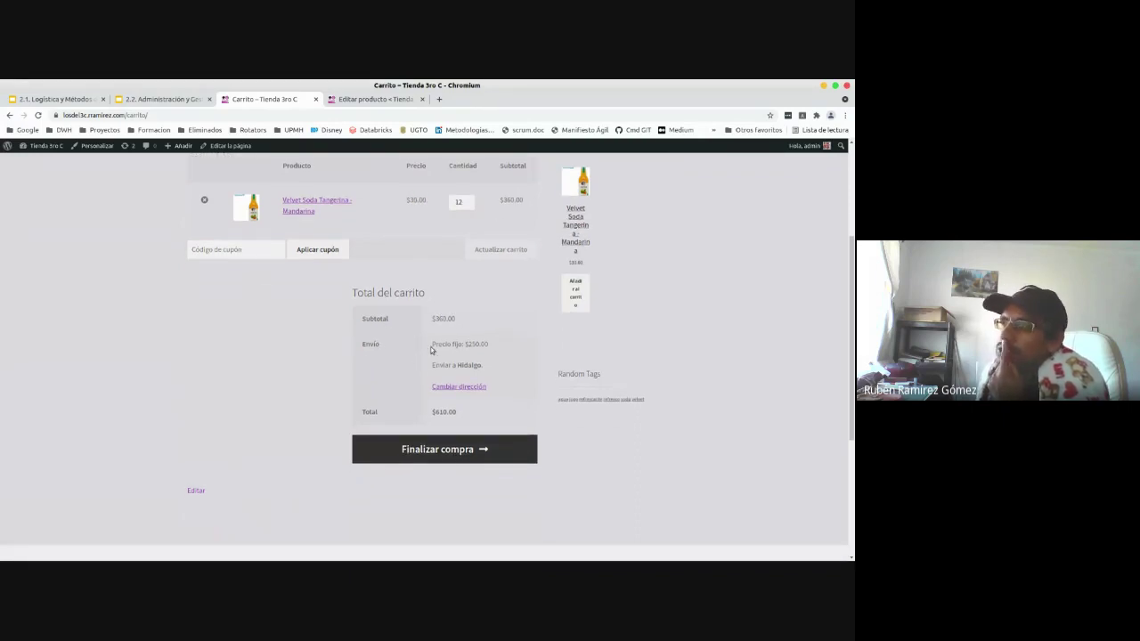
drag(457, 365, 497, 364)
click(496, 366)
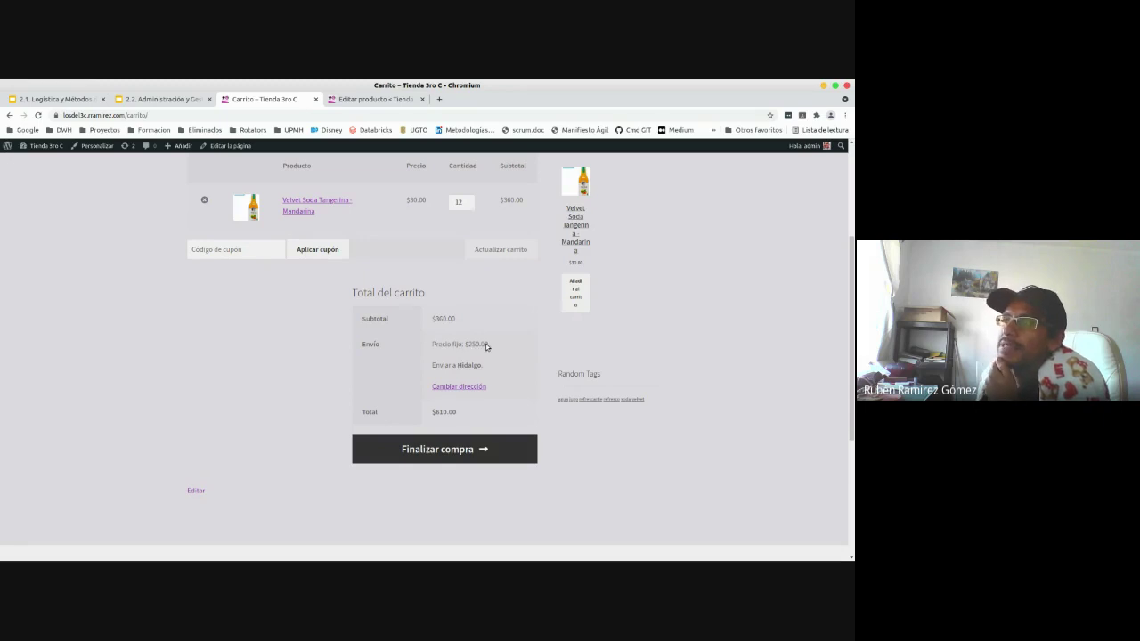
drag(465, 346, 492, 346)
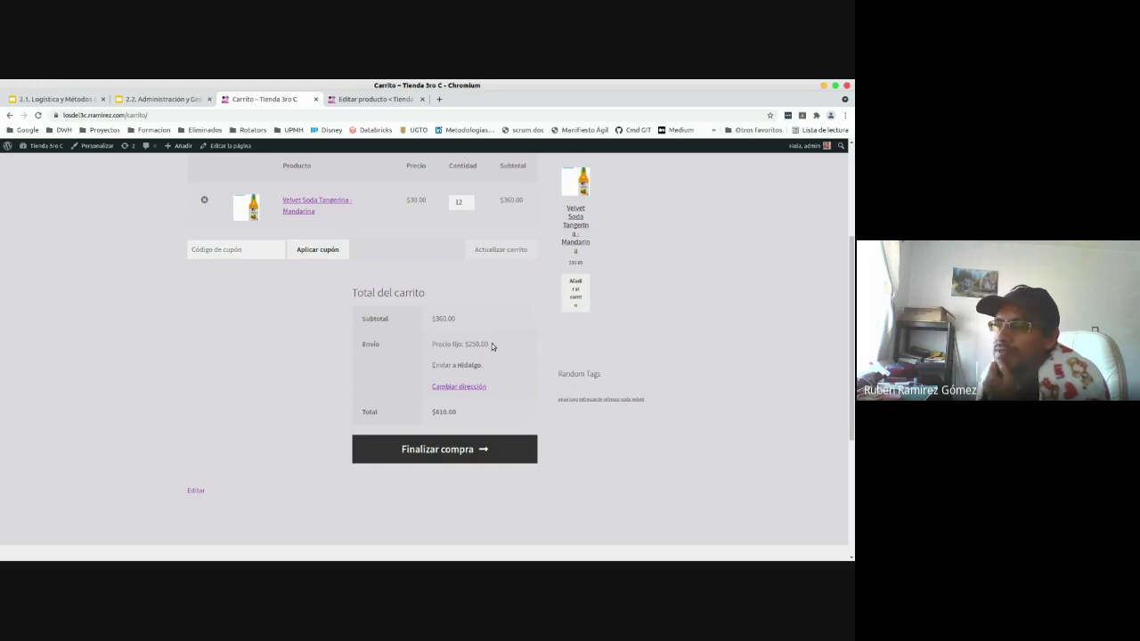
In the cart's Cambiar dirección form, search 'aus' and choose Australia as shipping country
click(458, 387)
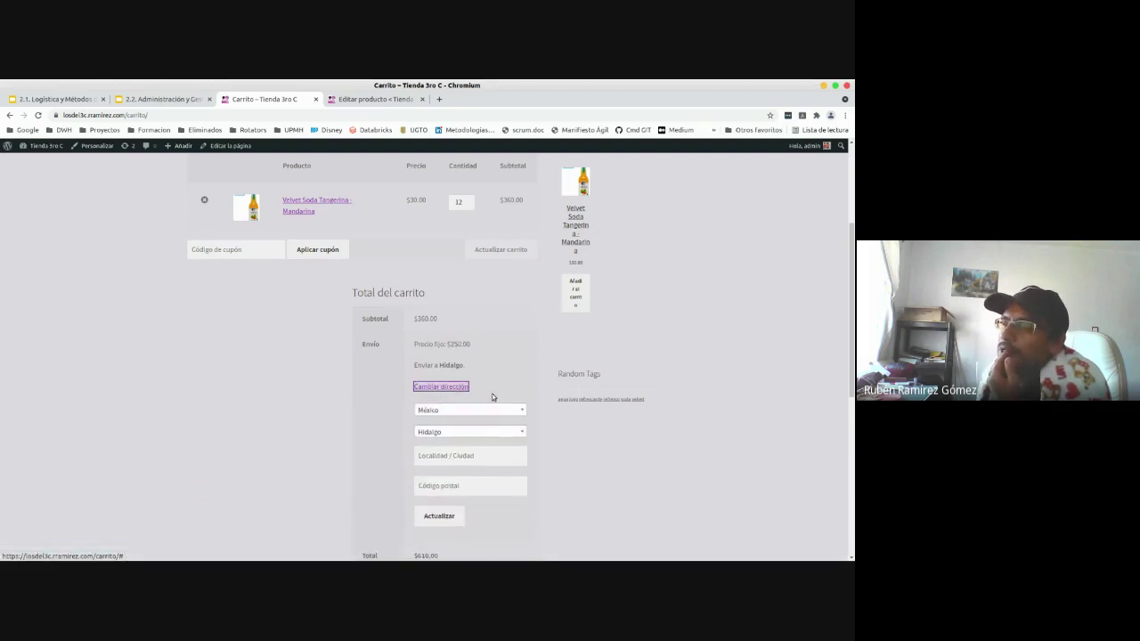
scroll(491, 394, down, 2)
click(493, 343)
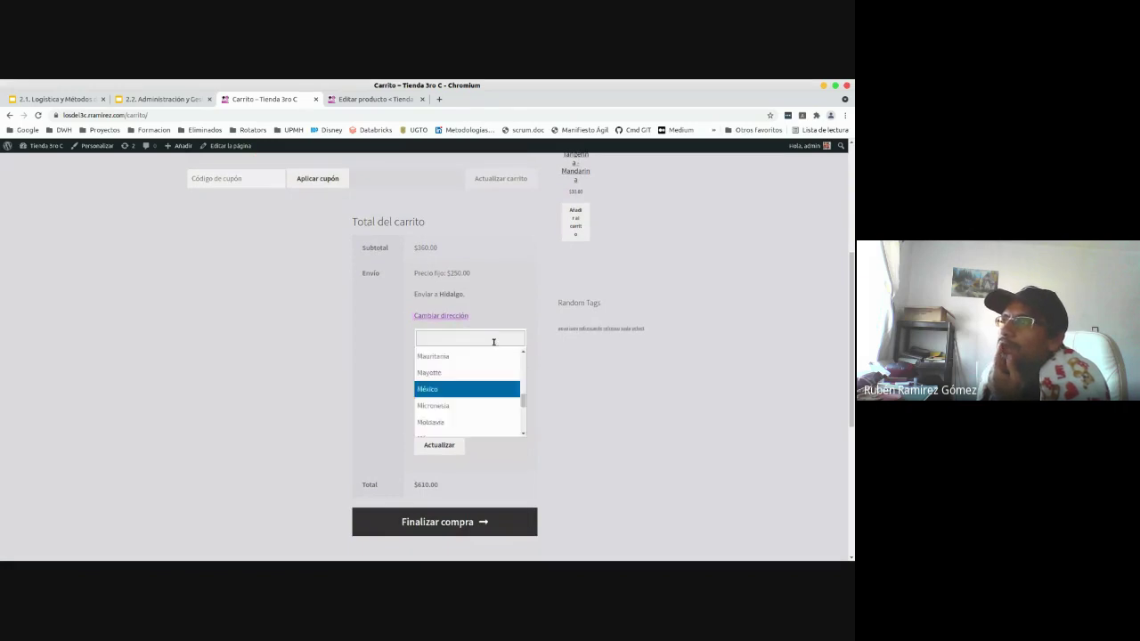
click(490, 339)
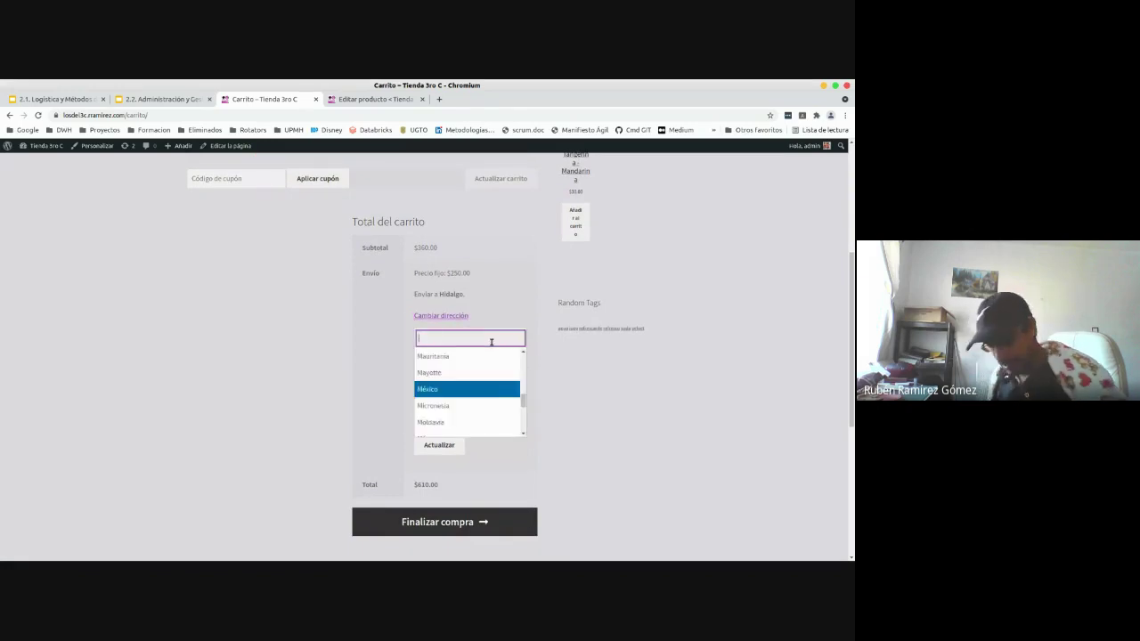
text(aus)
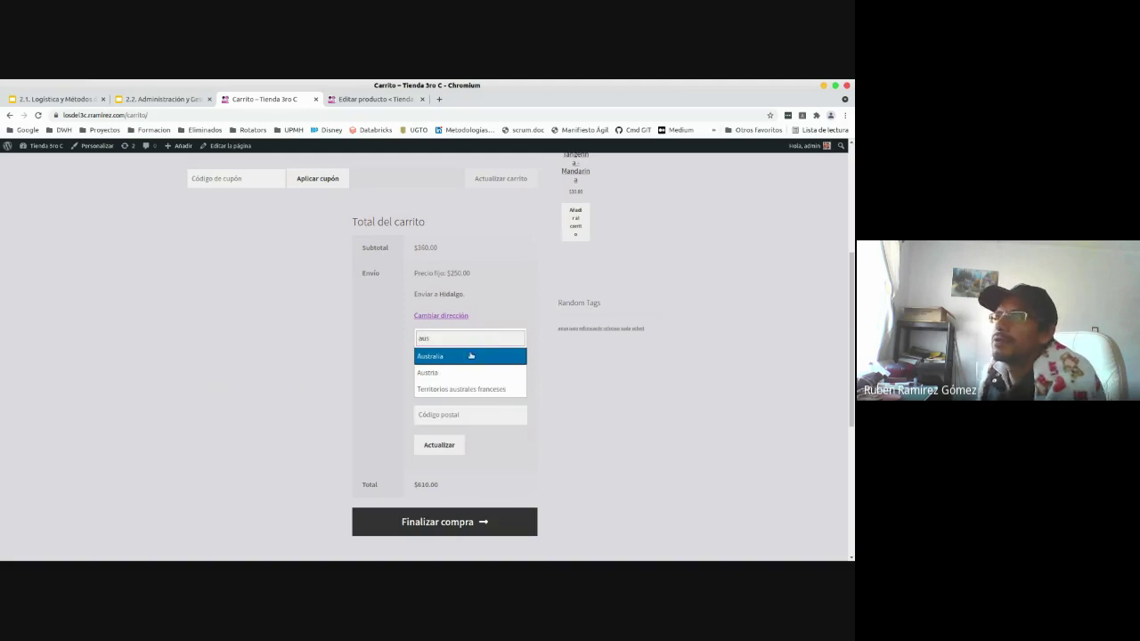
click(469, 356)
Select Western Australia as the state and recalculate the shipping with Actualizar
click(466, 361)
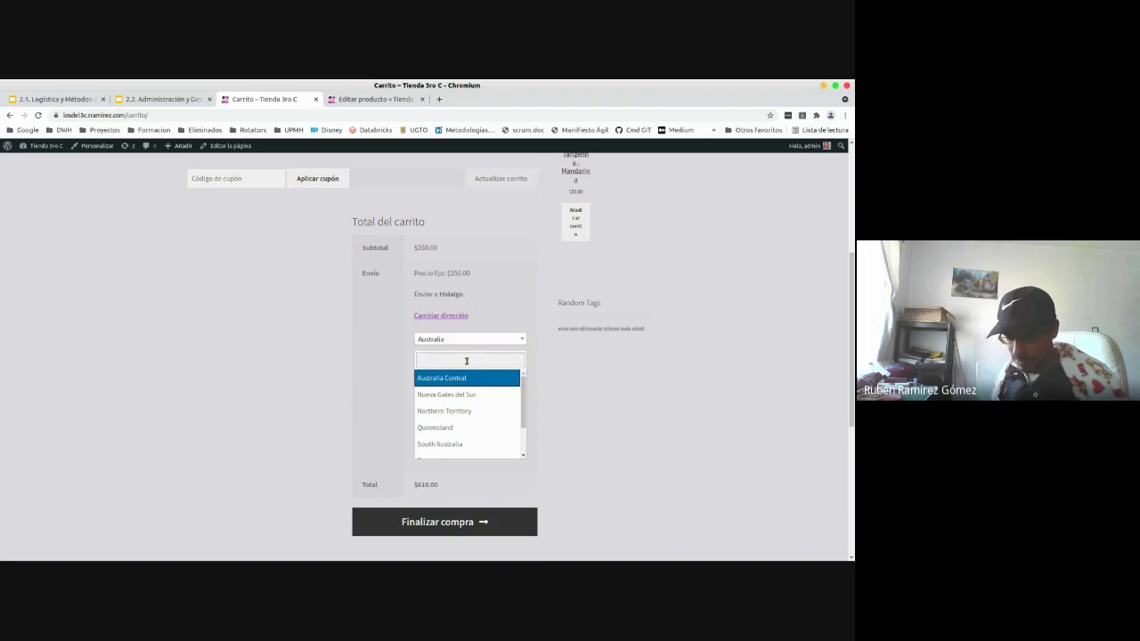
text(s)
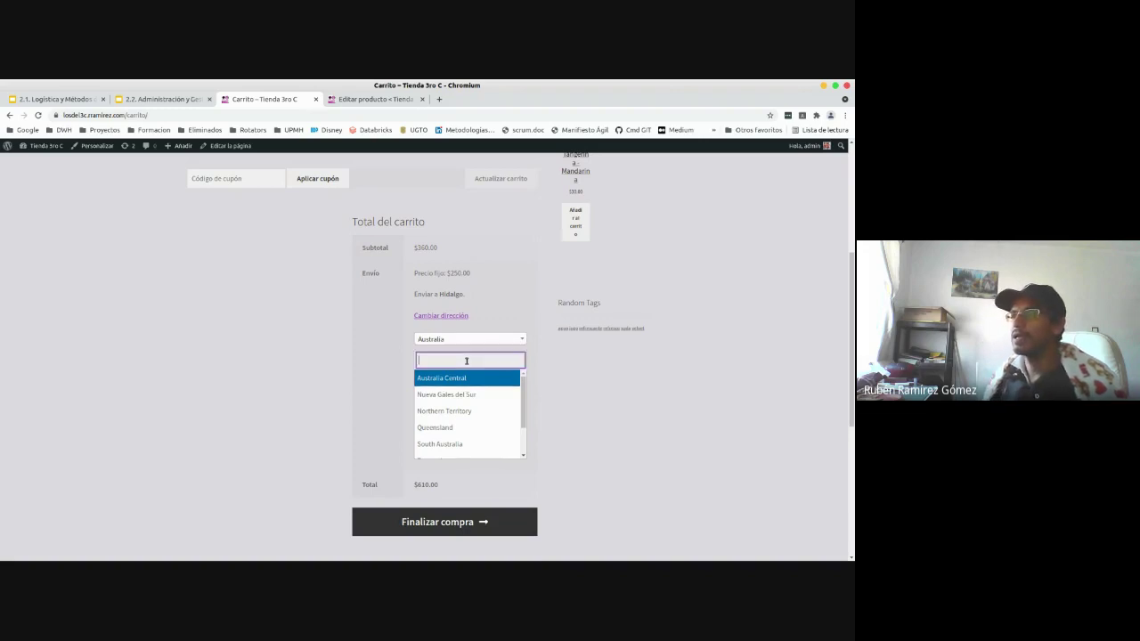
text(id)
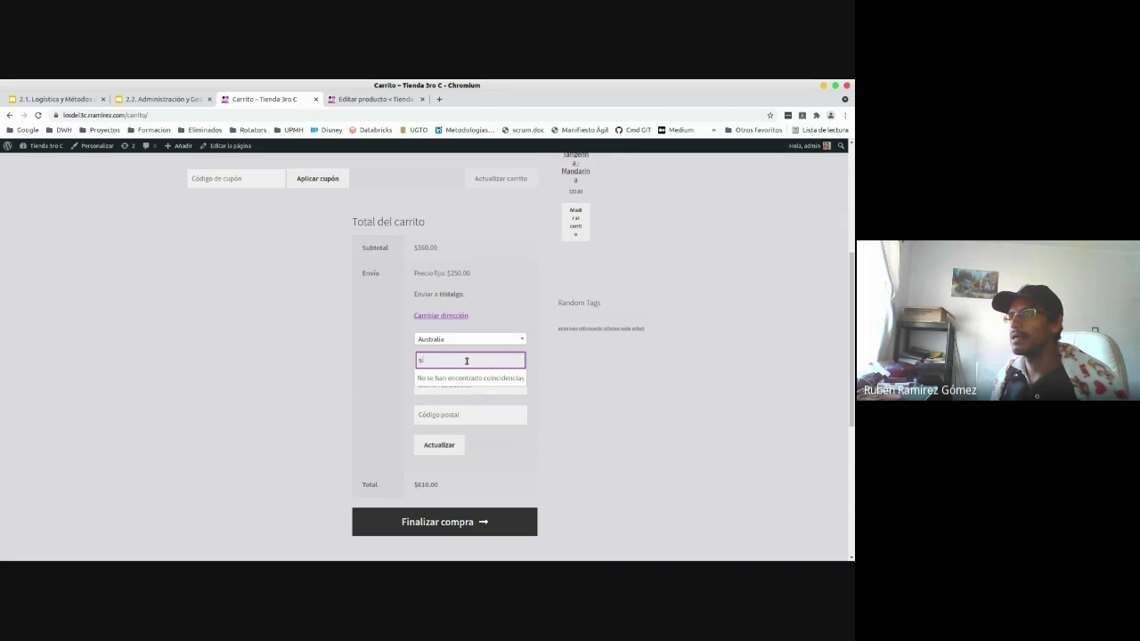
key(BackSpace)
key(BackSpace)
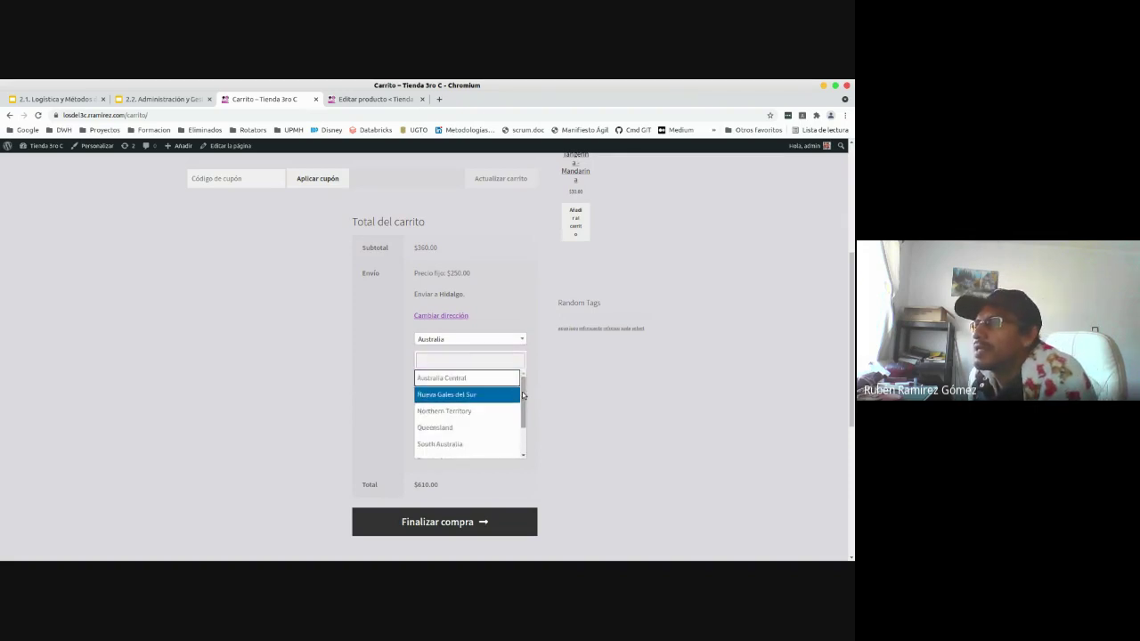
drag(522, 392, 521, 447)
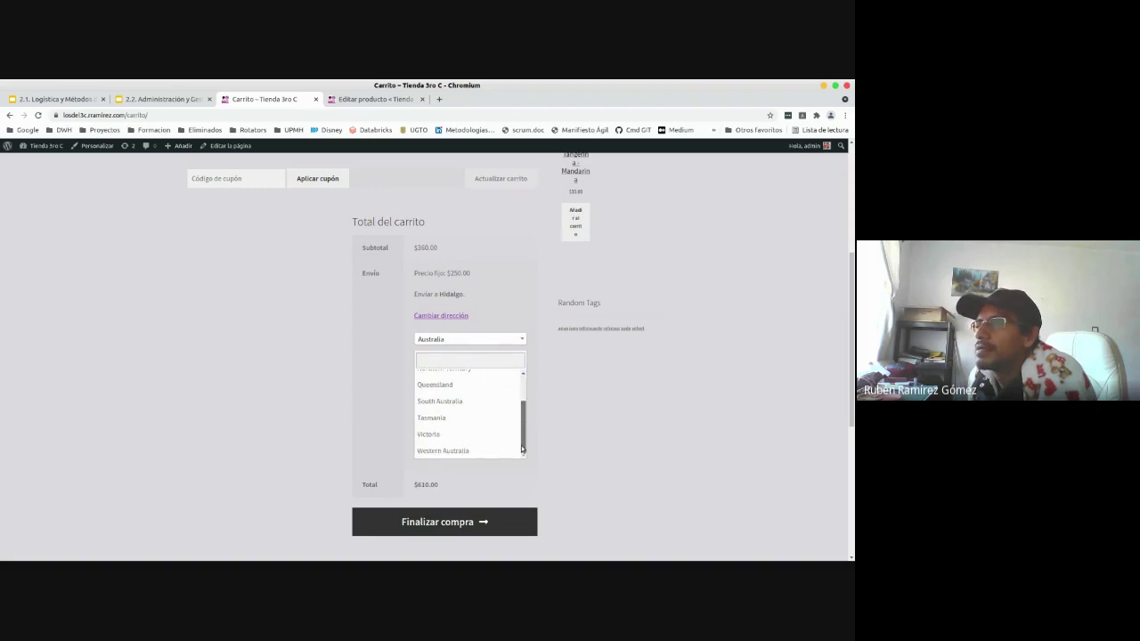
scroll(524, 443, up, 3)
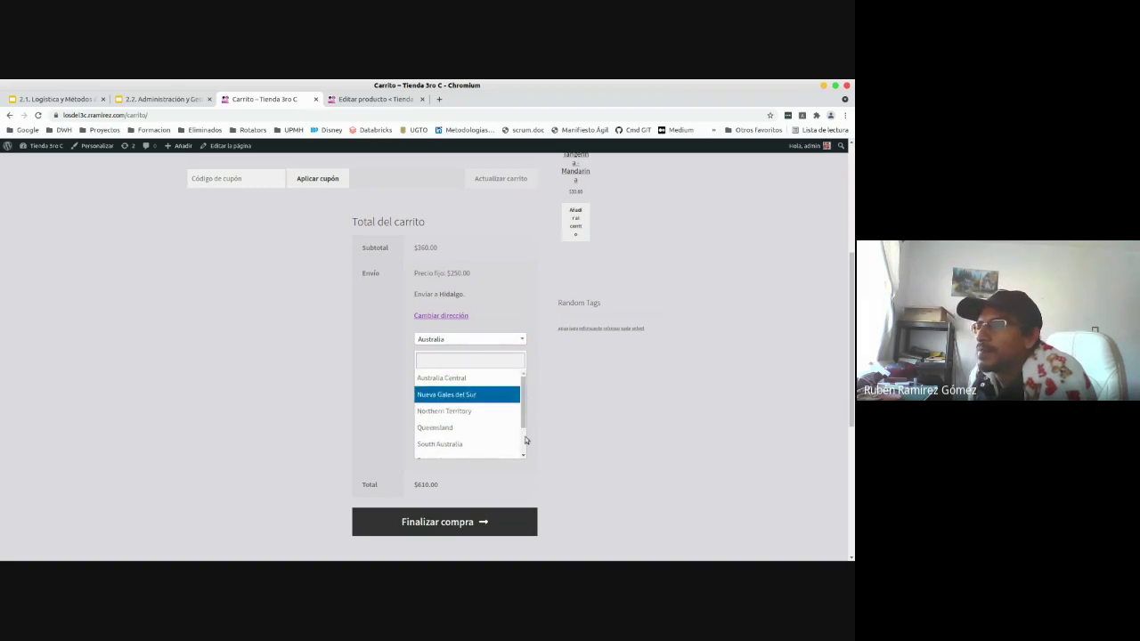
scroll(523, 443, down, 3)
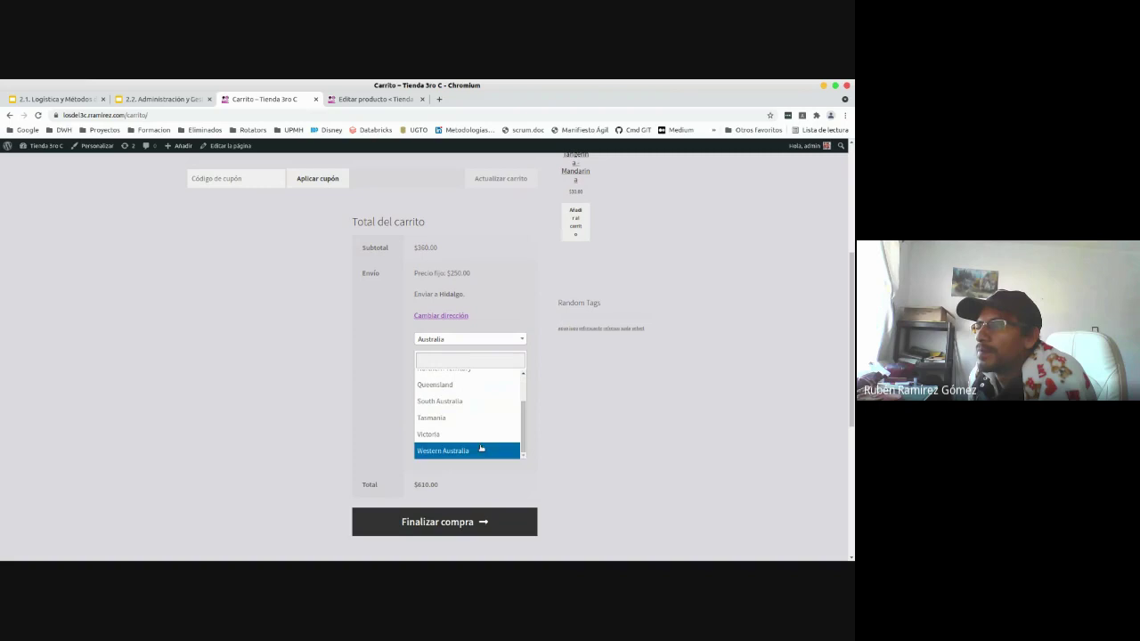
click(461, 450)
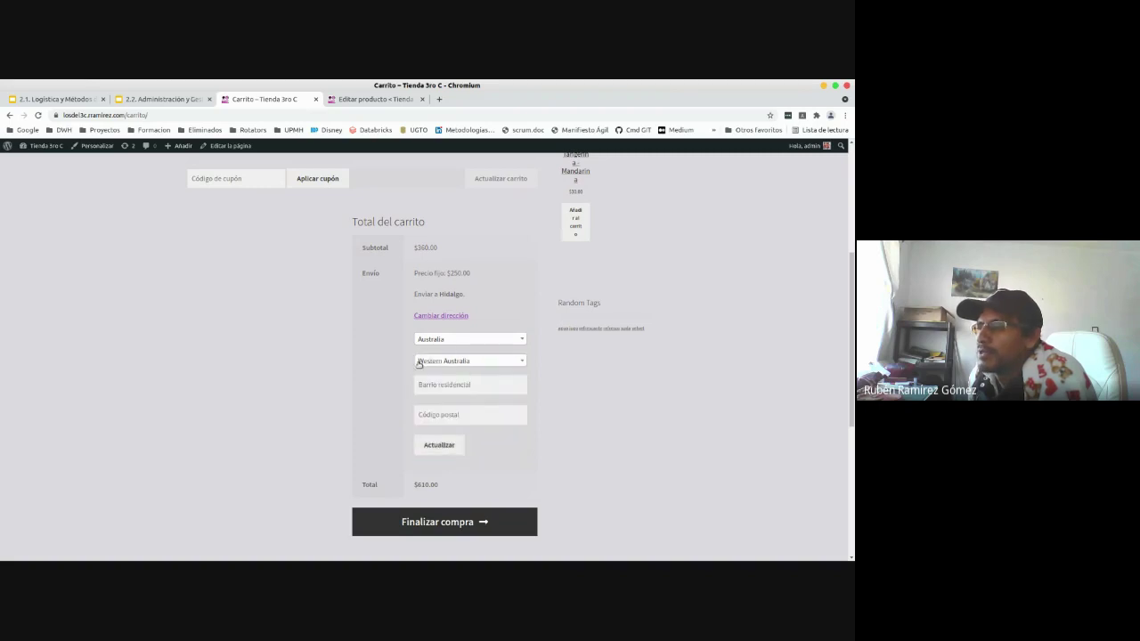
click(439, 446)
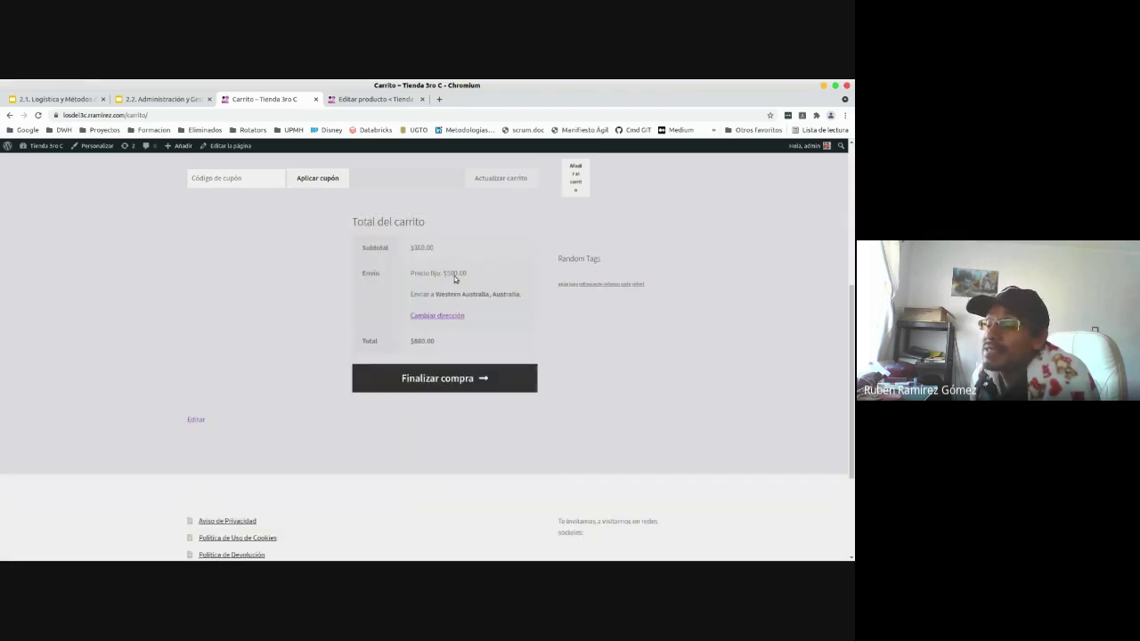
Highlight the $500.00 Precio fijo shipping rate, then return to the Editar producto tab
drag(453, 275, 438, 277)
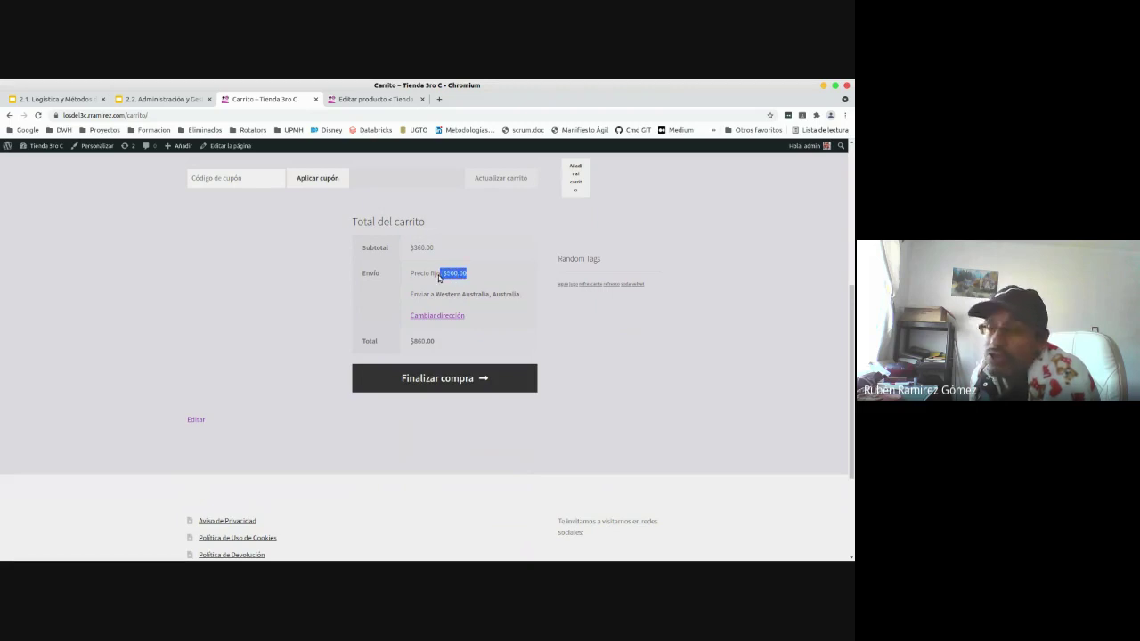
click(438, 278)
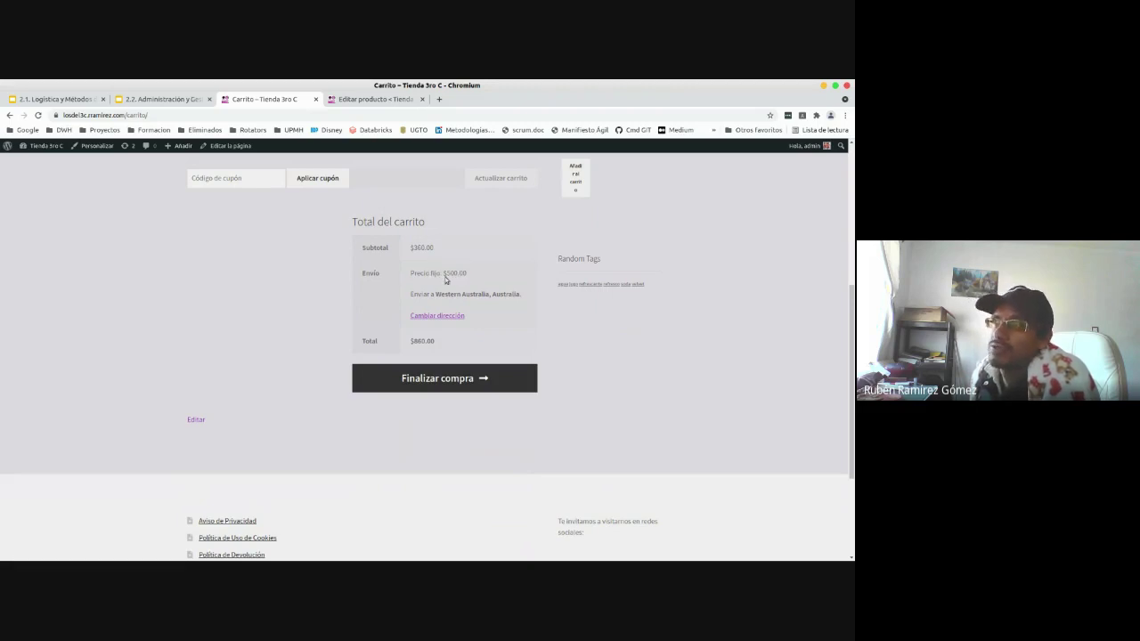
drag(443, 278, 477, 279)
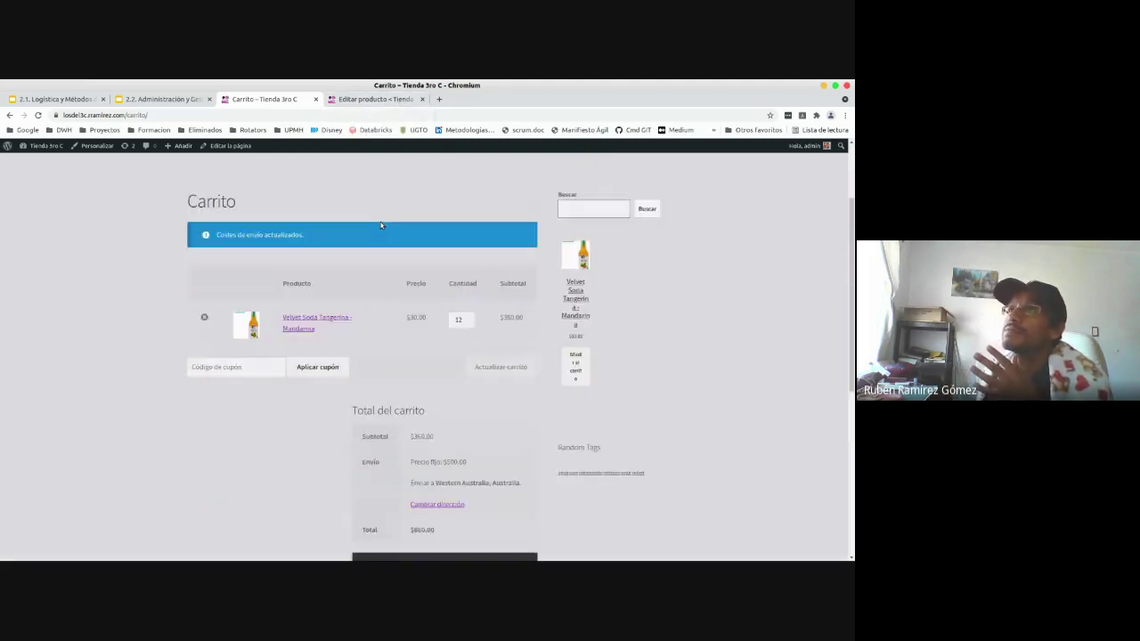
scroll(384, 222, down, 1)
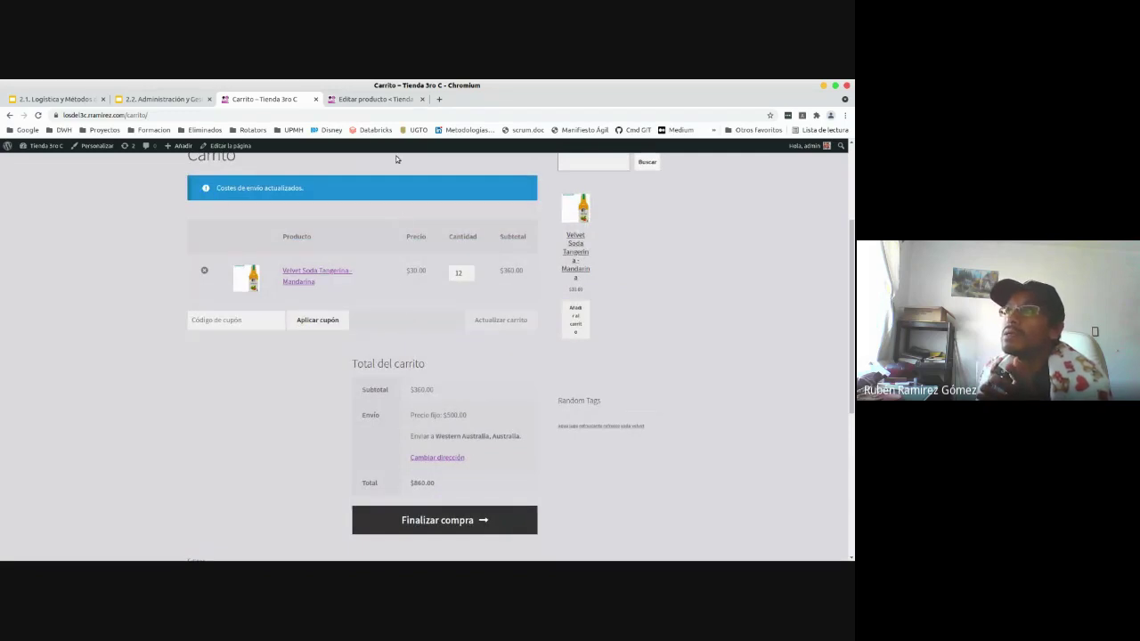
click(384, 101)
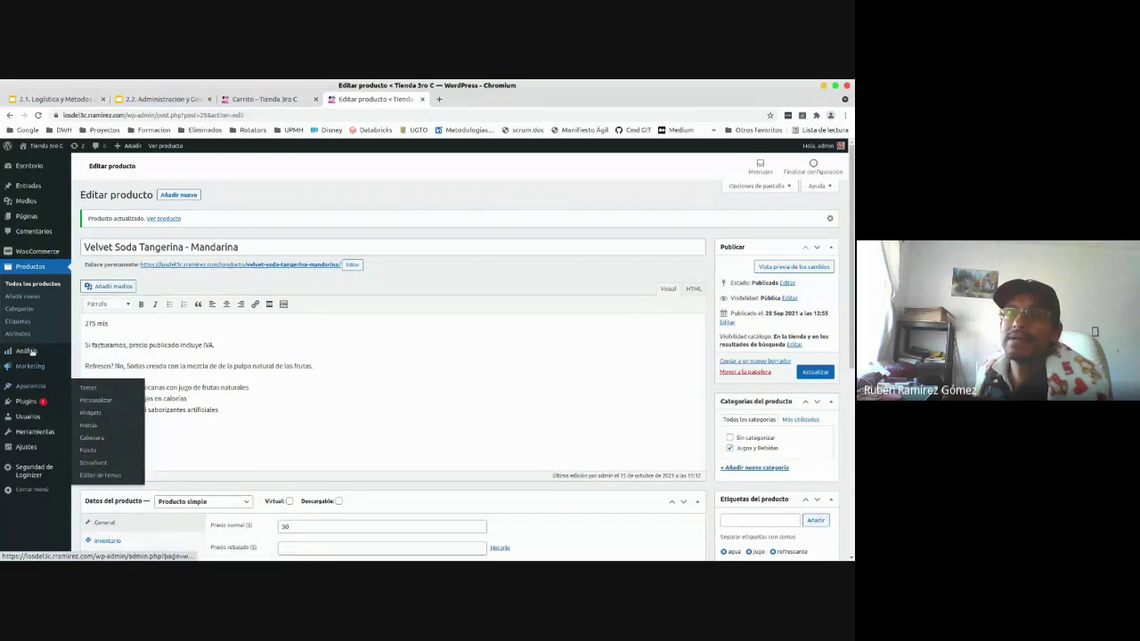
Open WooCommerce > Ajustes from the admin sidebar
mouse_move(49, 253)
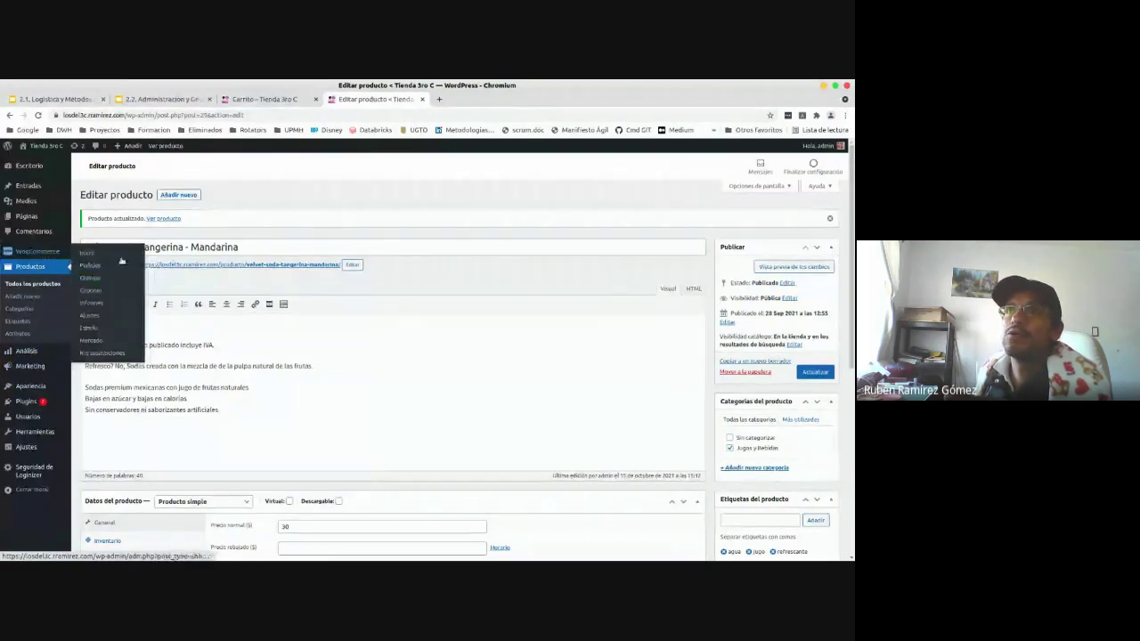
click(93, 316)
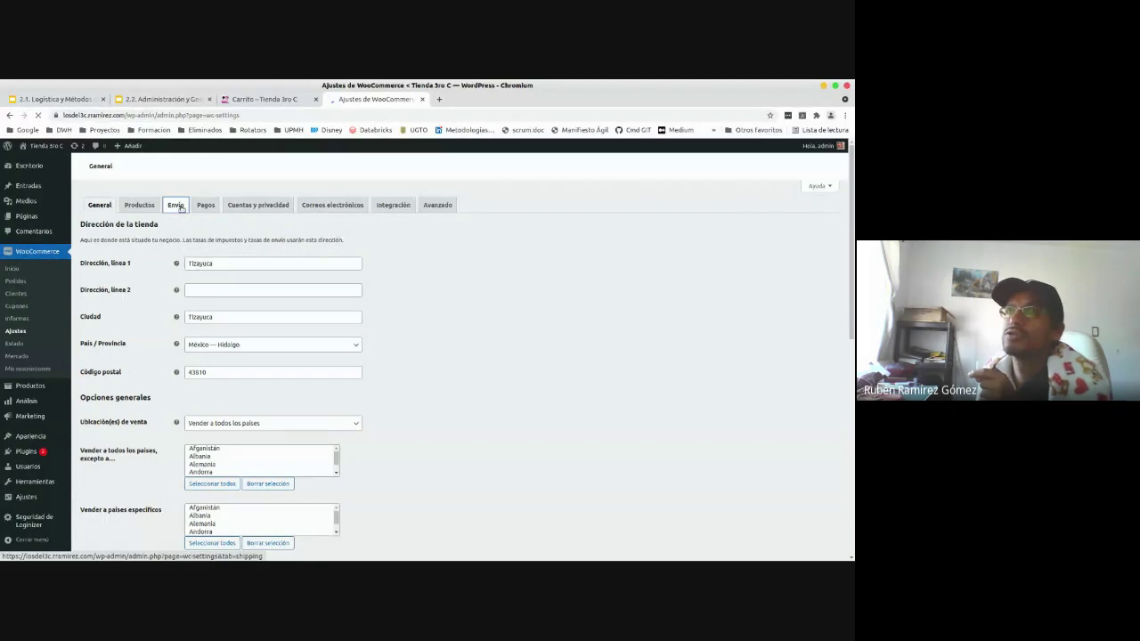
Go to the Envío settings and begin a new zone with Añadir zona de envío
click(175, 206)
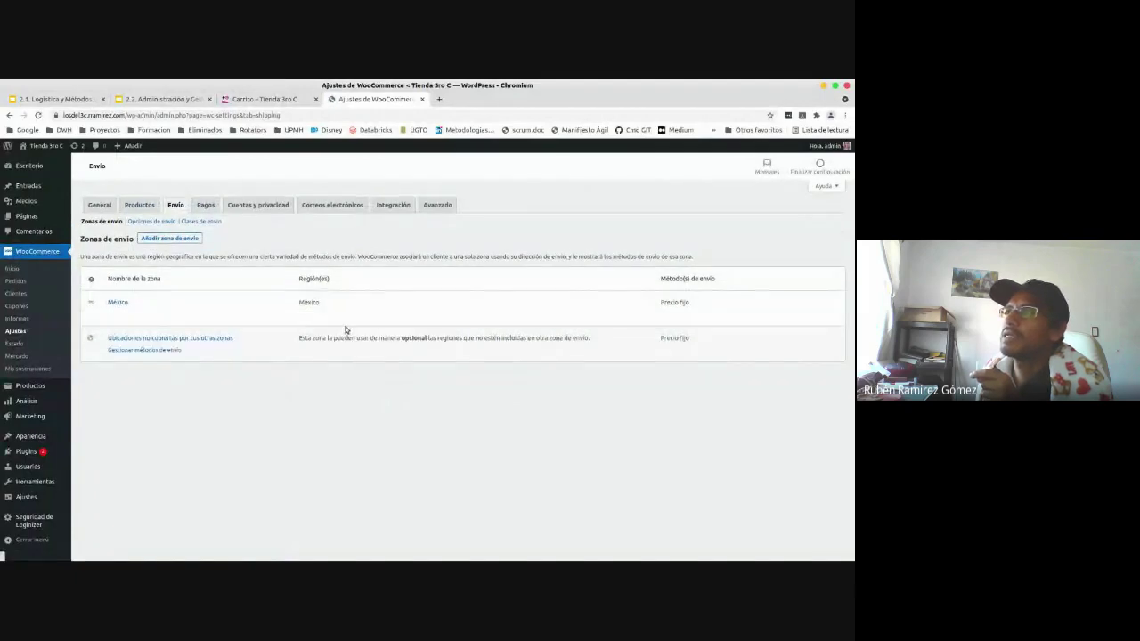
mouse_move(163, 311)
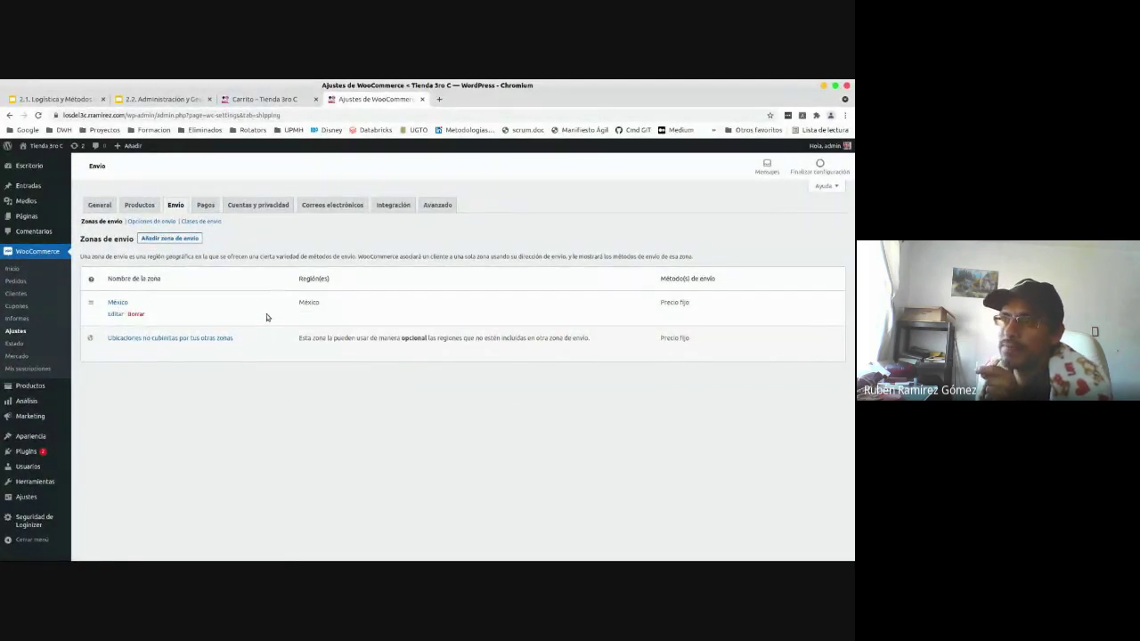
click(174, 239)
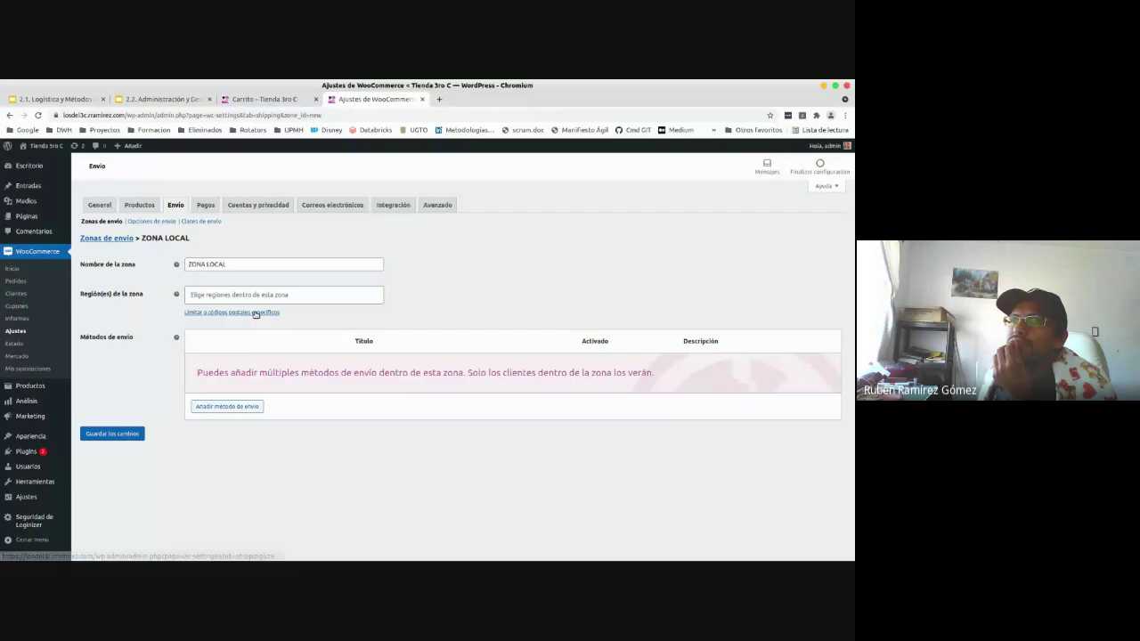
Turn on 'Limitar a códigos postales específicos' for ZONA LOCAL and open a new browser tab
click(256, 313)
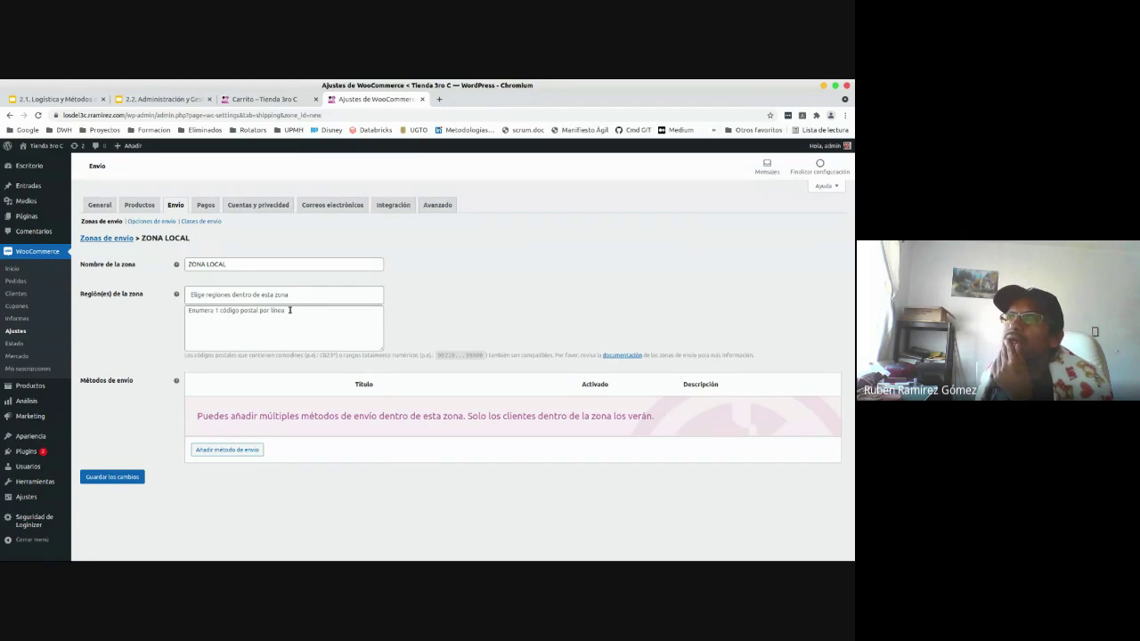
click(203, 312)
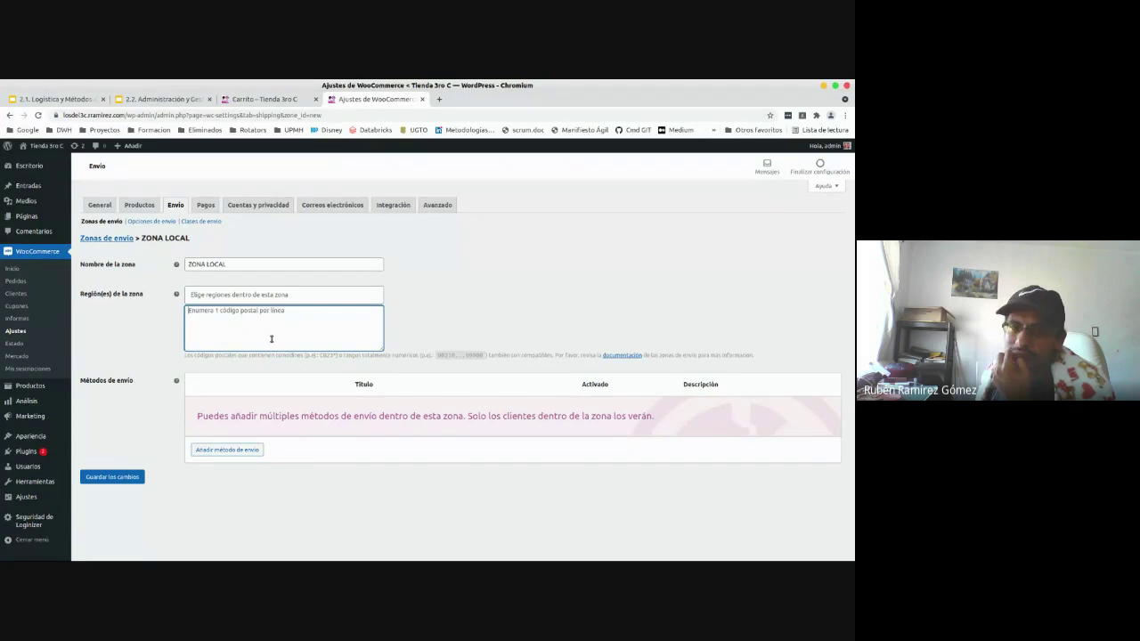
click(441, 98)
Open the Correos de México postal code lookup and select Hidalgo and Pachuca de Soto
click(401, 115)
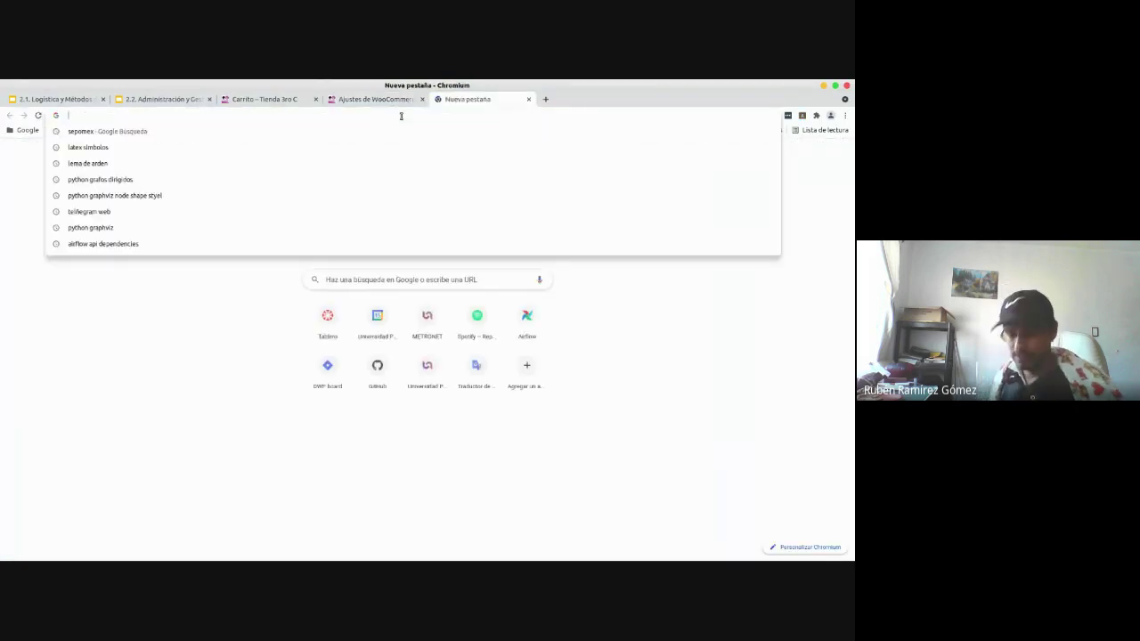
key(Down)
key(Return)
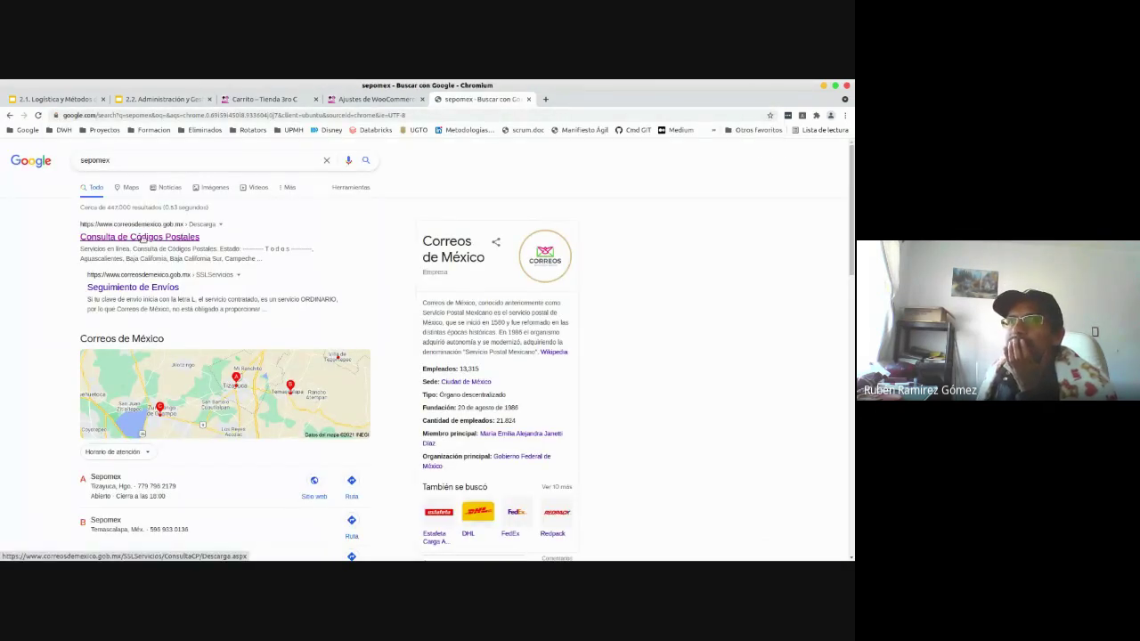
click(143, 238)
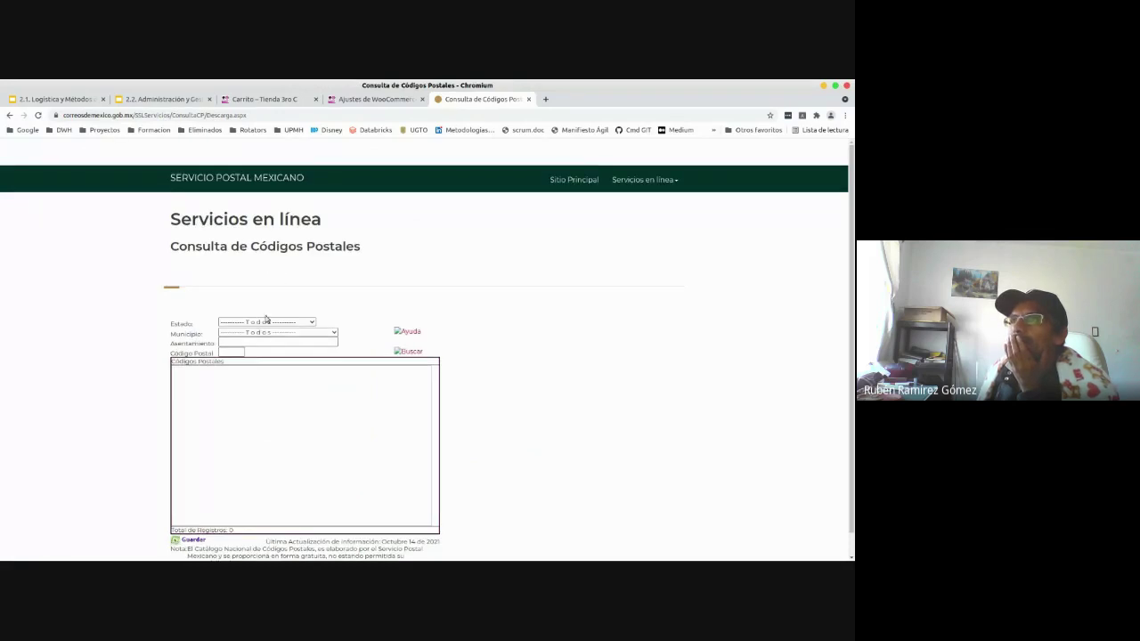
click(287, 324)
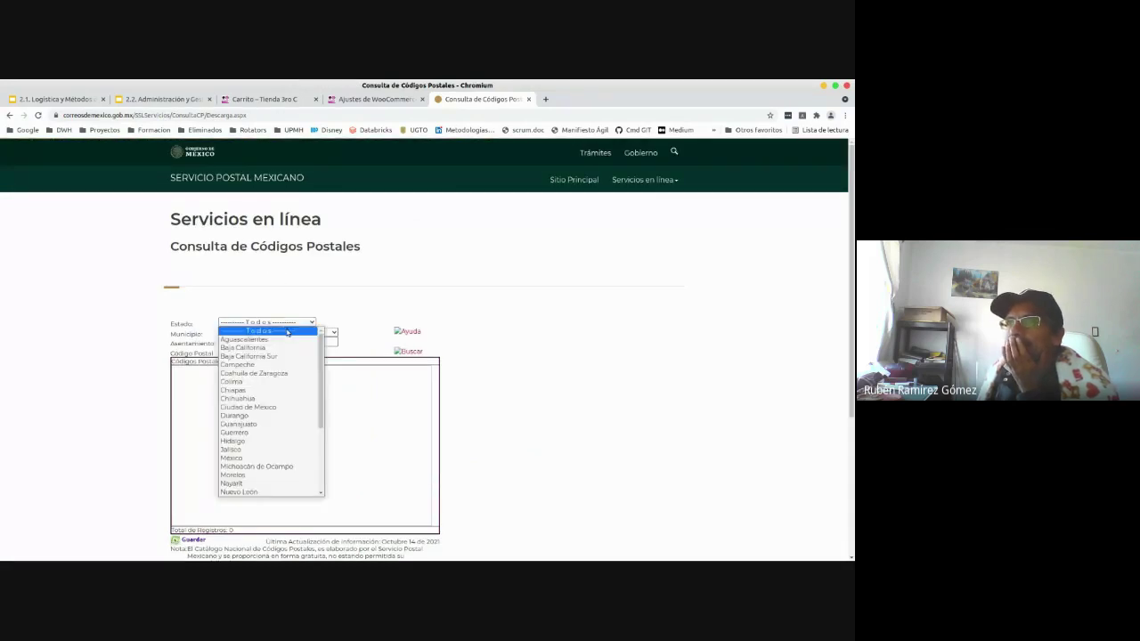
click(278, 441)
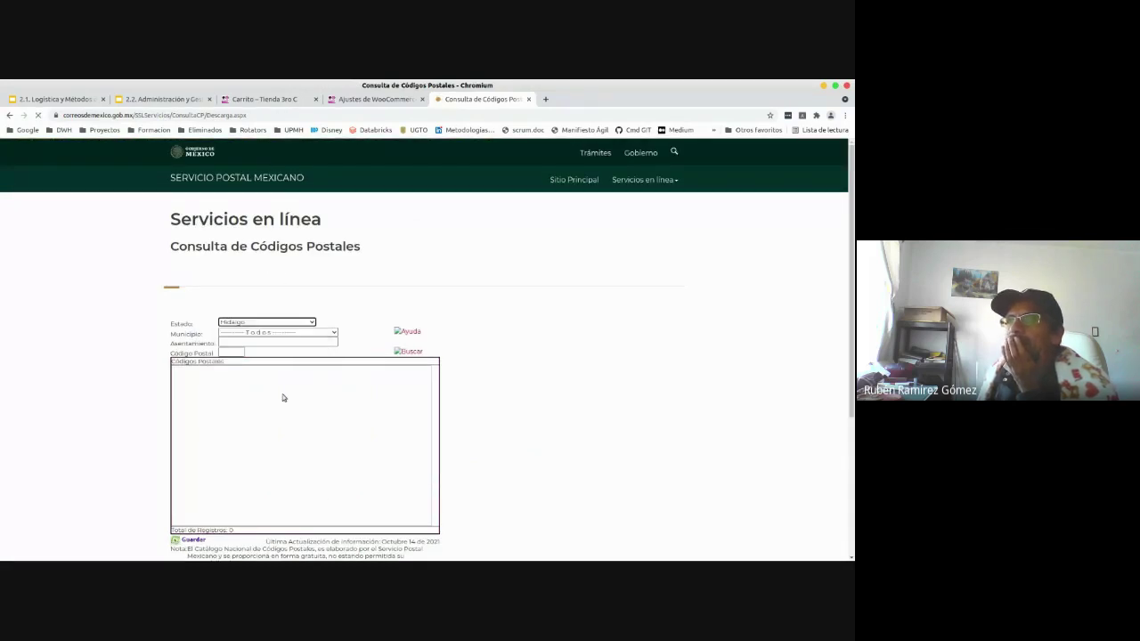
click(301, 334)
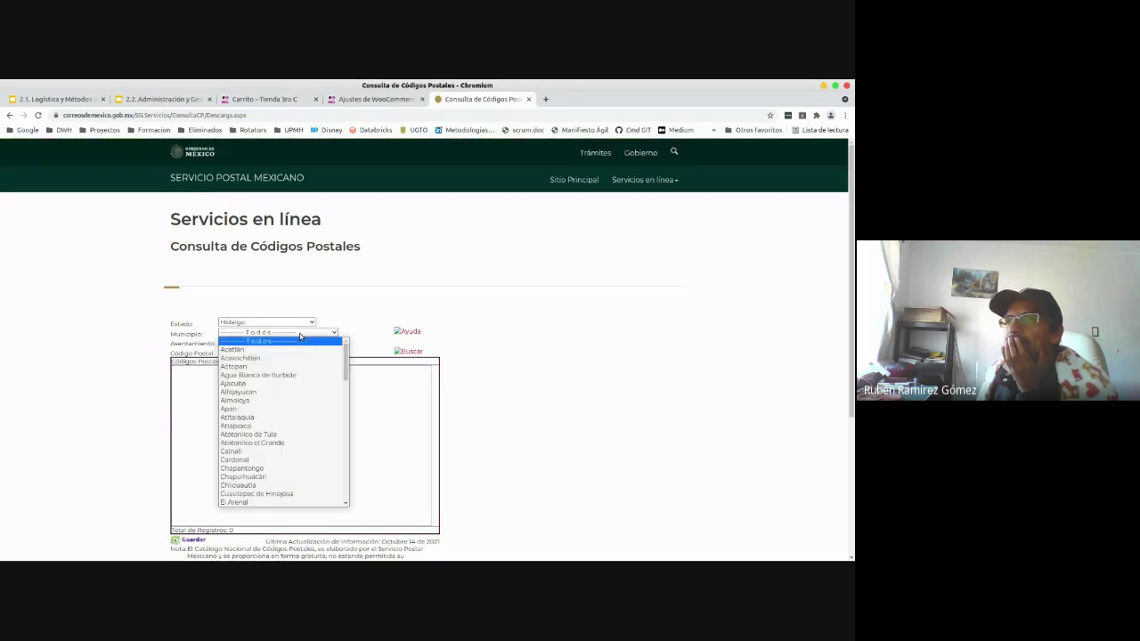
drag(346, 362, 344, 432)
click(313, 405)
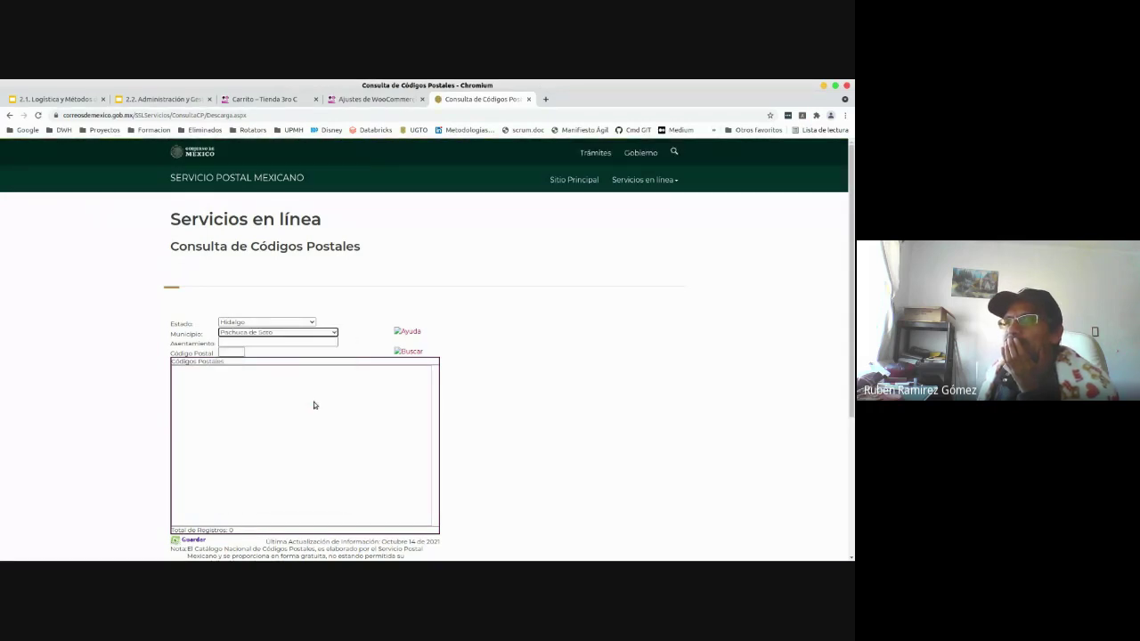
List Pachuca de Soto's 326 postal codes and move the lookup into its own window
scroll(500, 380, down, 3)
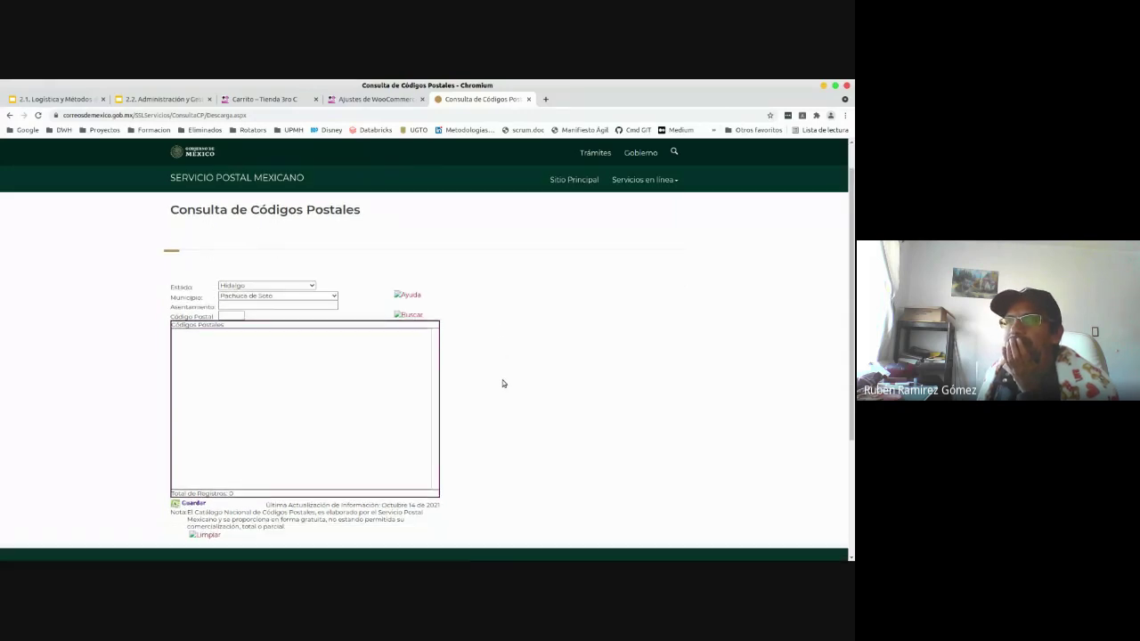
scroll(502, 382, up, 2)
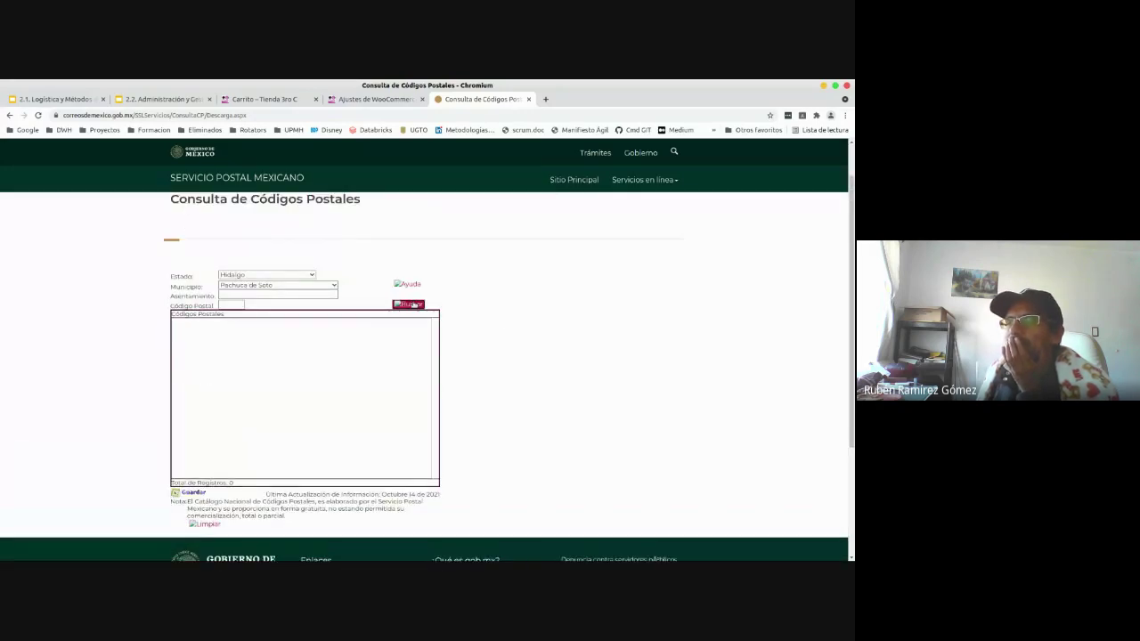
click(411, 304)
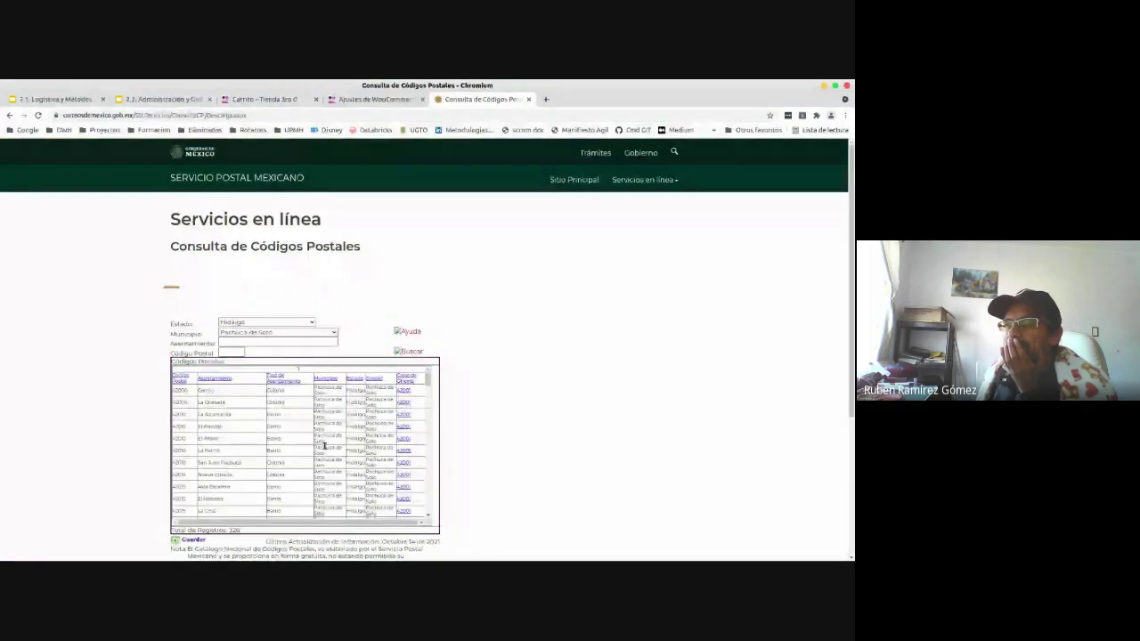
scroll(324, 445, down, 2)
scroll(324, 446, down, 5)
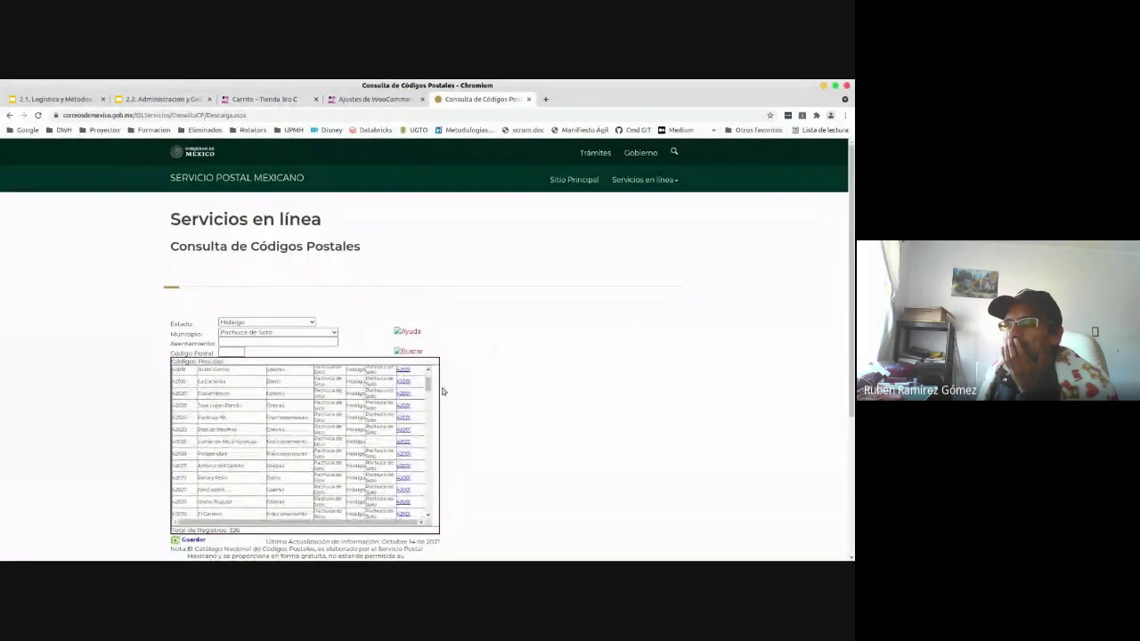
drag(427, 385, 427, 370)
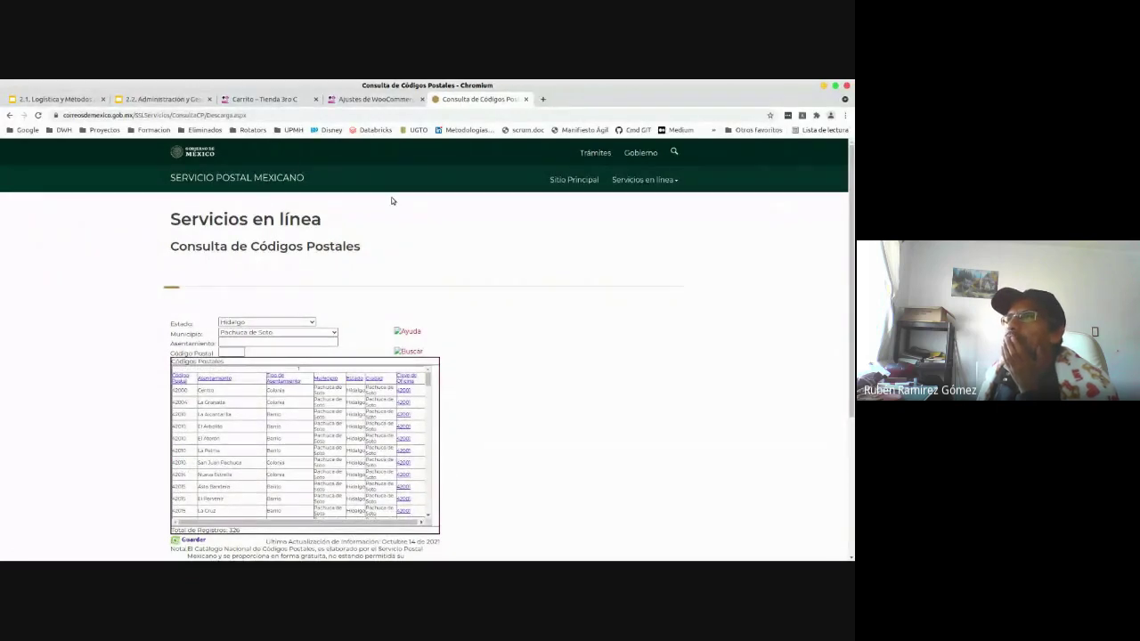
drag(479, 99, 181, 104)
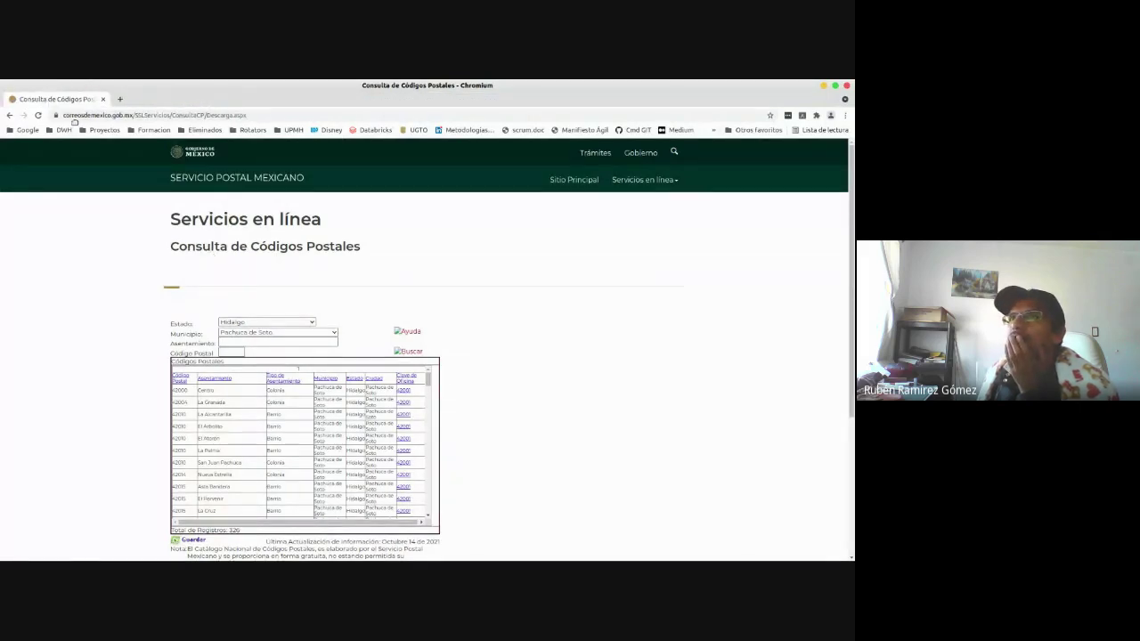
drag(428, 85, 229, 85)
Tile the windows side by side and enter postal codes 42000, 42004, 42010 and 42014
click(512, 92)
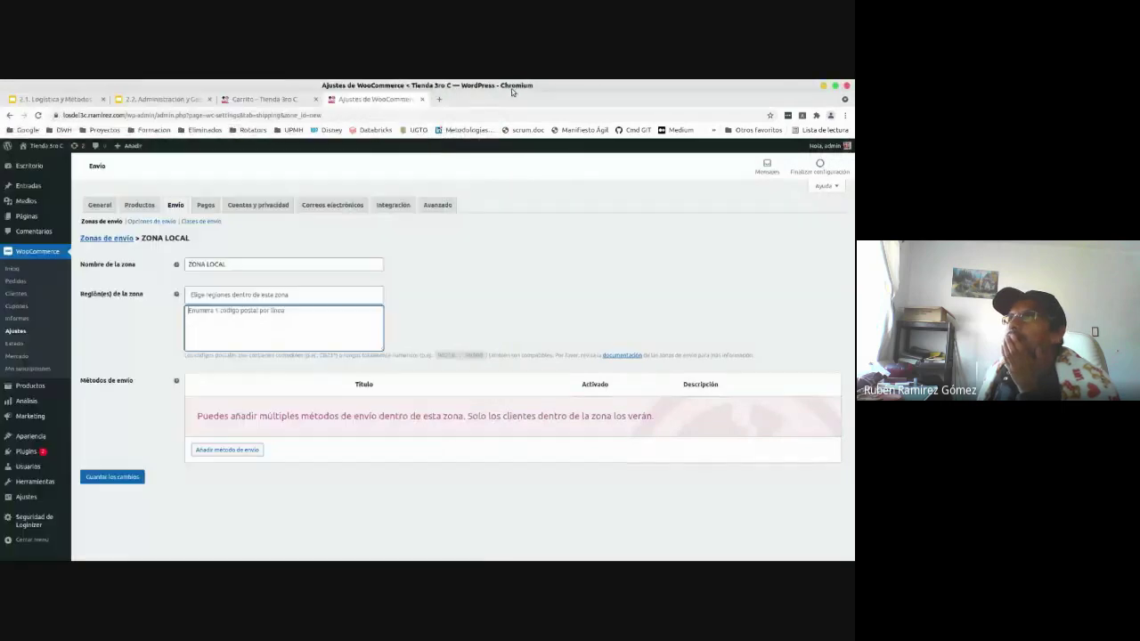
double_click(512, 92)
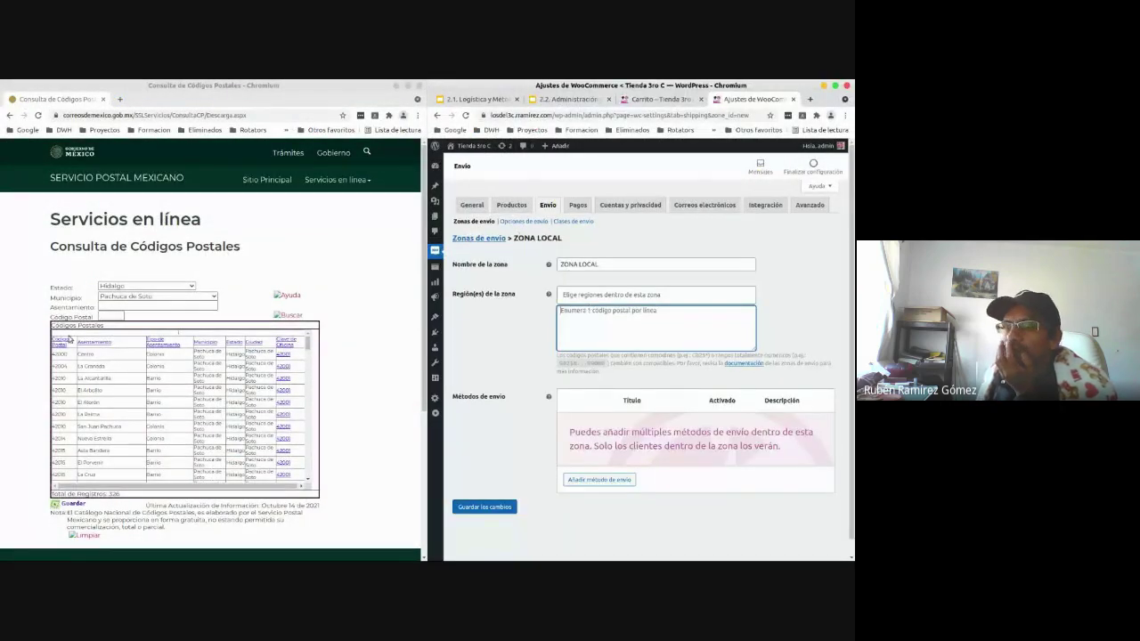
text(42000 )
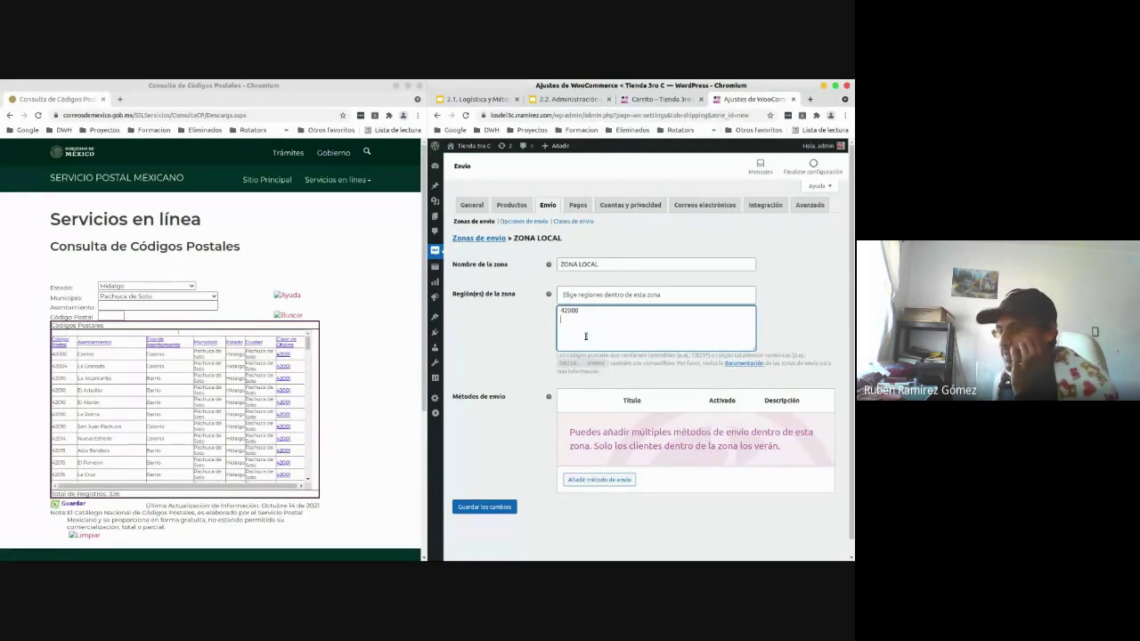
text(42004 )
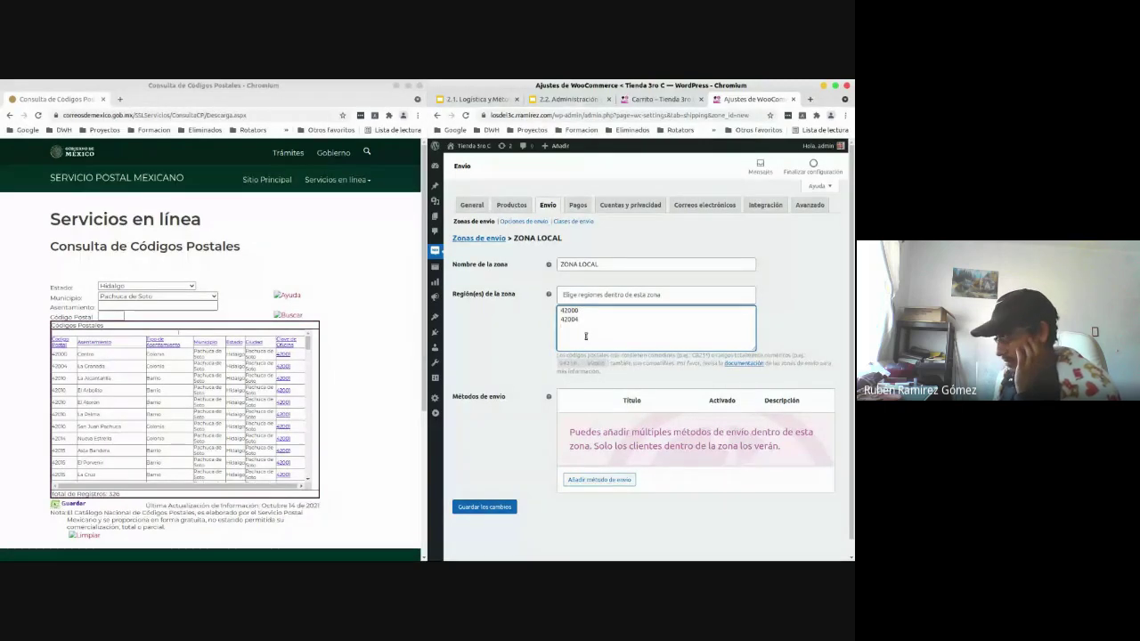
text(42010)
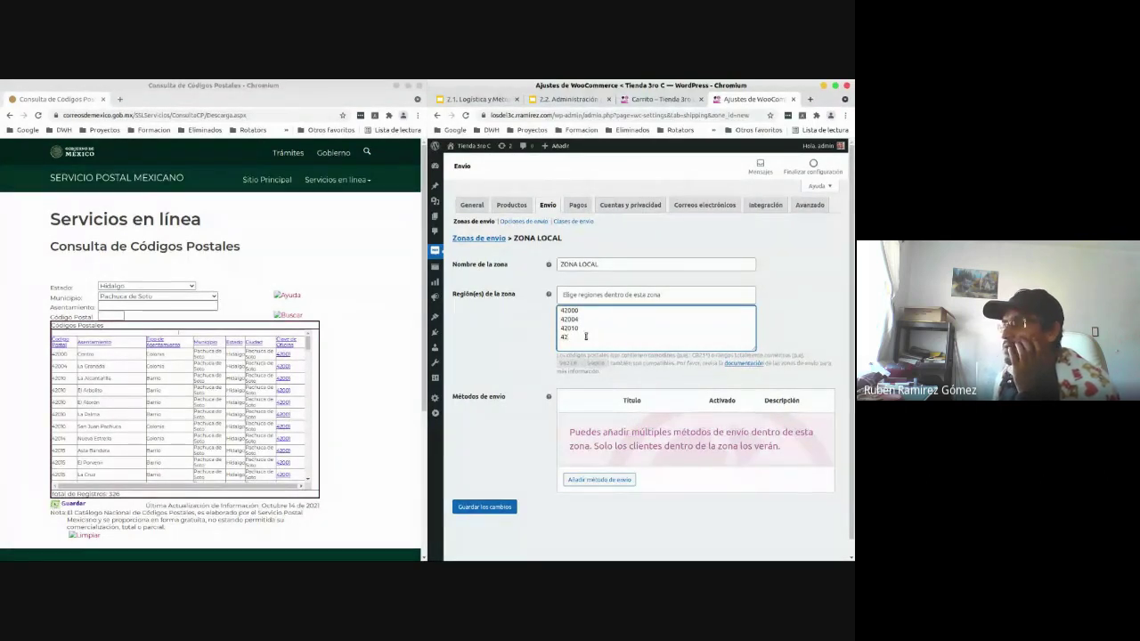
text(420)
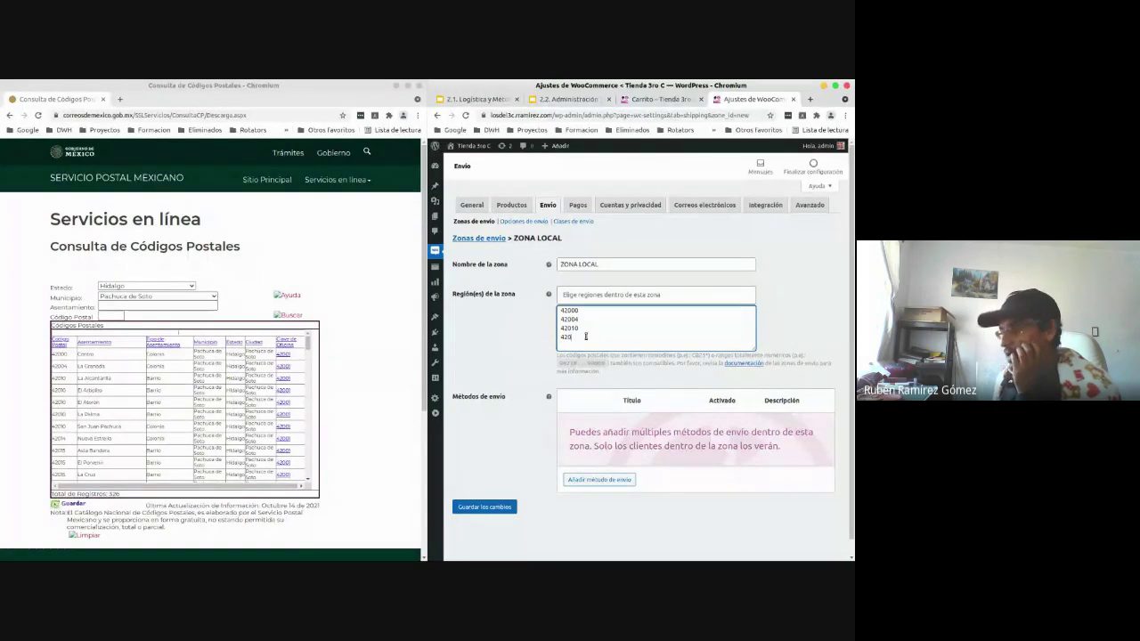
text(14)
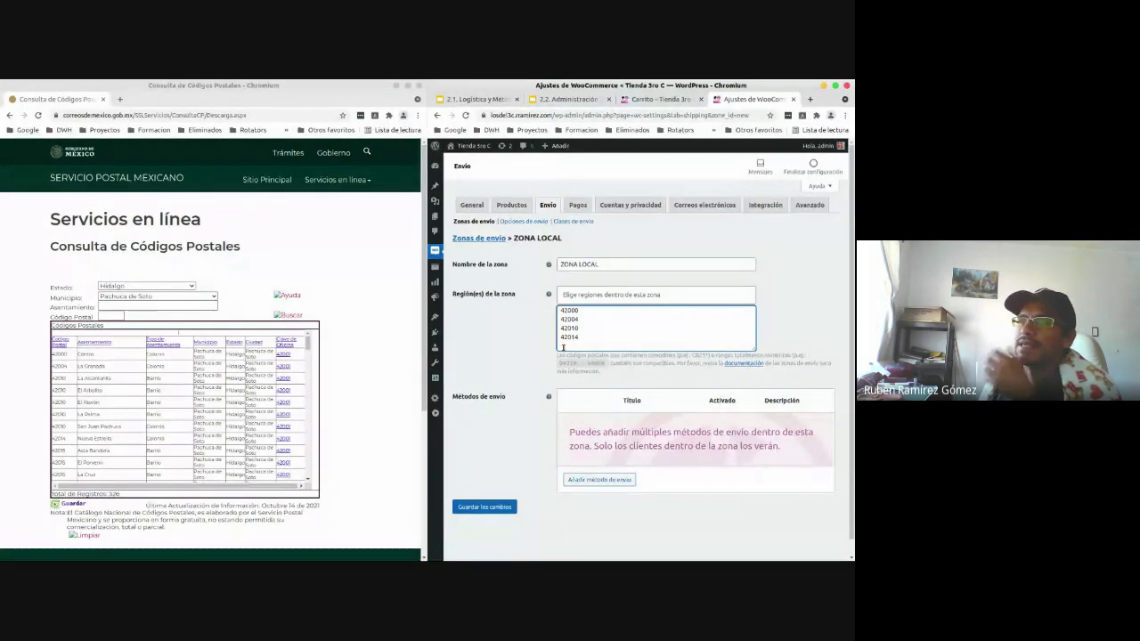
scroll(224, 408, down, 1)
scroll(224, 409, down, 1)
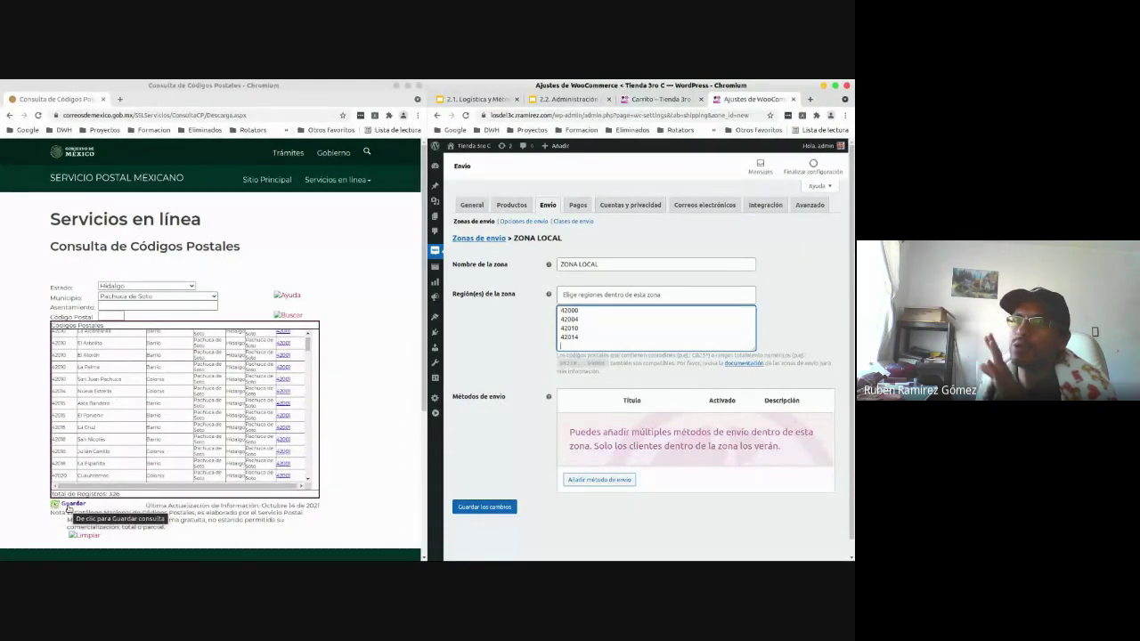
Add postal codes 43800 and 43810 on their own lines, then maximize the WordPress window
drag(585, 315, 593, 336)
click(587, 340)
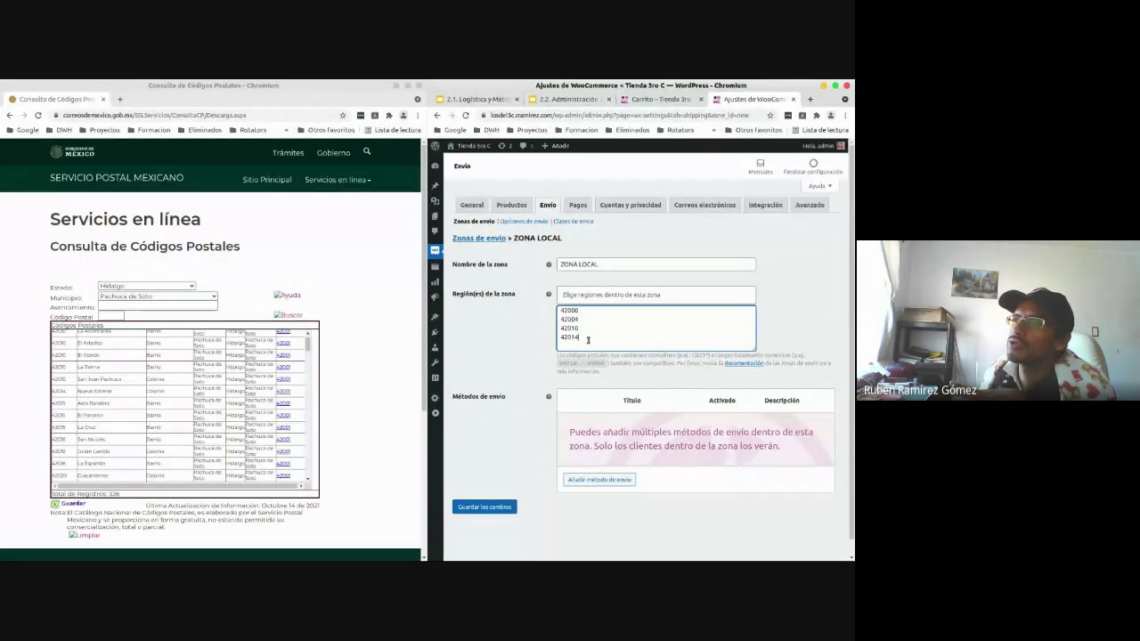
key(Return)
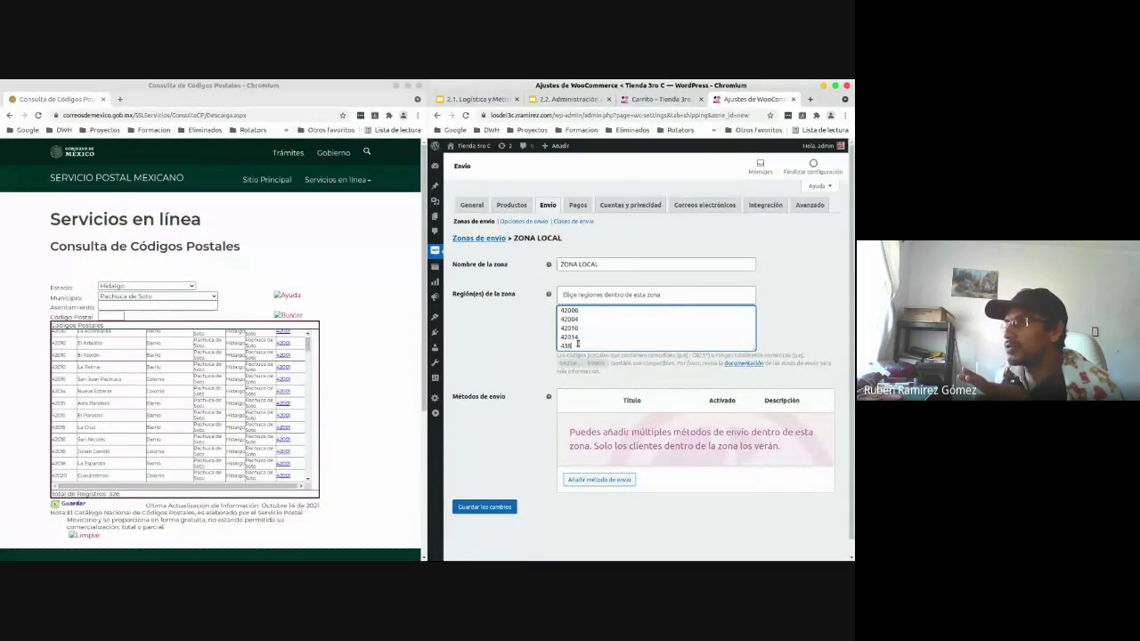
text(43800)
key(Return)
text(438)
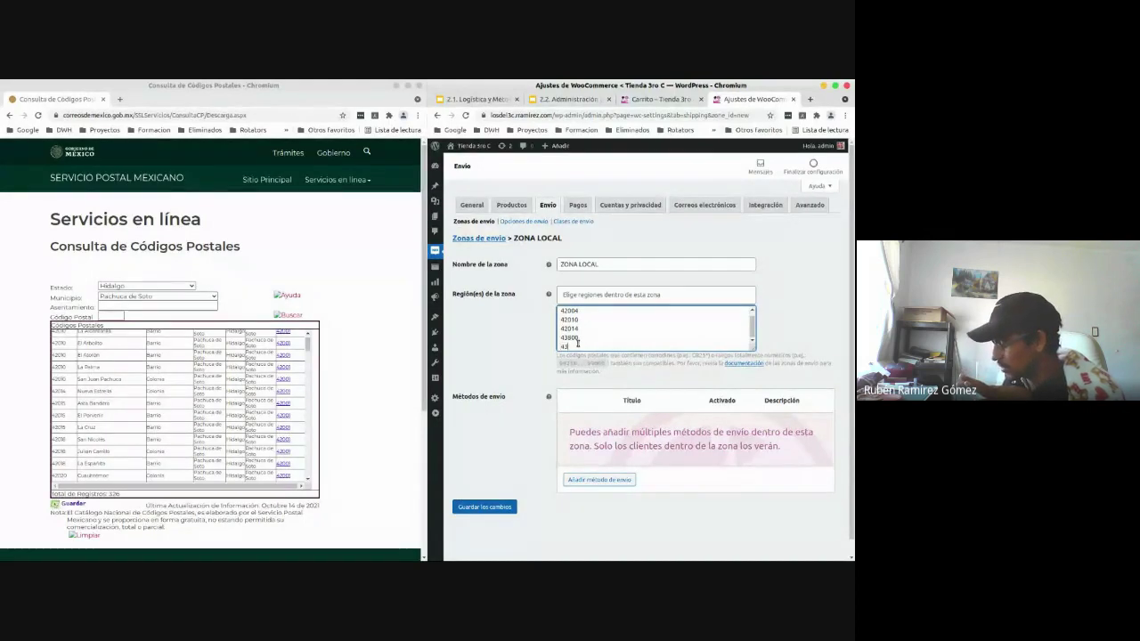
key(Return)
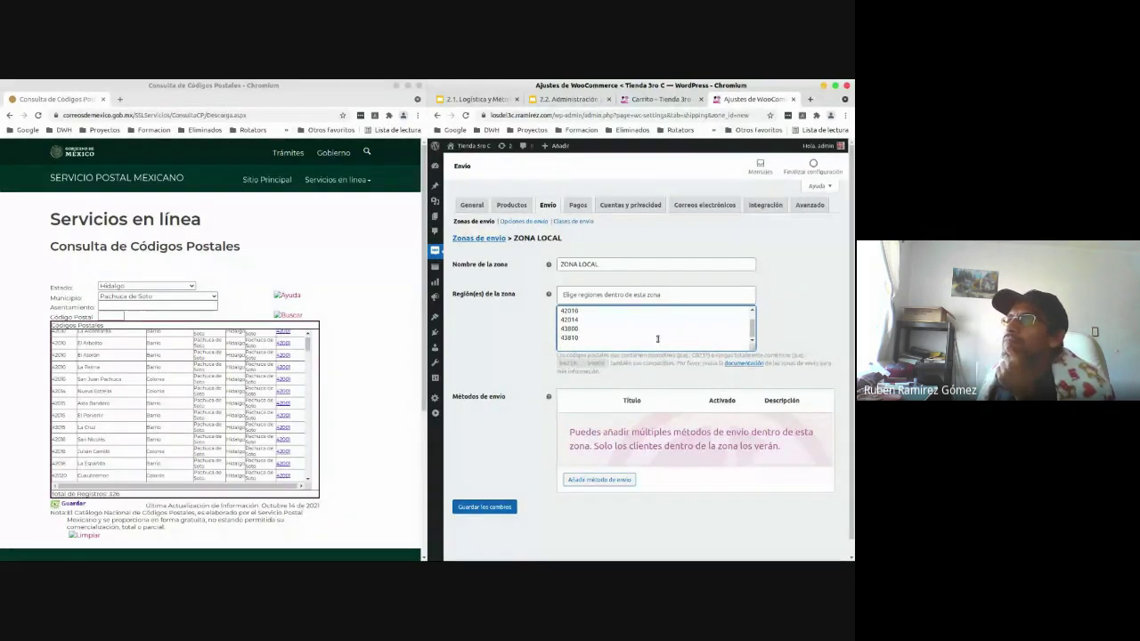
click(836, 85)
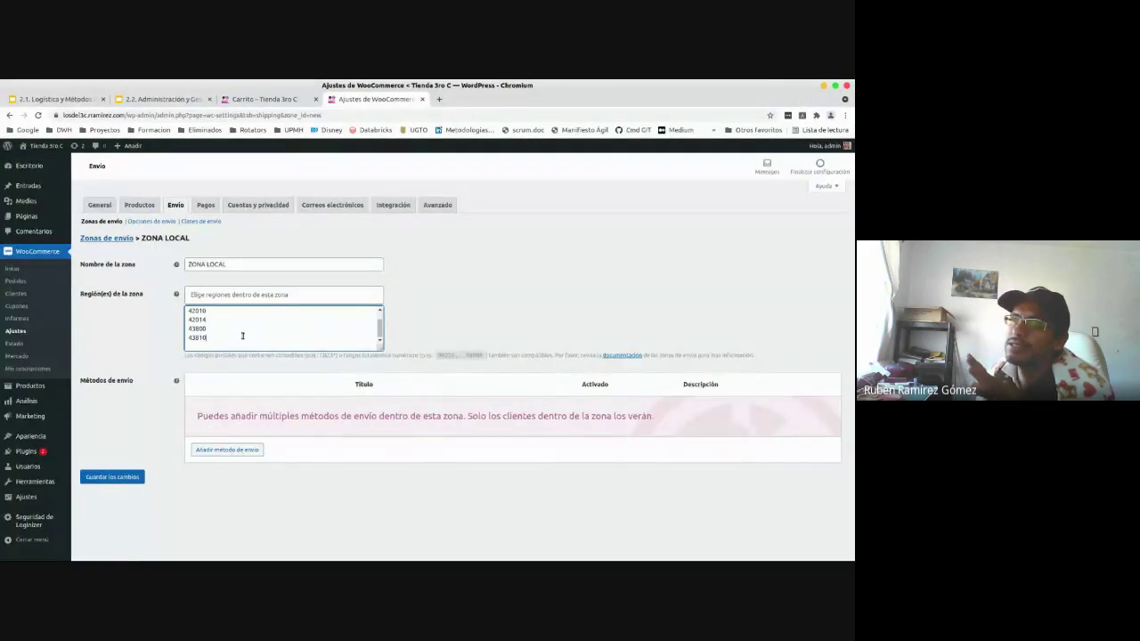
Keep the zone named ZONA LOCAL and add Envío gratuito as its shipping method
scroll(242, 336, up, 1)
scroll(242, 336, down, 1)
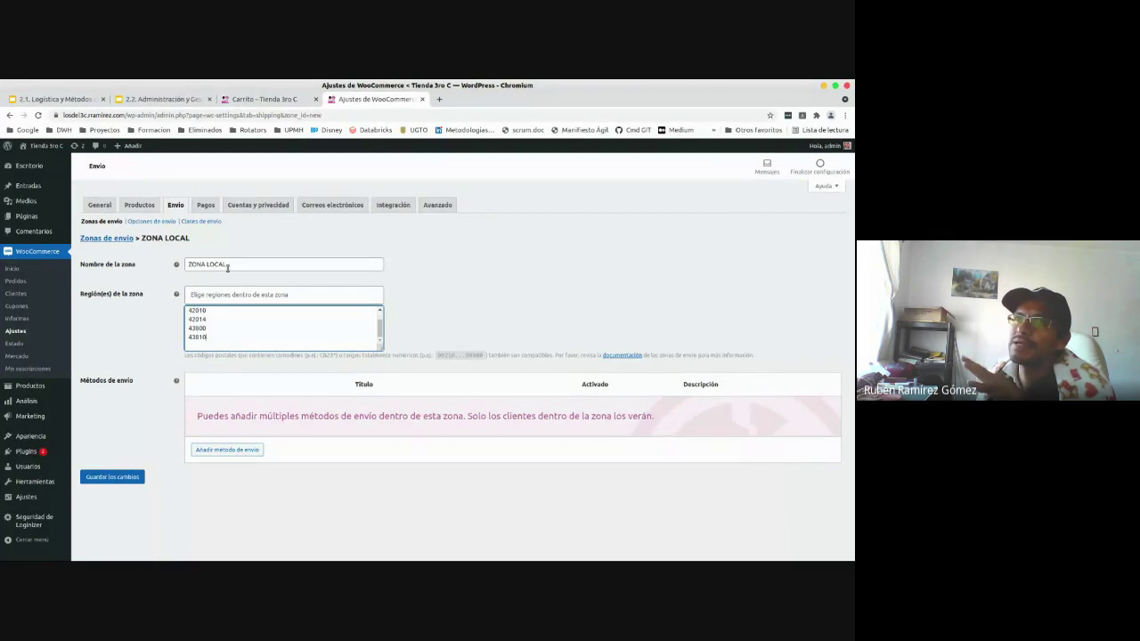
click(240, 263)
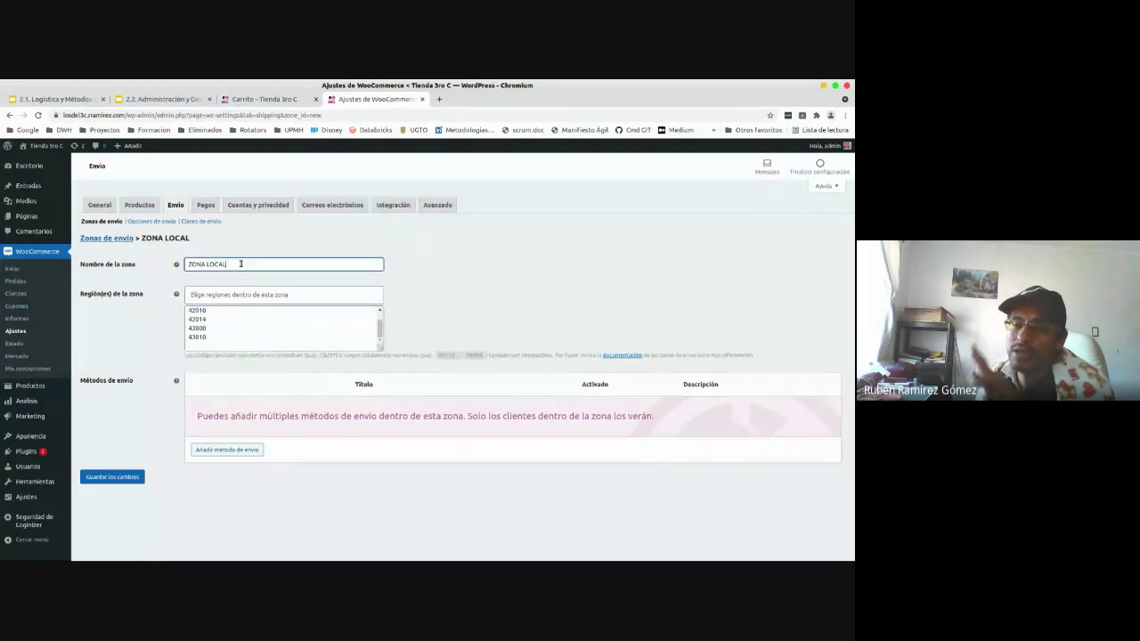
click(241, 378)
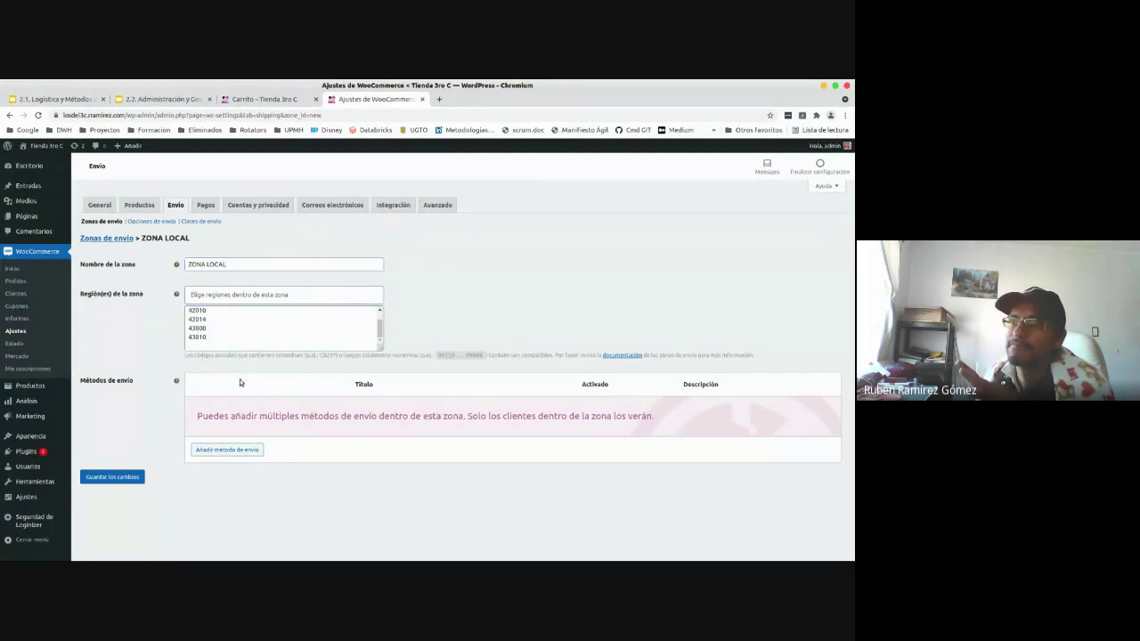
click(229, 447)
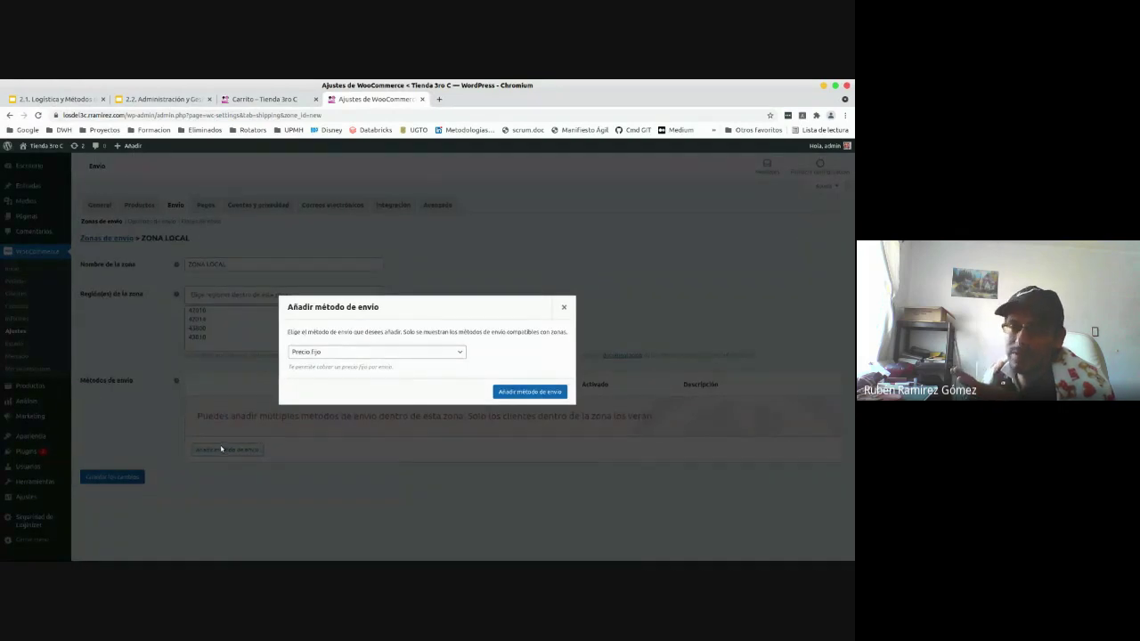
click(360, 357)
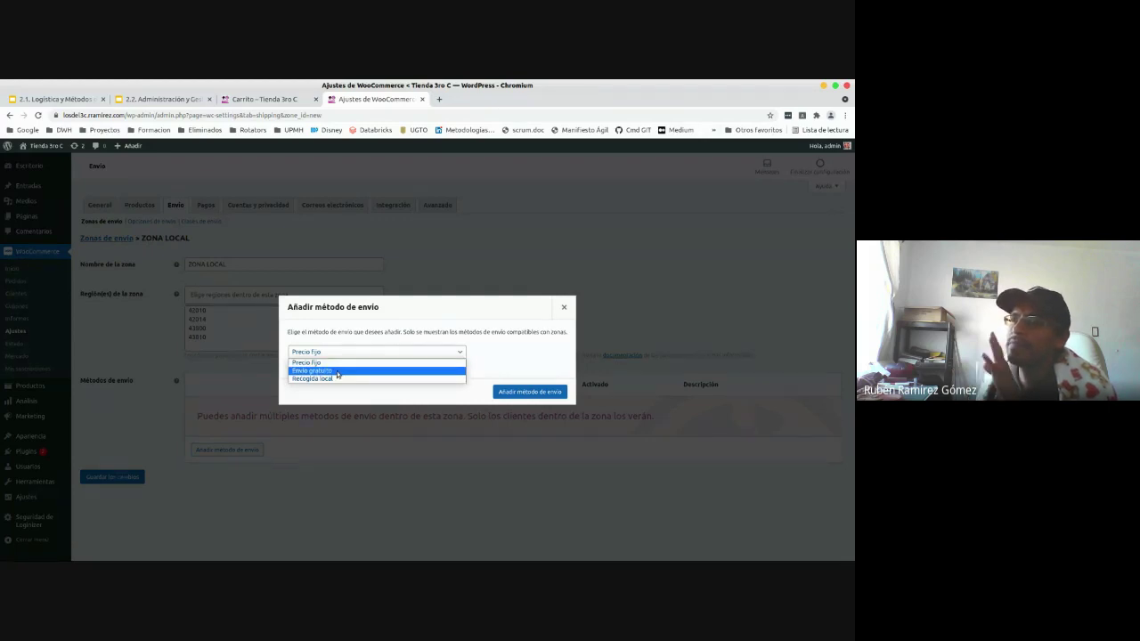
click(337, 371)
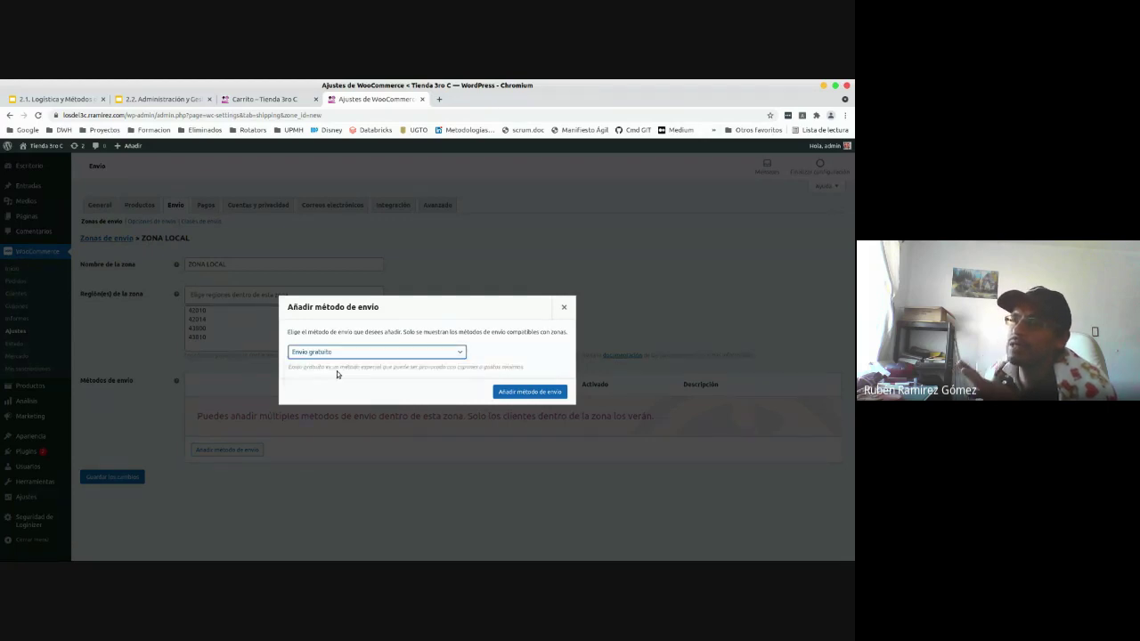
click(539, 392)
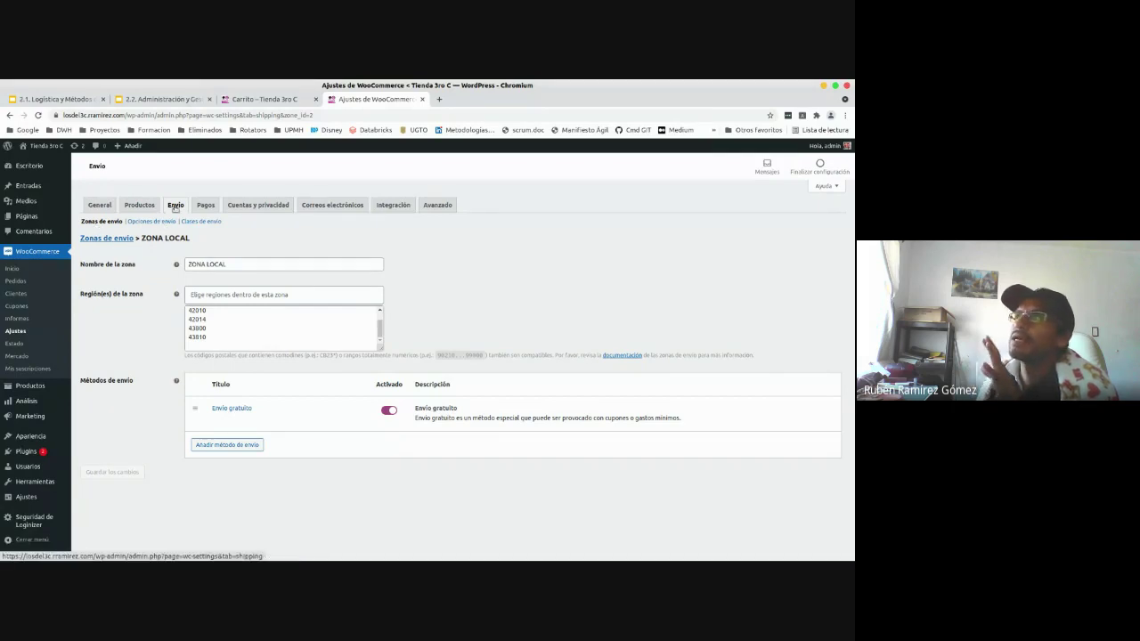
Return to the Zonas de envío list and start another new shipping zone
click(175, 206)
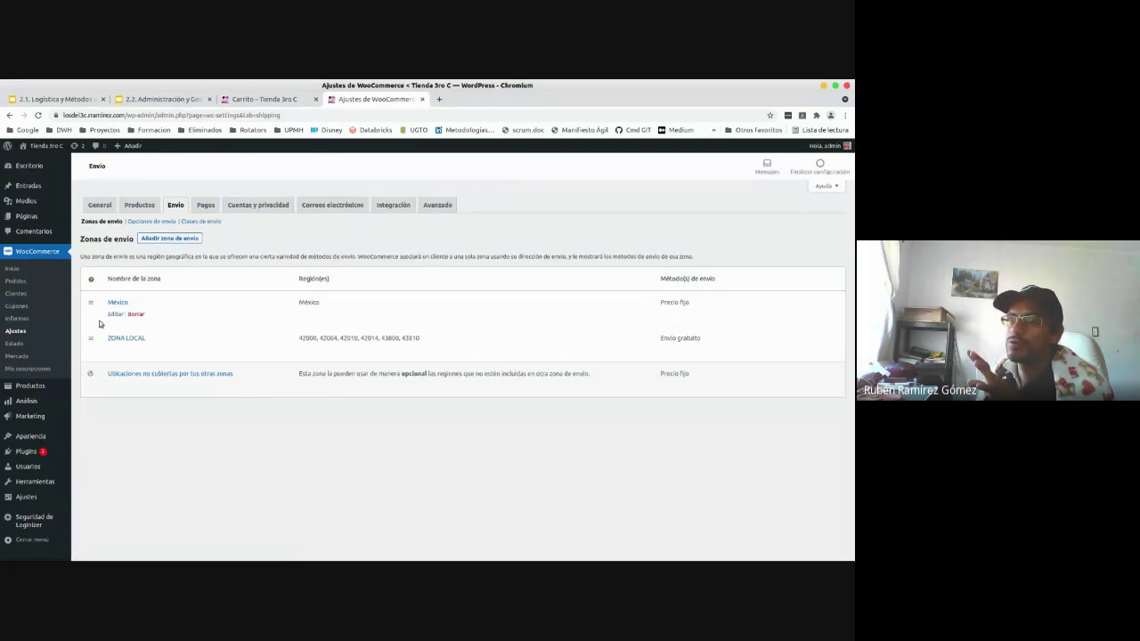
click(163, 240)
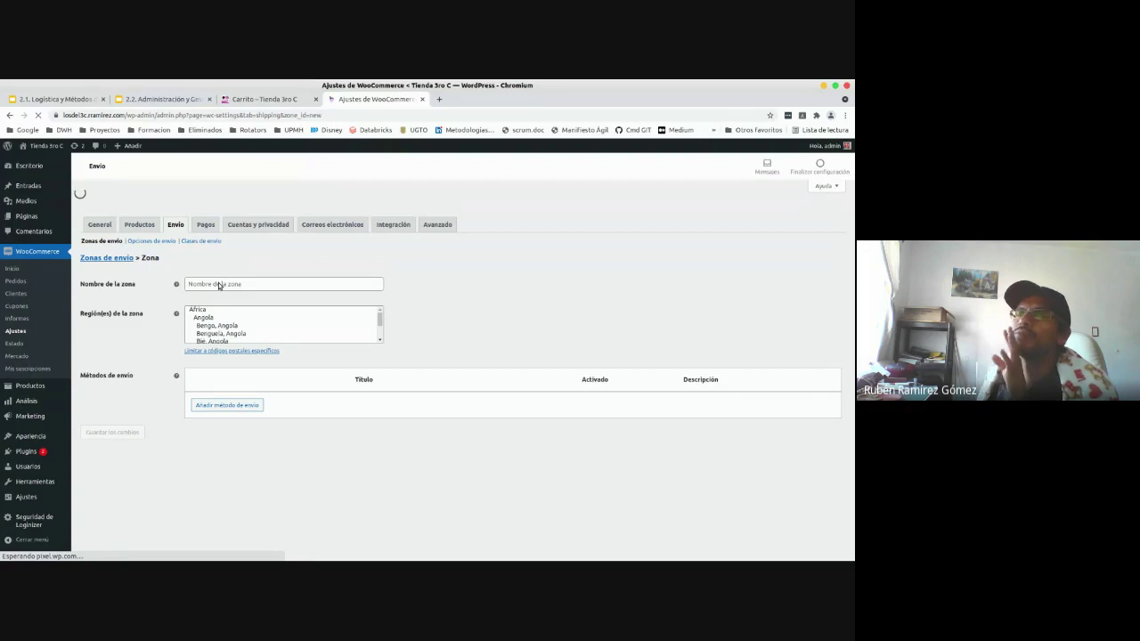
Name the new zone HIDALGO and set its region to Hidalgo, México
click(225, 284)
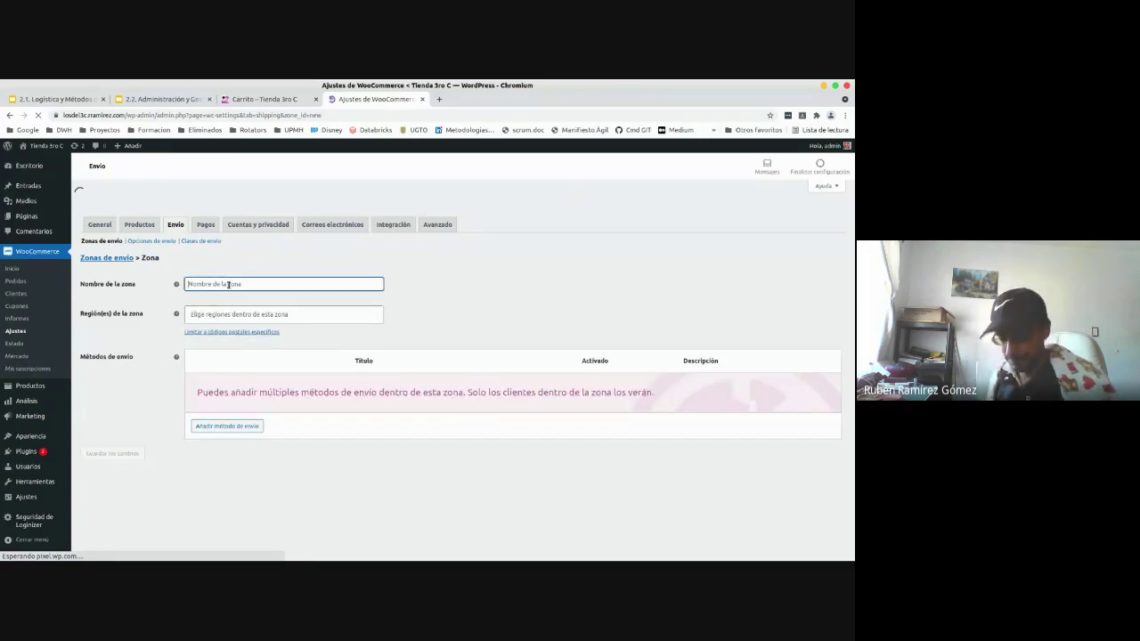
text(HIDALGO)
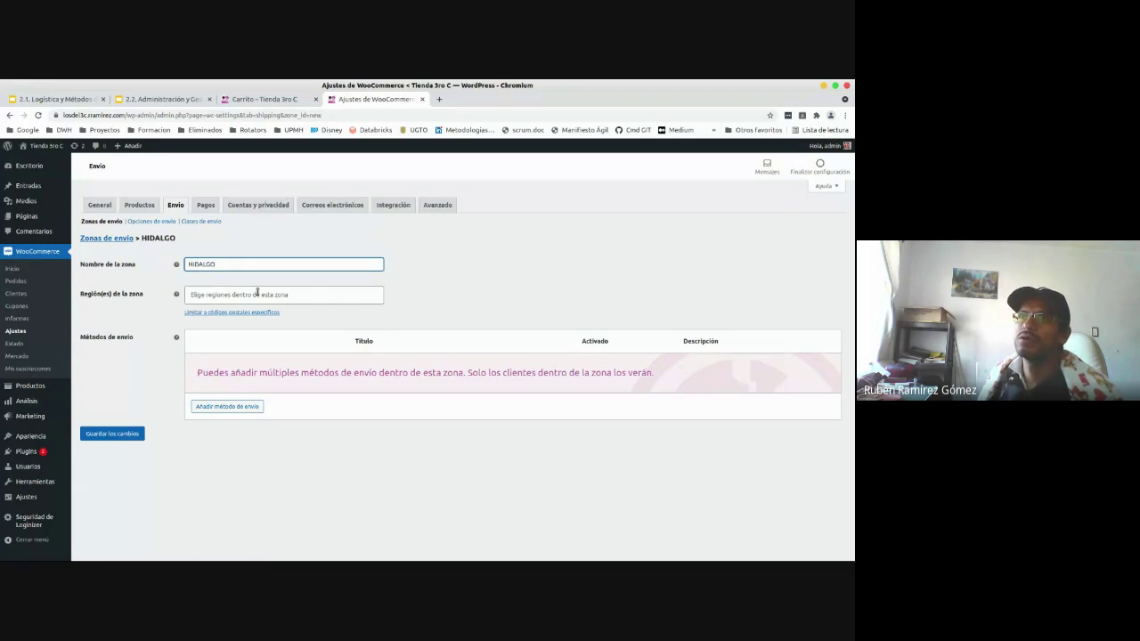
click(258, 294)
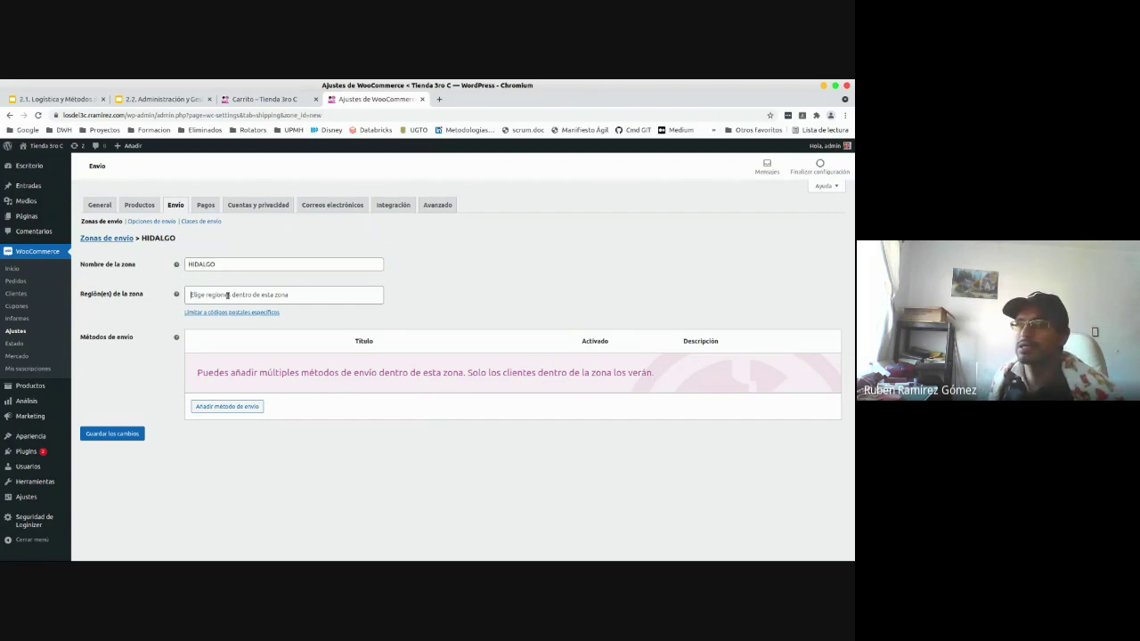
text(Hidal)
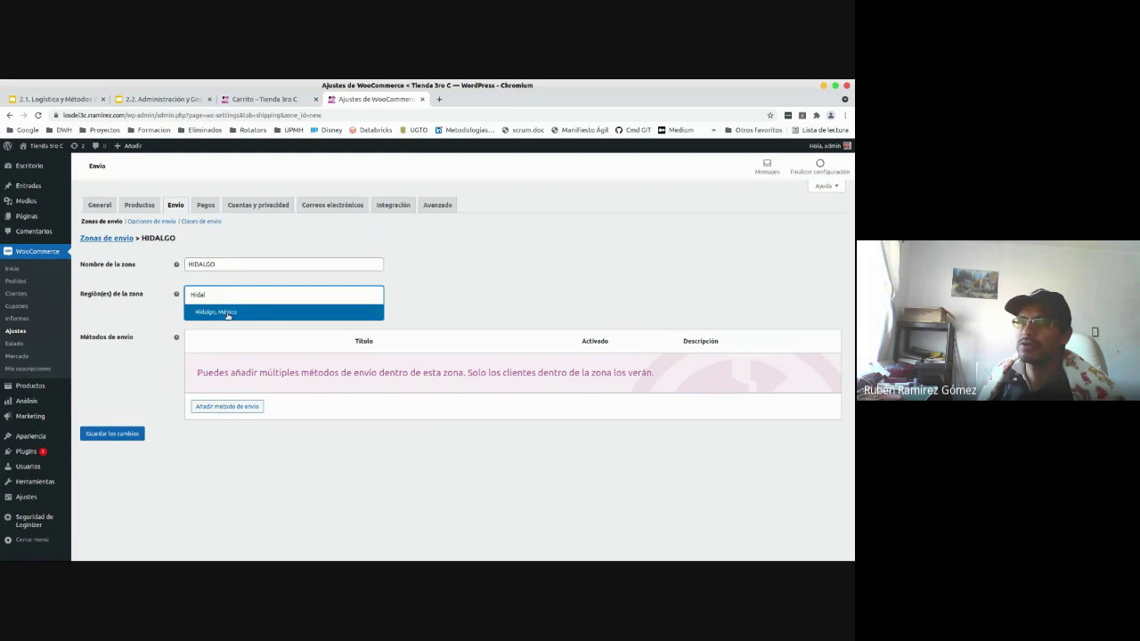
click(227, 312)
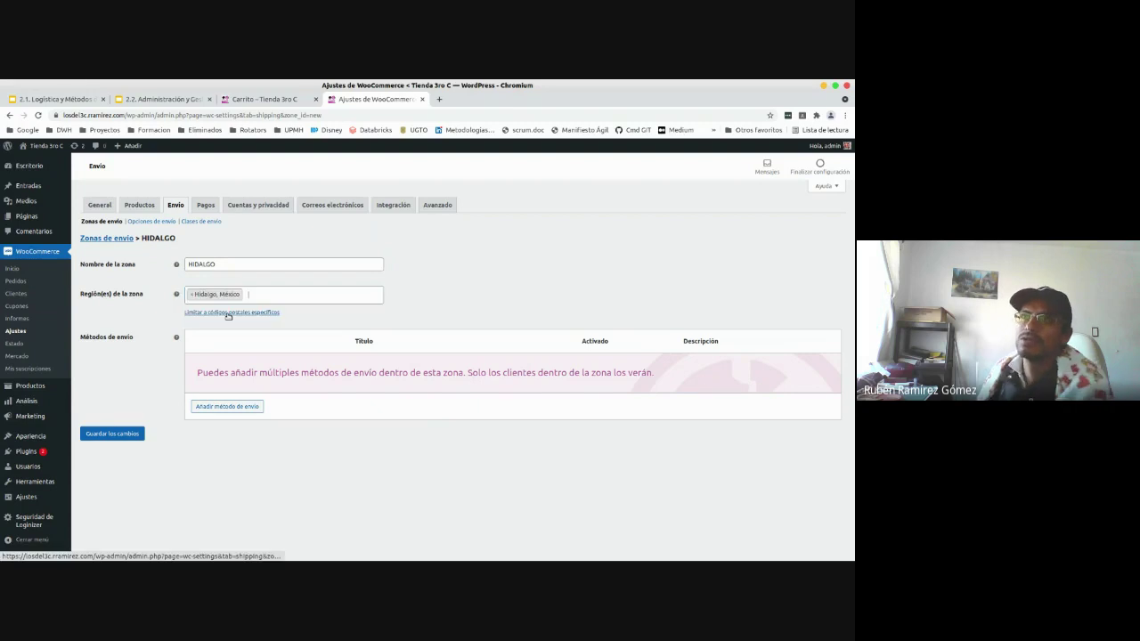
Add a Precio fijo shipping method to the HIDALGO zone
click(226, 406)
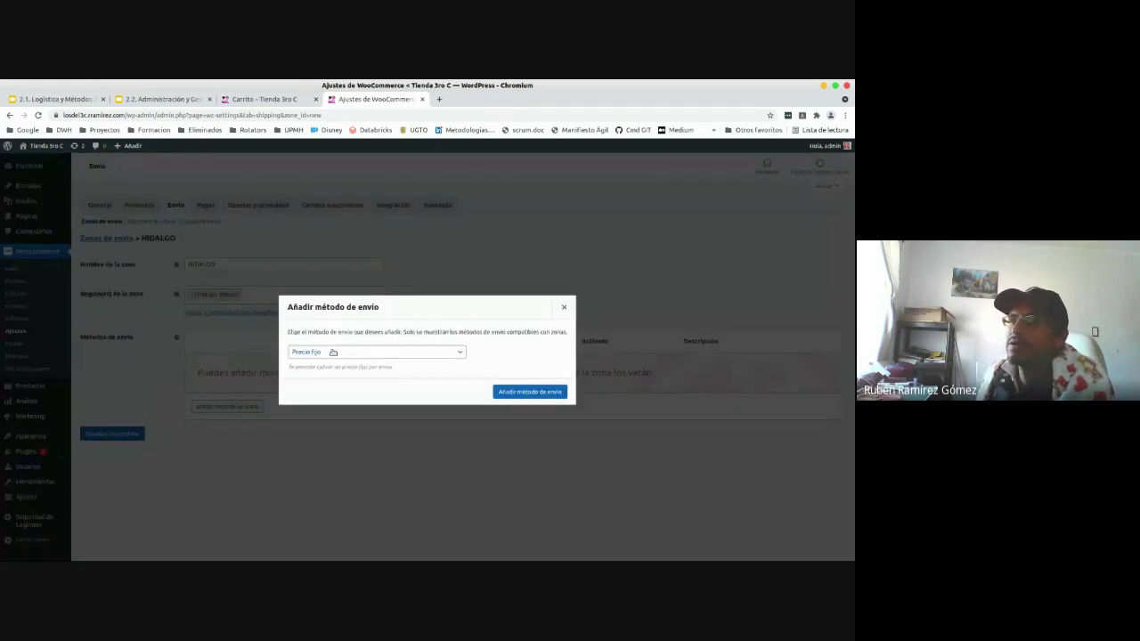
click(332, 352)
click(334, 363)
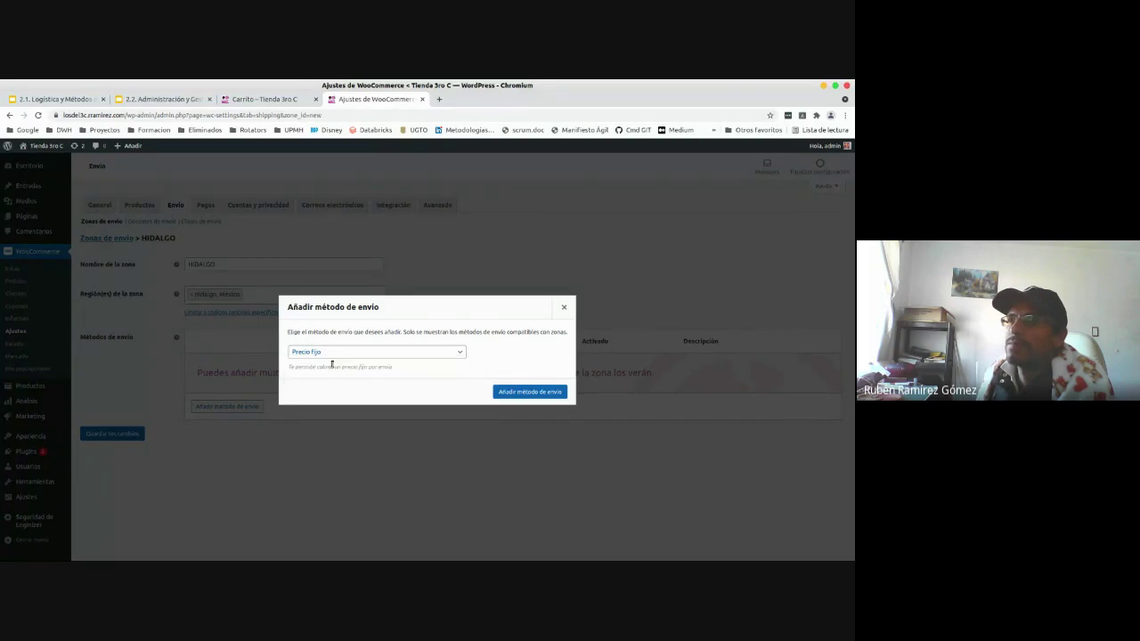
click(530, 393)
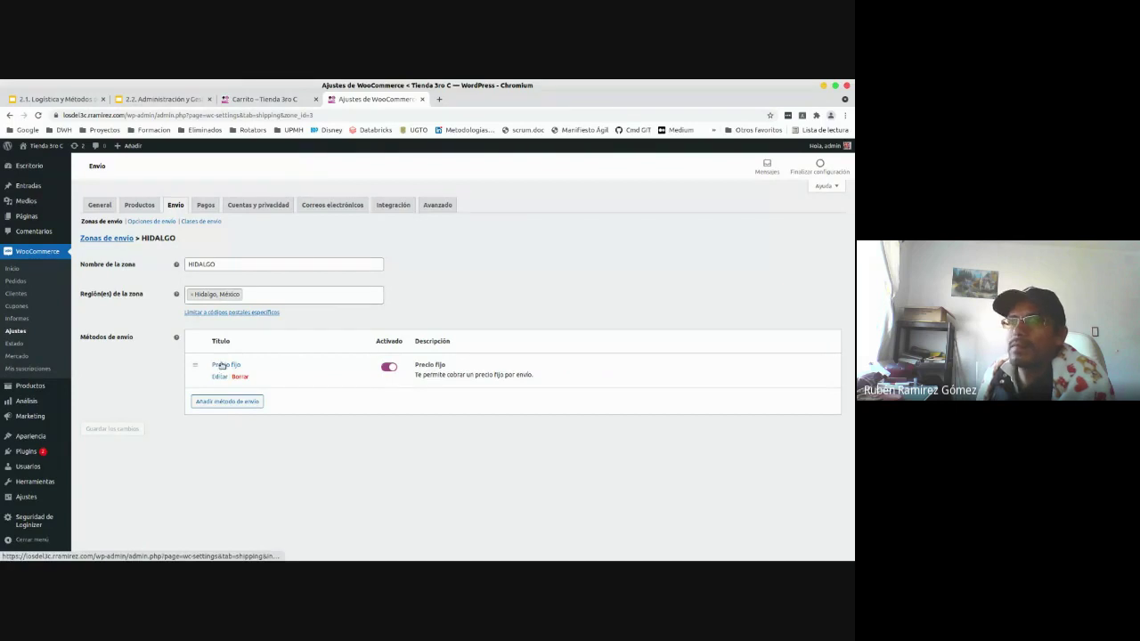
Set the Precio fijo cost to 100, keeping tax status Imponible, and save
click(220, 377)
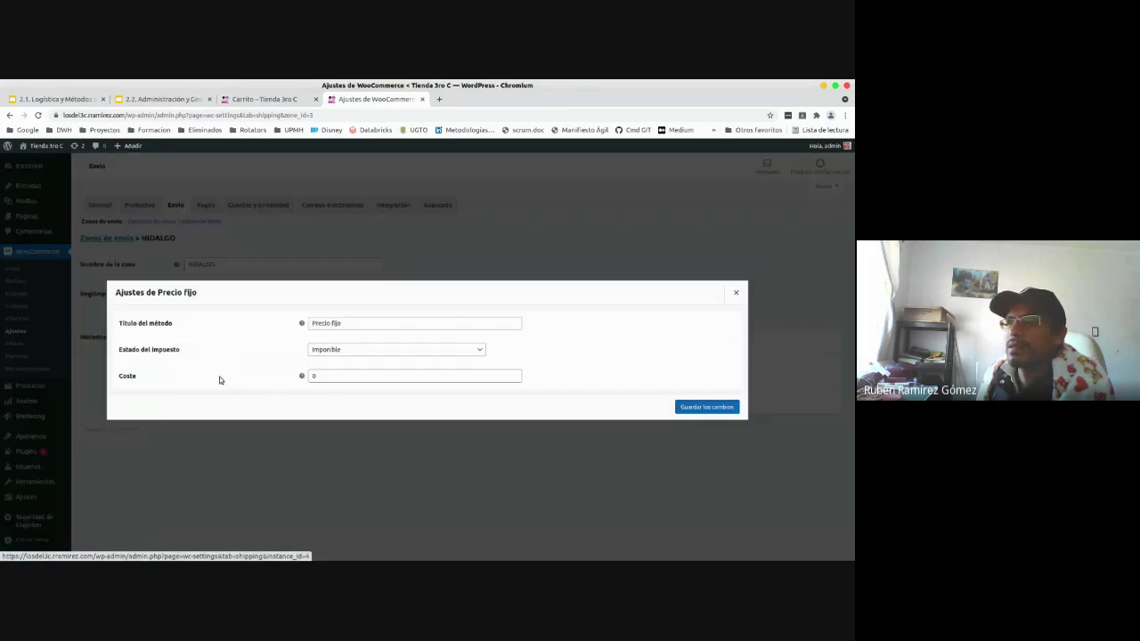
click(346, 350)
click(346, 350)
click(335, 375)
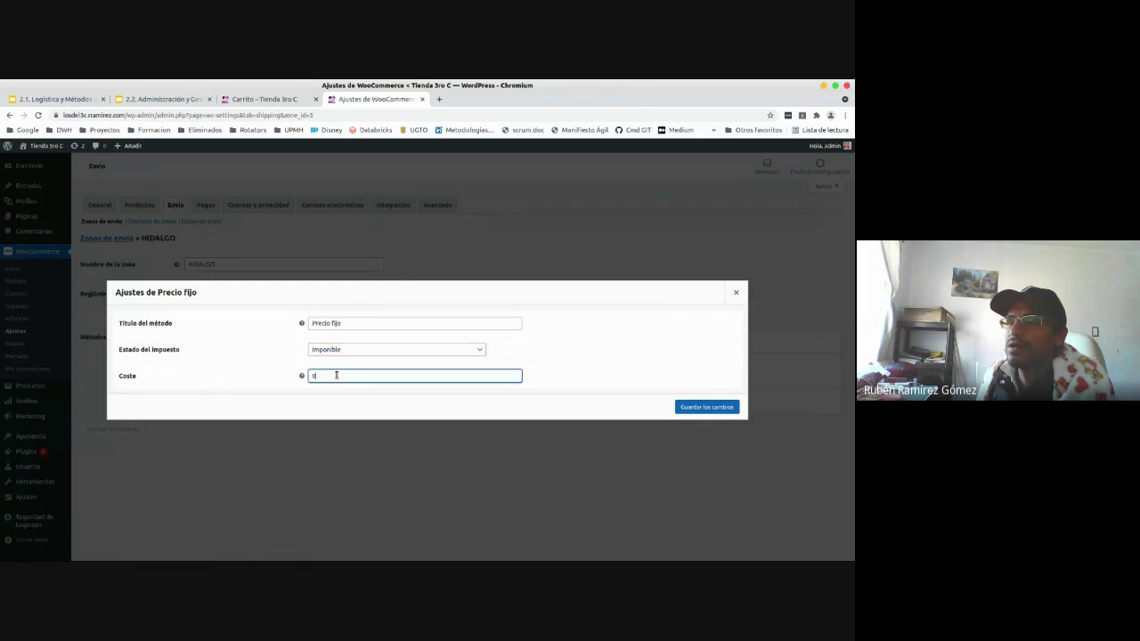
click(303, 376)
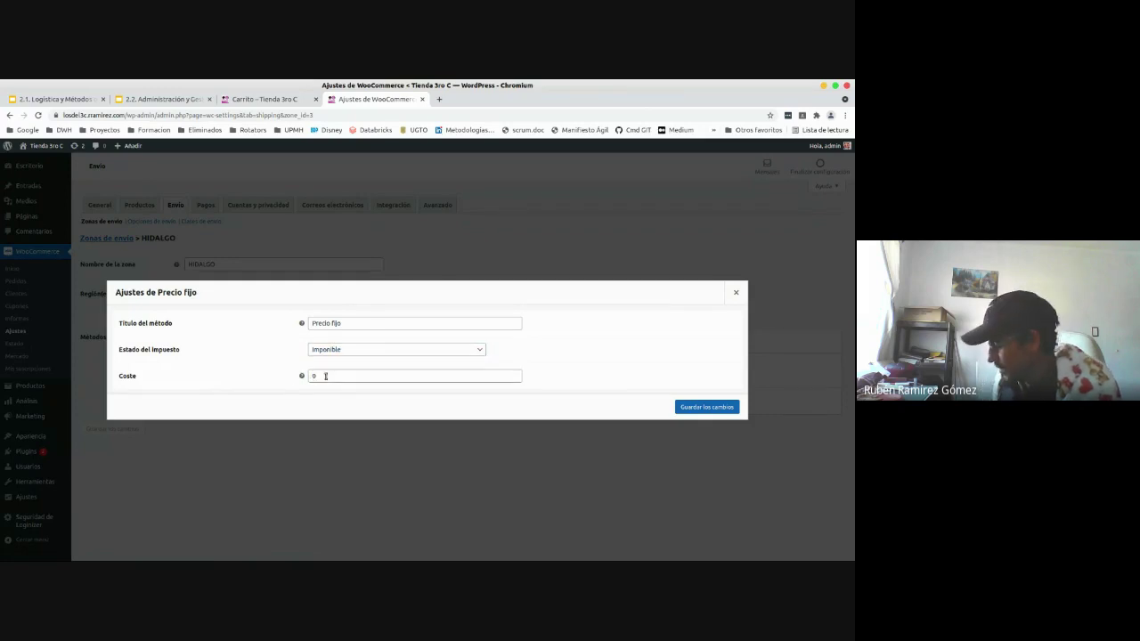
click(326, 375)
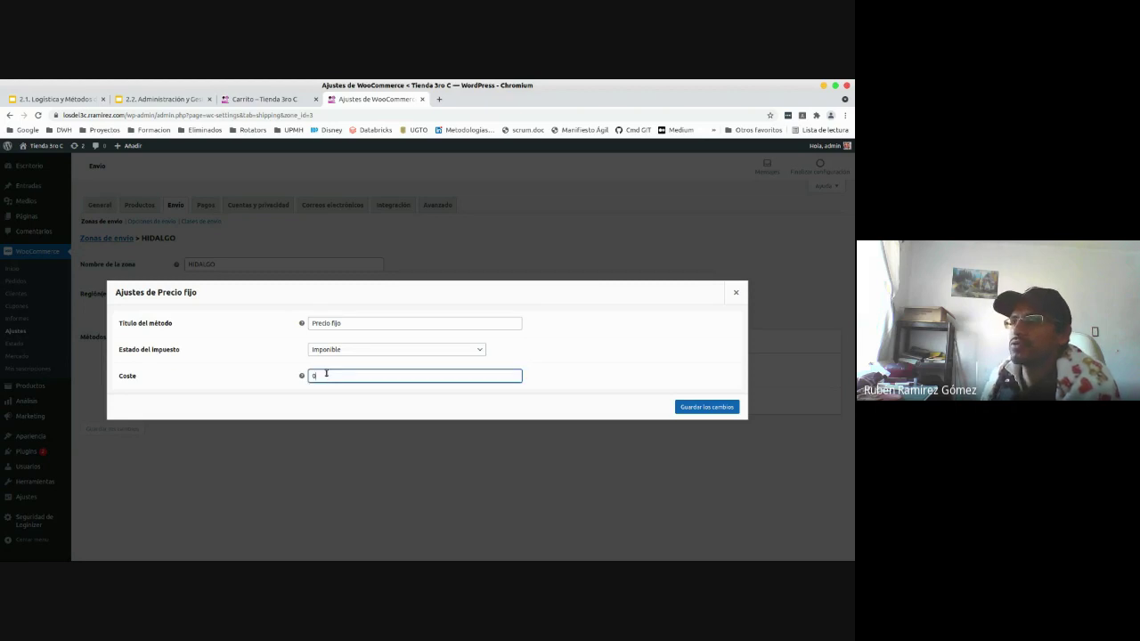
text(100)
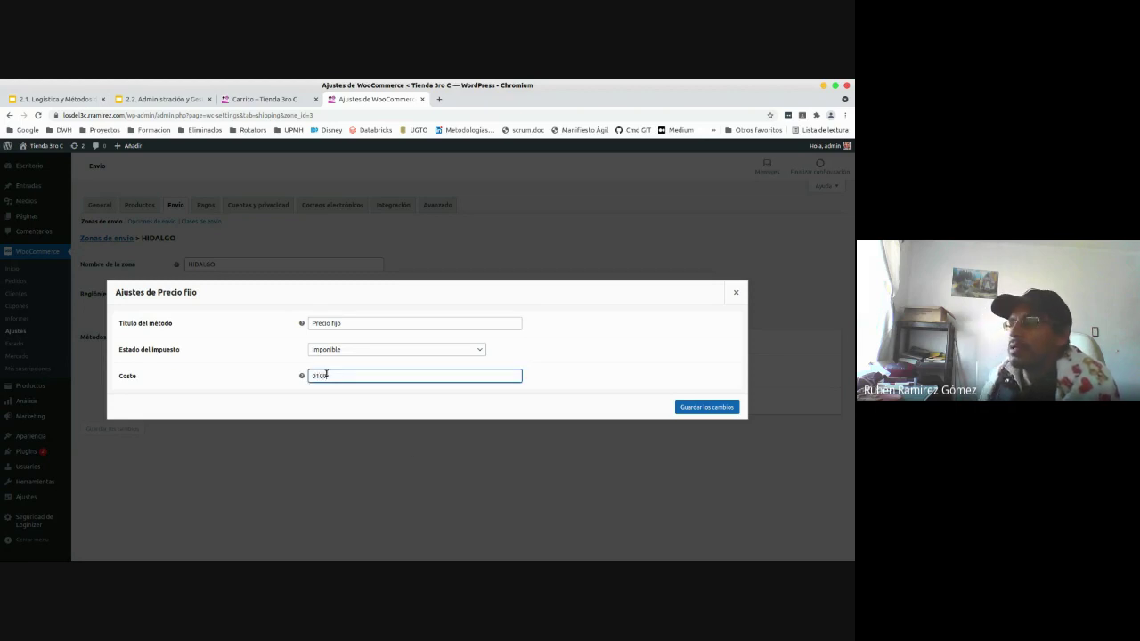
click(699, 406)
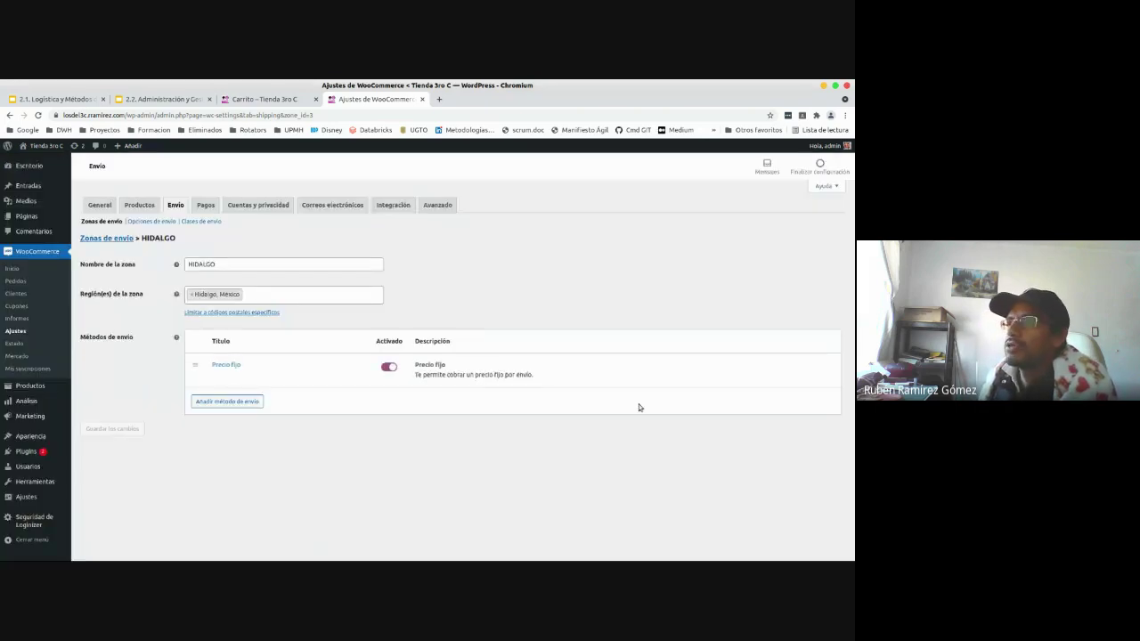
Open another add-shipping-method dialog and cancel it without changes
click(229, 401)
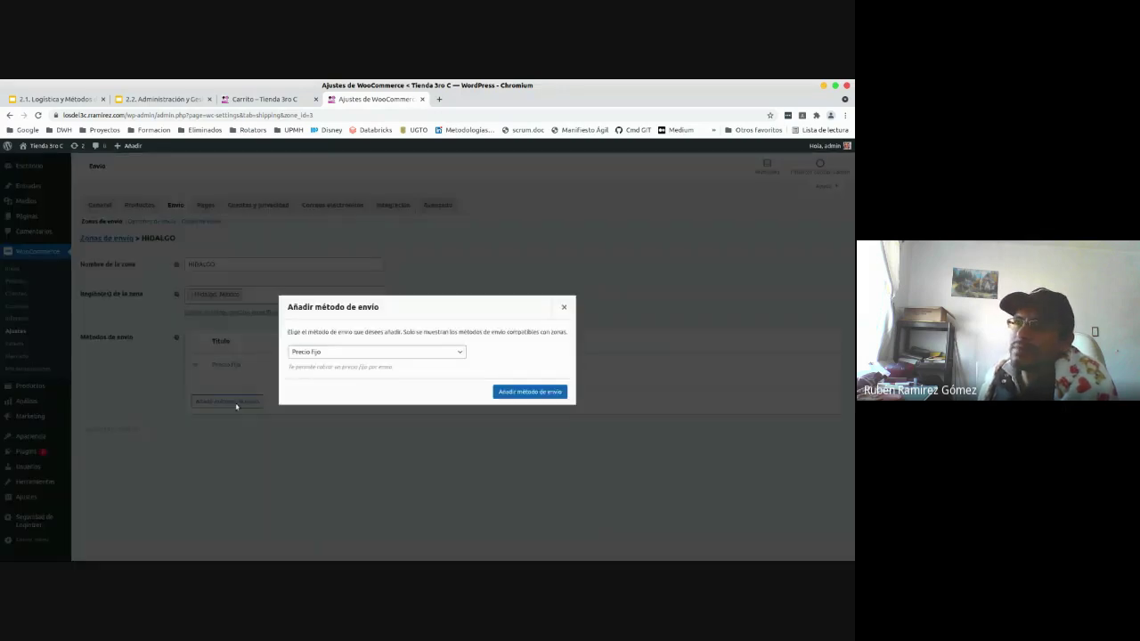
click(386, 354)
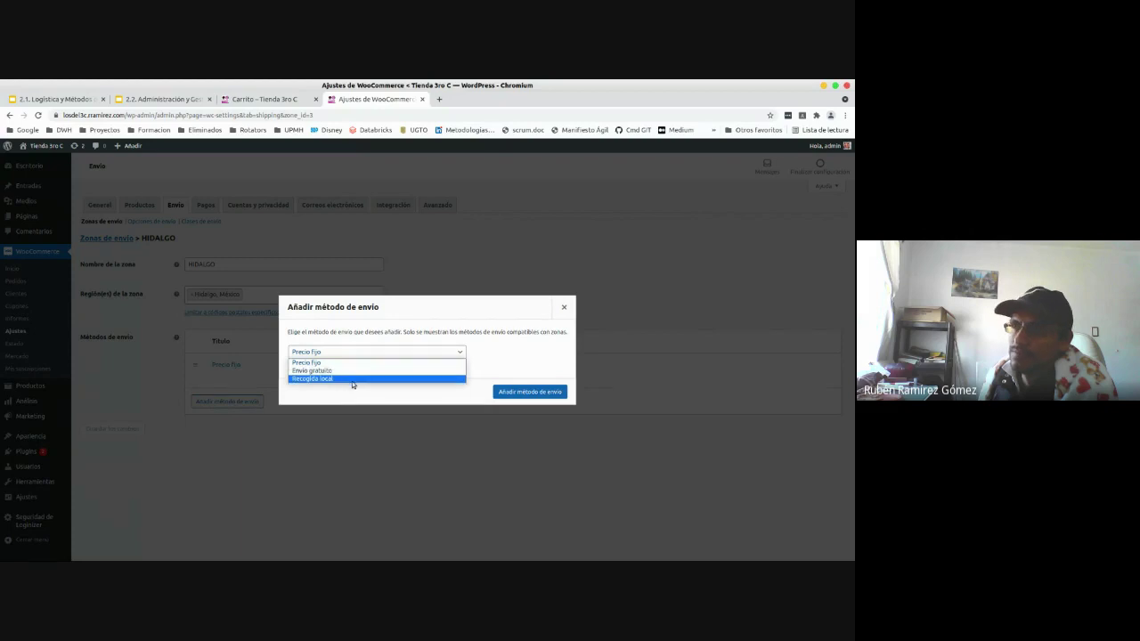
click(562, 309)
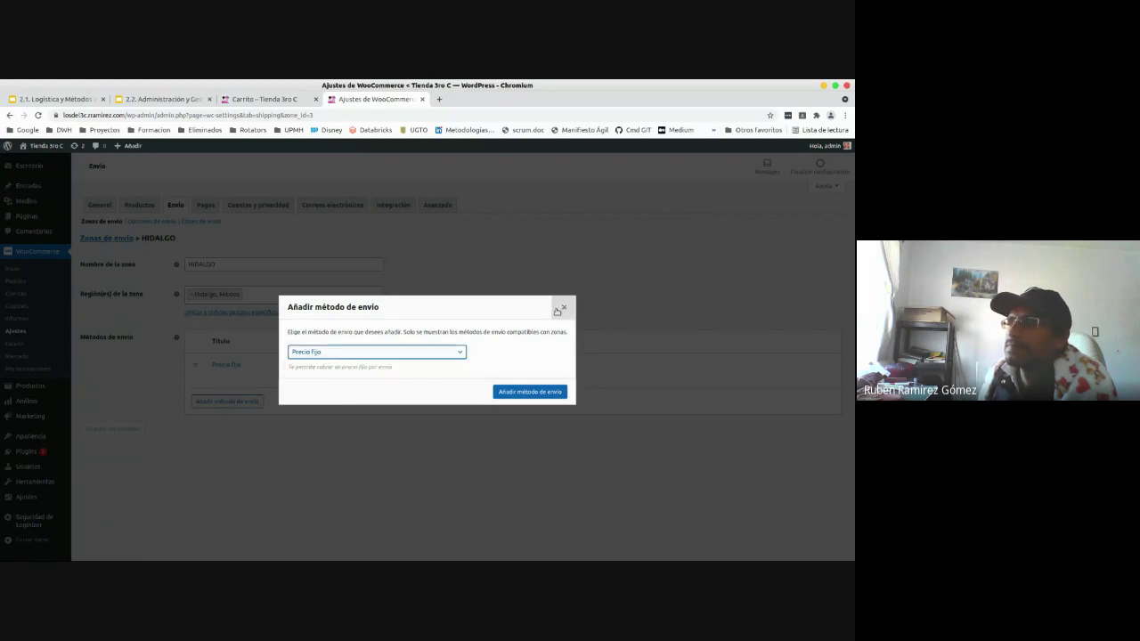
click(557, 310)
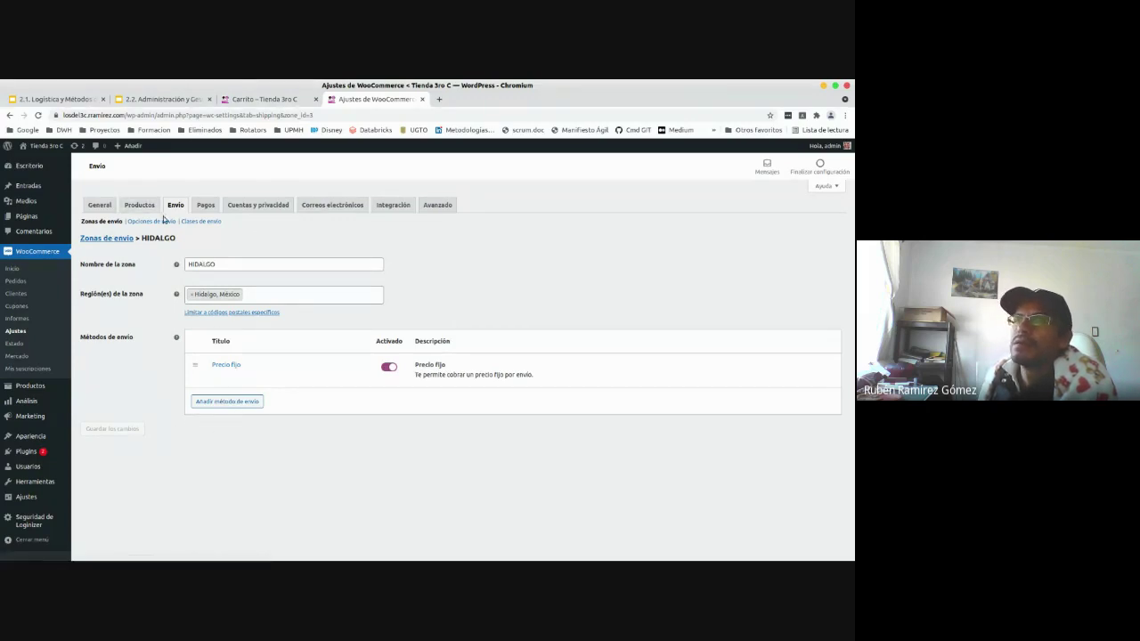
Review the zone list with México, ZONA LOCAL and HIDALGO, then switch to the Carrito tab
click(112, 240)
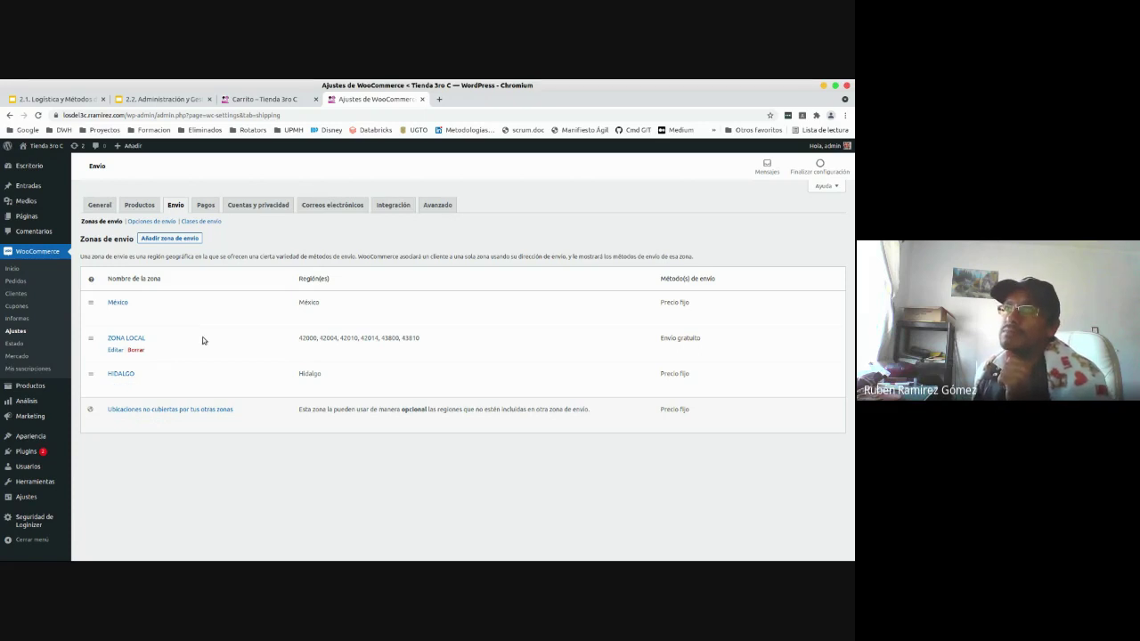
click(265, 99)
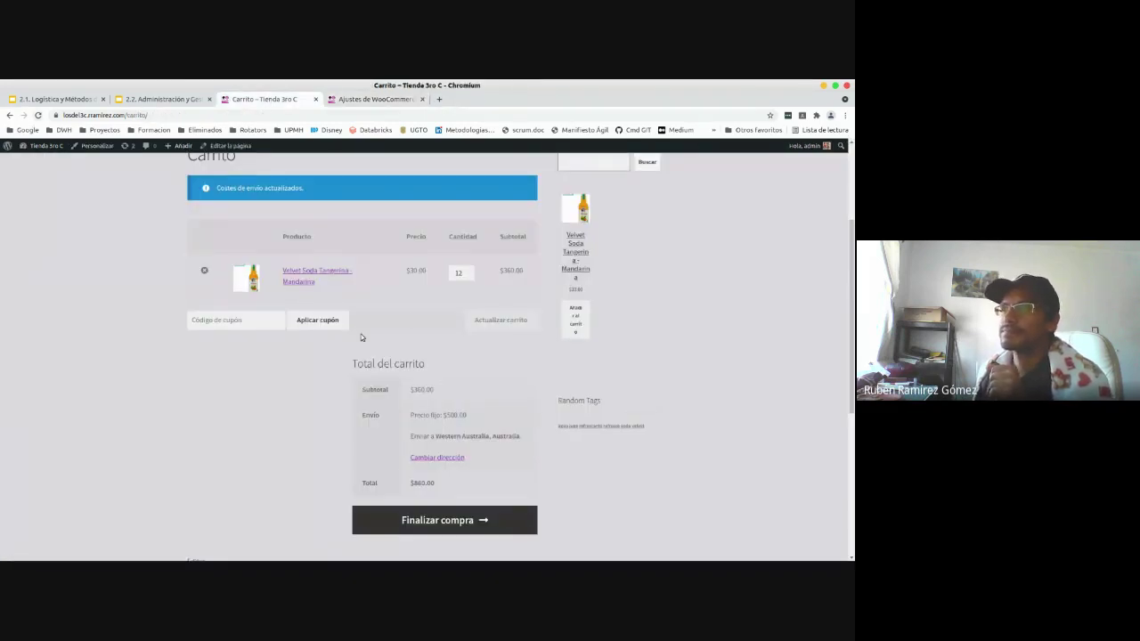
In the cart's shipping address form, set the destination country to México
click(427, 457)
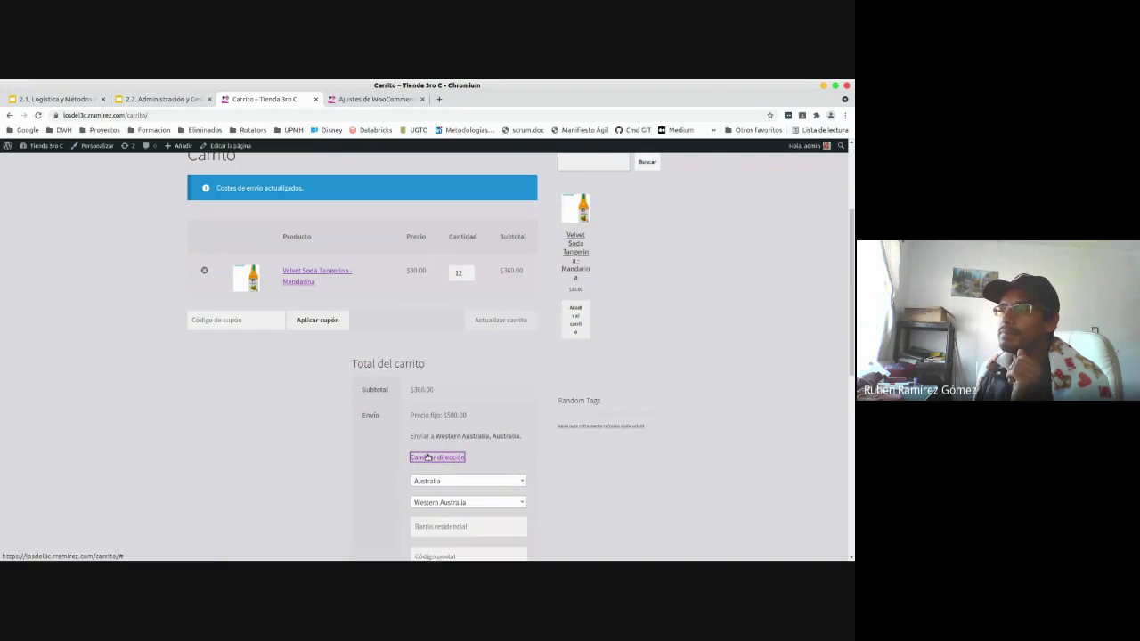
scroll(428, 449, down, 2)
click(444, 388)
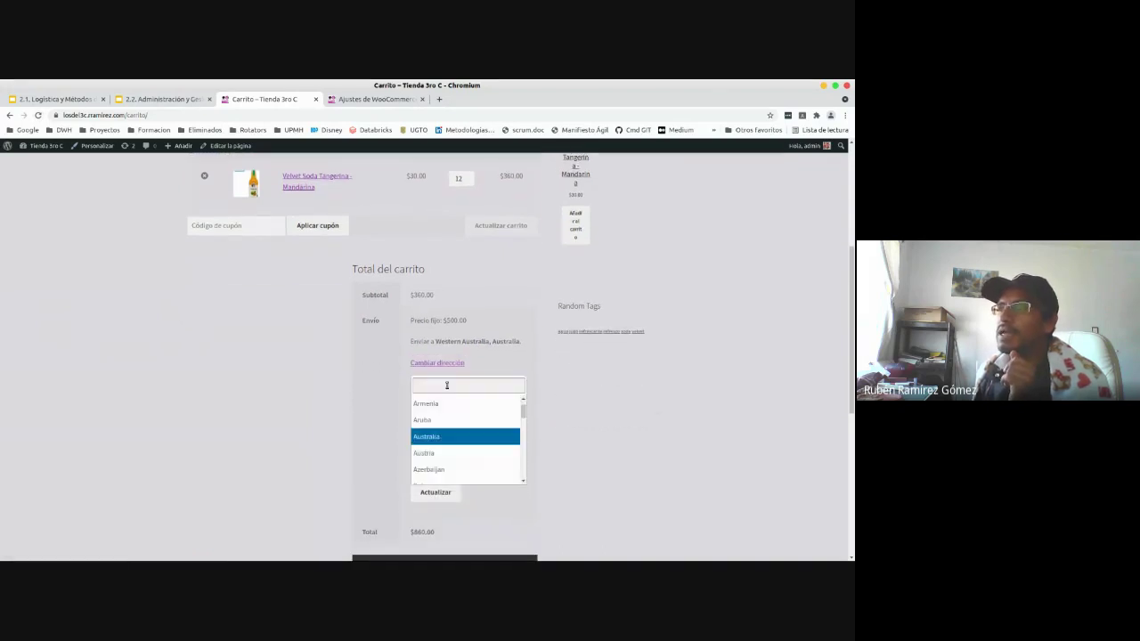
click(444, 388)
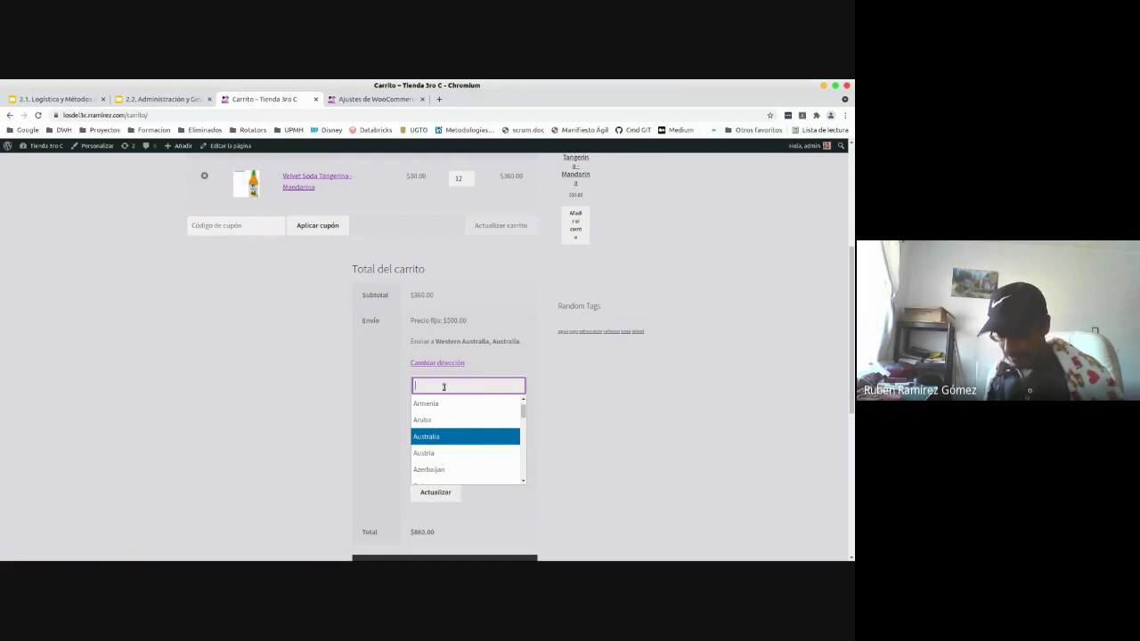
text(ti)
key(BackSpace)
key(BackSpace)
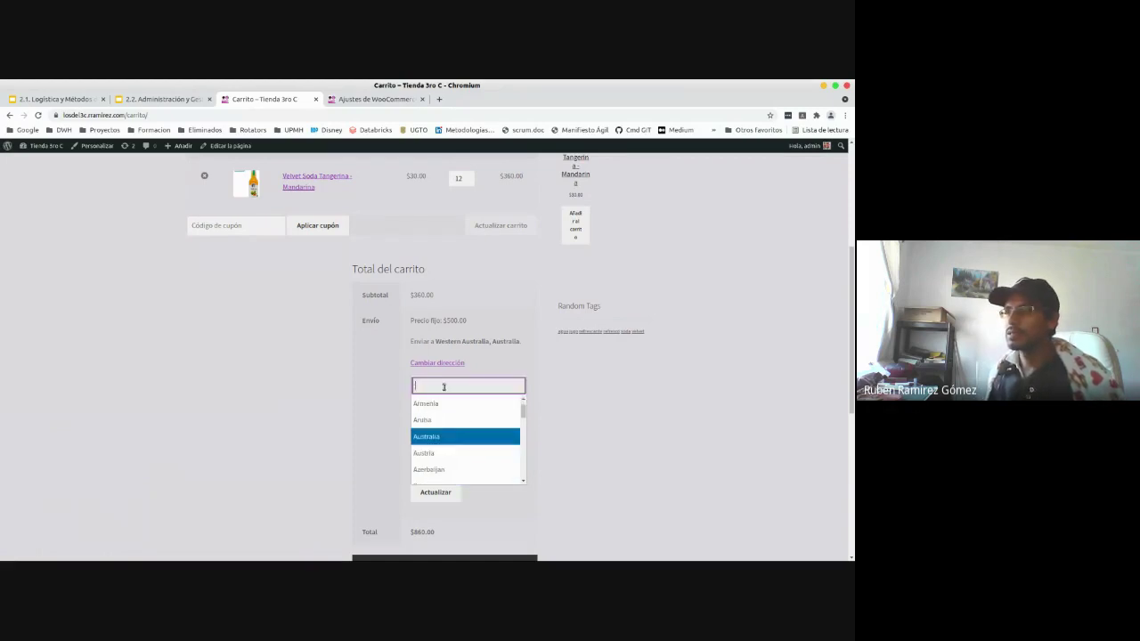
text(chi)
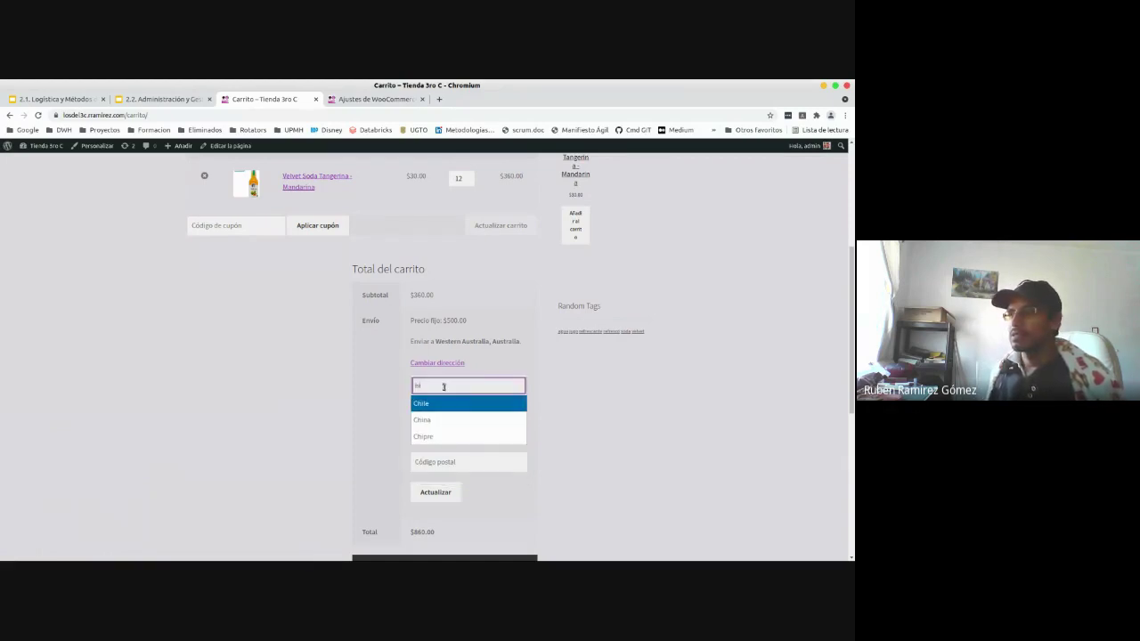
key(BackSpace)
key(BackSpace)
key(BackSpace)
text(me)
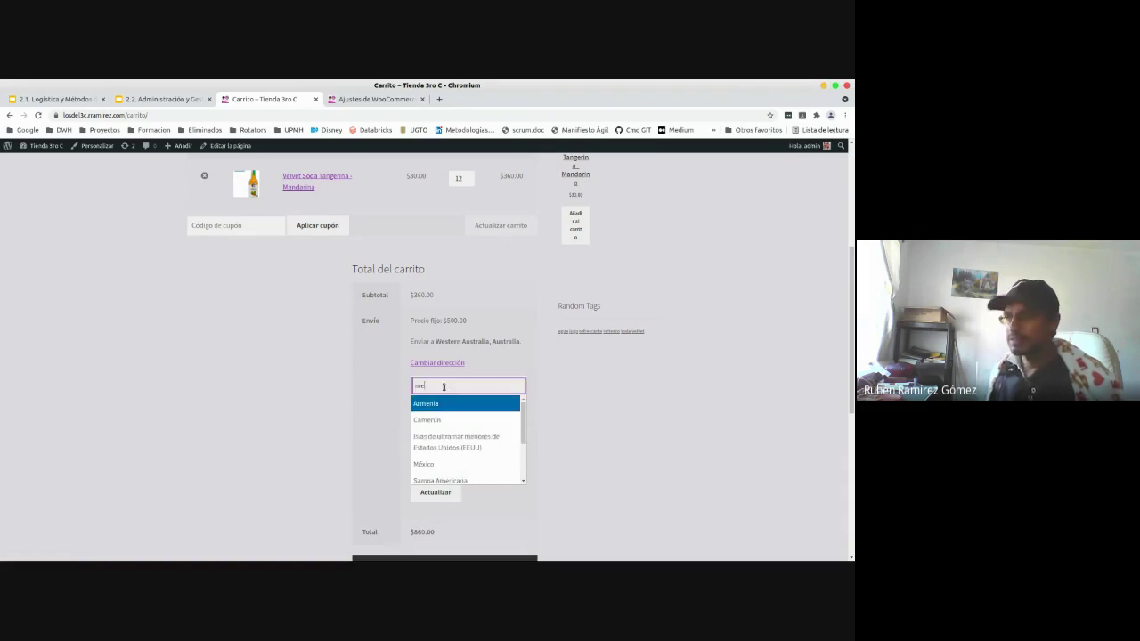
text(x)
click(433, 408)
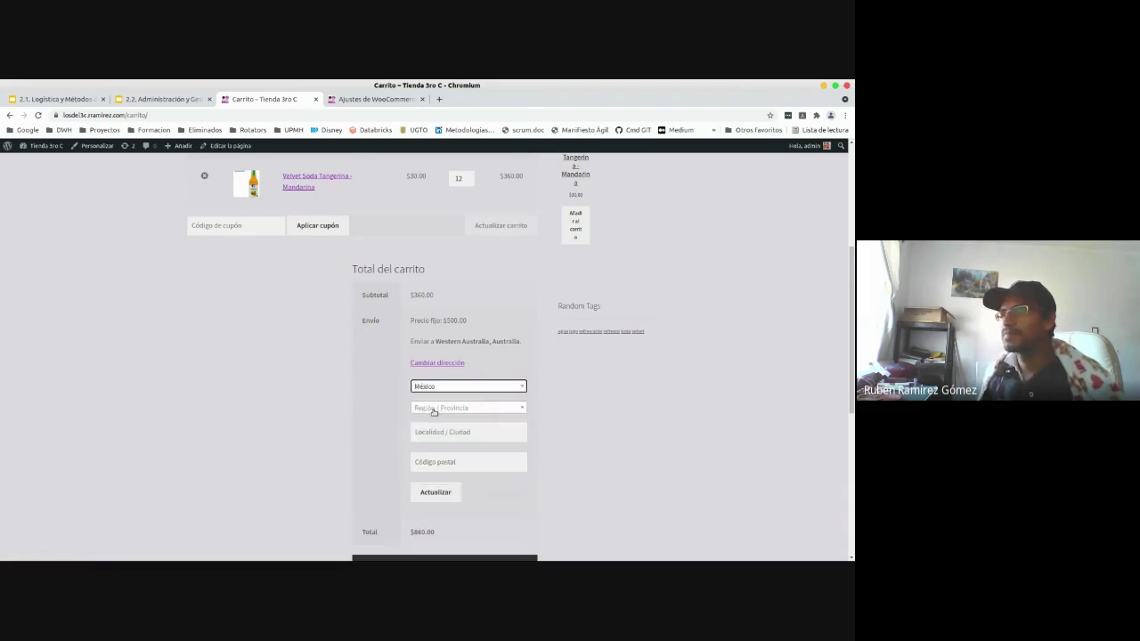
Choose state Hidalgo with postal code 43810 and update, giving a $250.00 flat rate
click(434, 410)
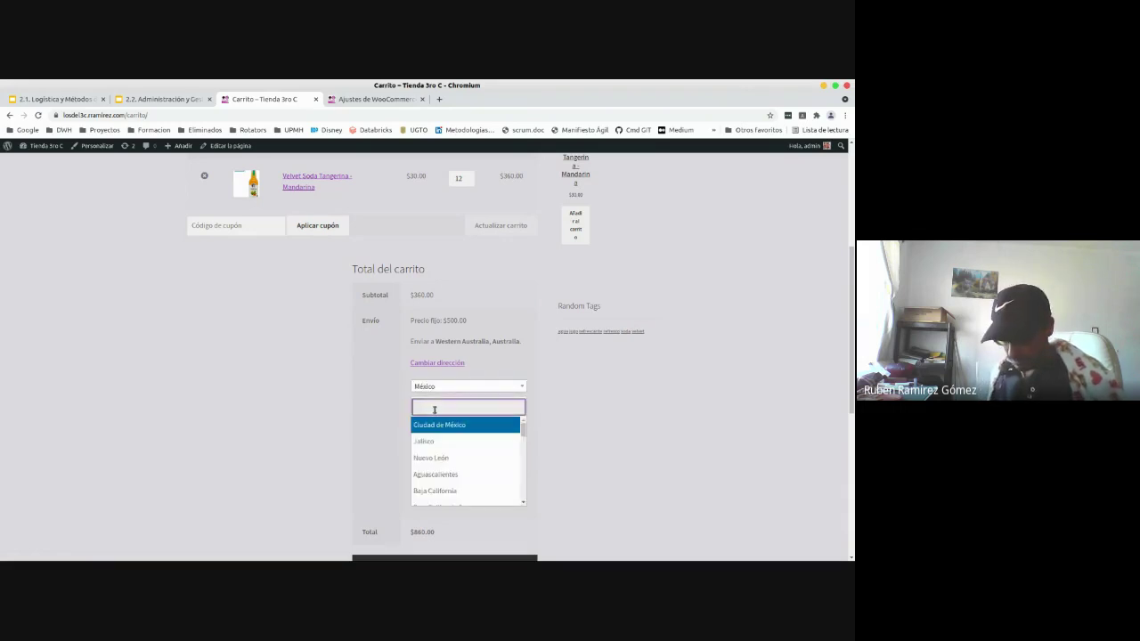
text(Hidalgo)
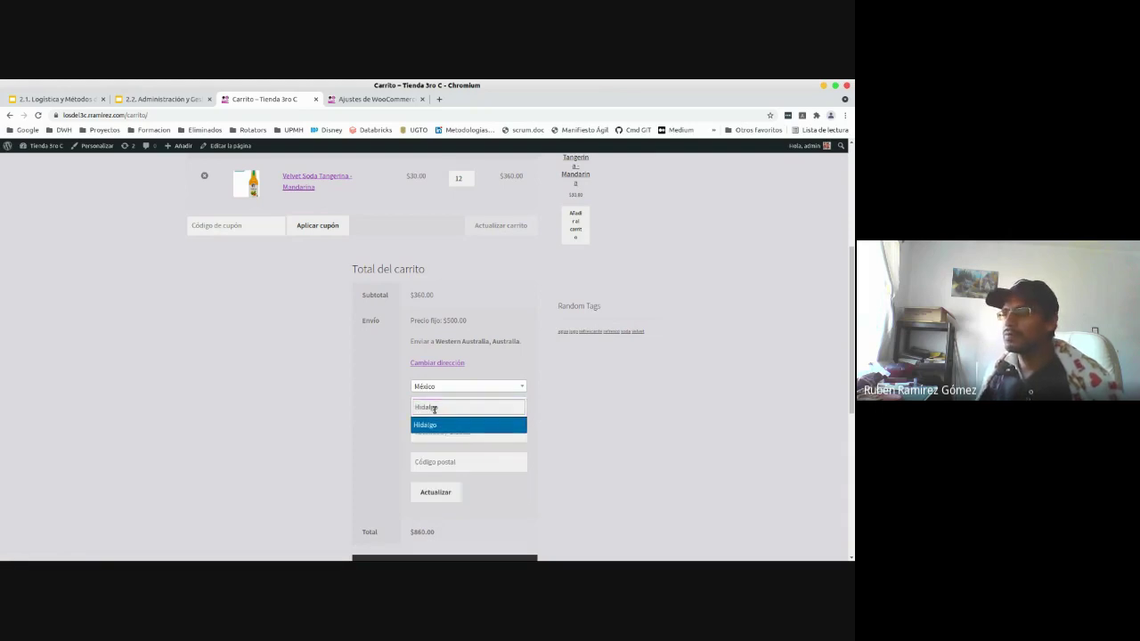
key(Return)
click(439, 406)
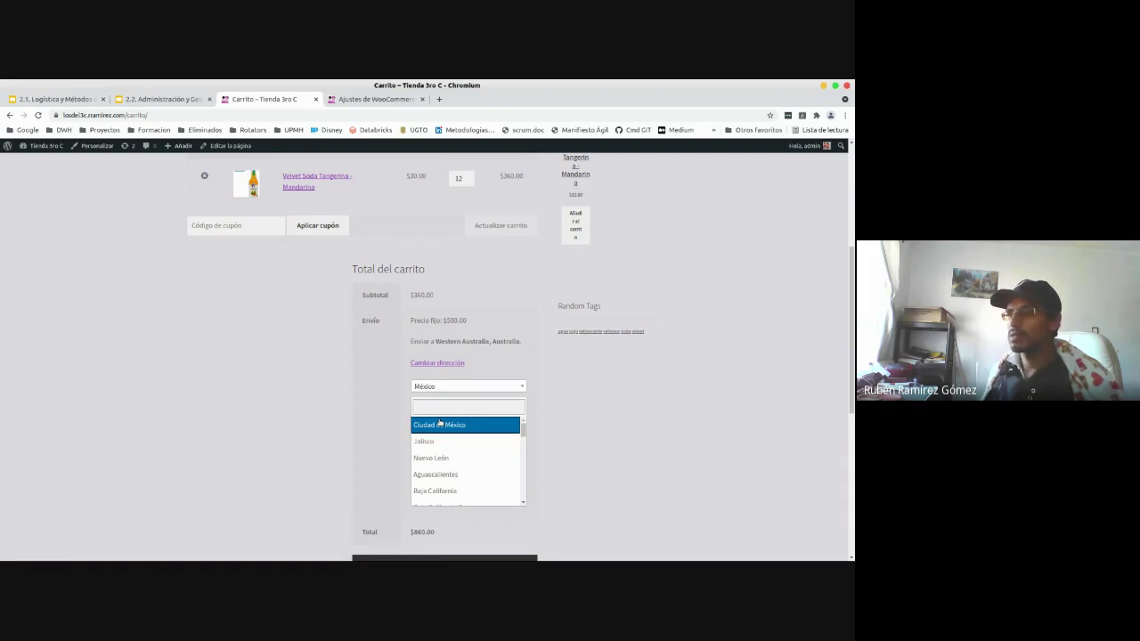
click(447, 405)
text(hi)
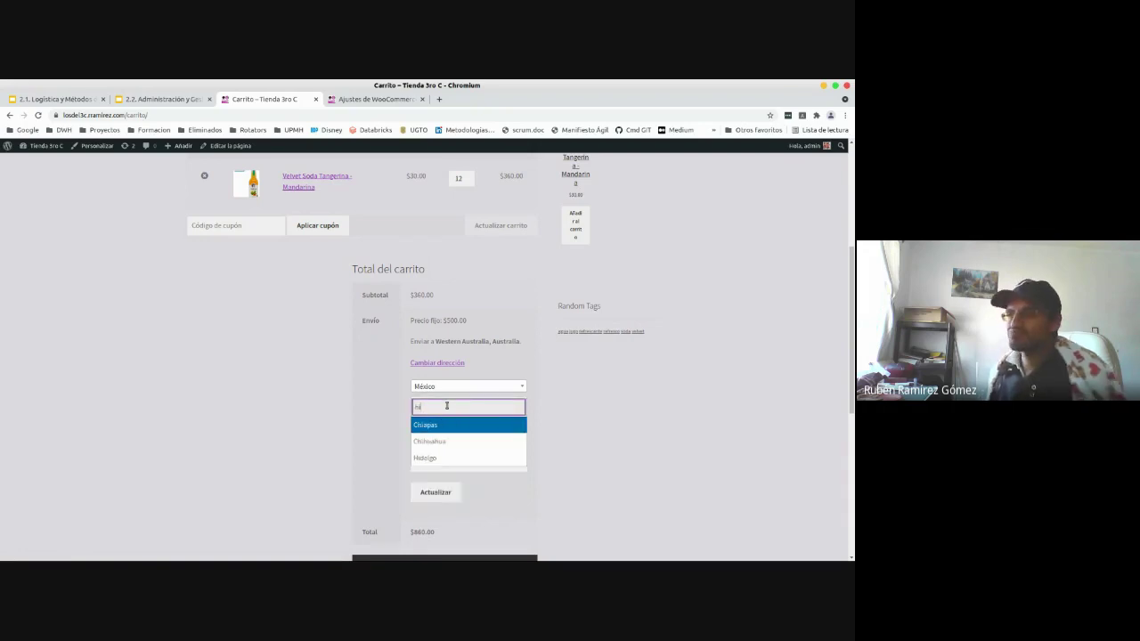
click(429, 457)
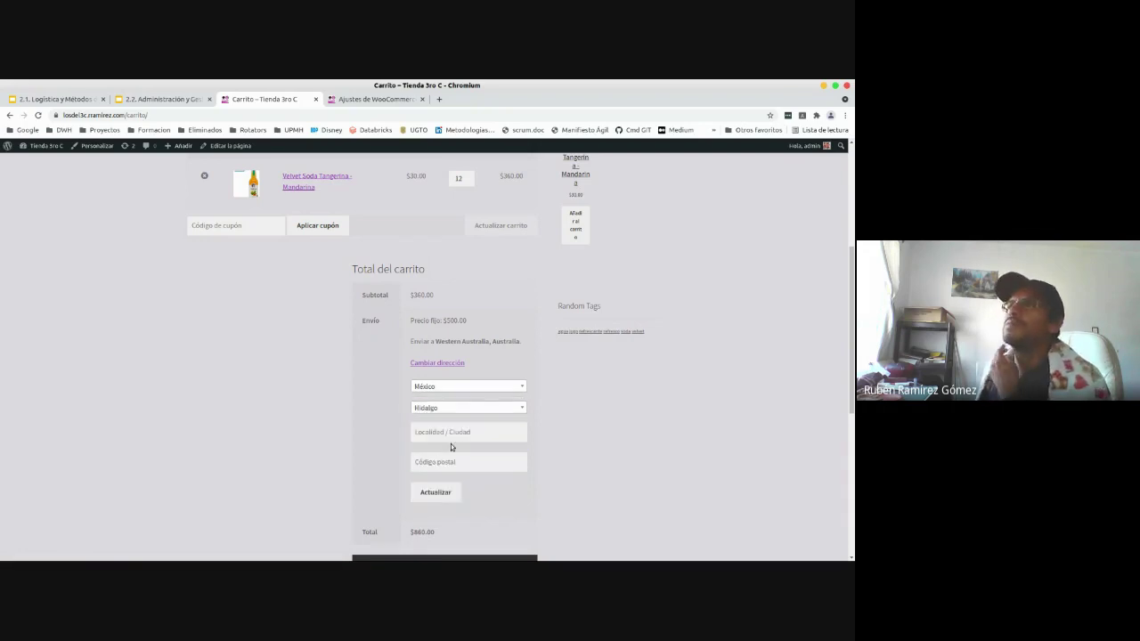
click(463, 431)
click(560, 433)
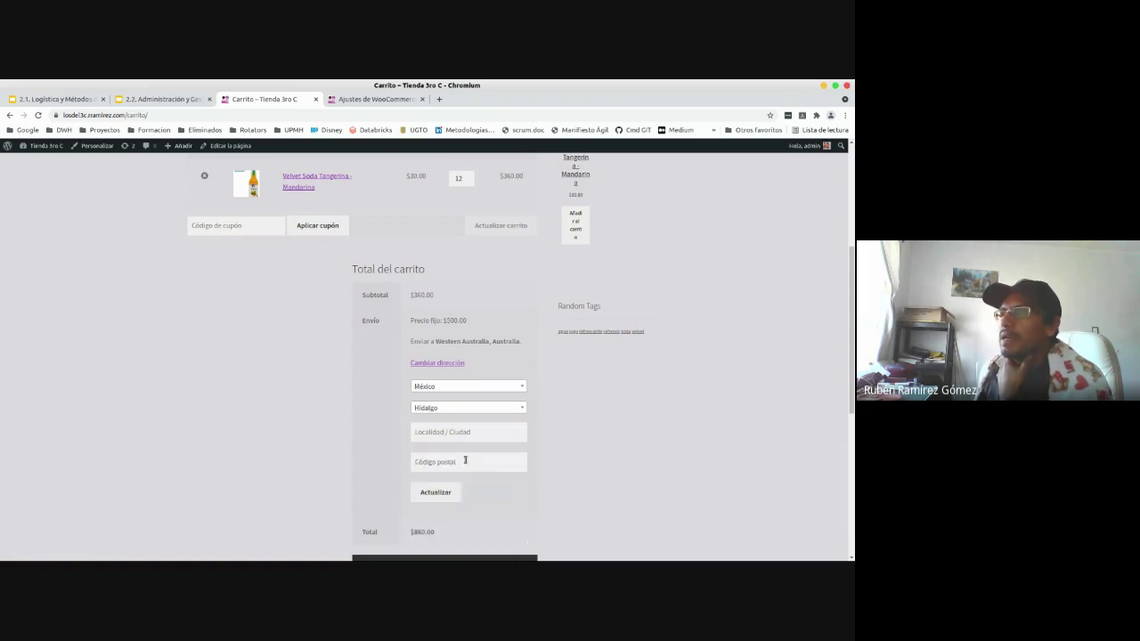
click(464, 460)
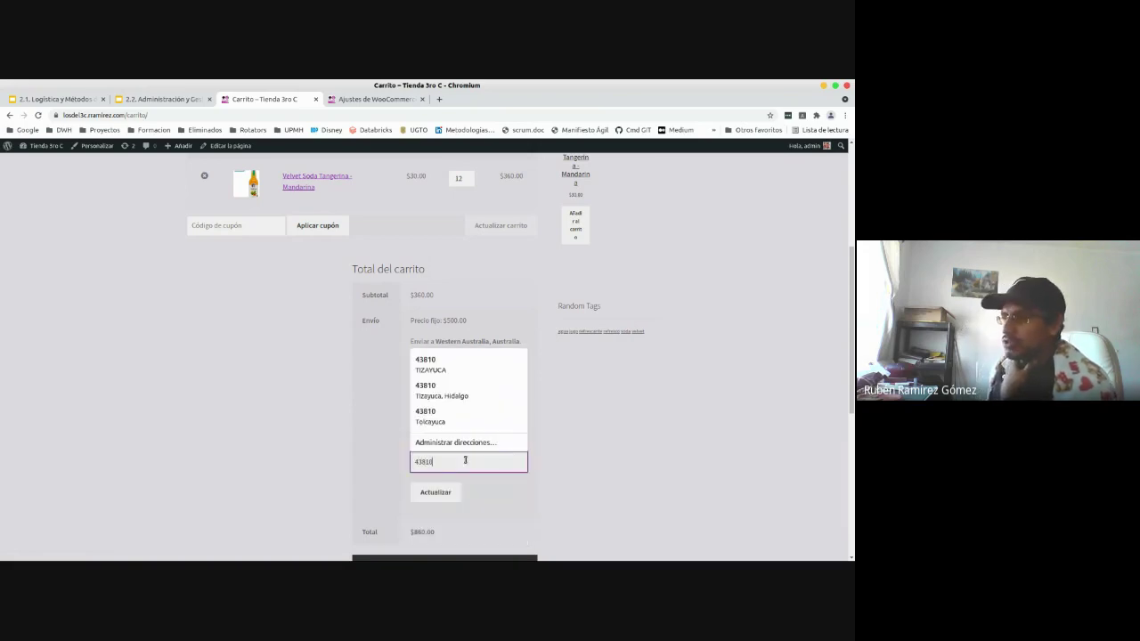
click(450, 491)
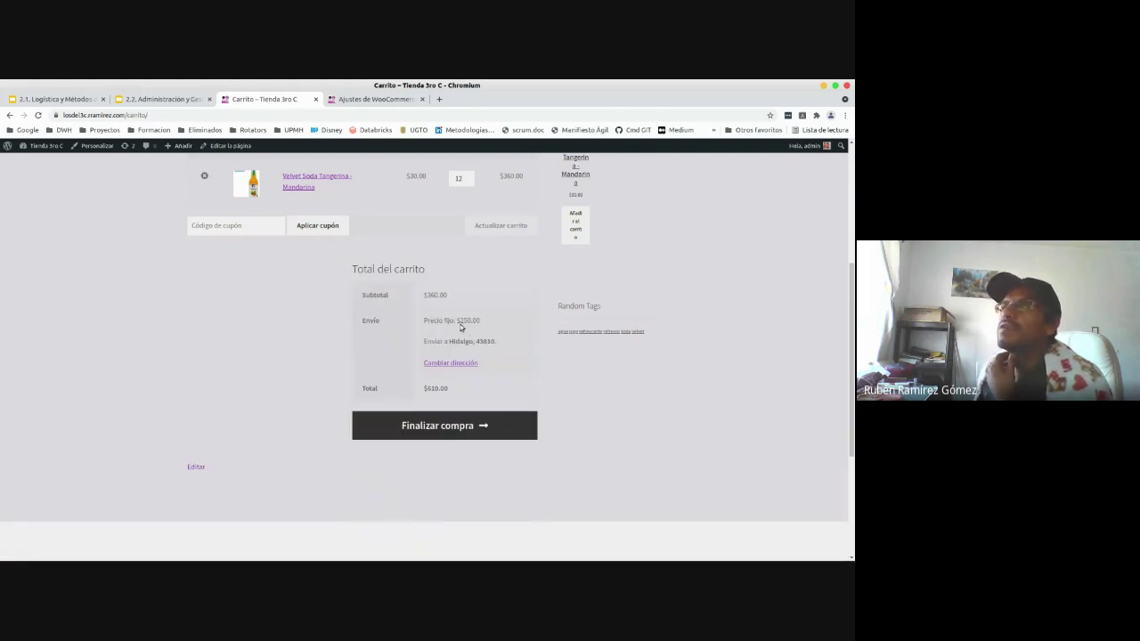
drag(458, 321, 479, 322)
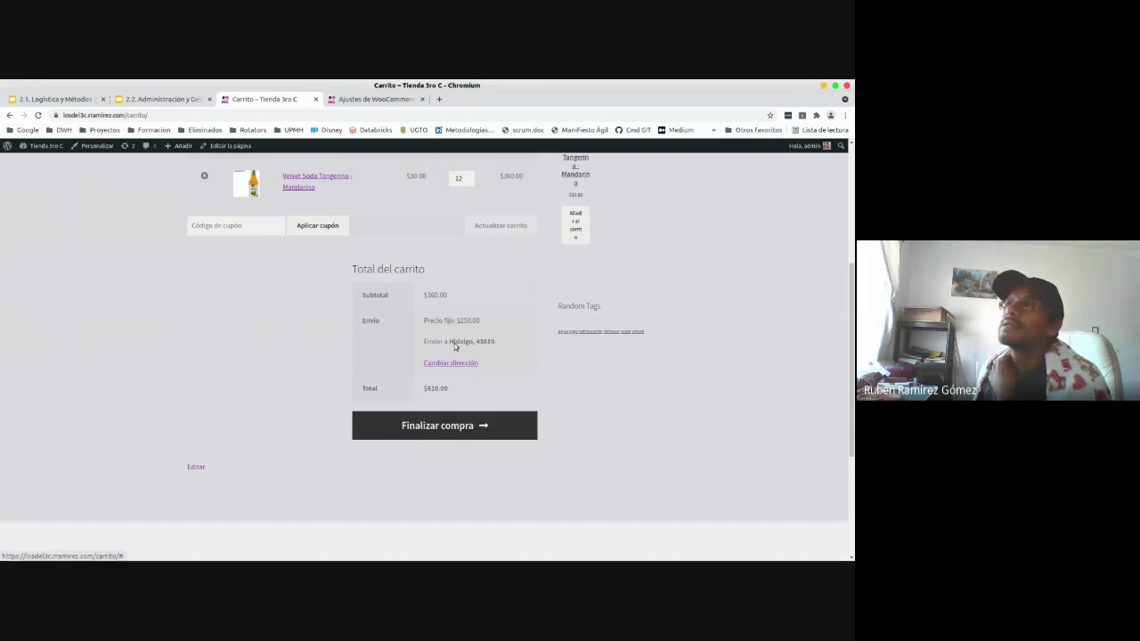
Switch to the Ajustes de WooCommerce tab to review the Zonas de envío order
click(344, 100)
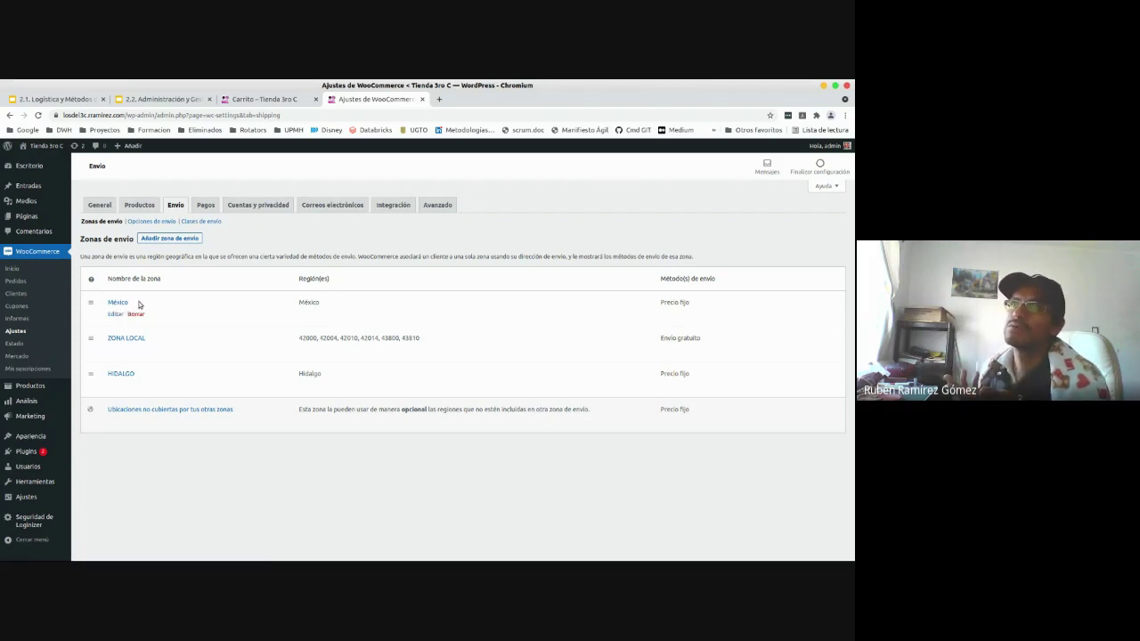
Drag the México zone below HIDALGO so zones run ZONA LOCAL, HIDALGO, México
click(266, 99)
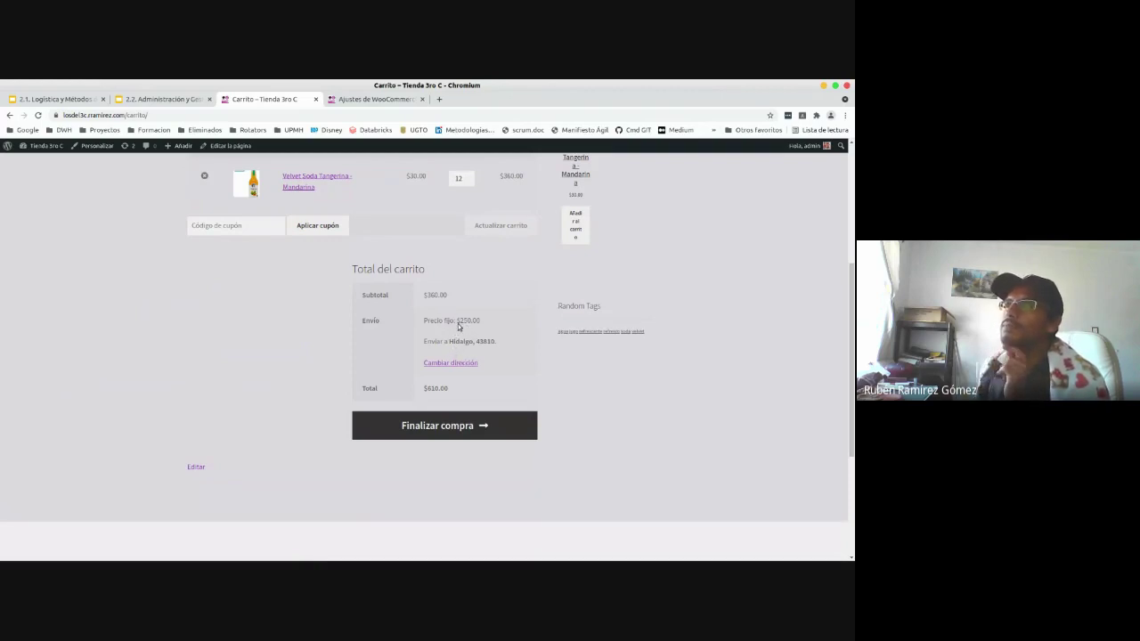
click(375, 99)
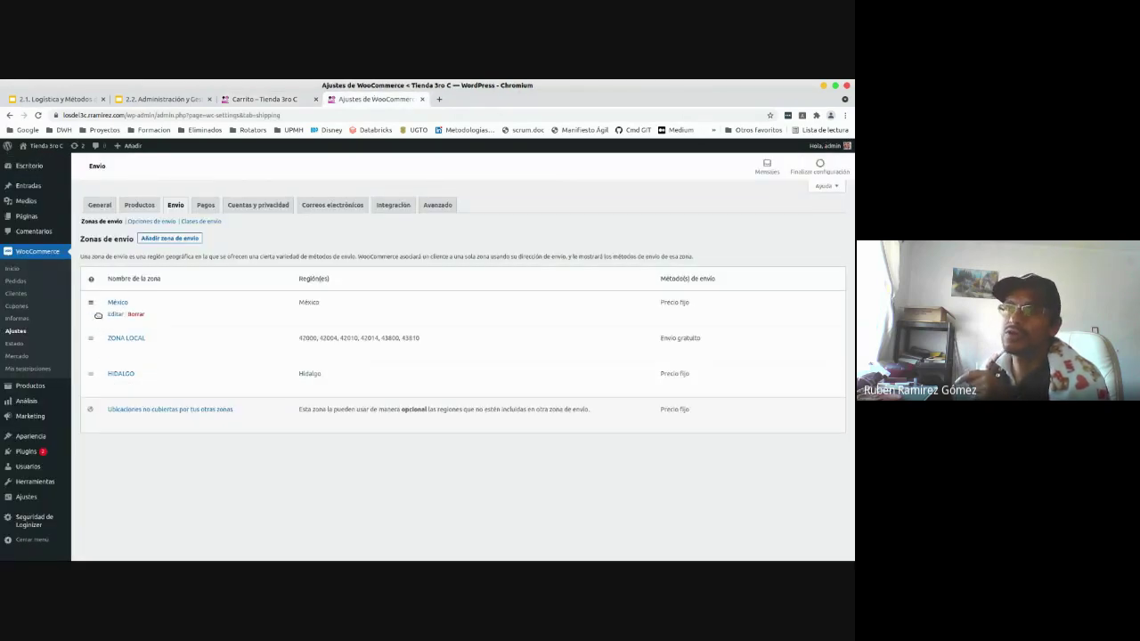
drag(93, 308, 95, 376)
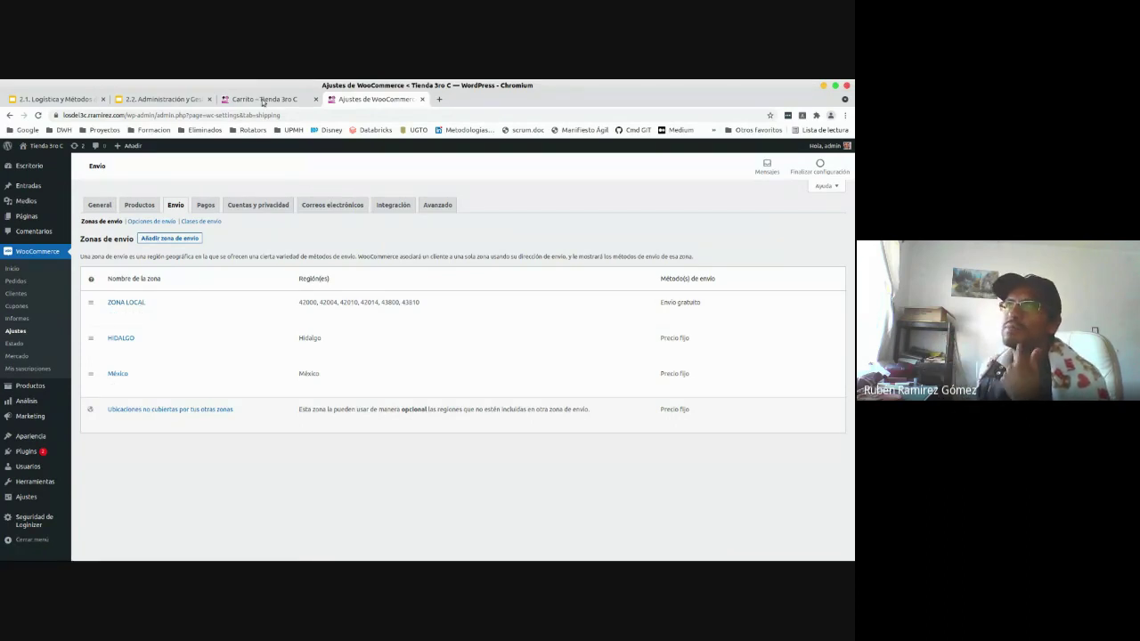
Reload the Carrito page so Hidalgo 43810 shows Envío gratuito and a $360.00 total
click(264, 99)
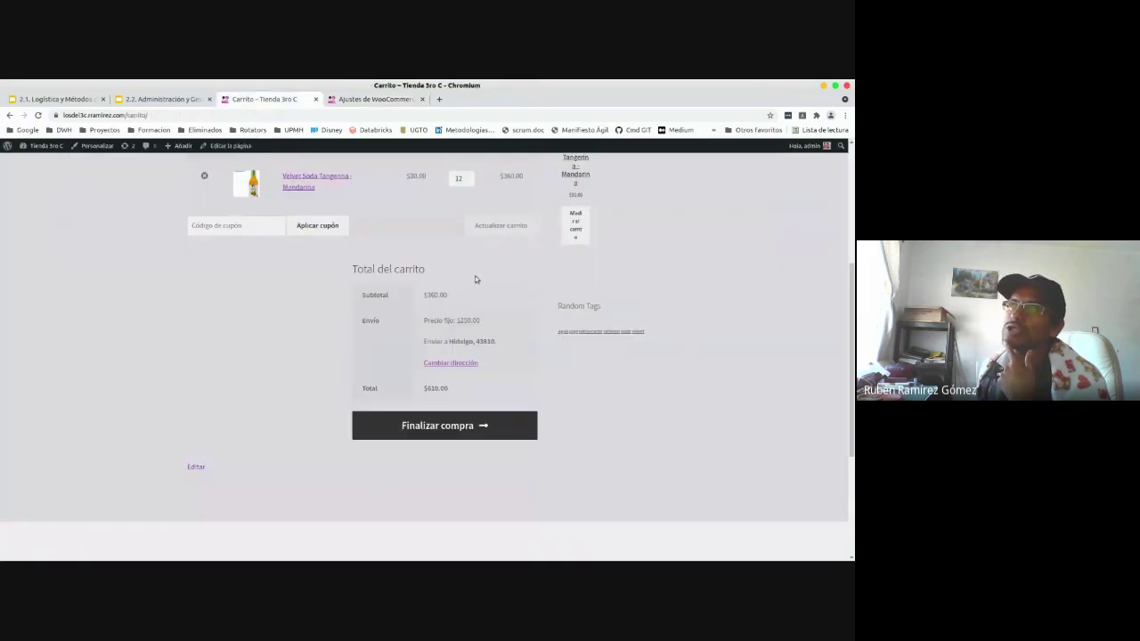
click(383, 99)
mouse_move(239, 310)
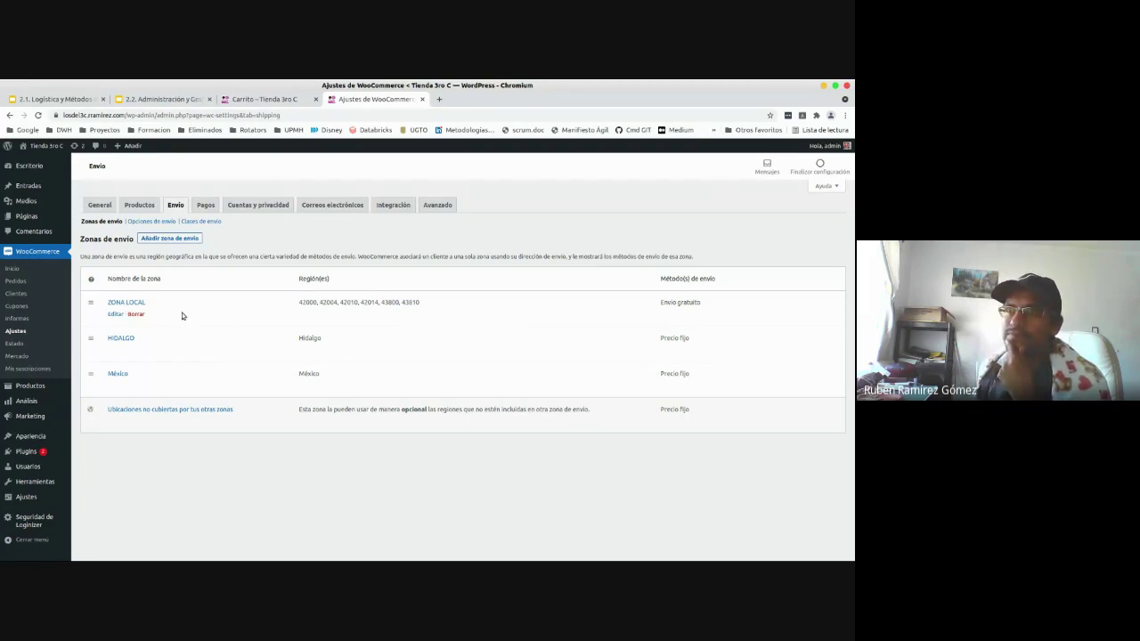
click(271, 104)
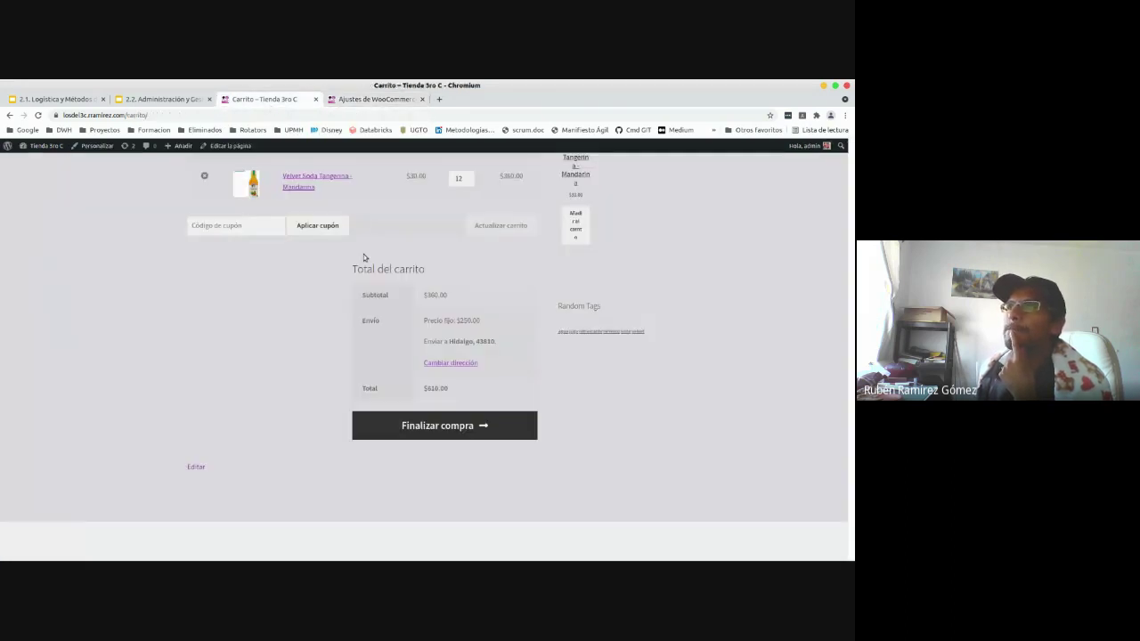
click(38, 116)
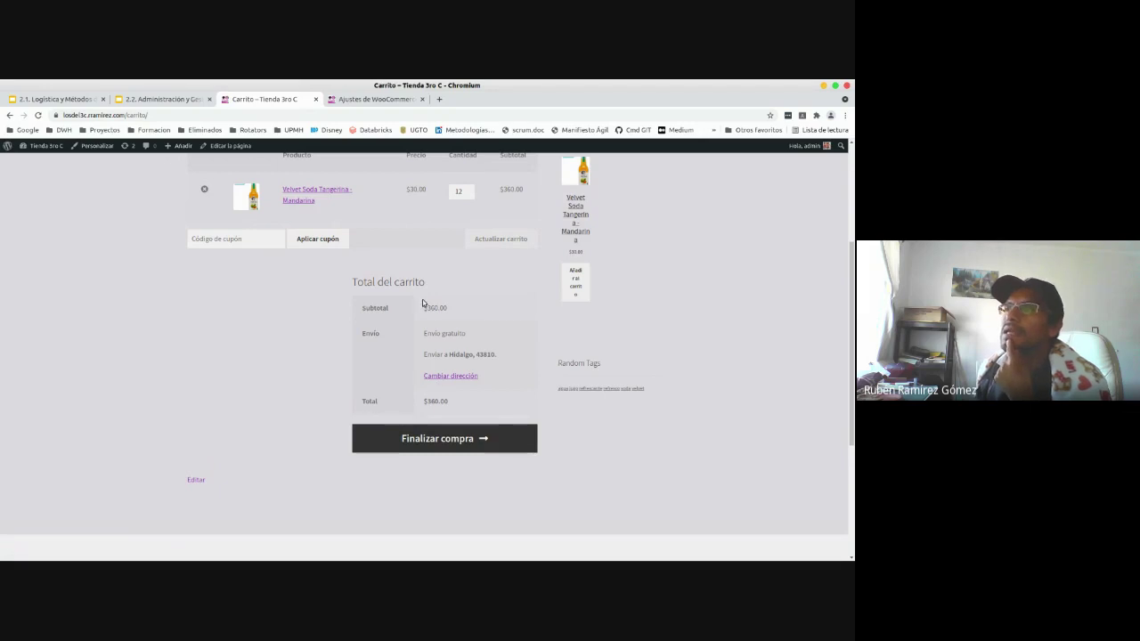
drag(425, 333, 489, 335)
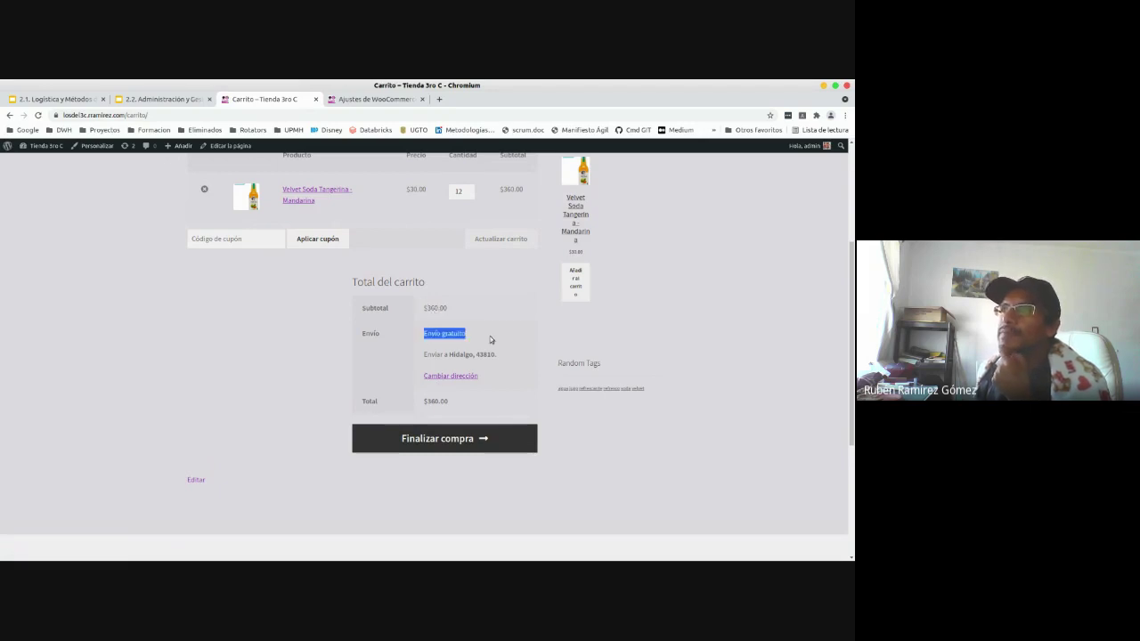
click(490, 336)
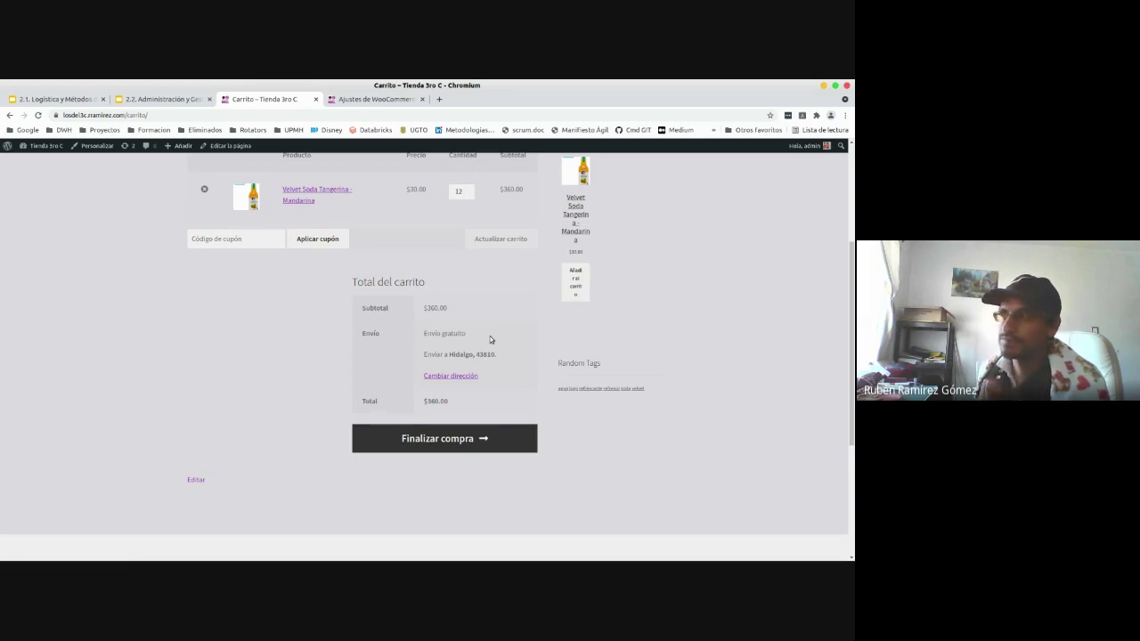
Change the shipping postcode to 43000 and update, giving $100.00 shipping and $460.00 total
click(460, 377)
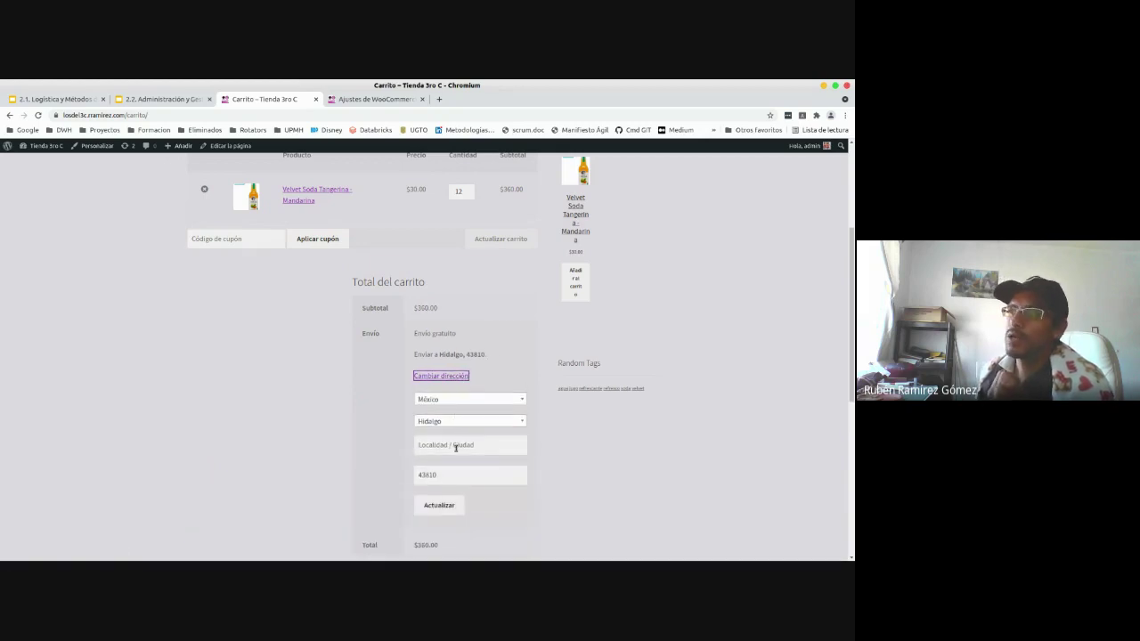
double_click(451, 476)
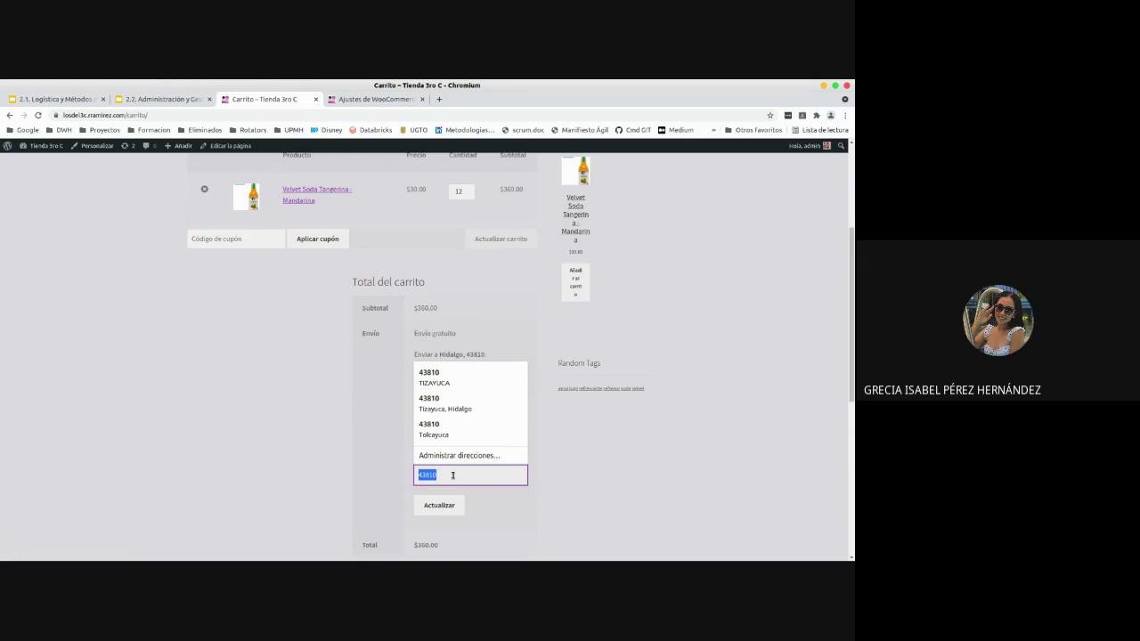
text(4300)
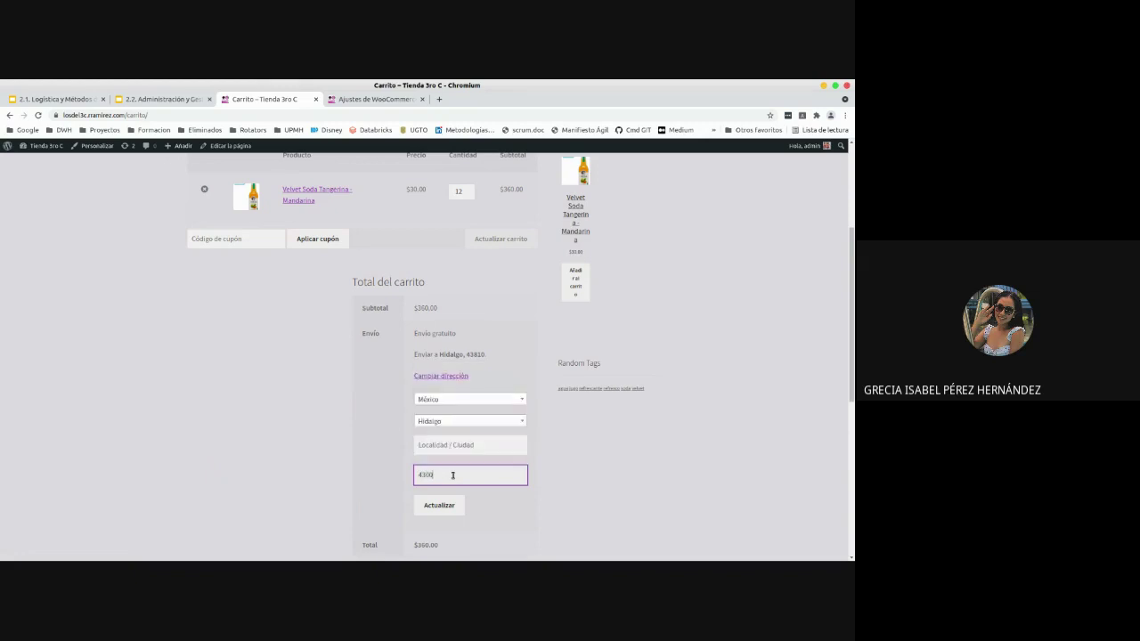
text(0)
click(450, 506)
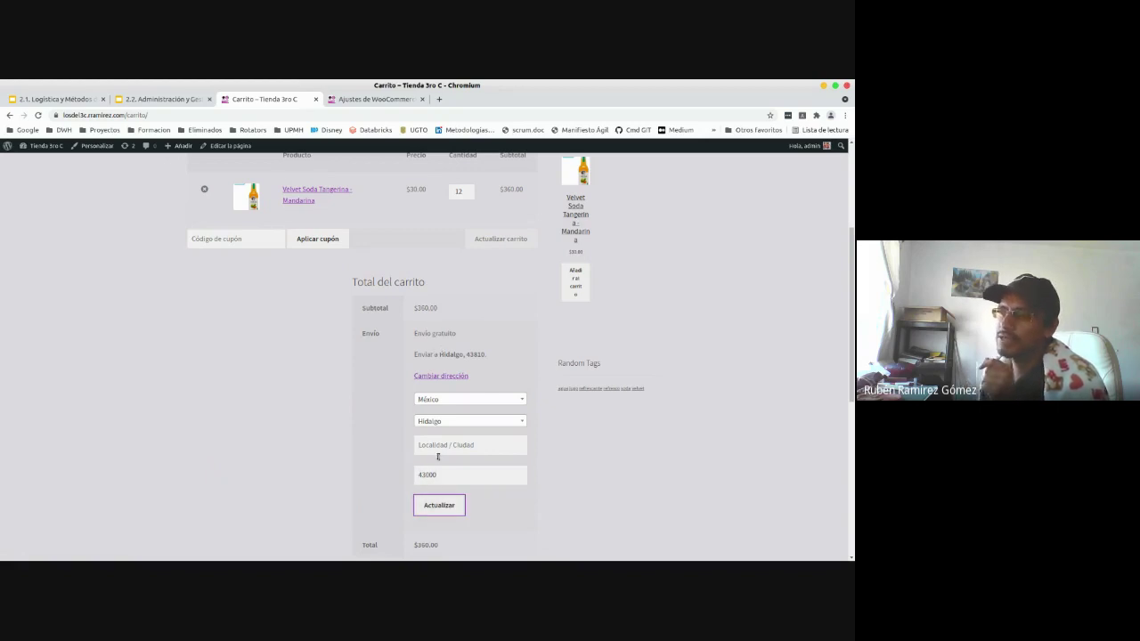
click(443, 504)
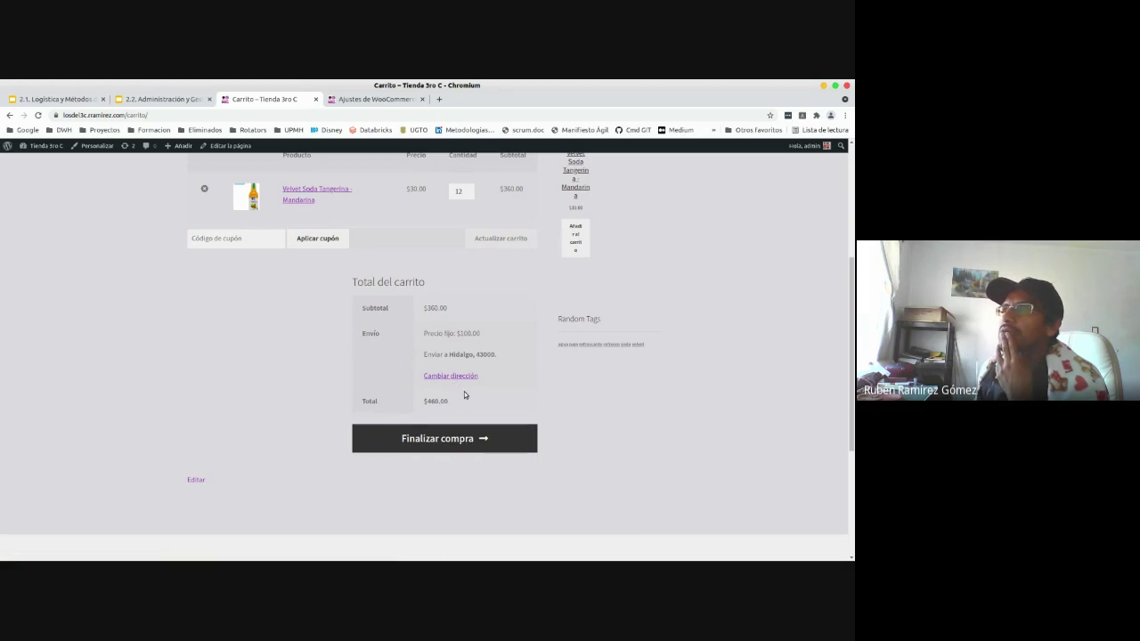
Set the shipping state to Estado de México and clear the postcode field
click(465, 377)
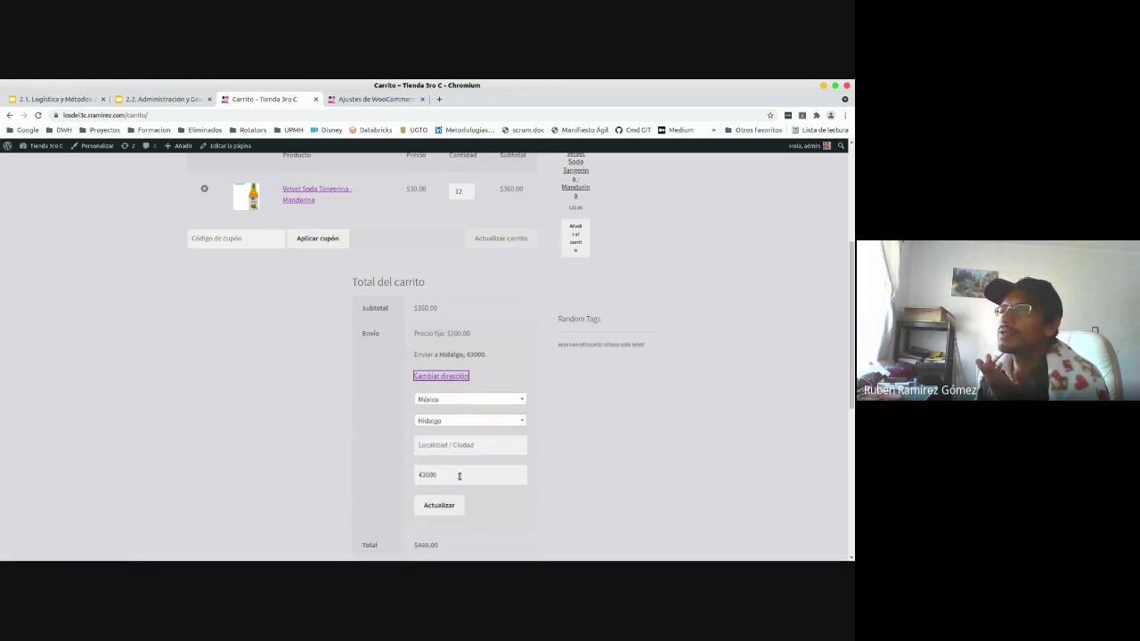
click(459, 476)
click(487, 421)
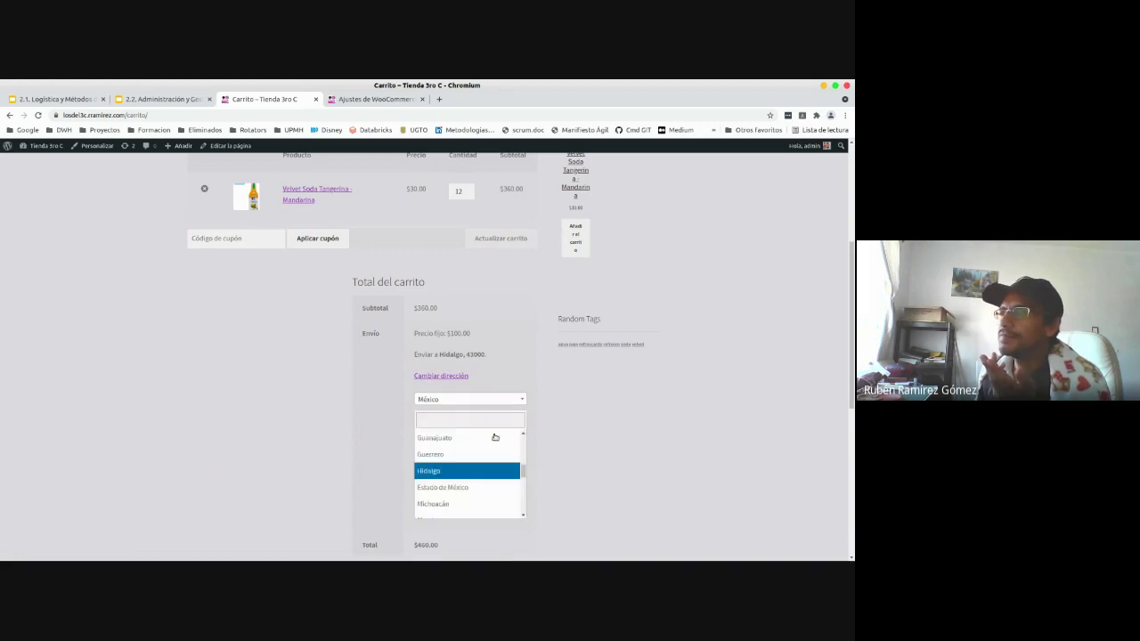
click(478, 487)
click(473, 471)
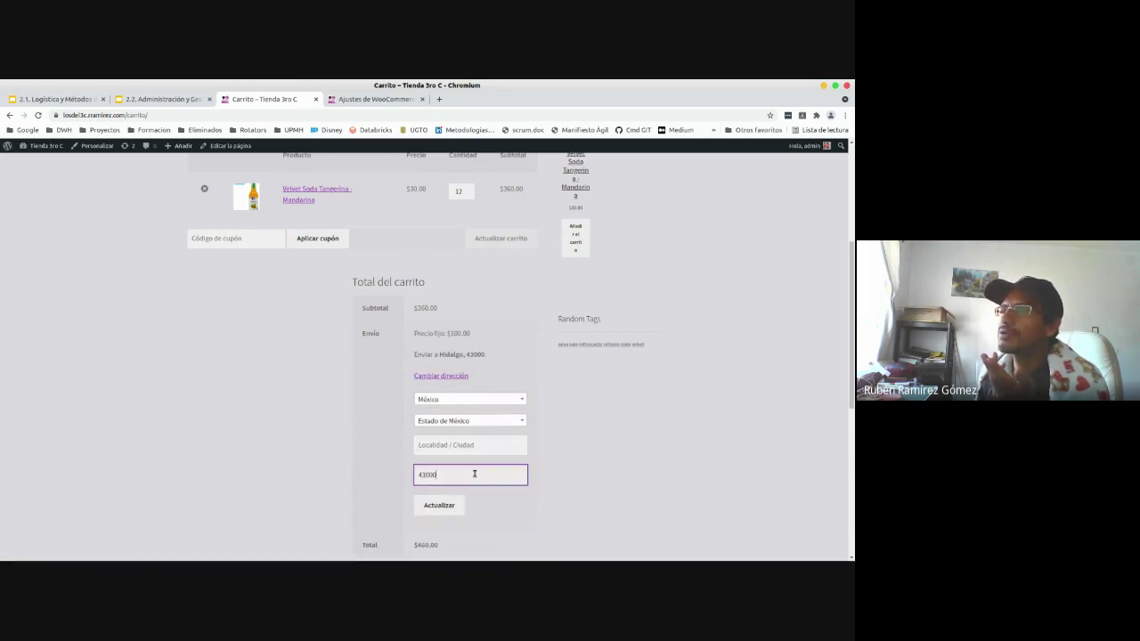
double_click(474, 474)
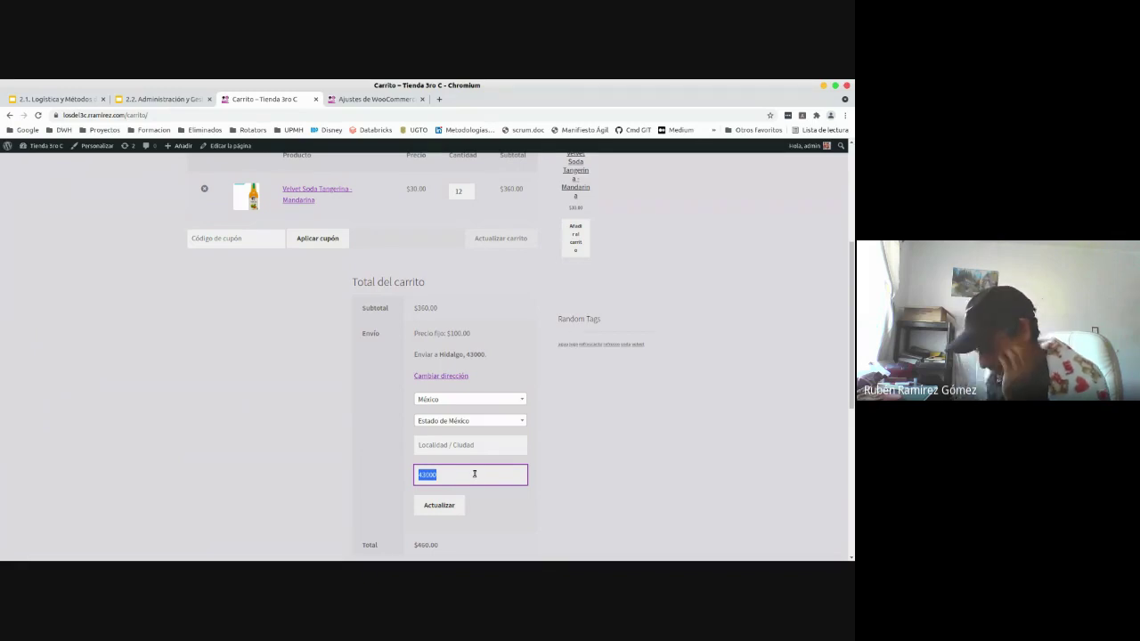
key(BackSpace)
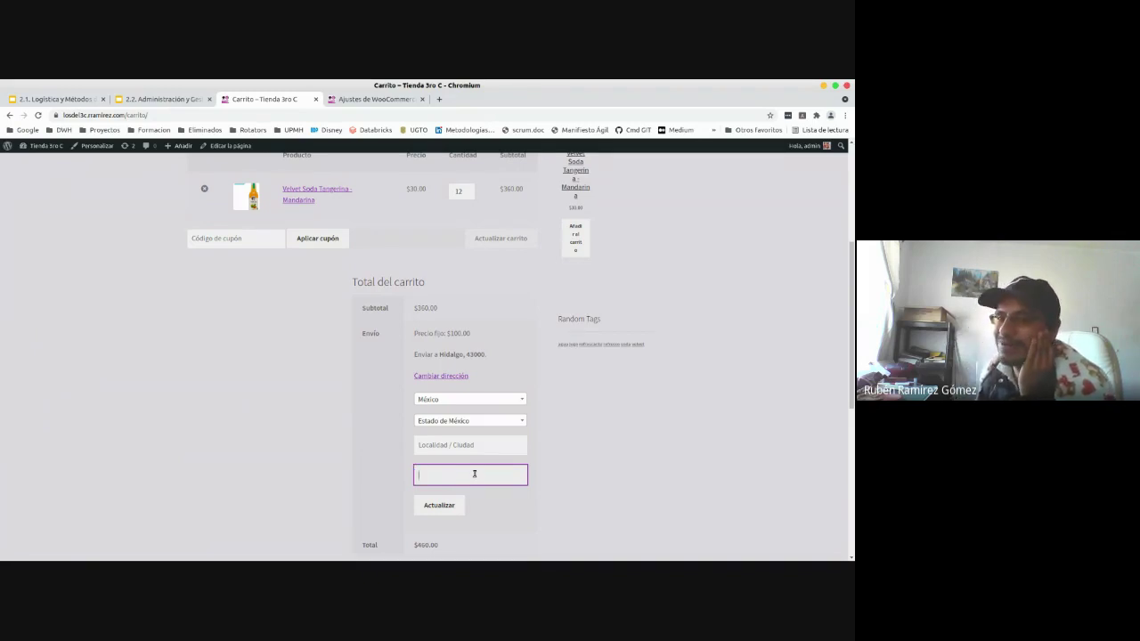
click(385, 420)
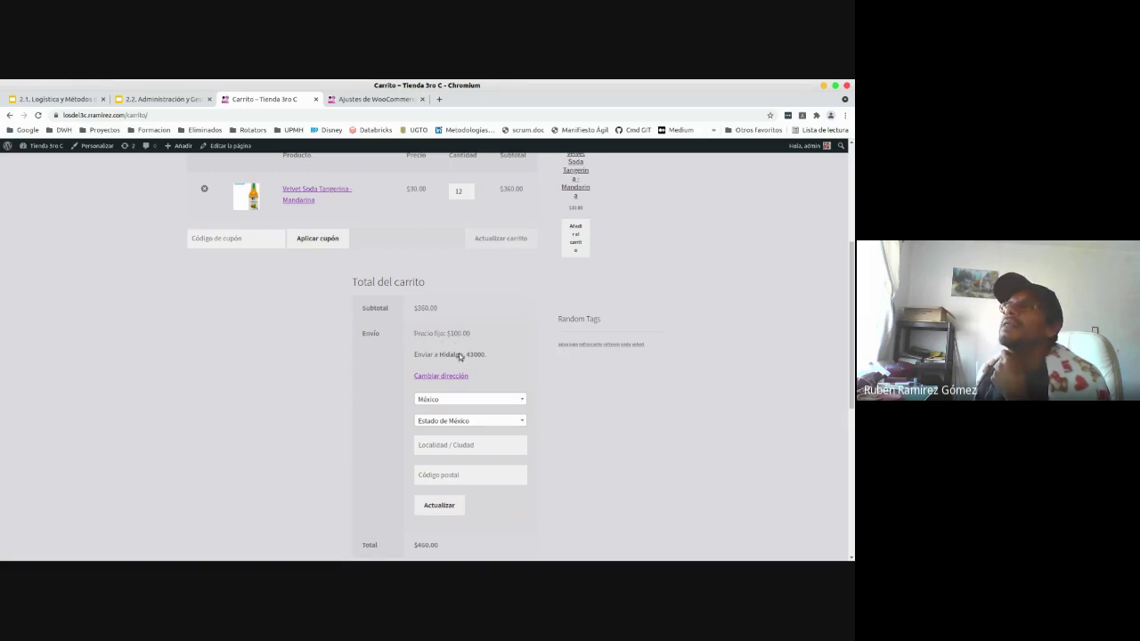
Update the shipping calculator for Estado de México, showing $250.00 Precio fijo and $610.00 total
click(426, 504)
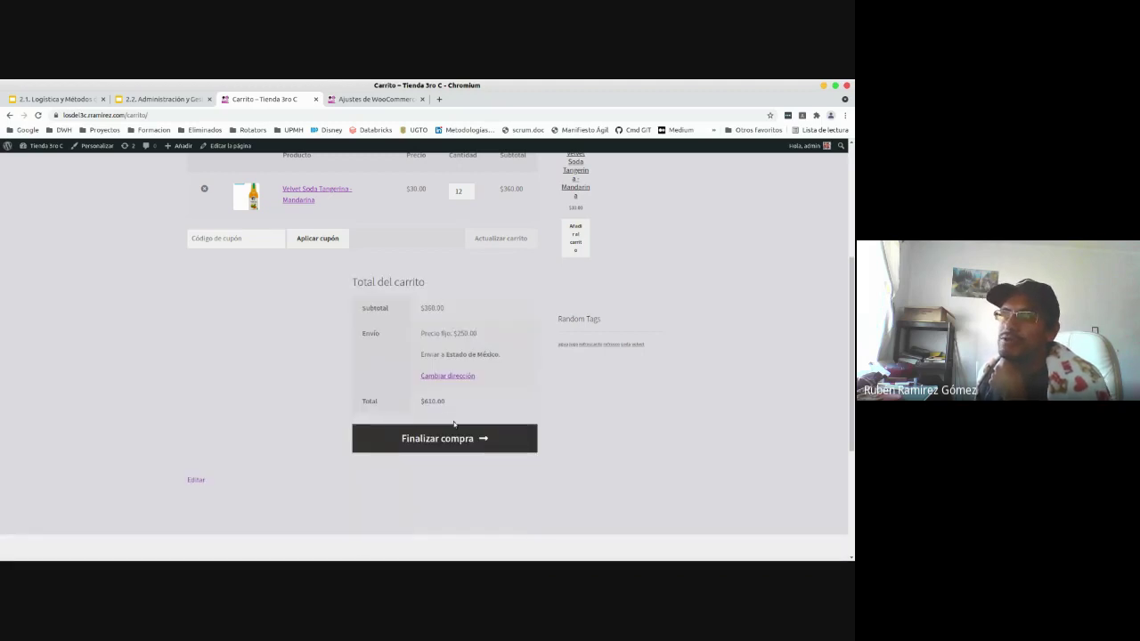
click(486, 337)
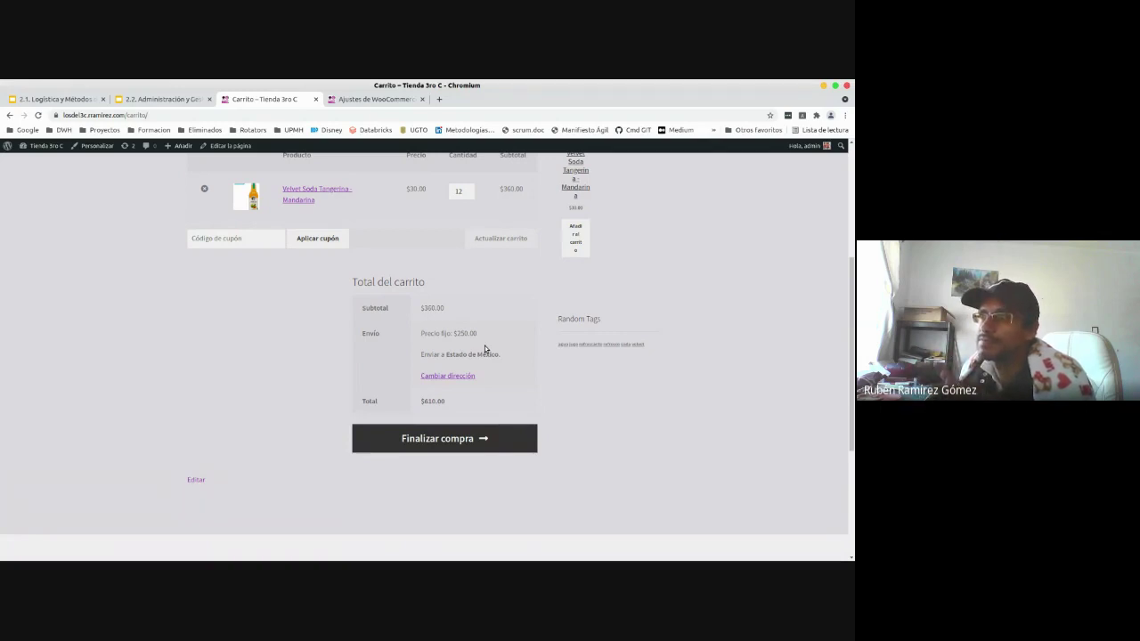
click(463, 439)
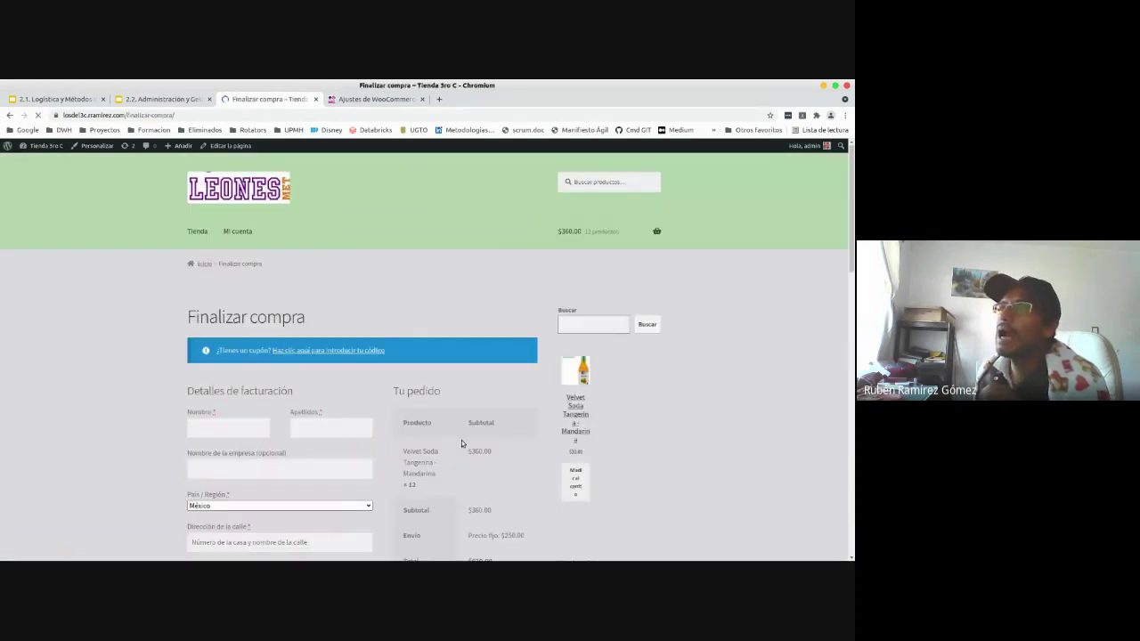
scroll(441, 436, down, 1)
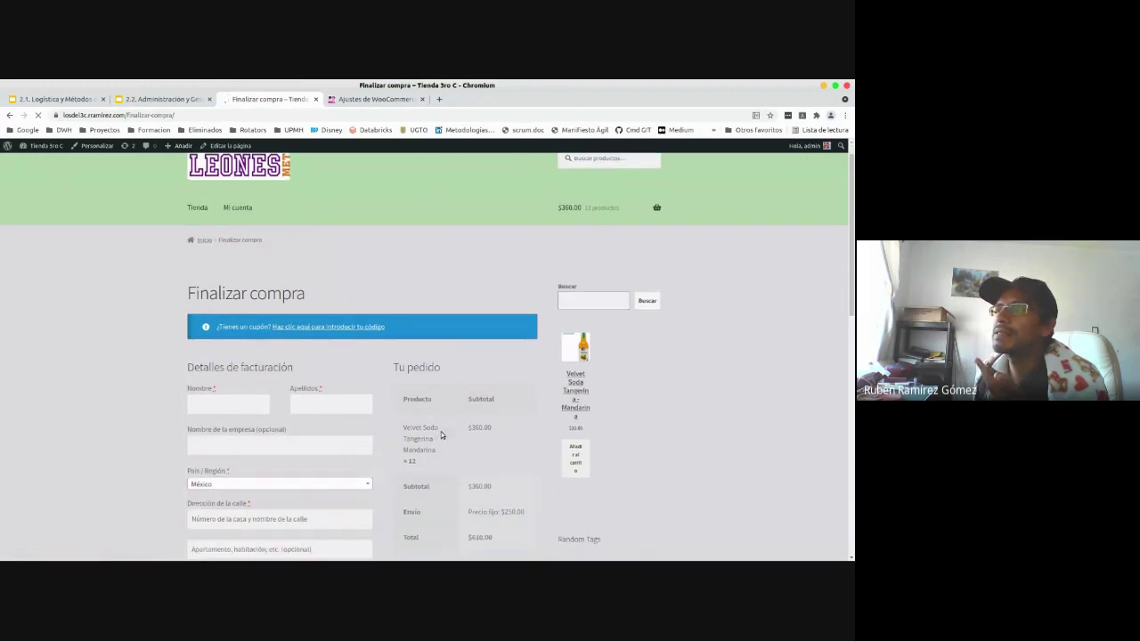
scroll(440, 430, down, 3)
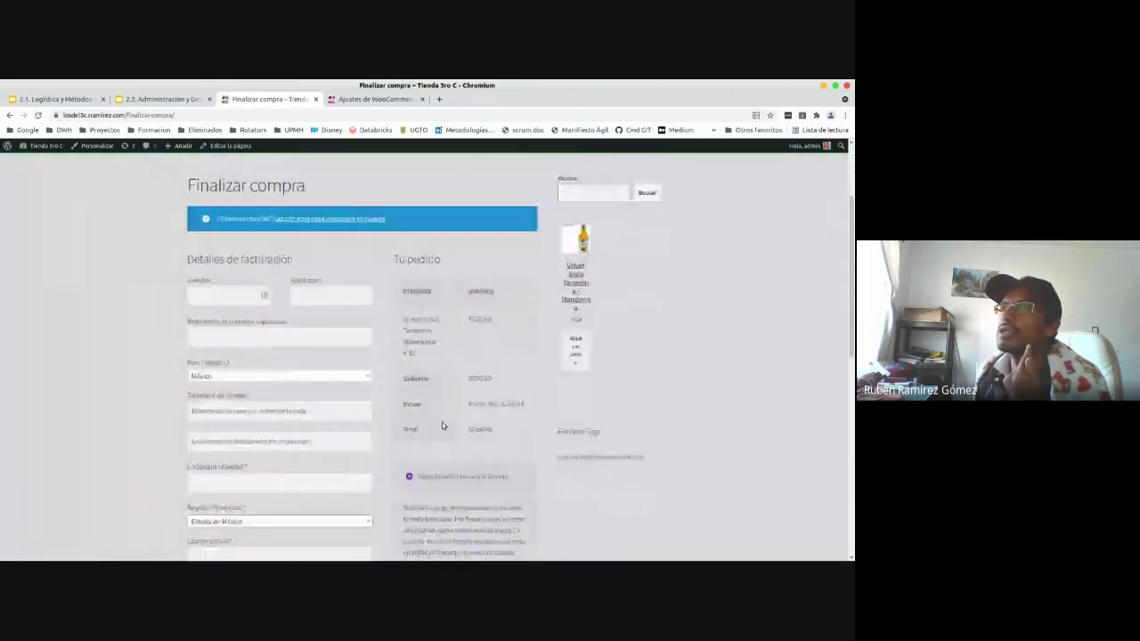
scroll(442, 424, down, 6)
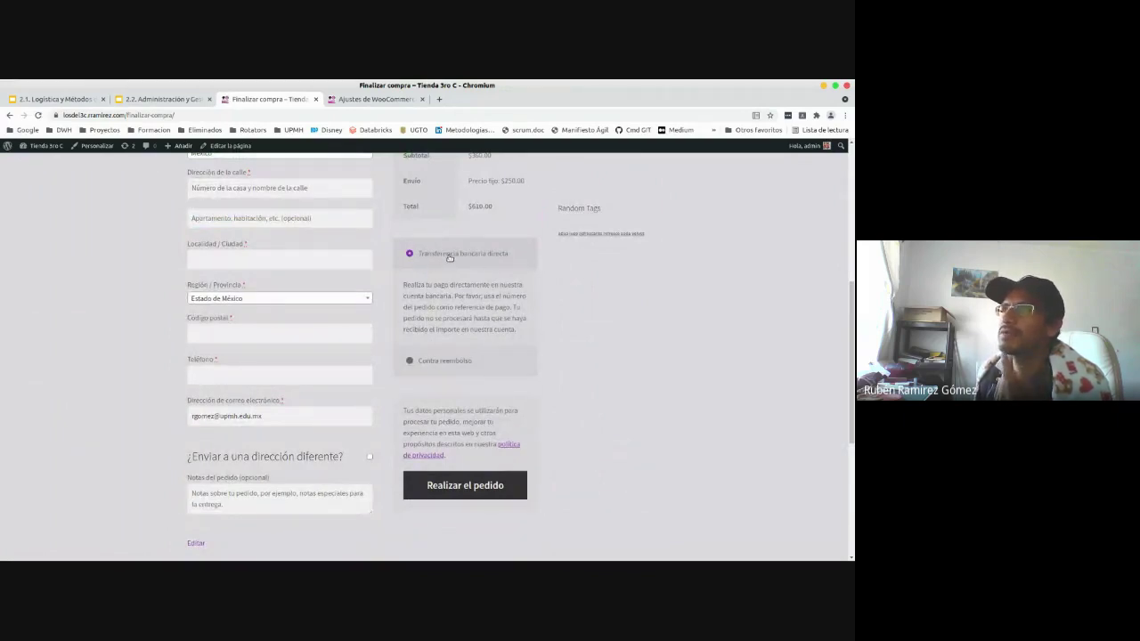
click(427, 360)
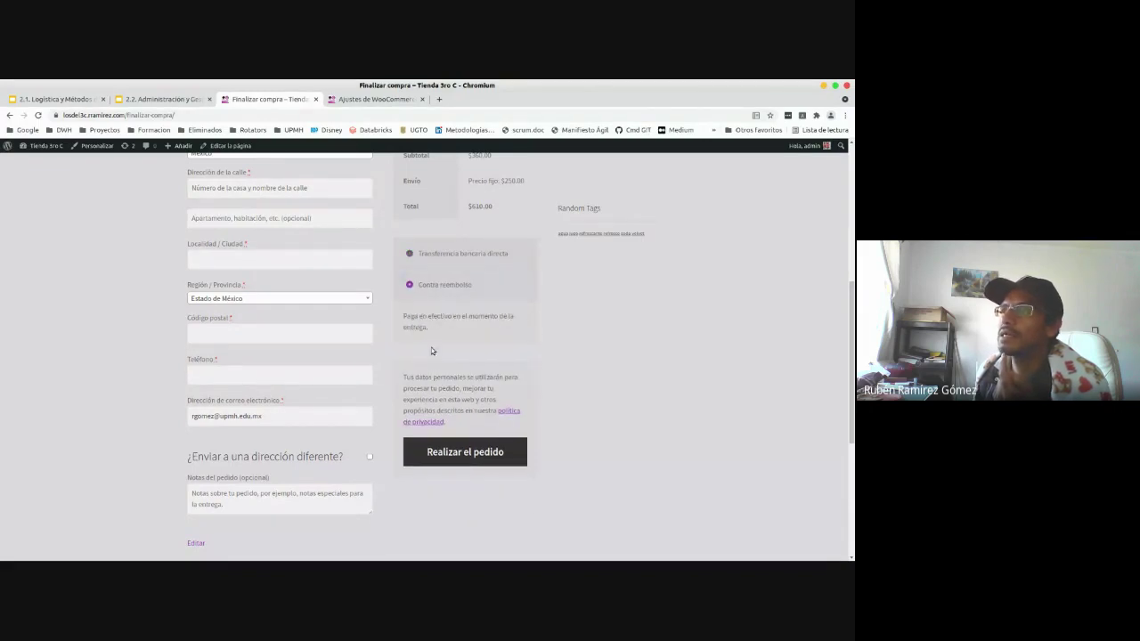
click(436, 257)
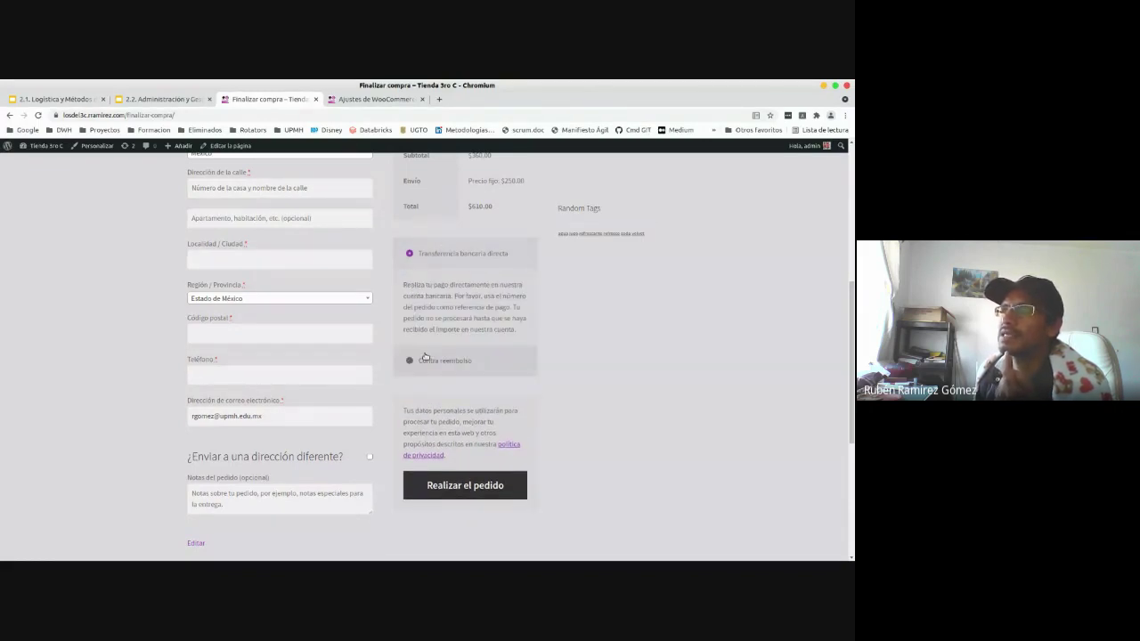
click(424, 360)
scroll(428, 365, up, 3)
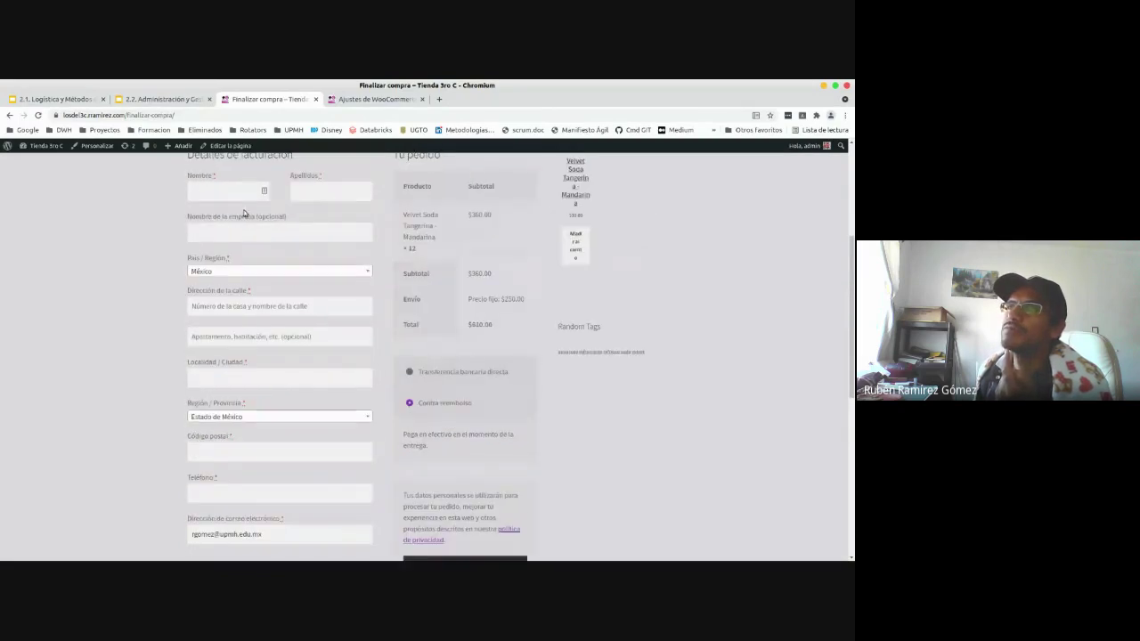
scroll(245, 222, up, 1)
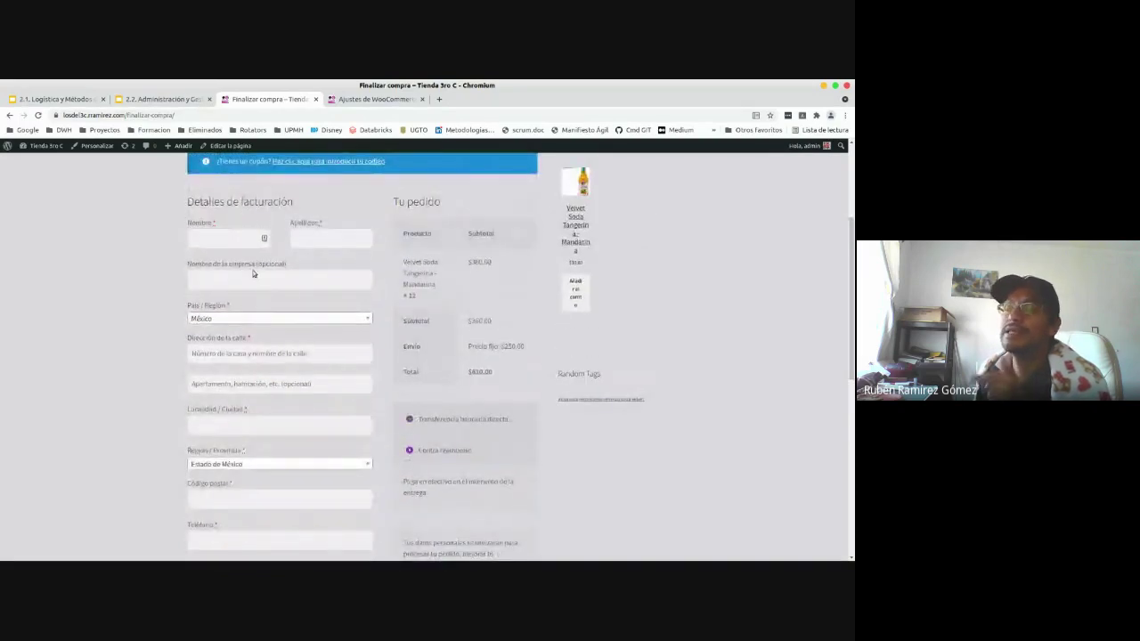
scroll(286, 275, down, 1)
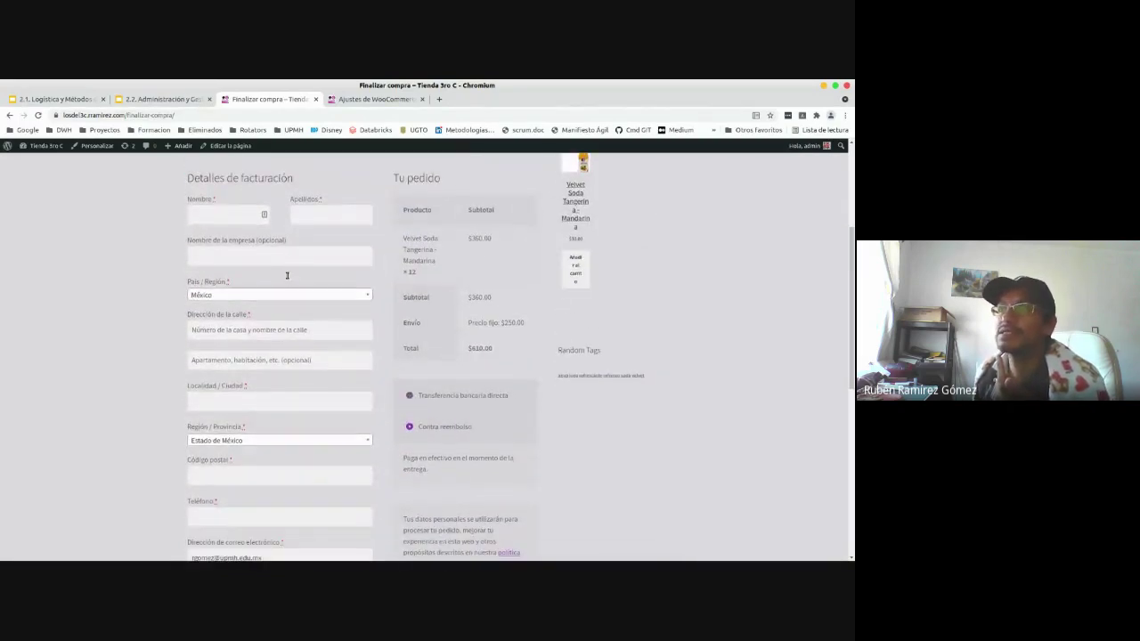
scroll(287, 279, up, 2)
scroll(287, 279, down, 4)
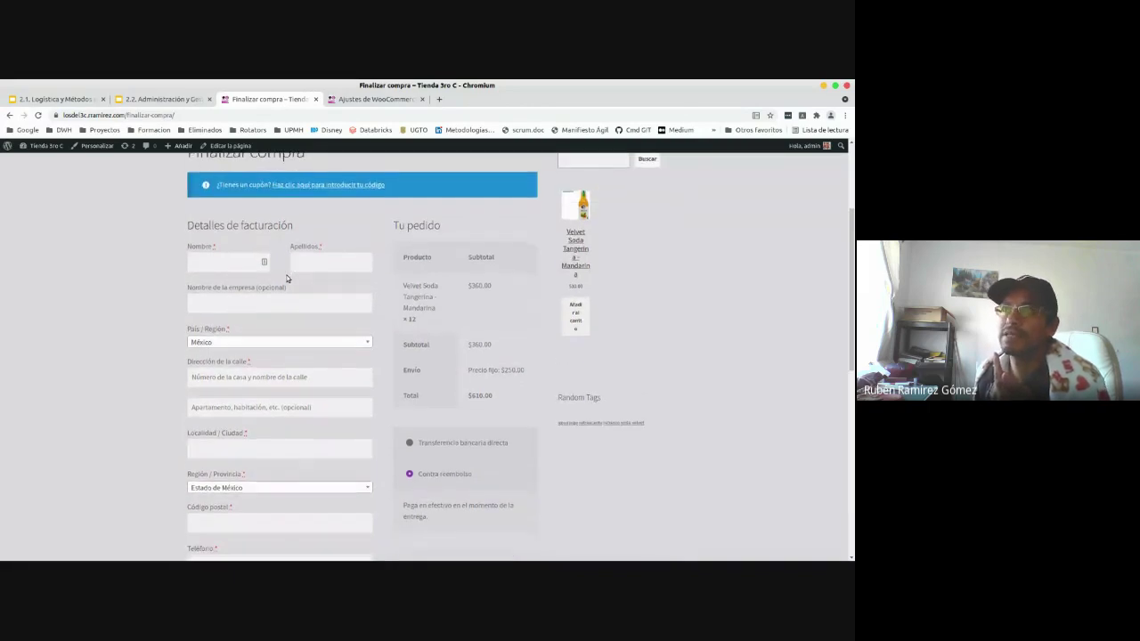
scroll(286, 279, down, 3)
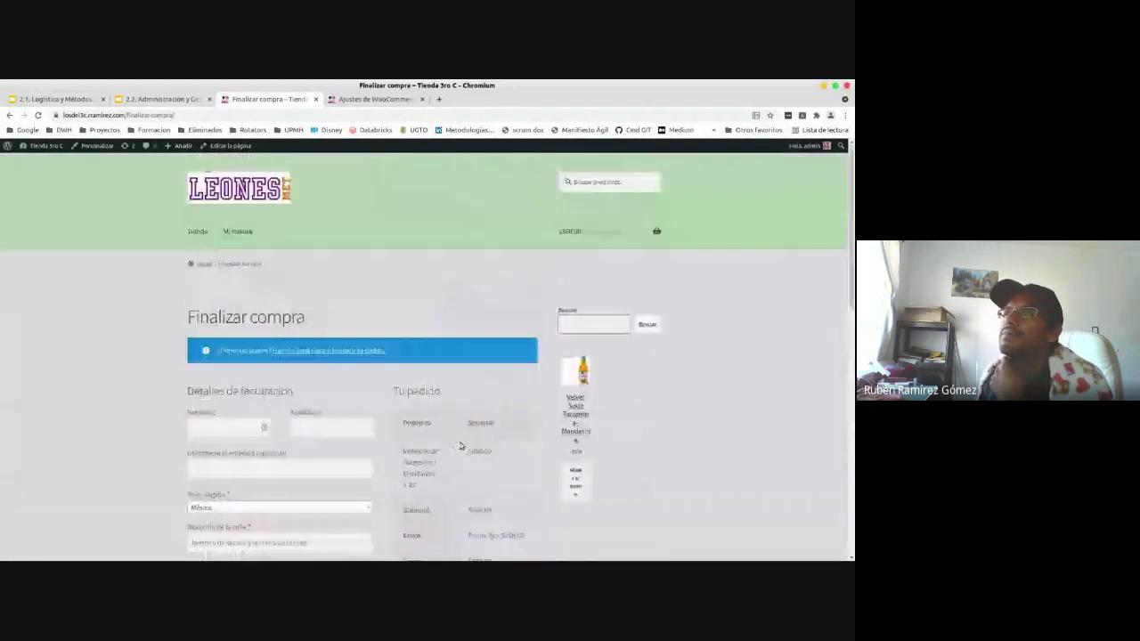
double_click(481, 422)
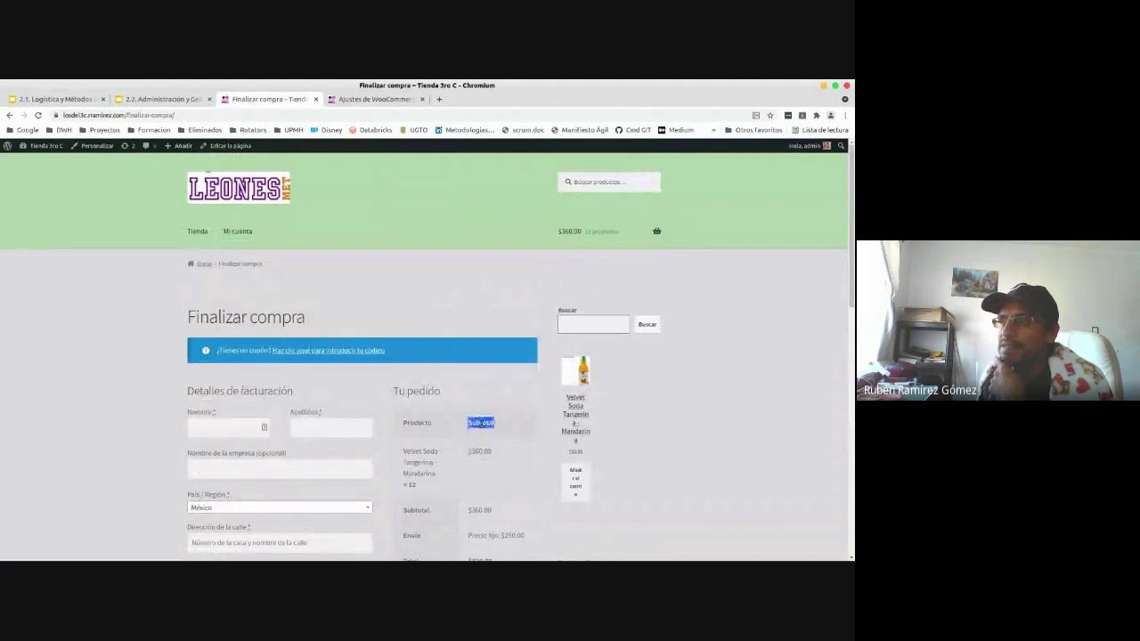
click(478, 449)
scroll(479, 447, down, 1)
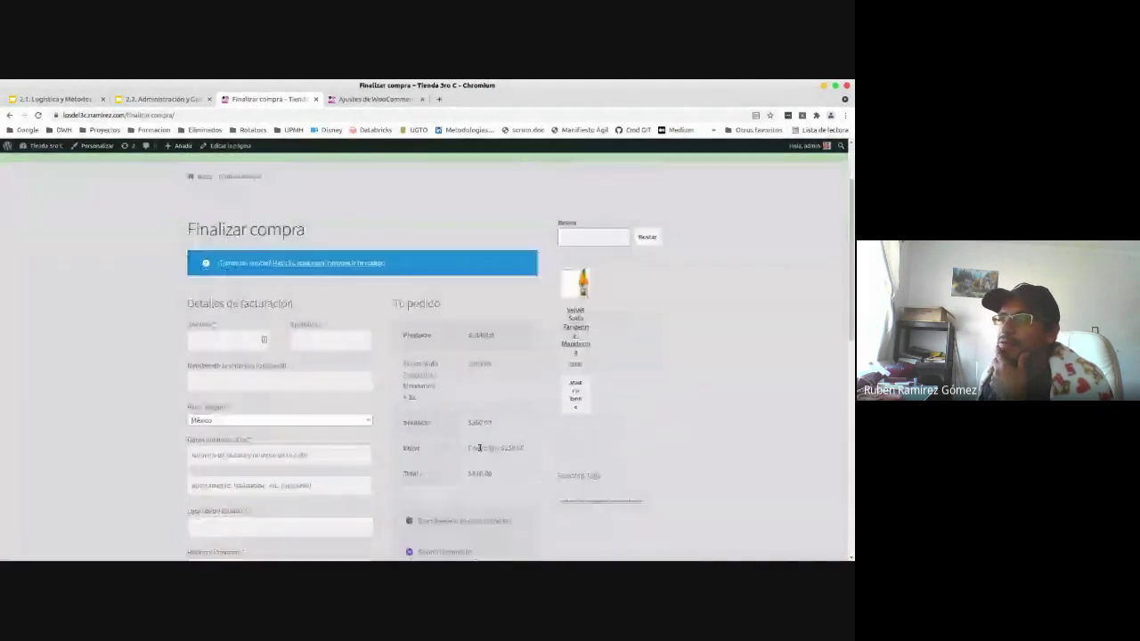
scroll(479, 448, down, 5)
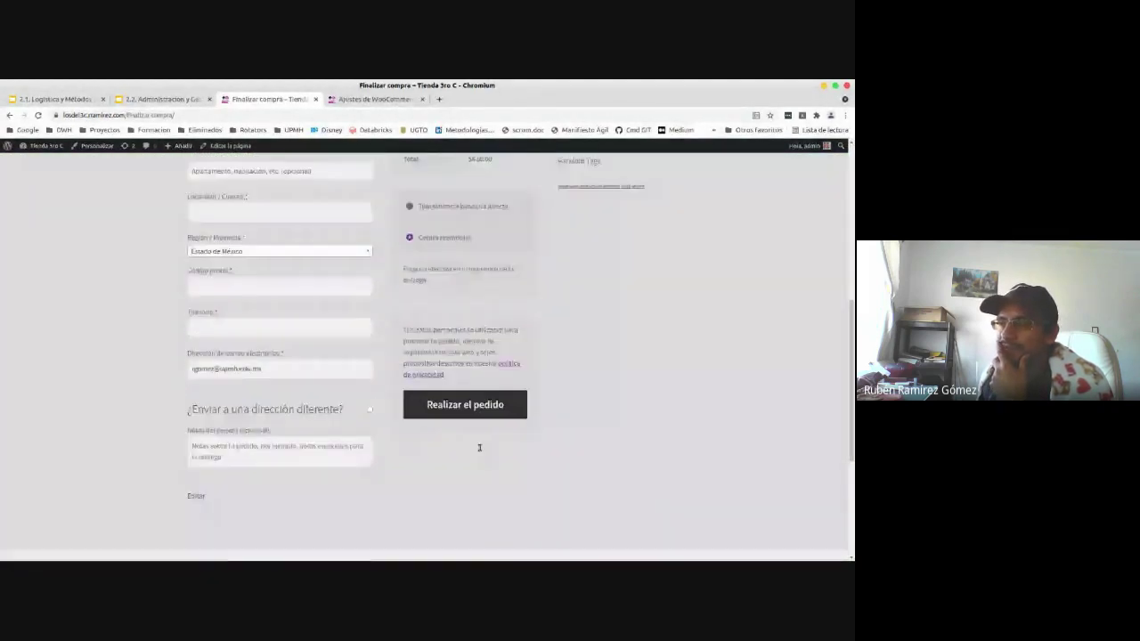
scroll(479, 448, down, 2)
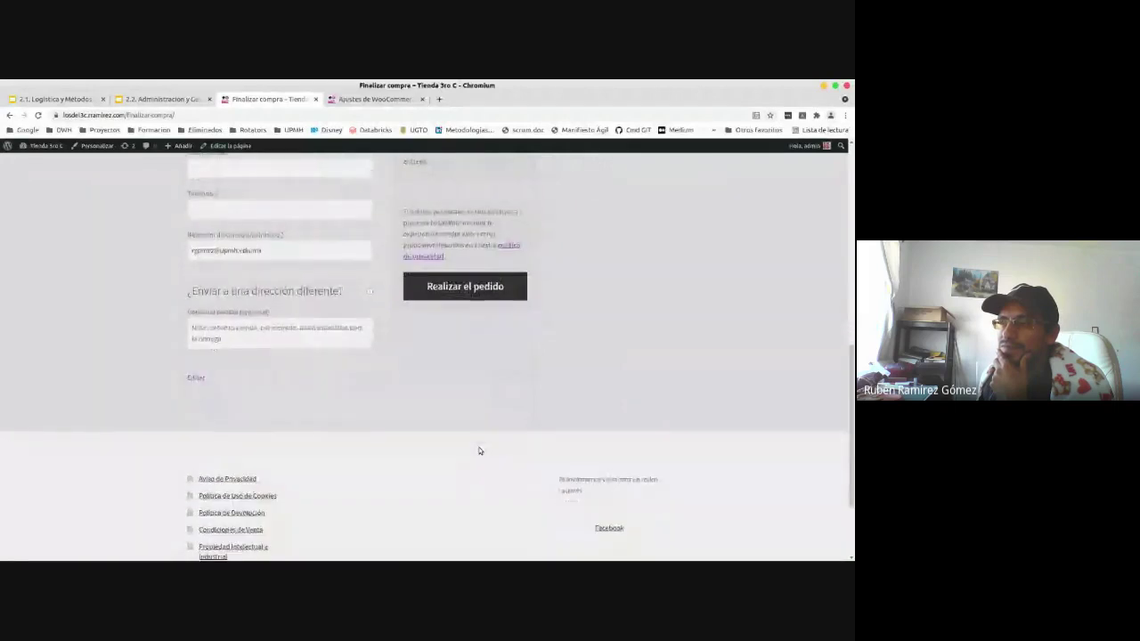
scroll(479, 450, down, 1)
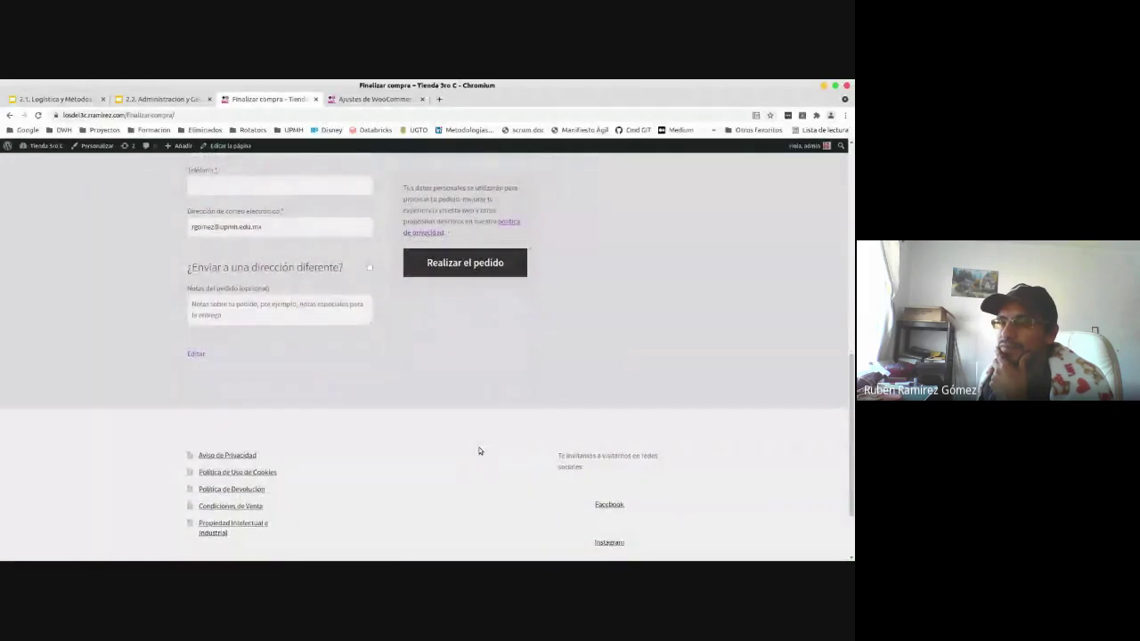
scroll(479, 451, up, 5)
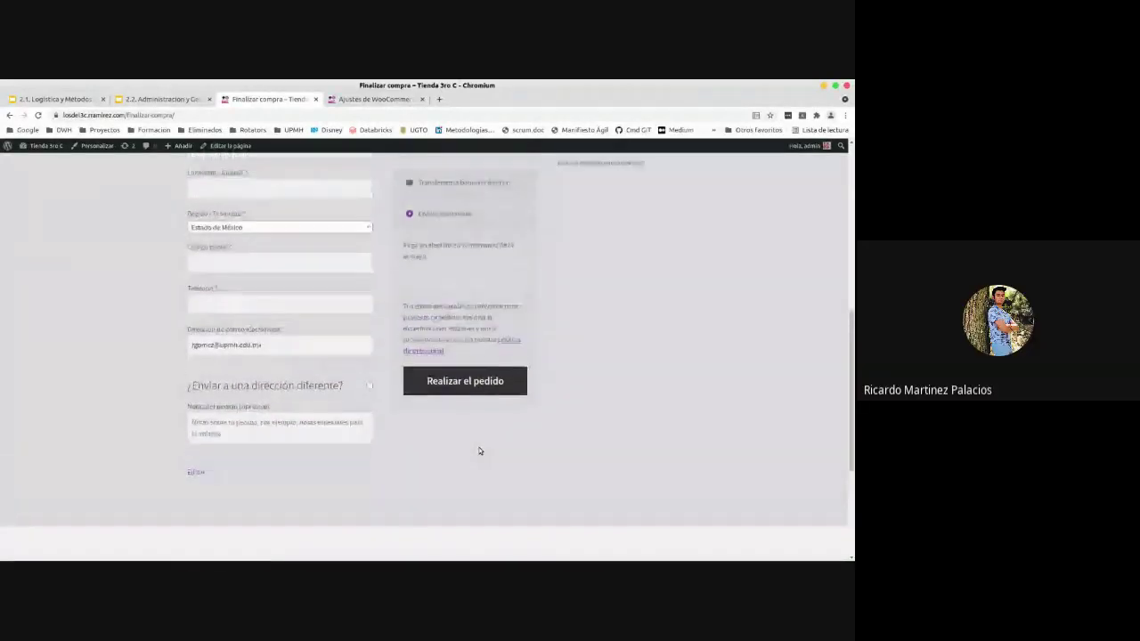
scroll(479, 450, up, 5)
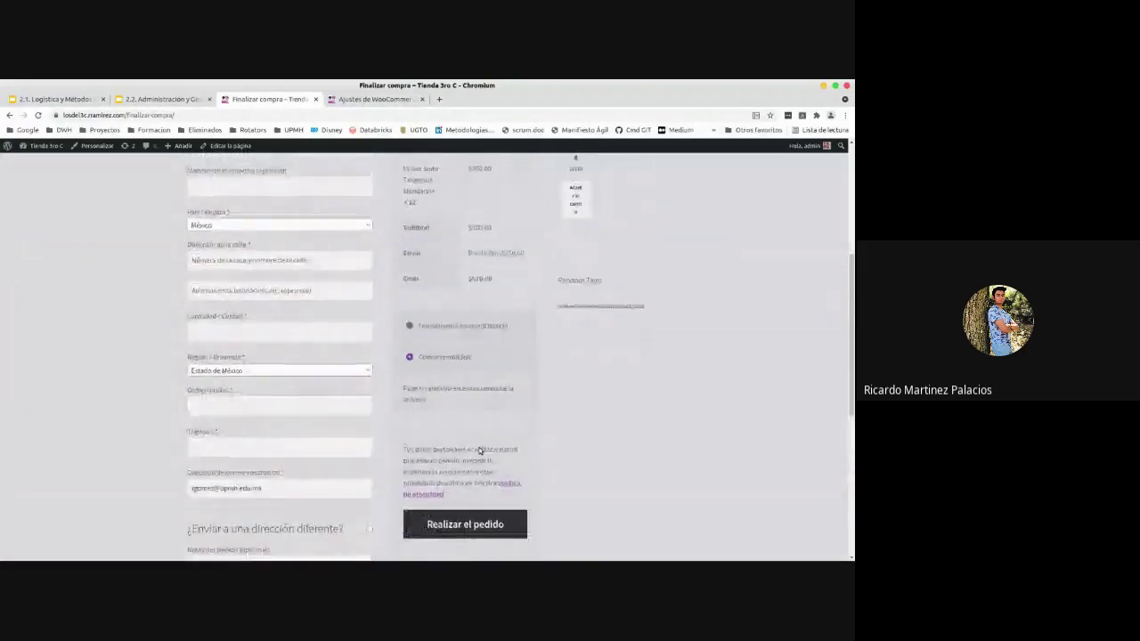
scroll(479, 451, up, 3)
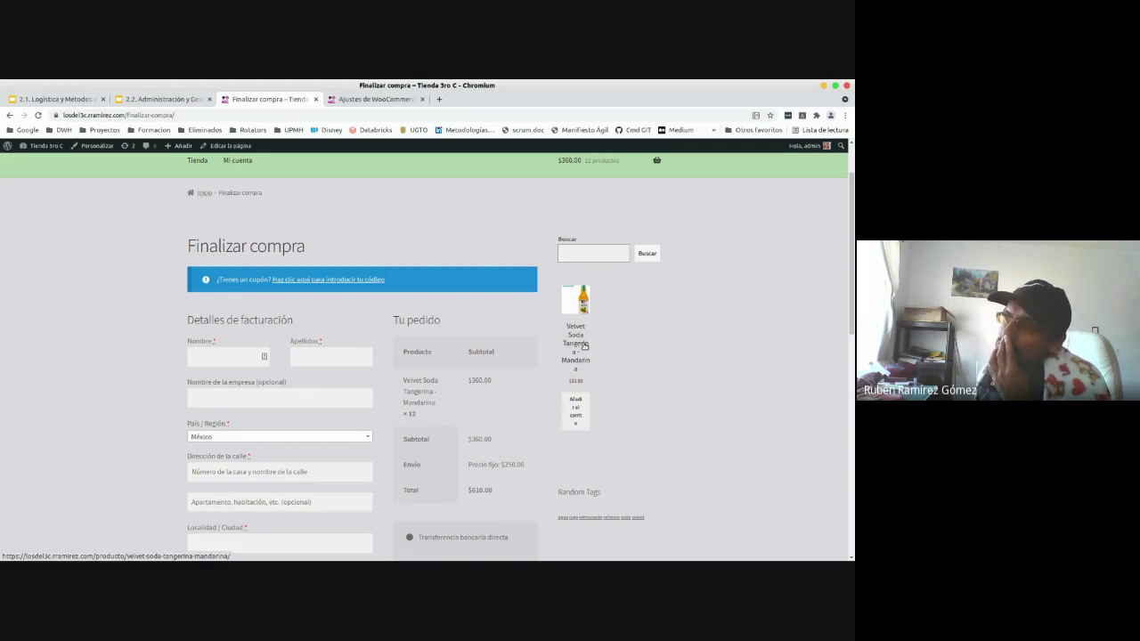
Highlight the × 12 quantity and the $610.00 total in the Tu pedido summary
scroll(512, 398, down, 2)
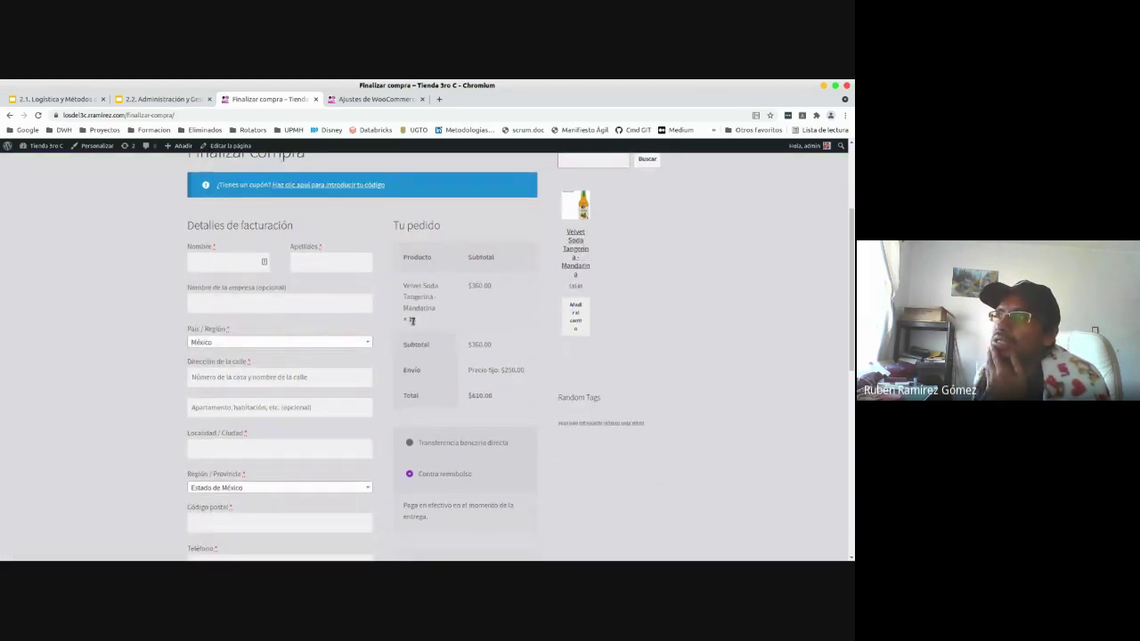
drag(403, 320, 425, 323)
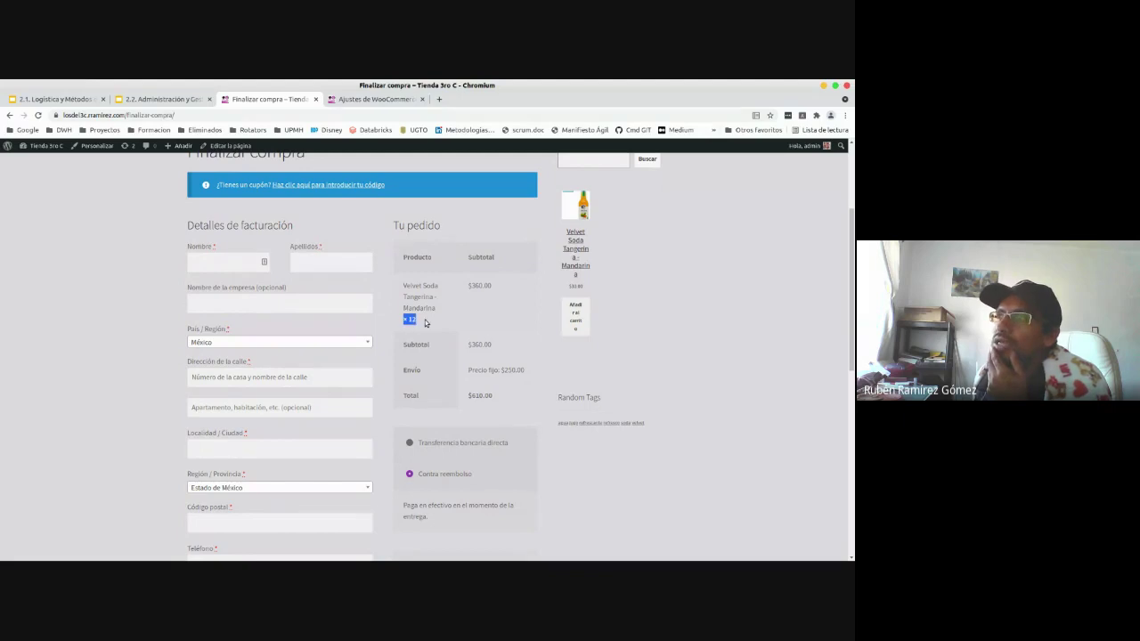
click(505, 373)
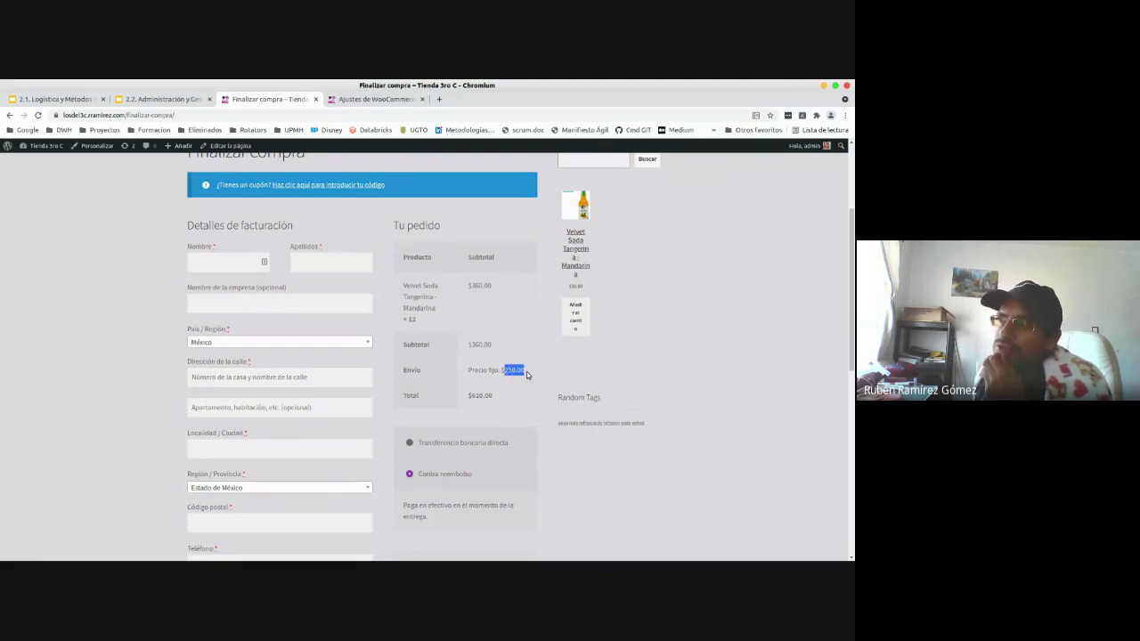
double_click(495, 396)
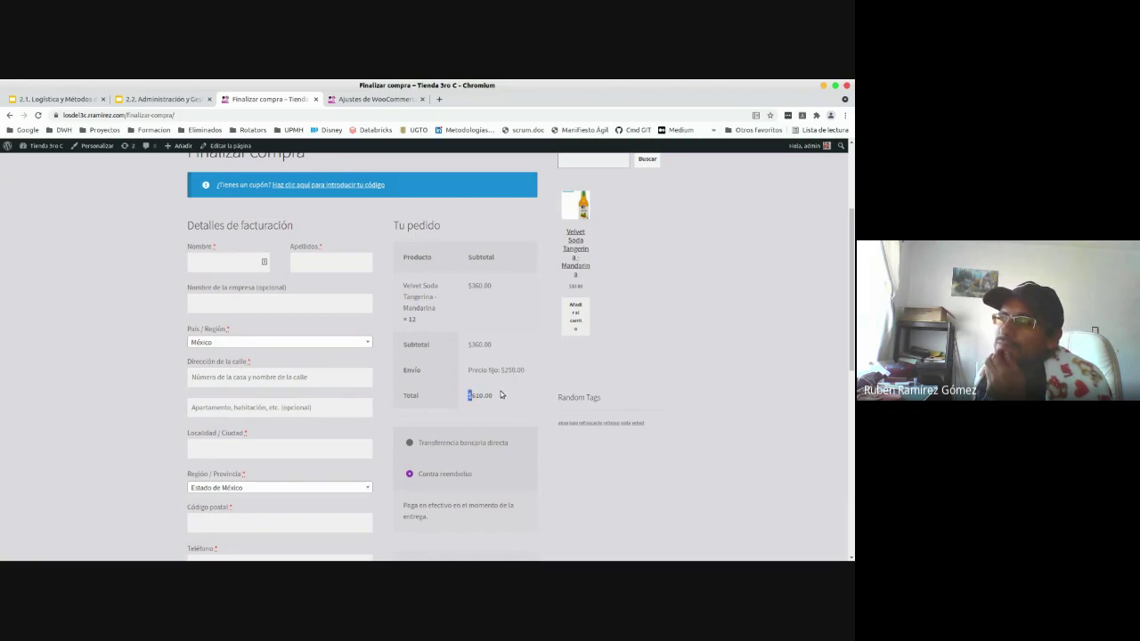
click(499, 401)
drag(499, 401, 467, 405)
click(474, 416)
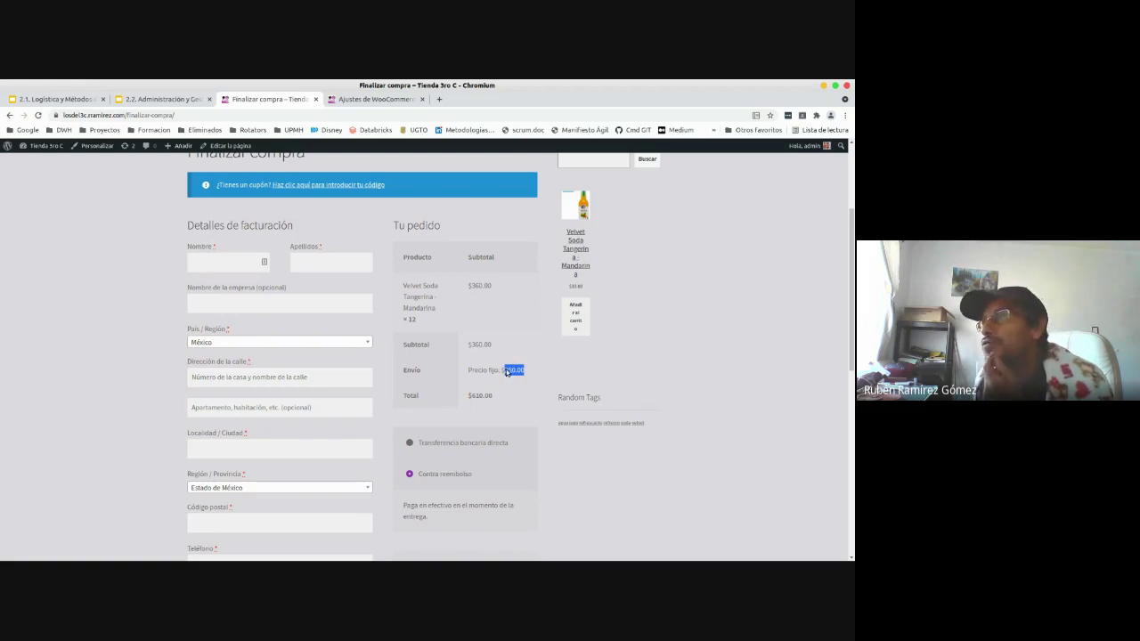
Go back to the Carrito page via the header cart total
scroll(519, 392, up, 1)
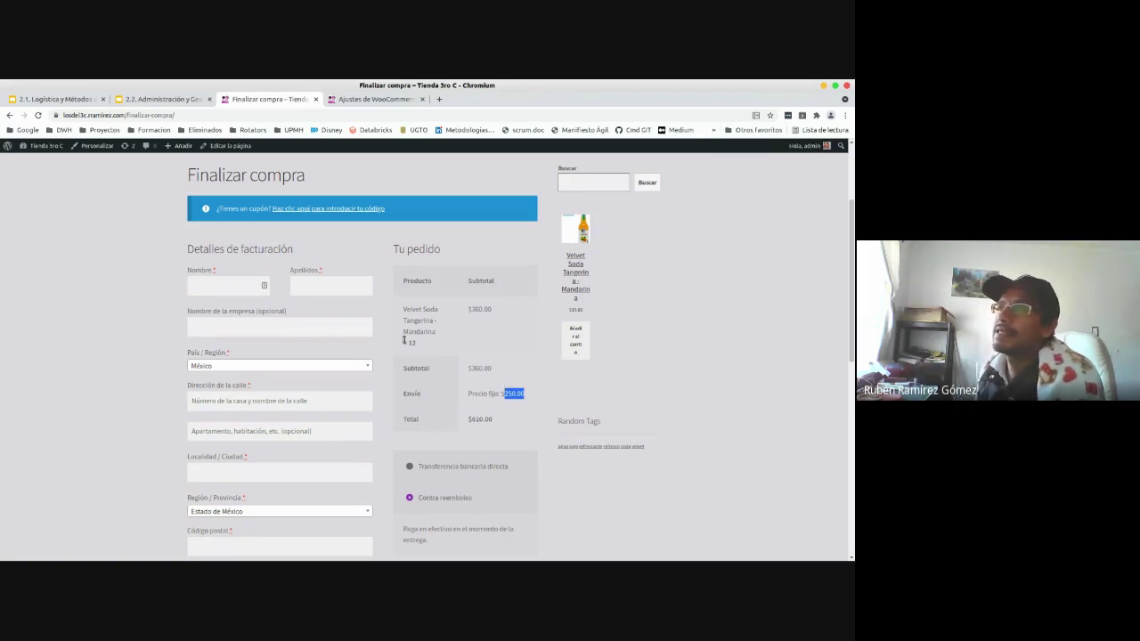
scroll(413, 336, up, 1)
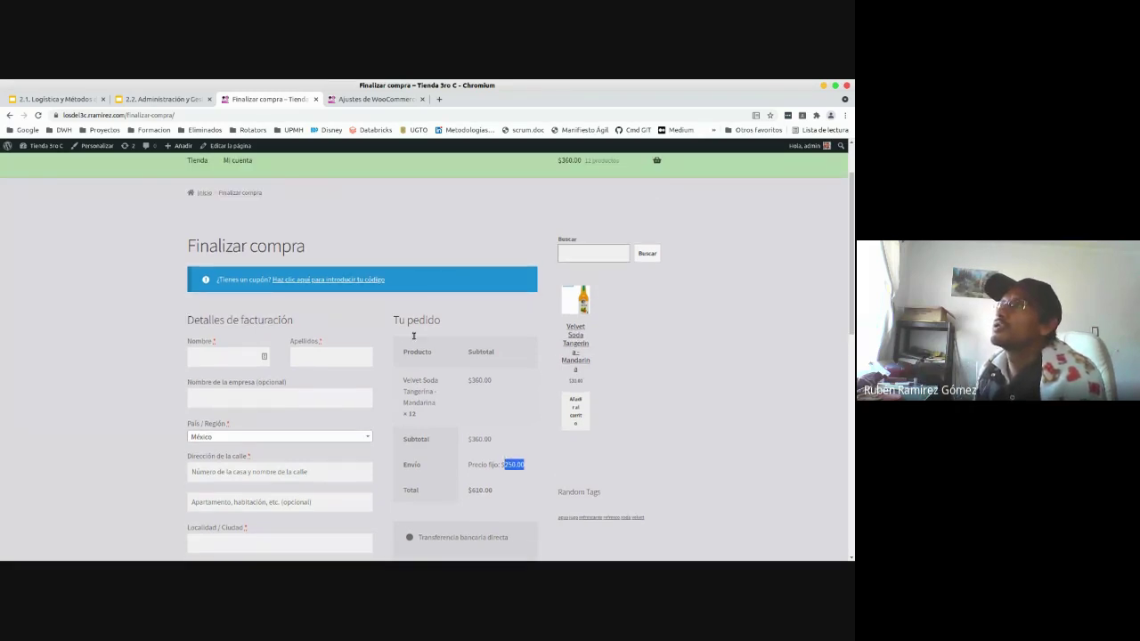
scroll(413, 336, up, 1)
click(588, 233)
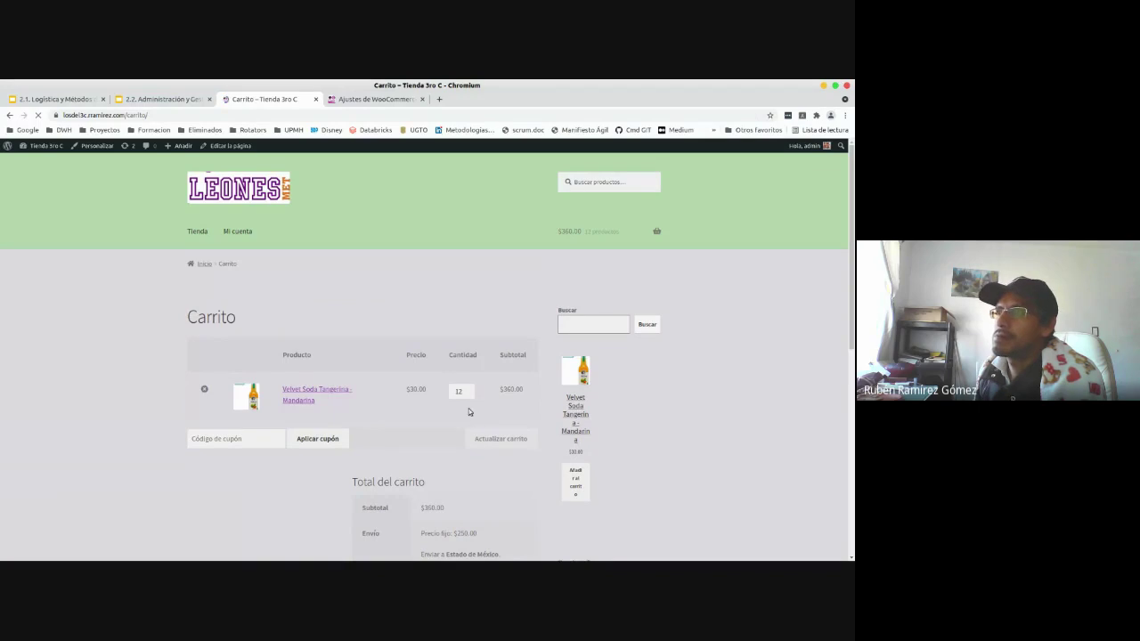
Change the Velvet Soda Tangerina - Mandarina quantity from 12 to 50 and update the cart
double_click(456, 391)
scroll(417, 429, down, 1)
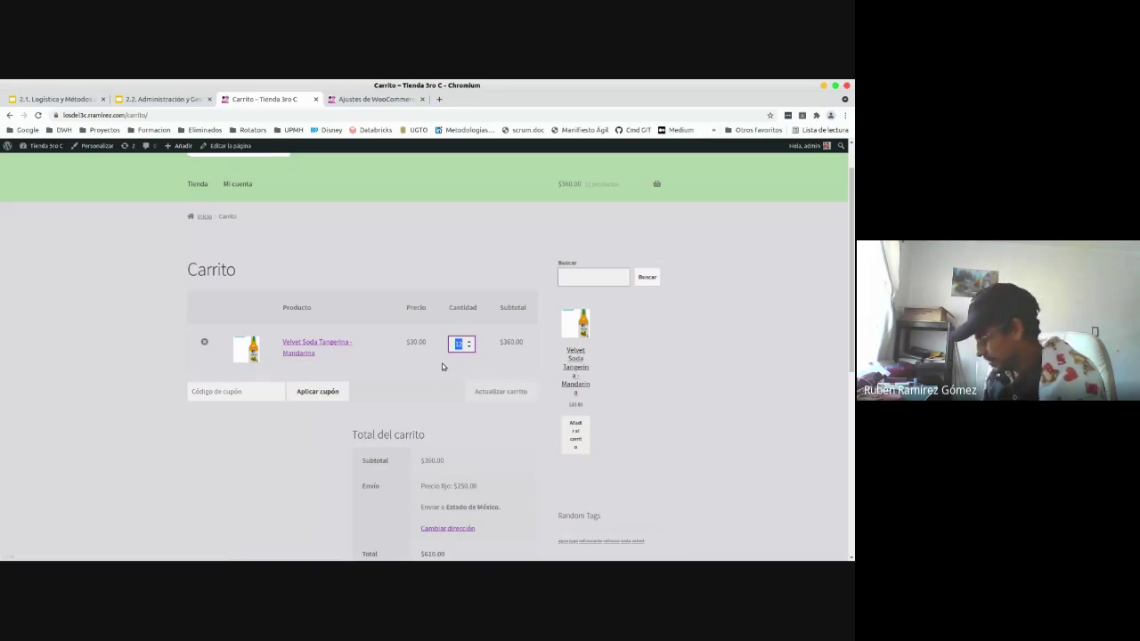
text(50)
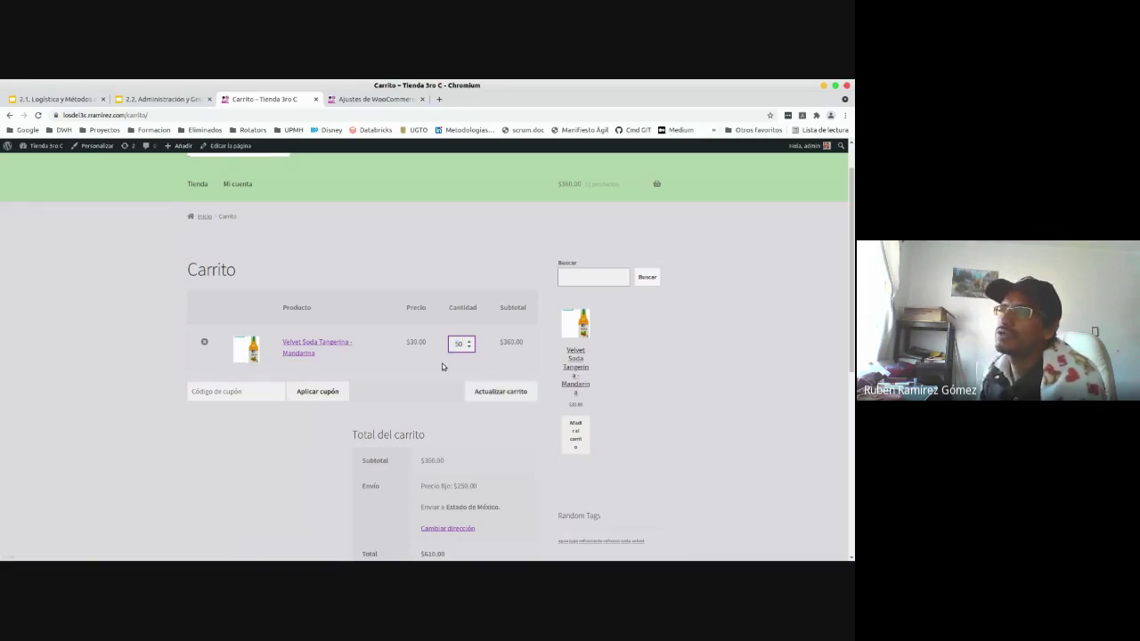
click(504, 391)
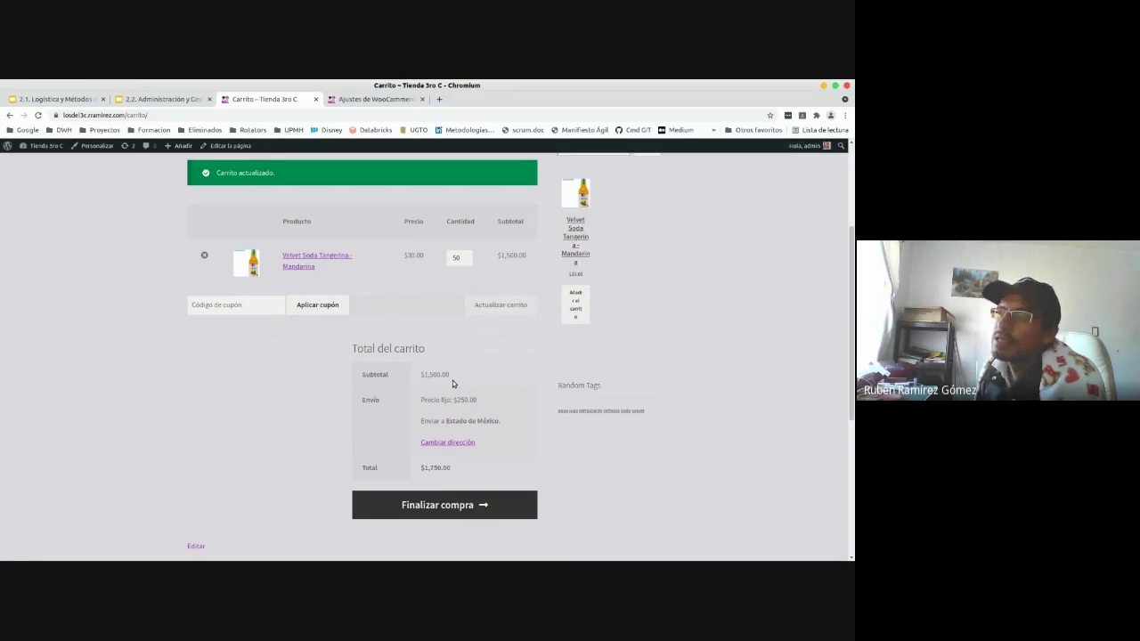
scroll(471, 387, down, 1)
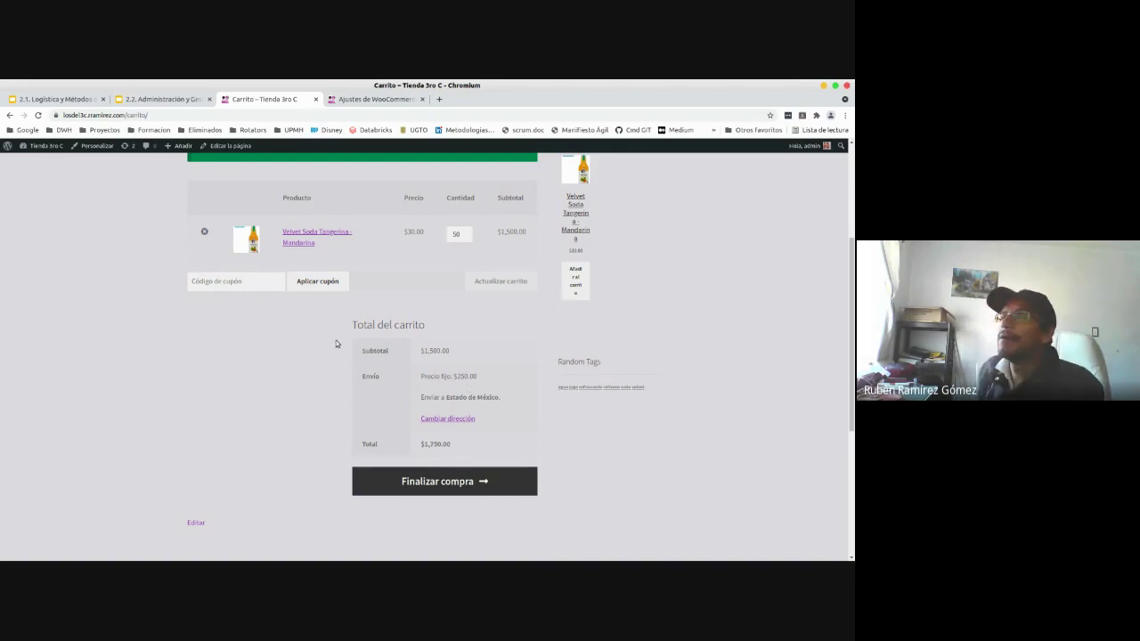
Switch to the Google Slides tab showing the 'Otras opciones' payment slide
click(378, 99)
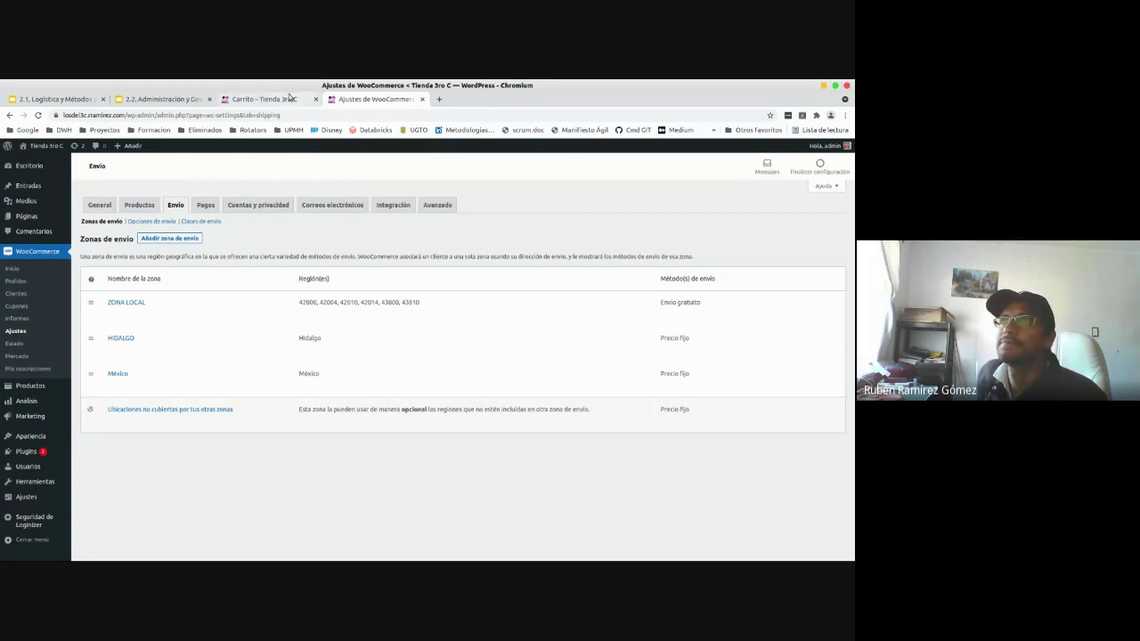
click(282, 98)
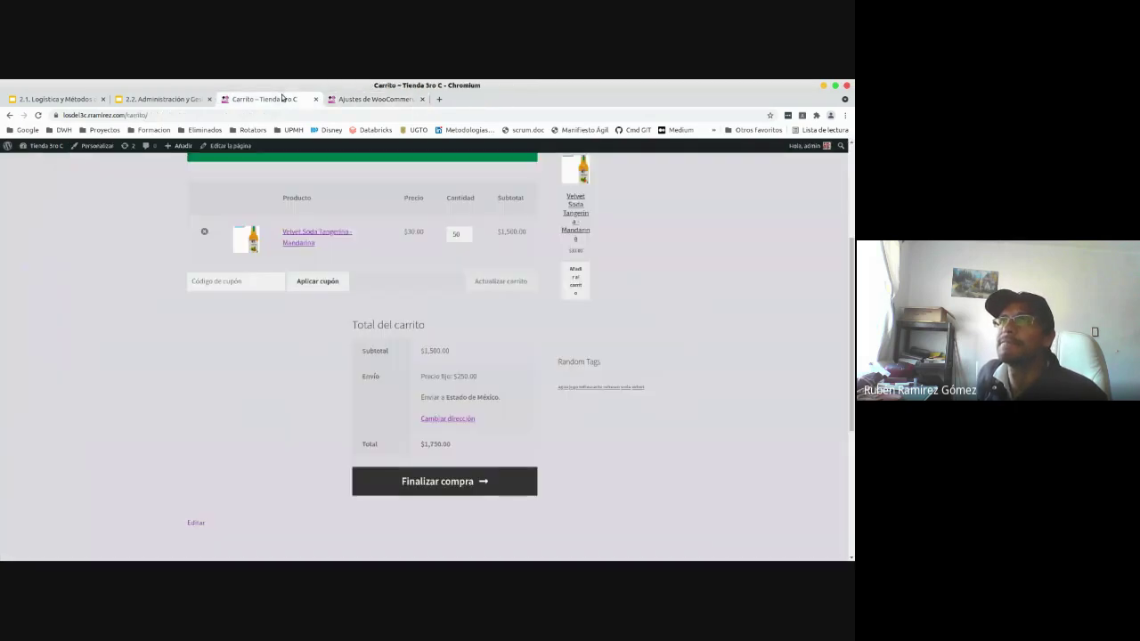
click(351, 99)
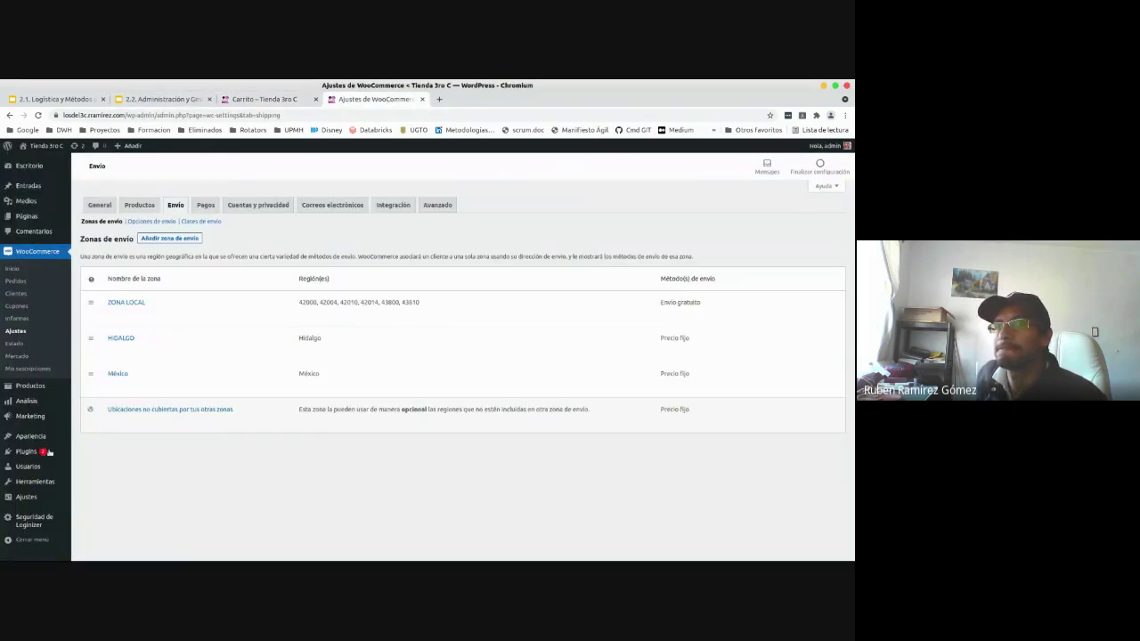
mouse_move(47, 452)
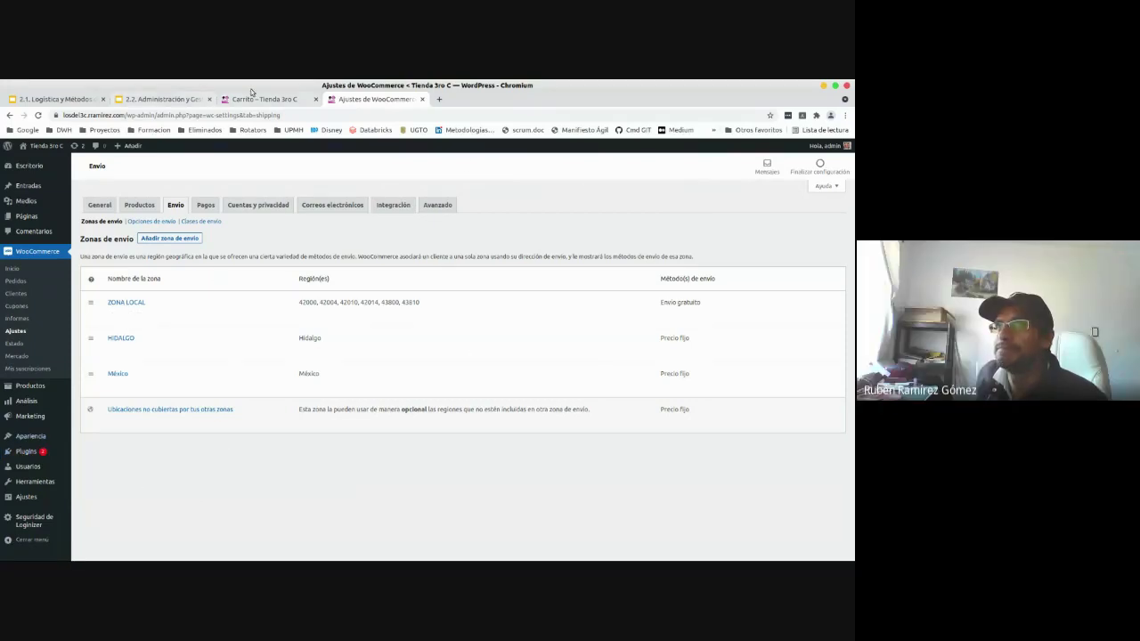
click(80, 97)
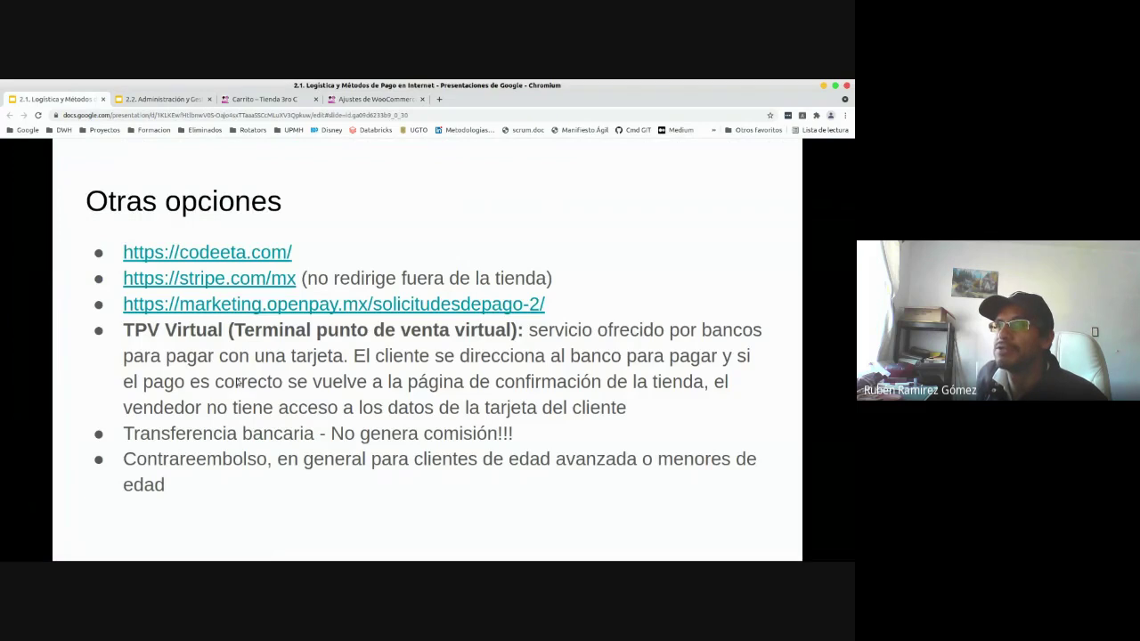
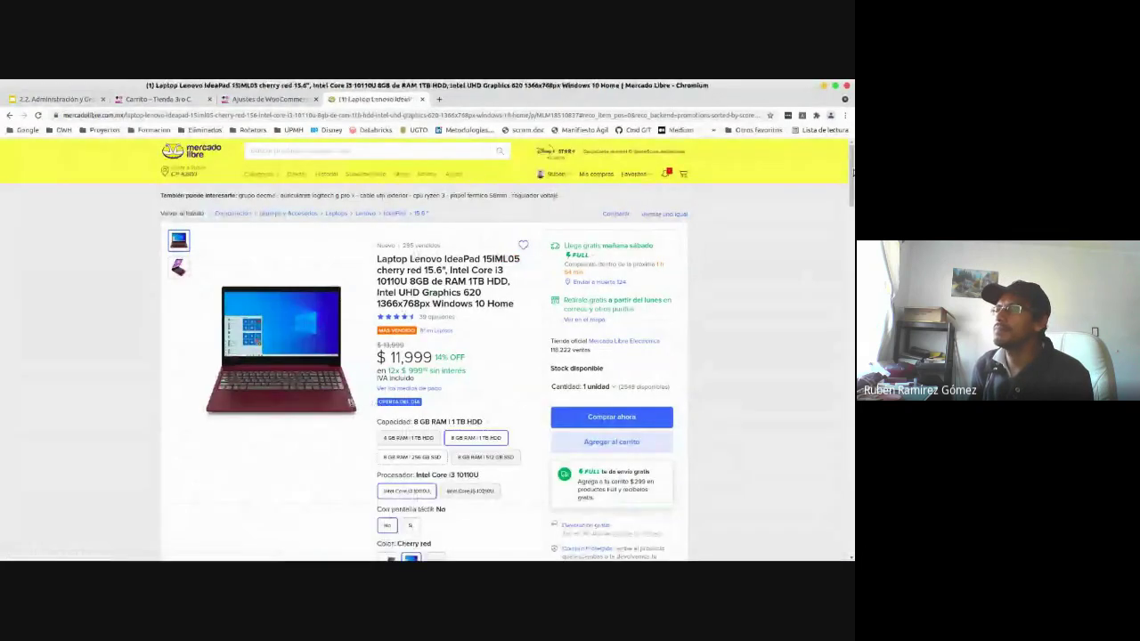
Expand the Mercado Libre laptop listing's full specification tables with 'Ver más características'
scroll(428, 356, down, 5)
drag(852, 218, 850, 297)
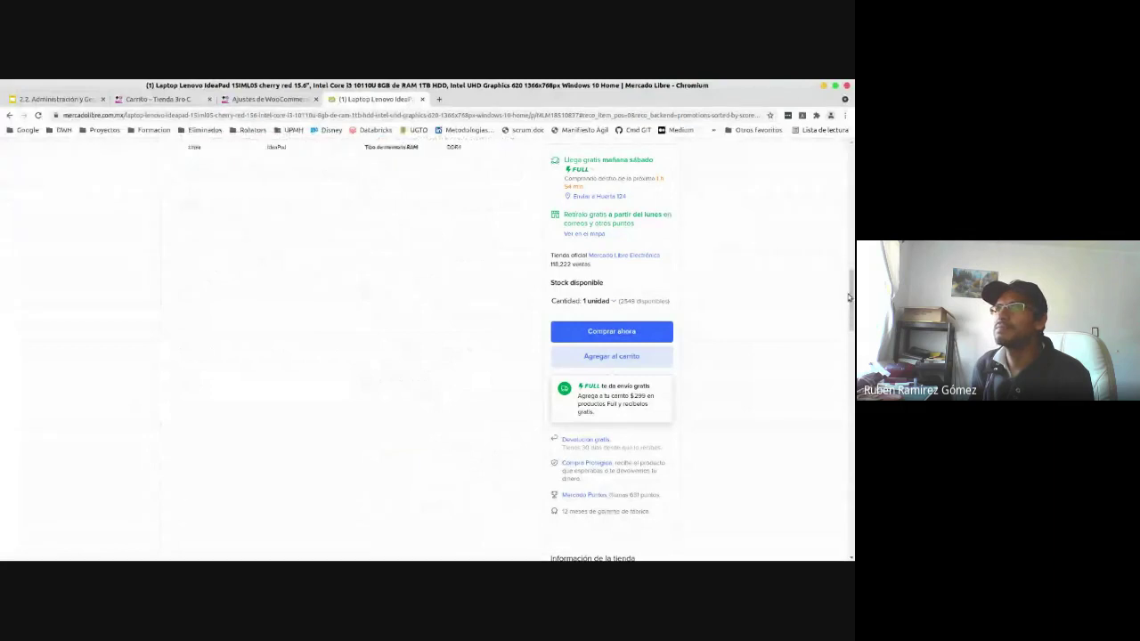
scroll(362, 270, down, 5)
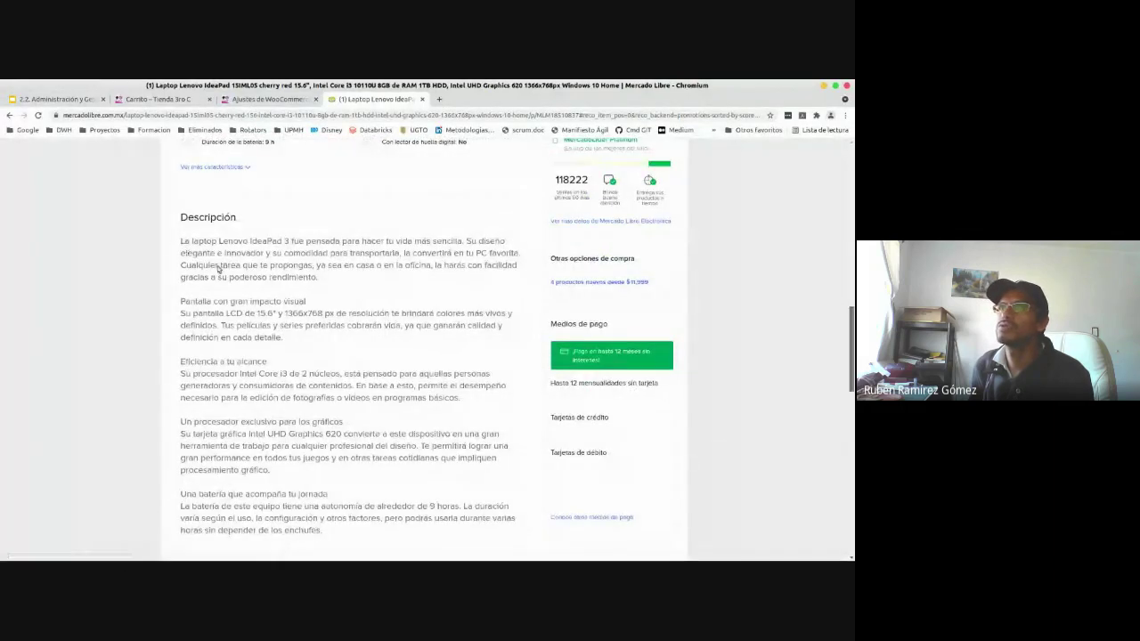
scroll(362, 271, up, 3)
scroll(826, 289, down, 1)
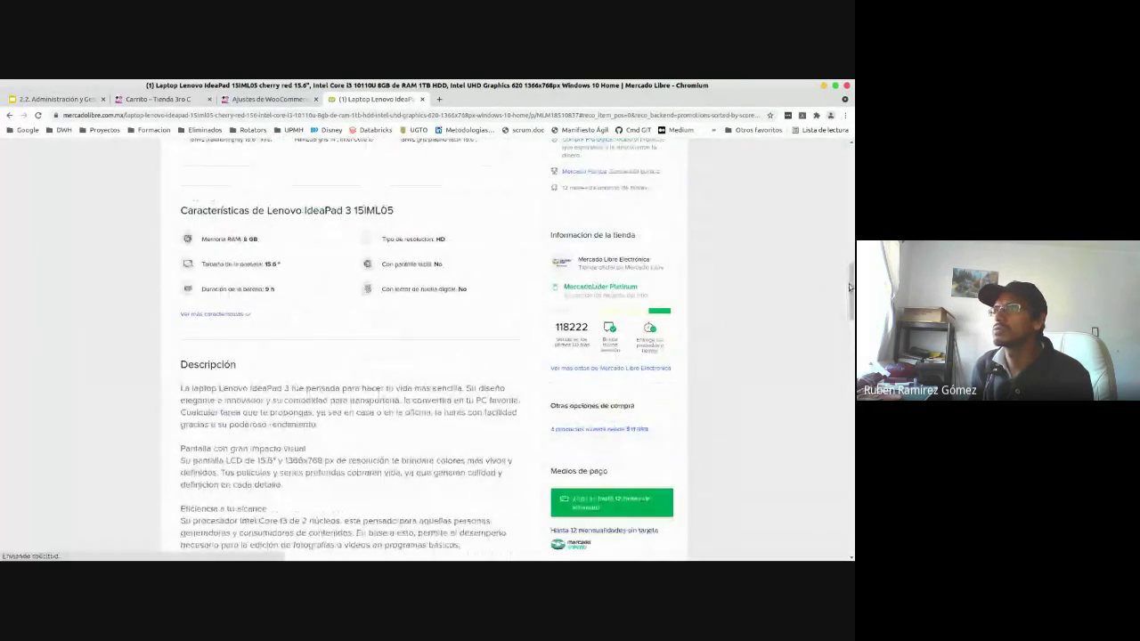
mouse_move(850, 290)
mouse_down()
mouse_move(846, 485)
mouse_move(852, 259)
mouse_move(851, 270)
mouse_up()
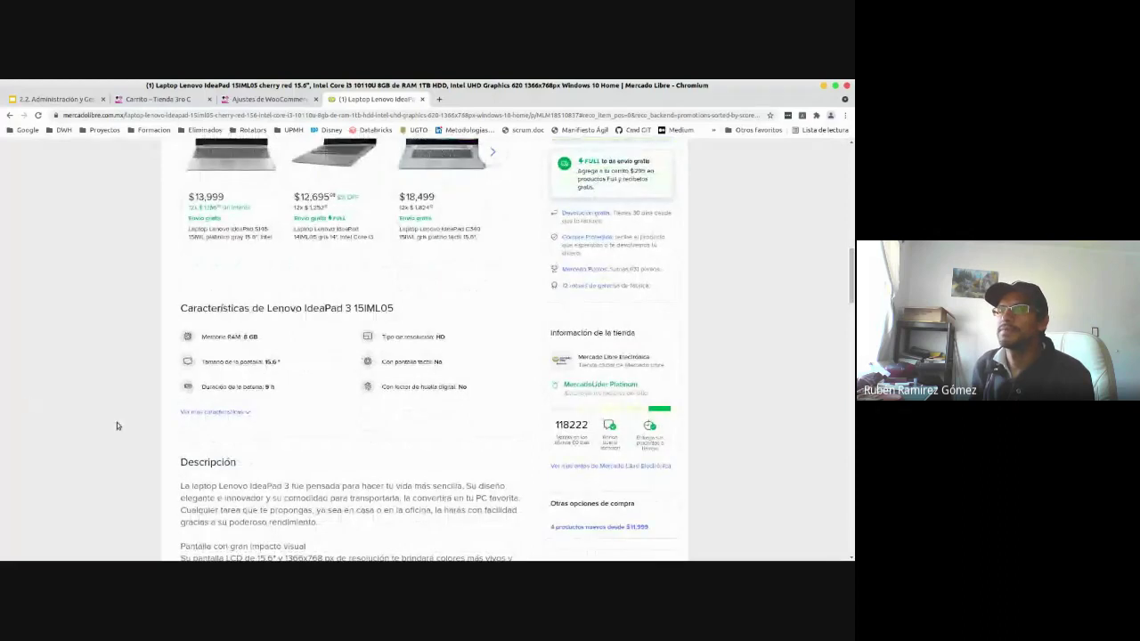
click(218, 411)
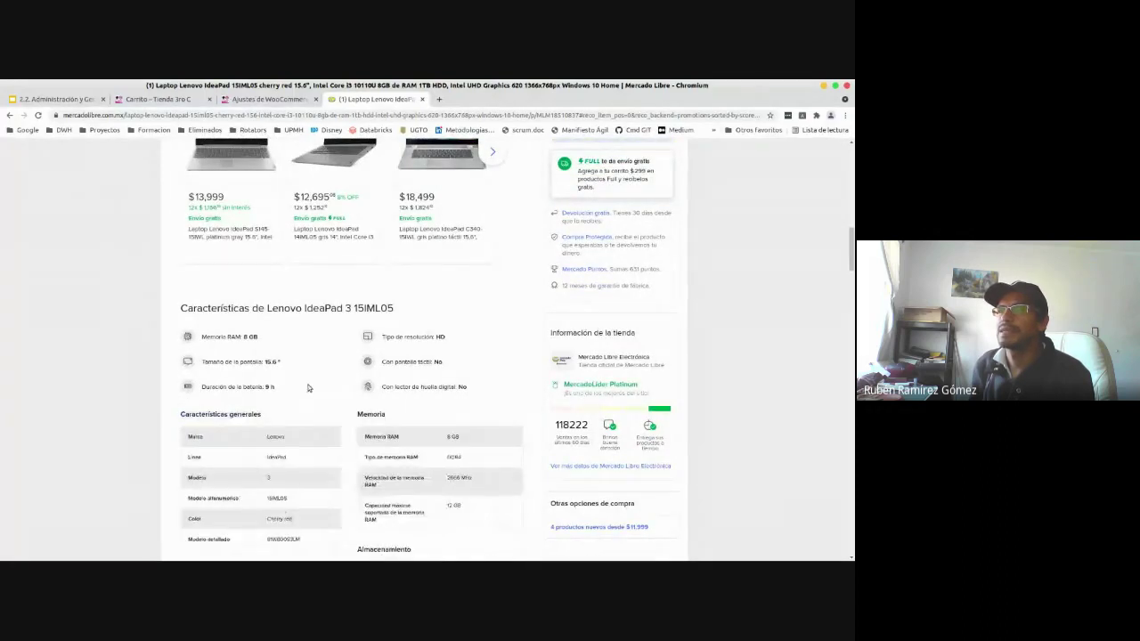
Review the laptop's specification tables, then return to the WooCommerce shipping zones settings
scroll(307, 388, down, 1)
scroll(307, 387, down, 1)
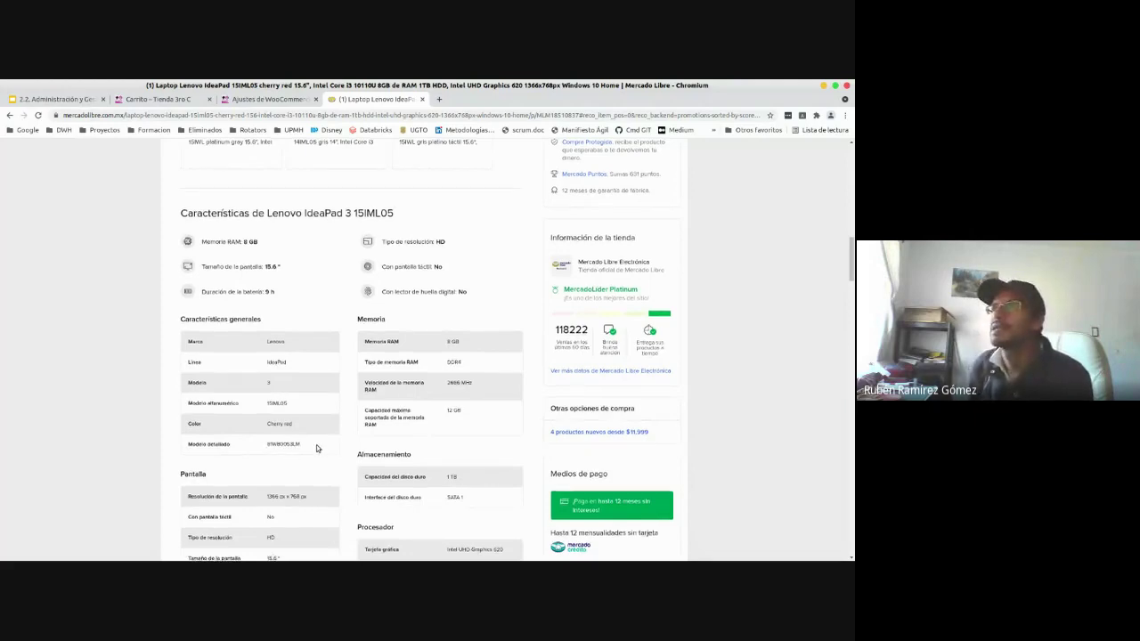
scroll(316, 448, down, 2)
scroll(316, 447, down, 2)
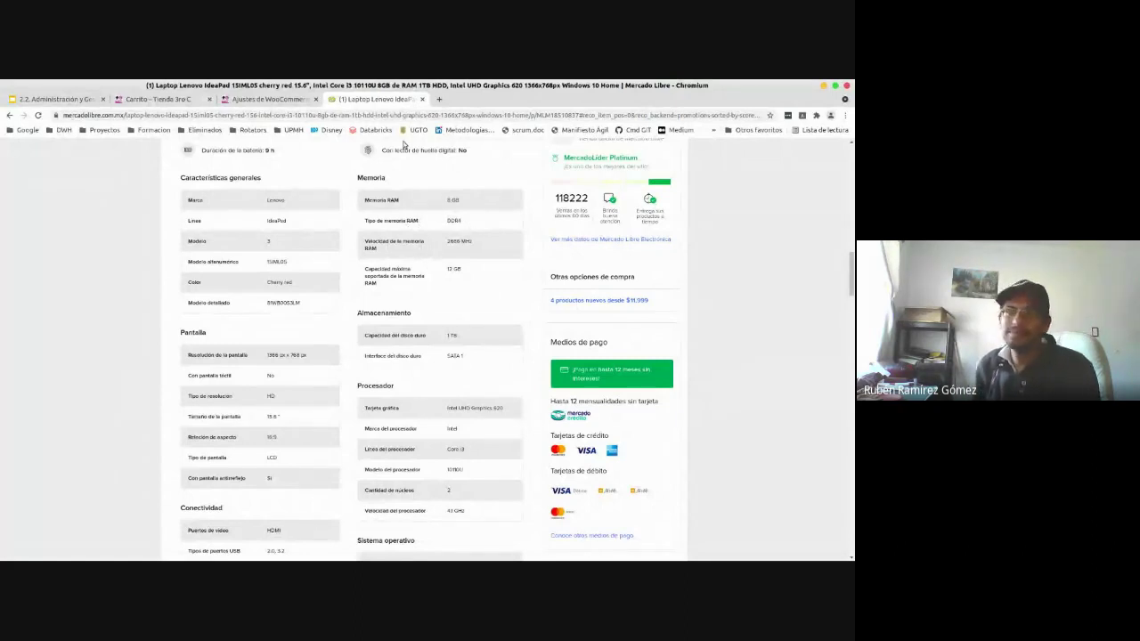
scroll(387, 424, down, 5)
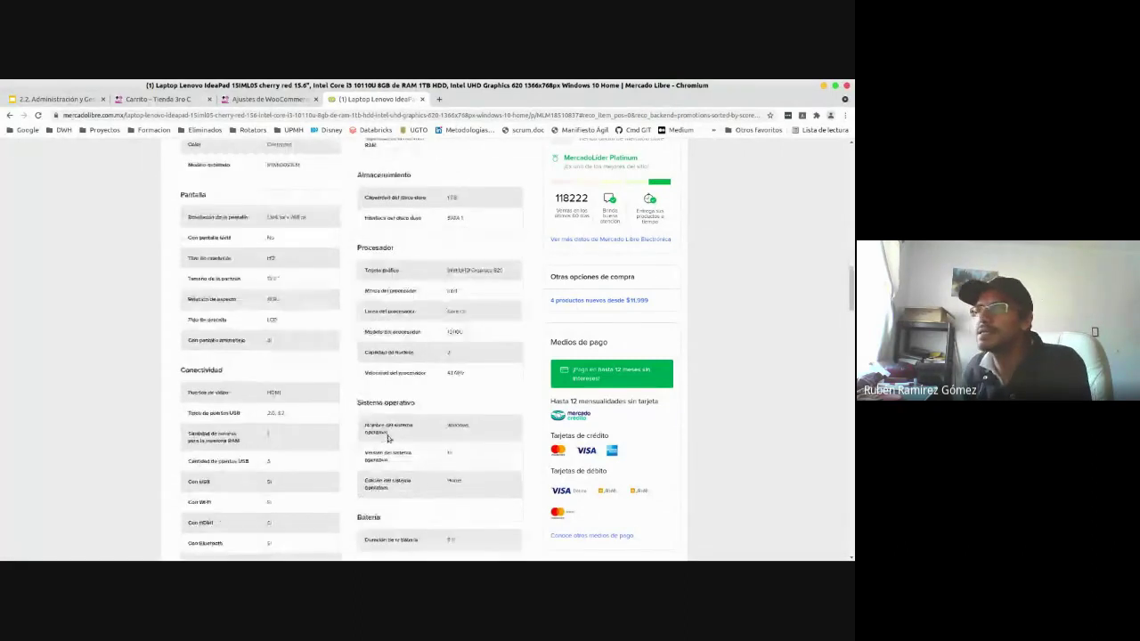
scroll(387, 451, down, 2)
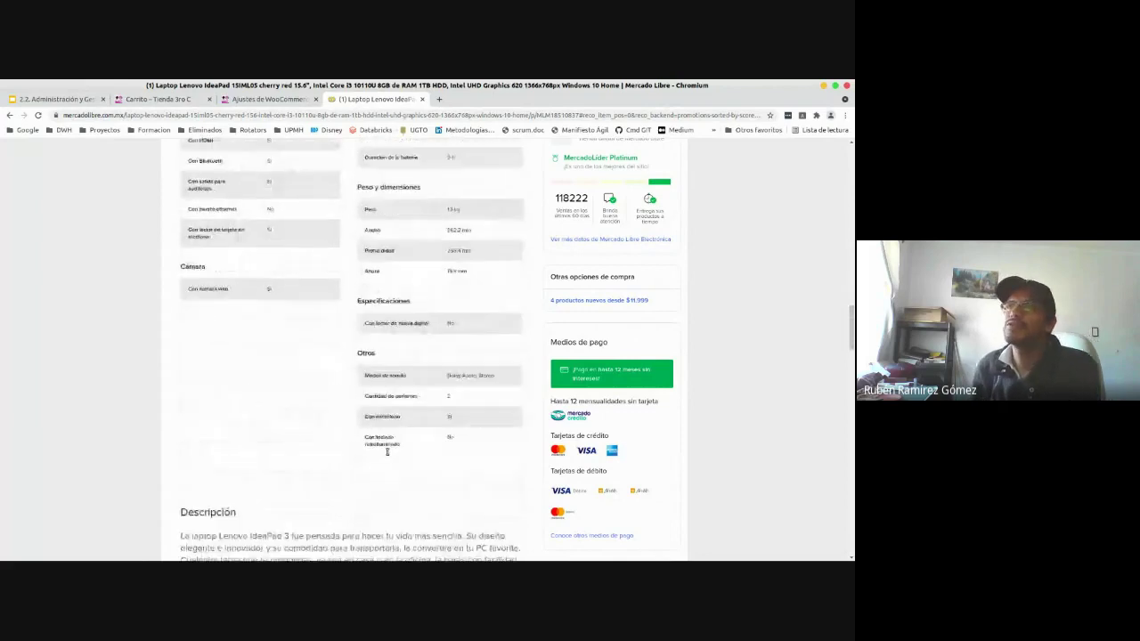
scroll(387, 453, up, 3)
scroll(387, 454, down, 1)
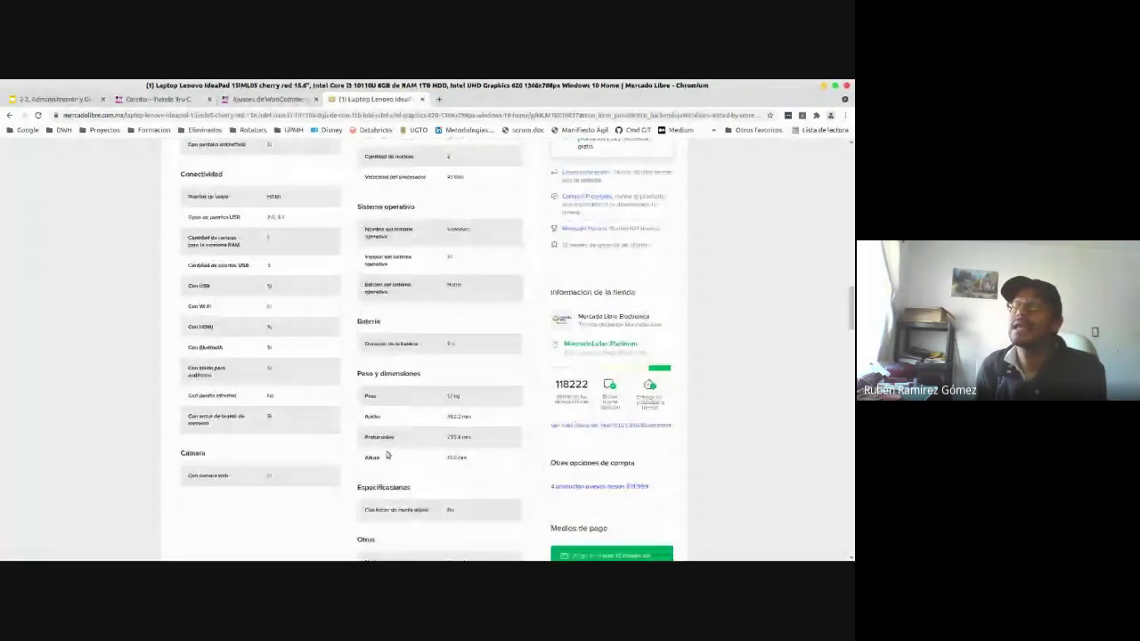
scroll(387, 454, up, 3)
scroll(388, 454, up, 5)
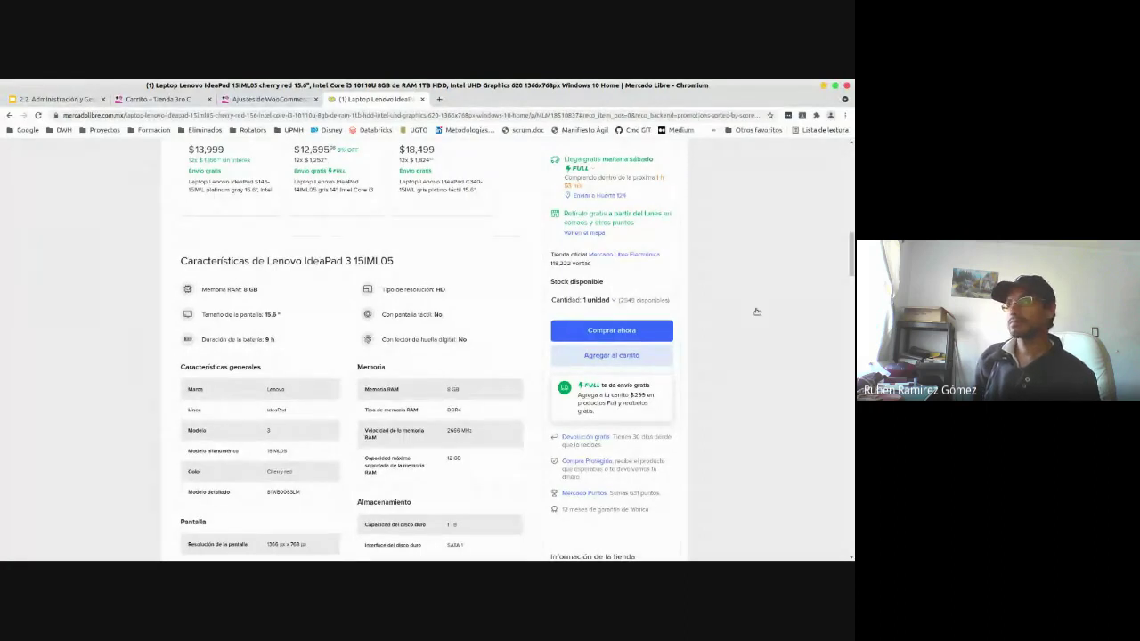
scroll(844, 264, down, 3)
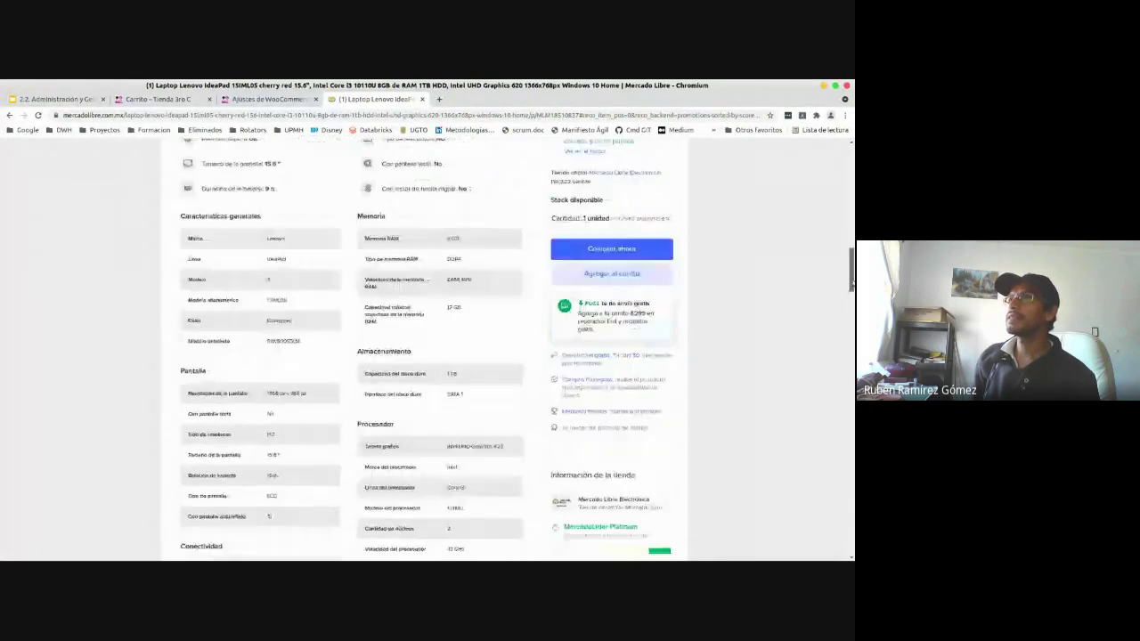
scroll(851, 277, down, 8)
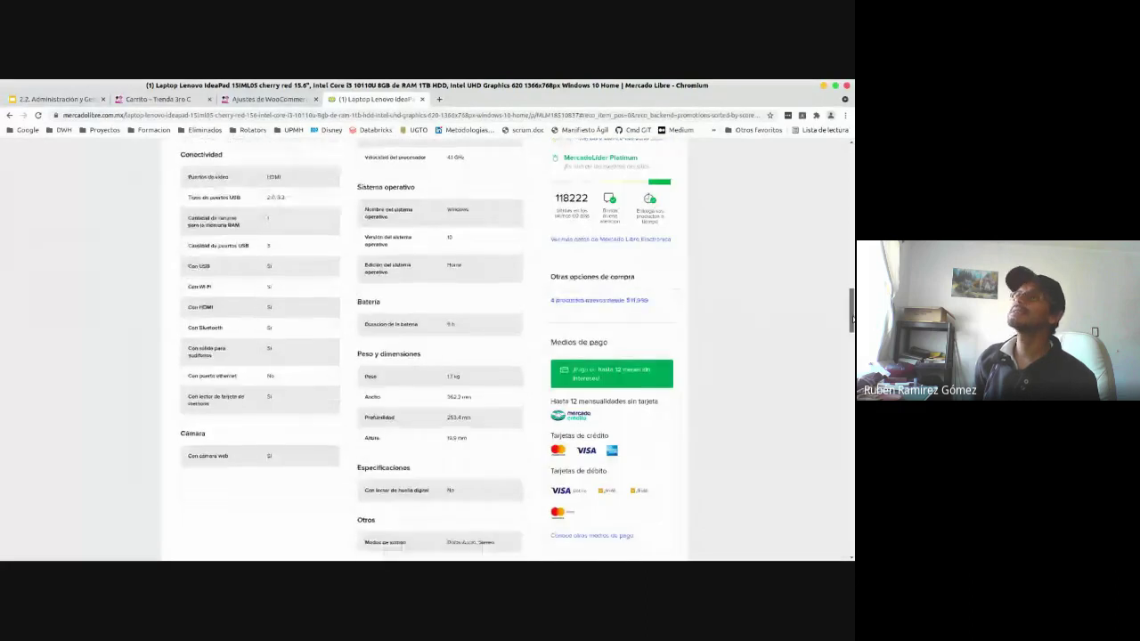
drag(852, 318, 852, 343)
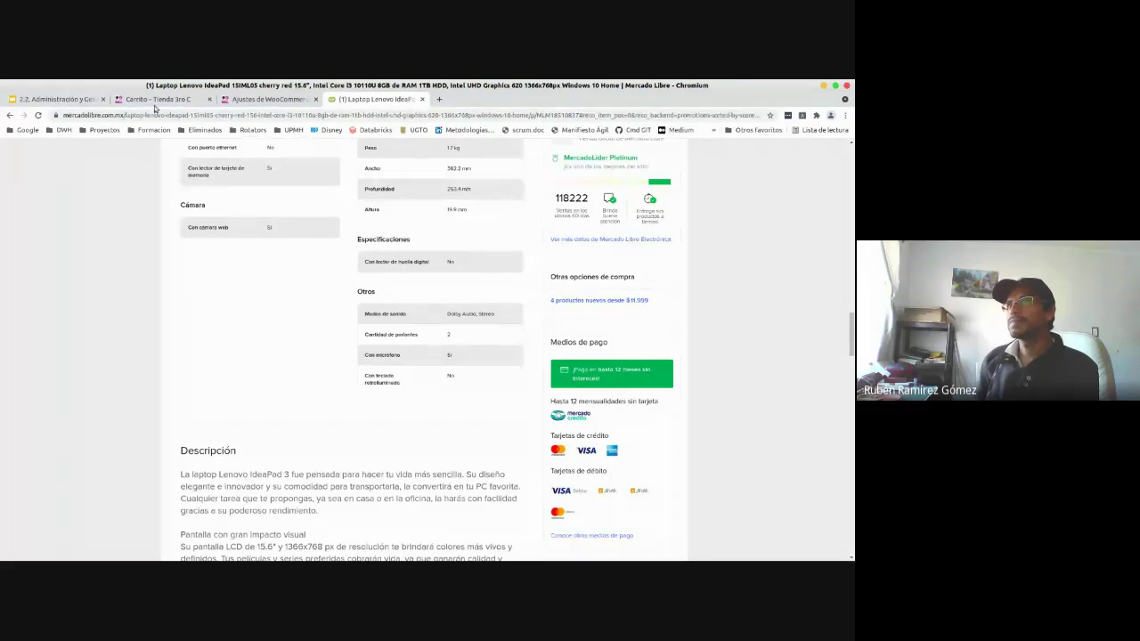
click(267, 98)
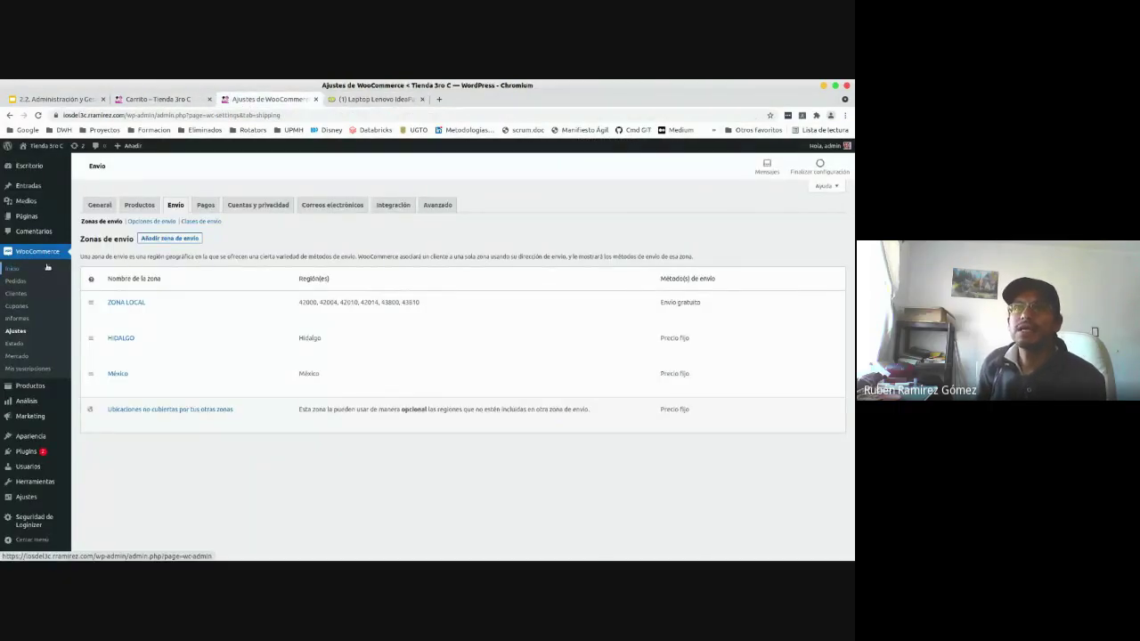
From Productos > Todos los productos, open 'Velvet Soda Tangerina – Mandarina' in the editor
mouse_move(43, 386)
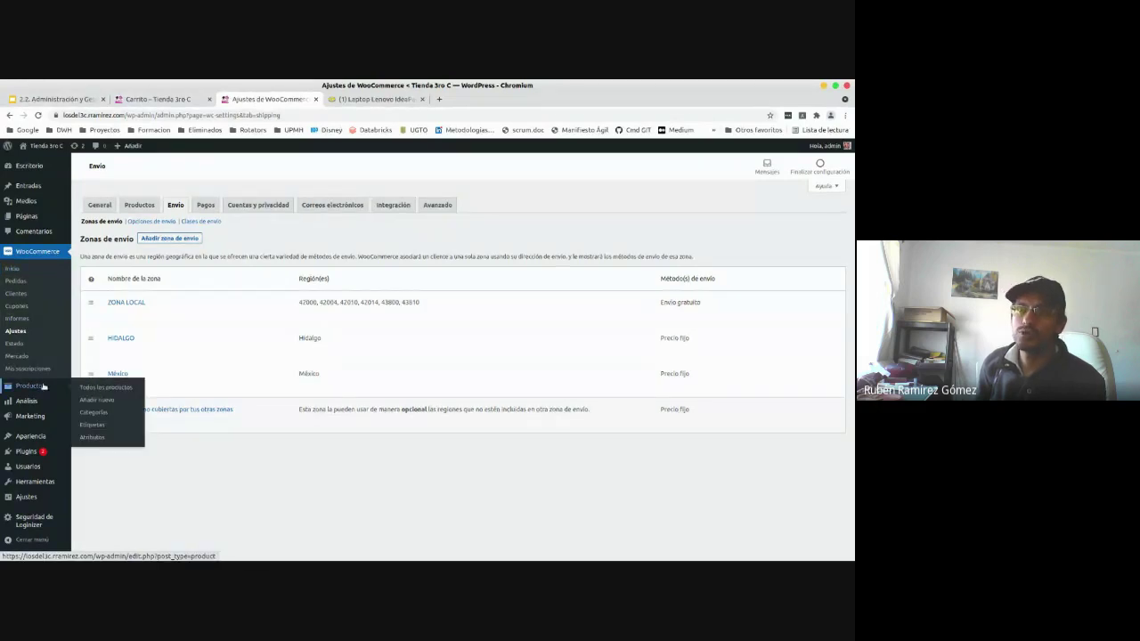
click(88, 388)
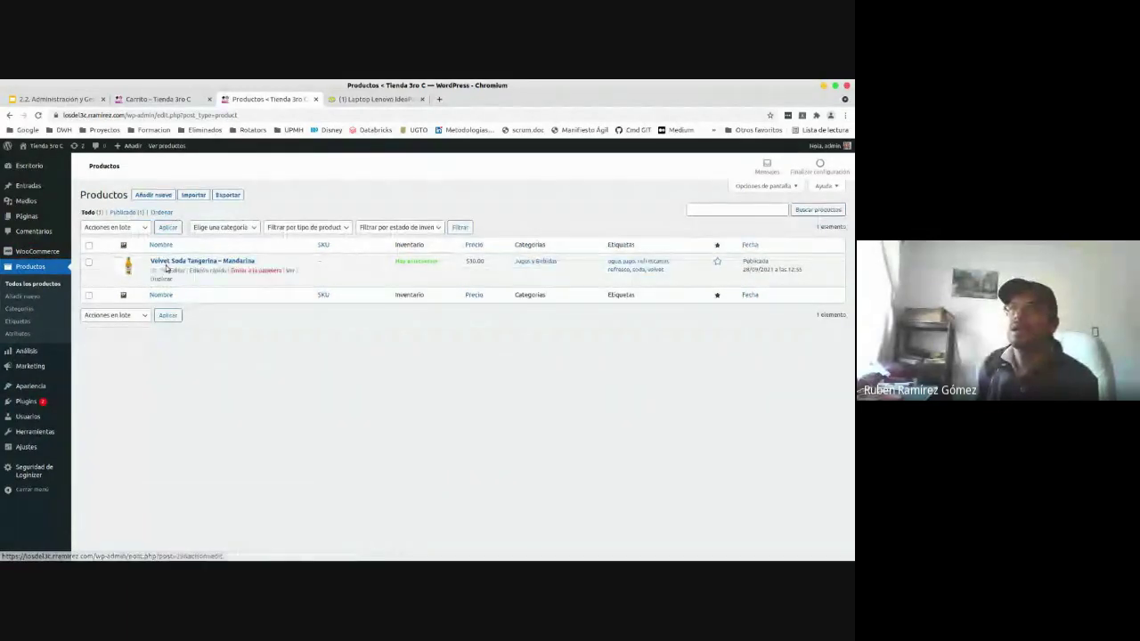
click(177, 262)
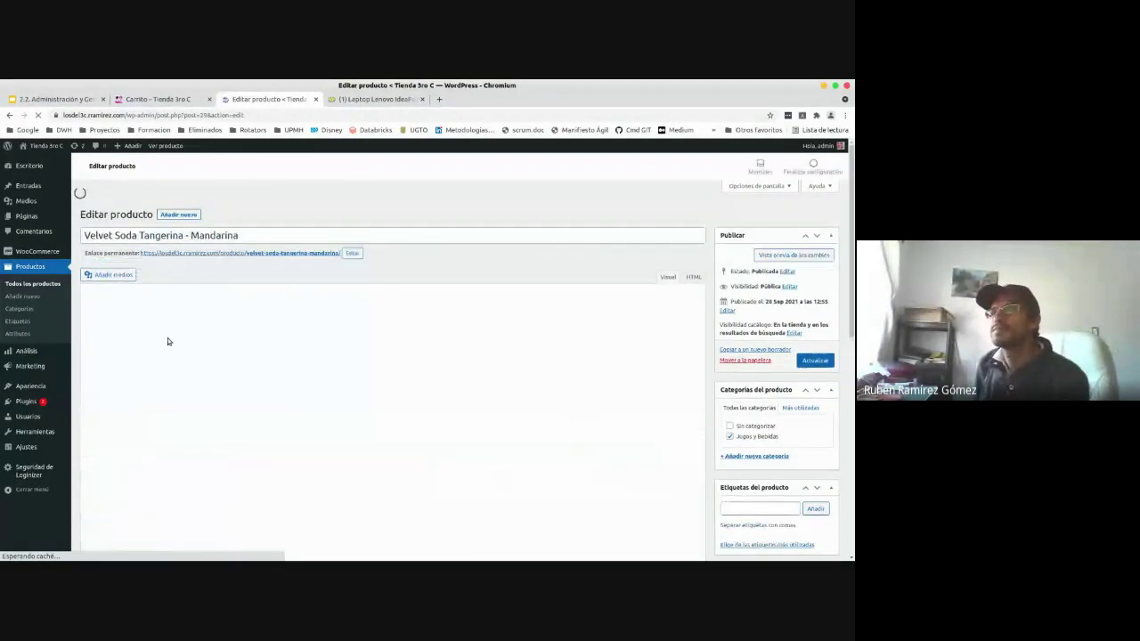
scroll(167, 338, down, 3)
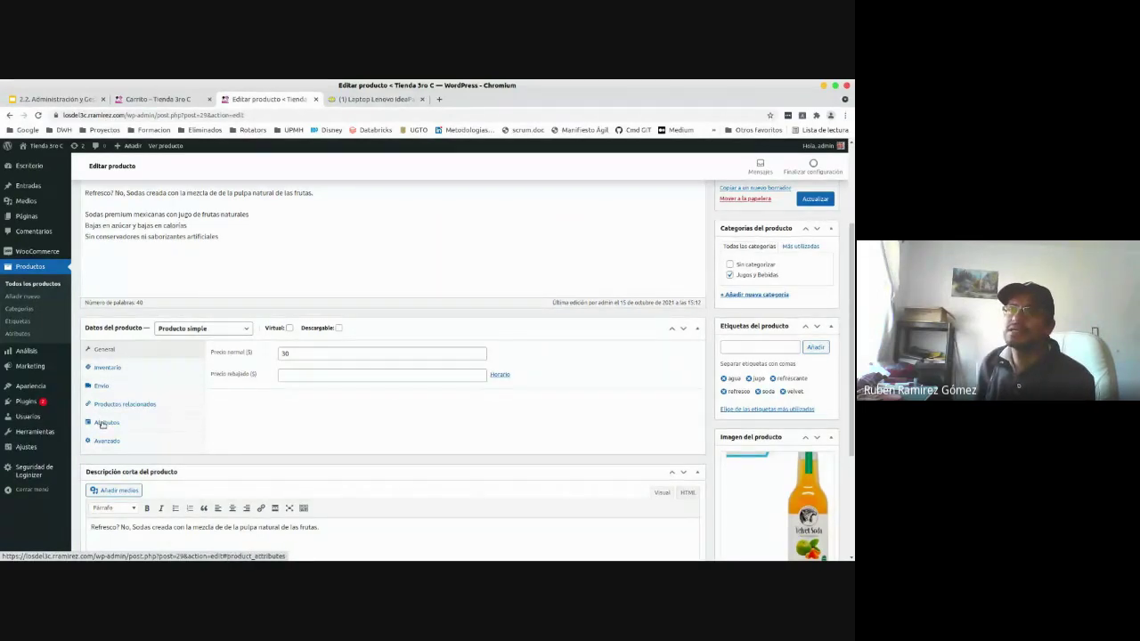
In the Atributos tab, add a custom attribute Gramaje with the value 275 mls
click(105, 423)
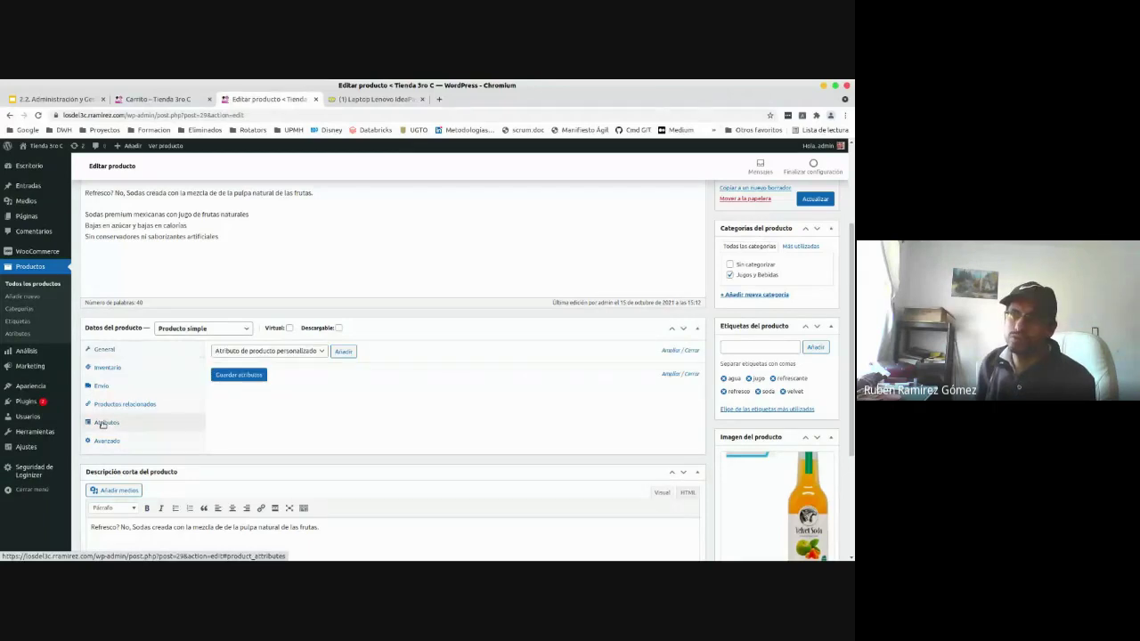
click(310, 351)
click(310, 352)
click(341, 352)
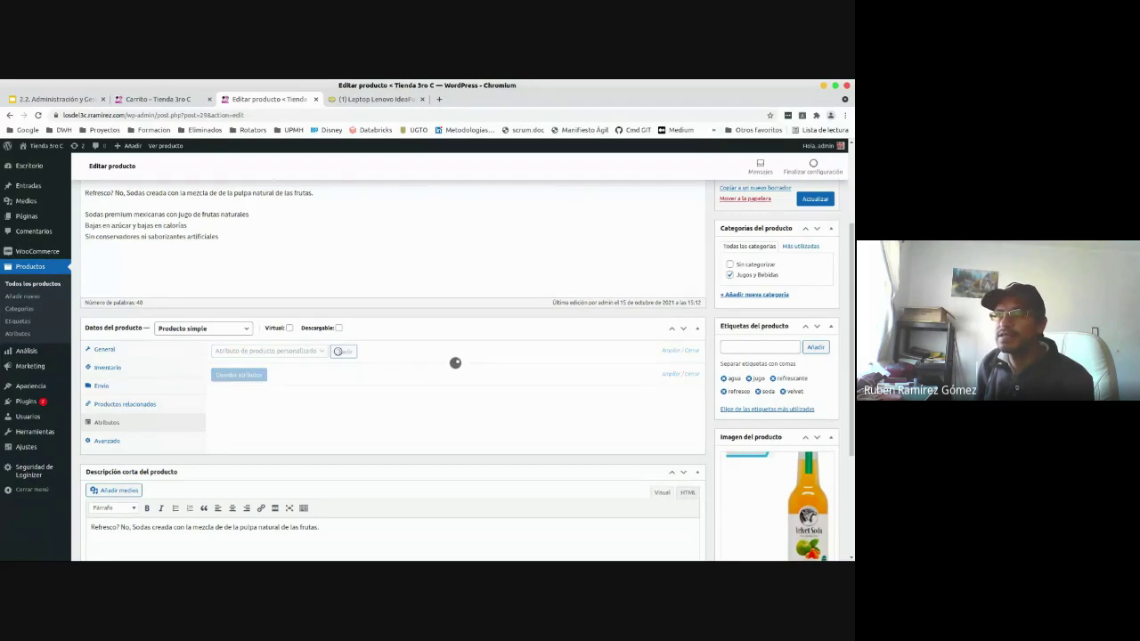
click(264, 404)
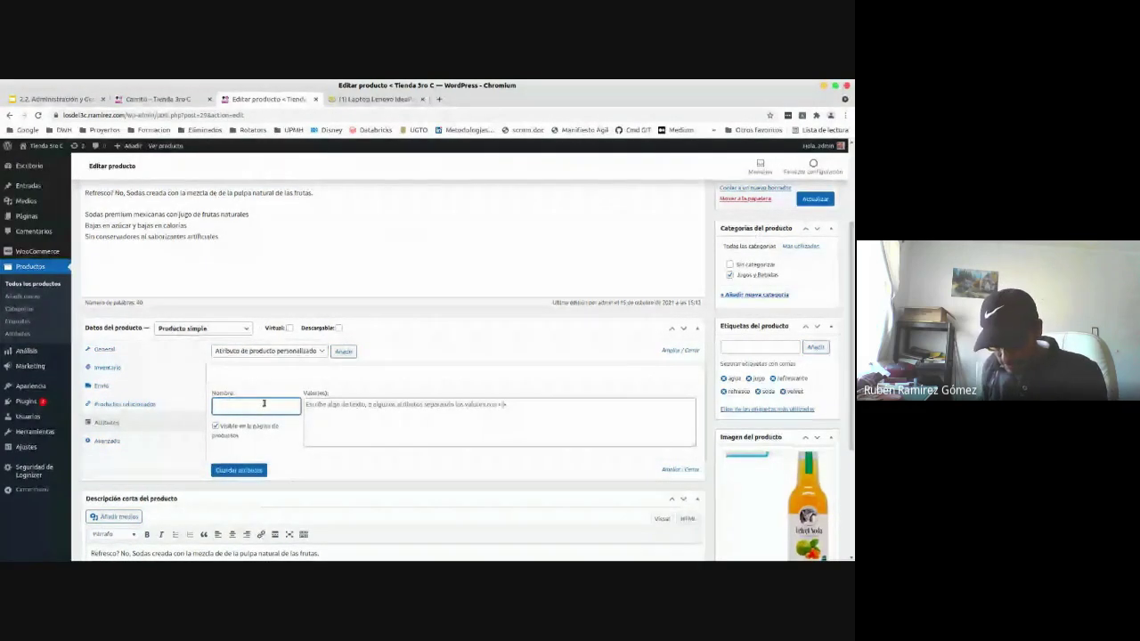
text(Cantidad)
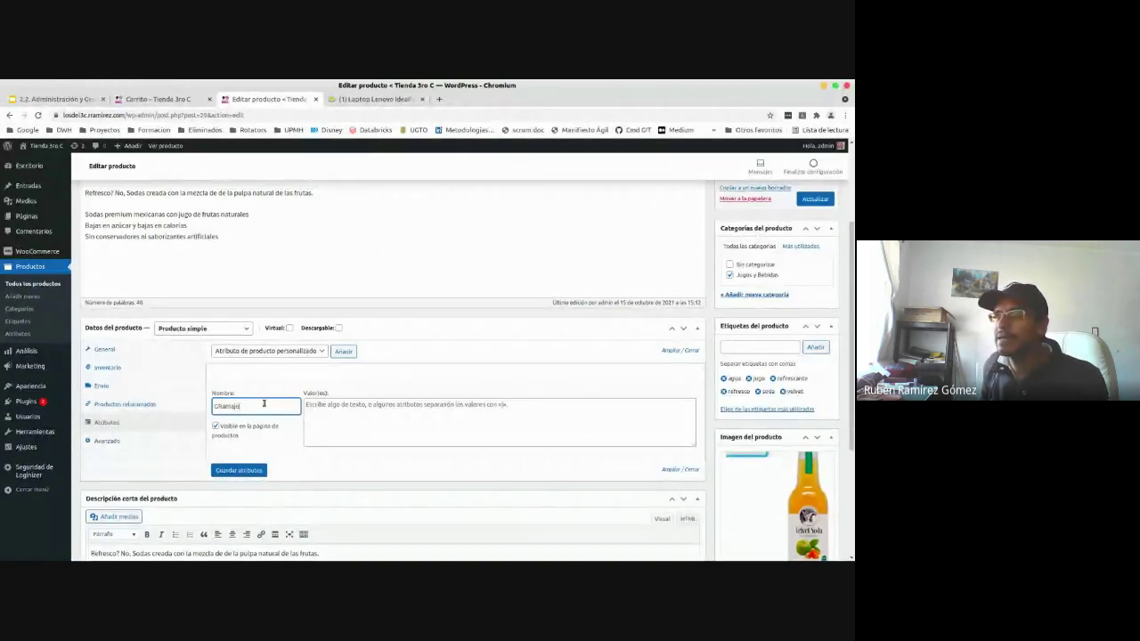
key(Tab)
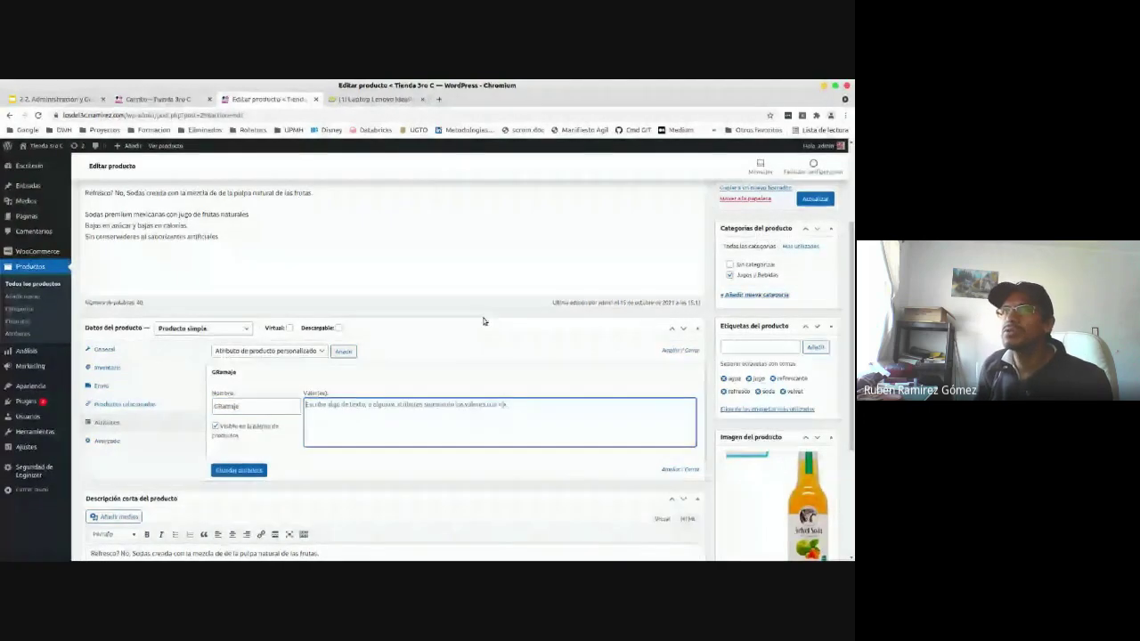
scroll(262, 261, up, 1)
scroll(263, 264, down, 1)
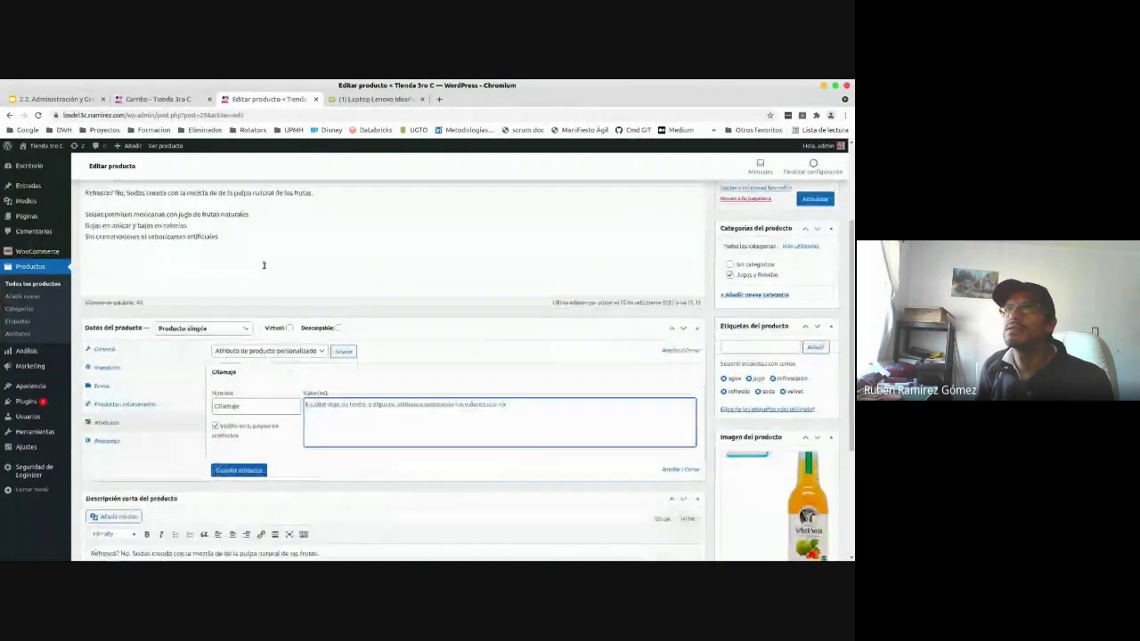
scroll(264, 265, up, 3)
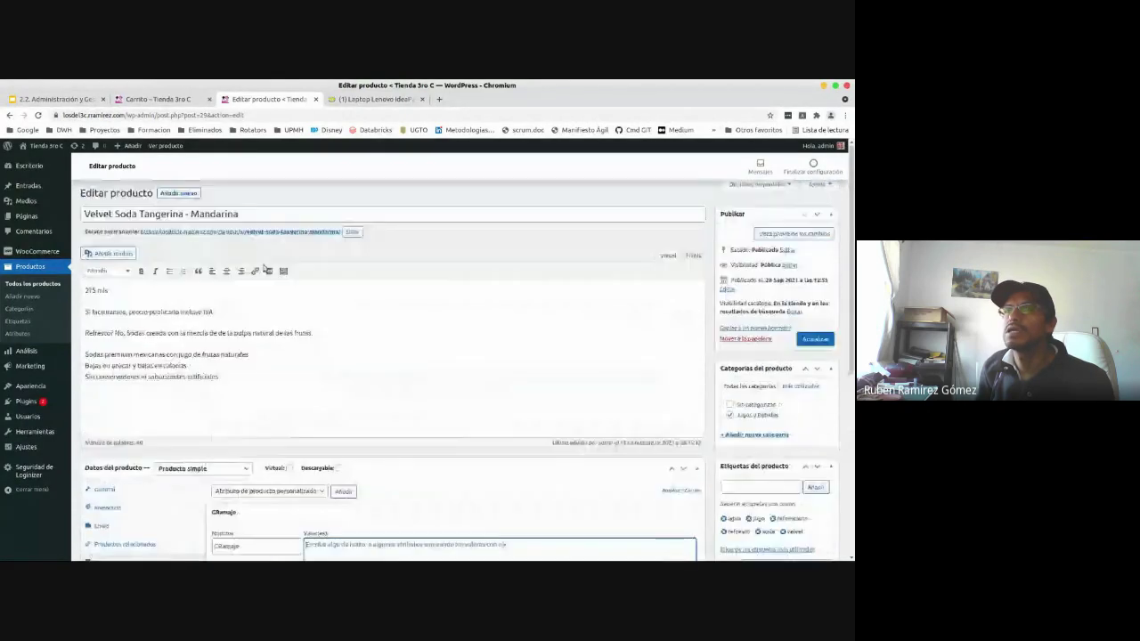
scroll(263, 269, down, 4)
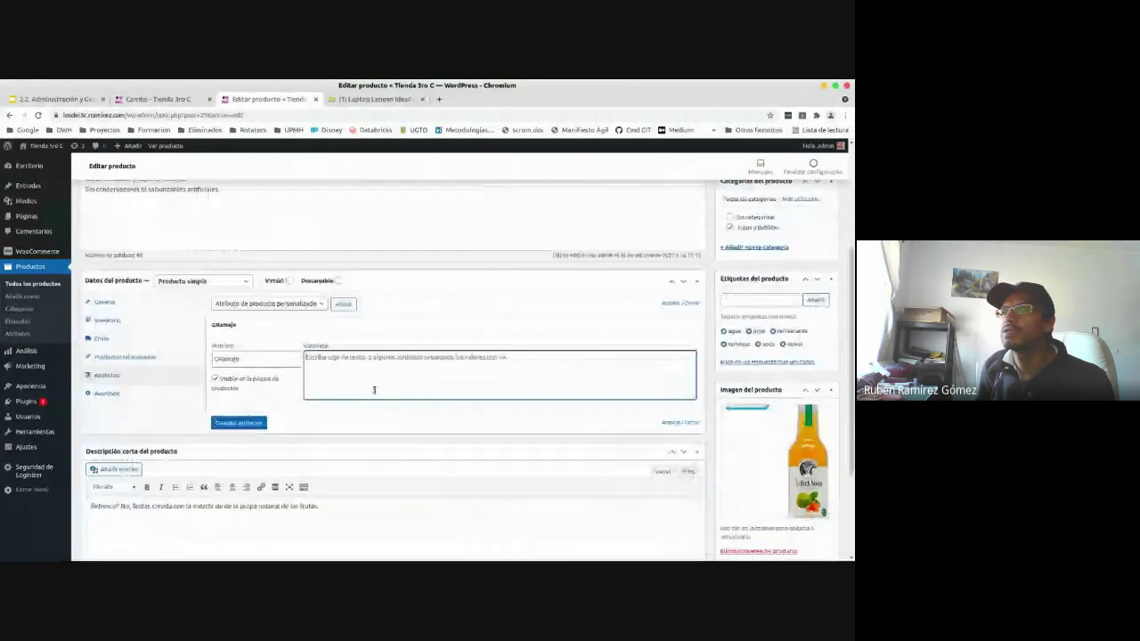
click(371, 372)
text(275)
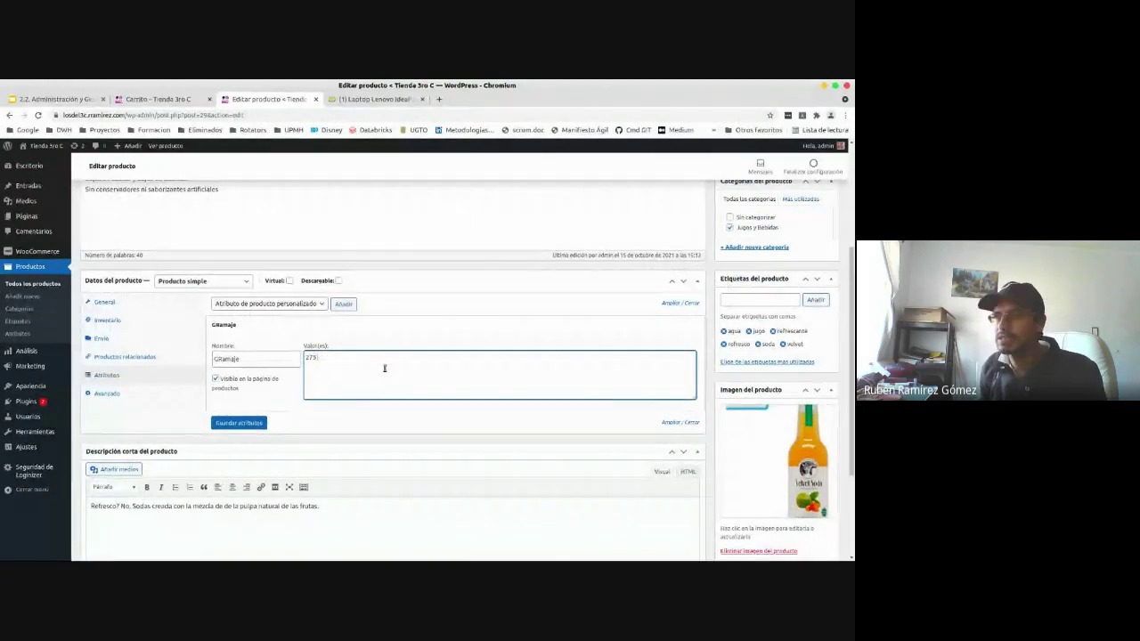
text( mls)
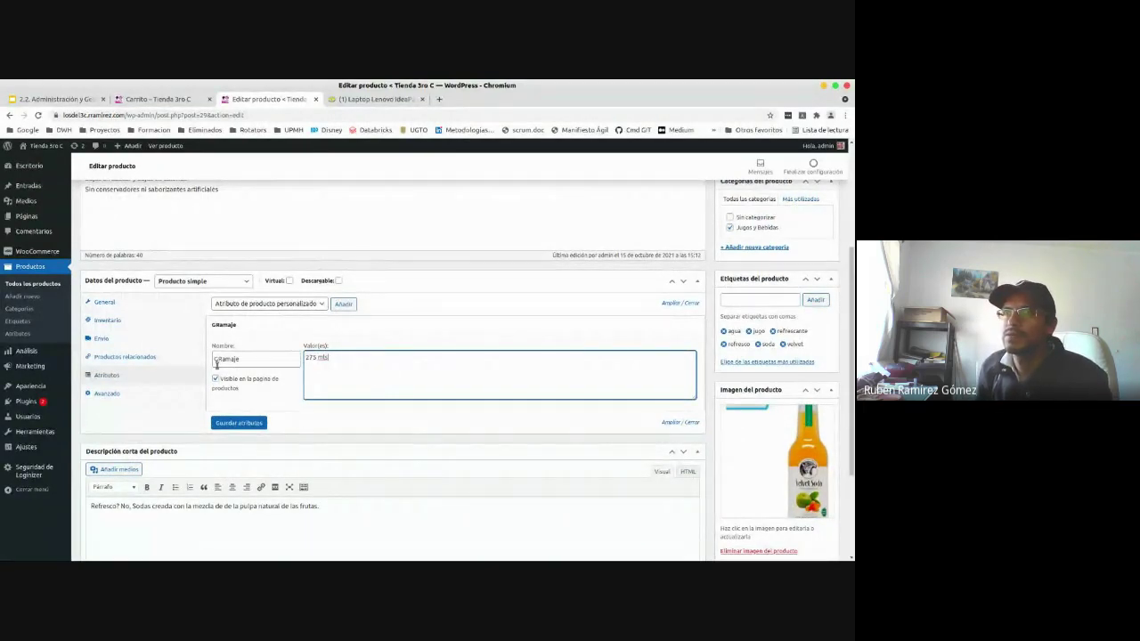
click(216, 361)
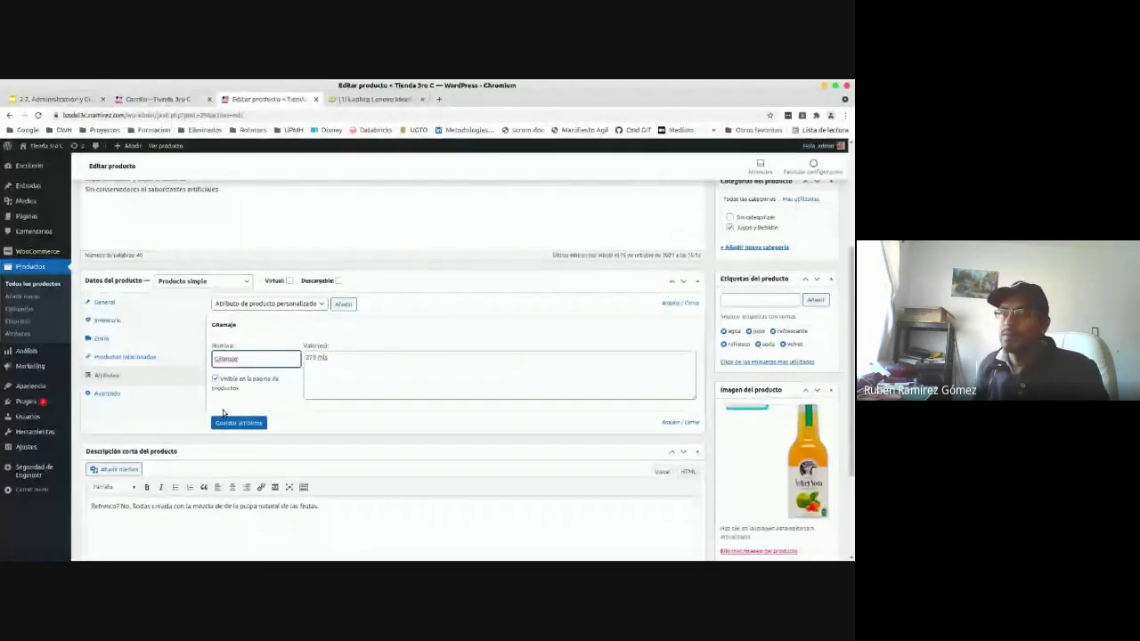
Add a second custom attribute named Sabor and enter mandarina as its first value
click(340, 304)
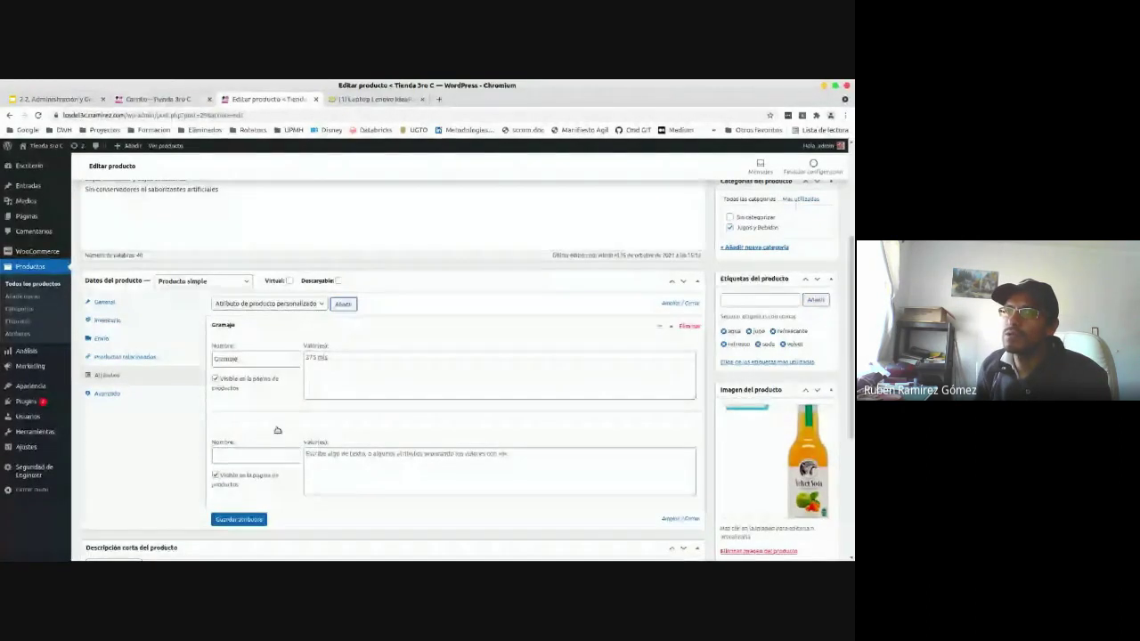
click(273, 455)
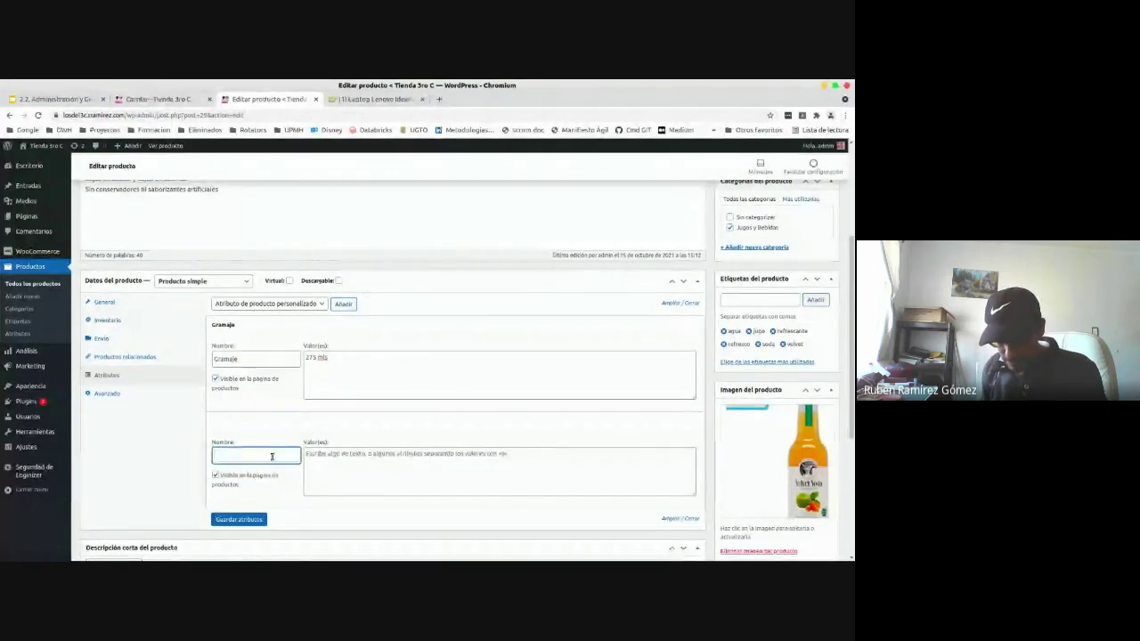
text(SAbor)
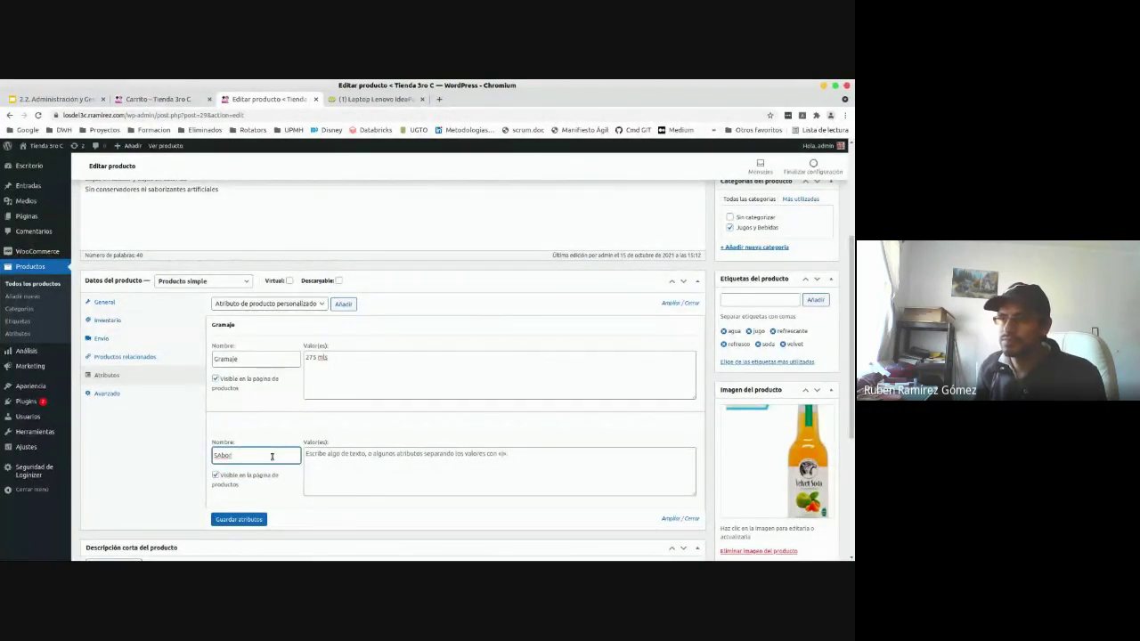
click(222, 455)
key(BackSpace)
text(a)
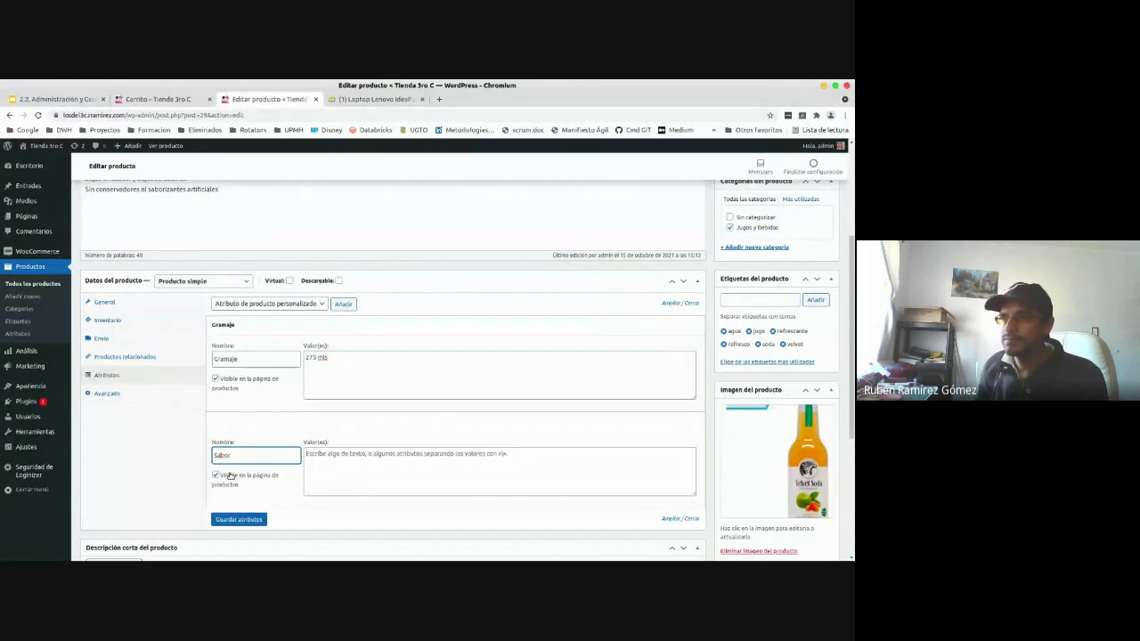
click(321, 464)
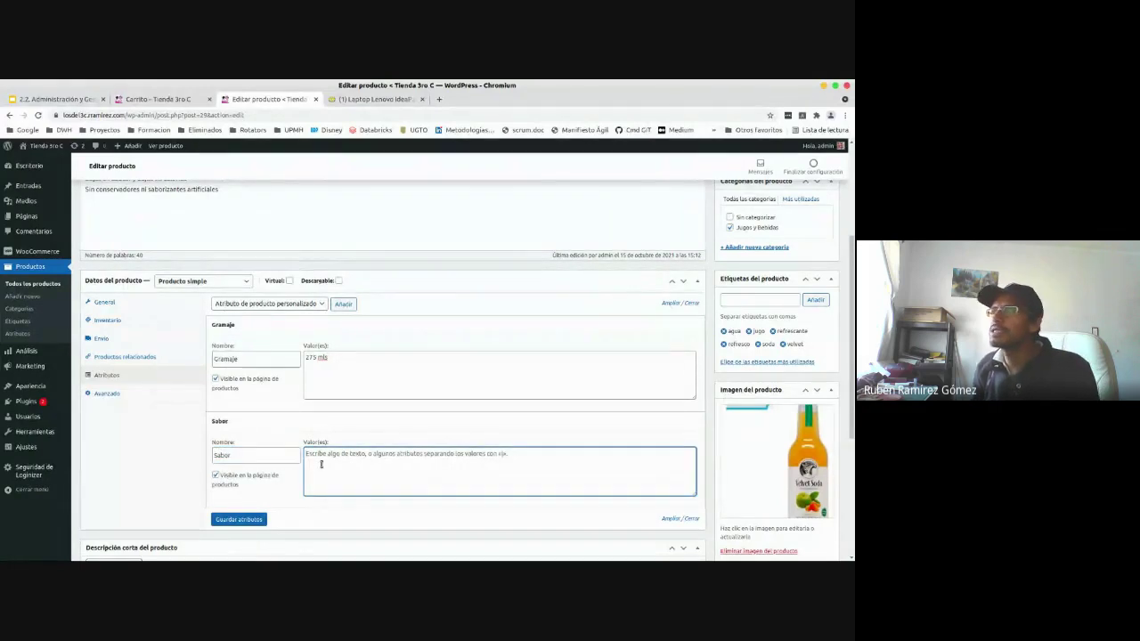
scroll(322, 464, down, 1)
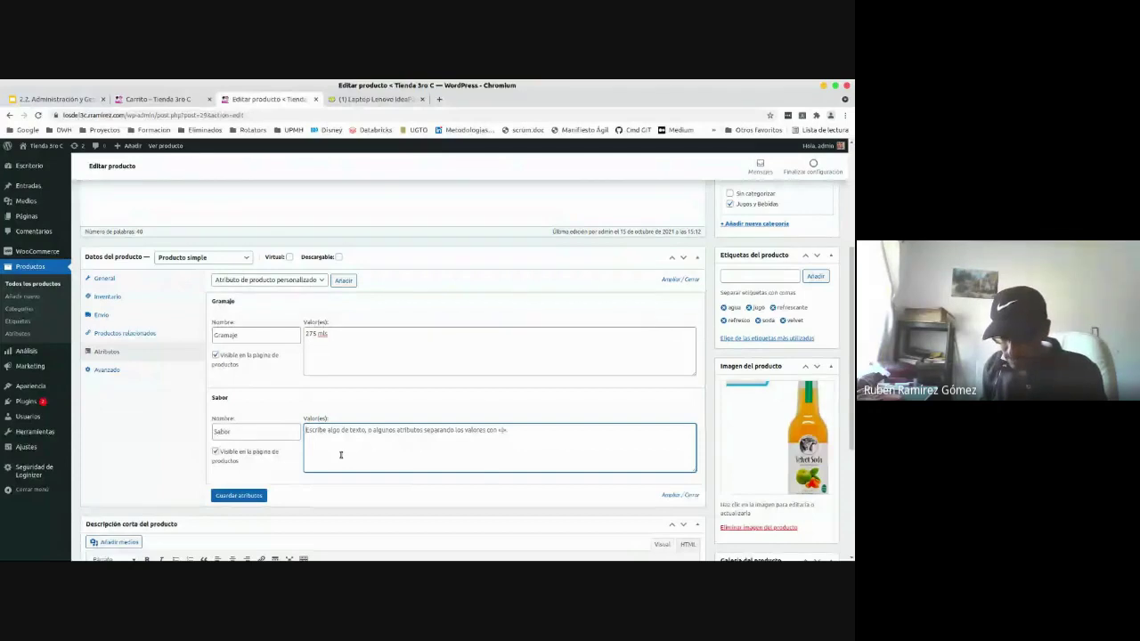
text(ango)
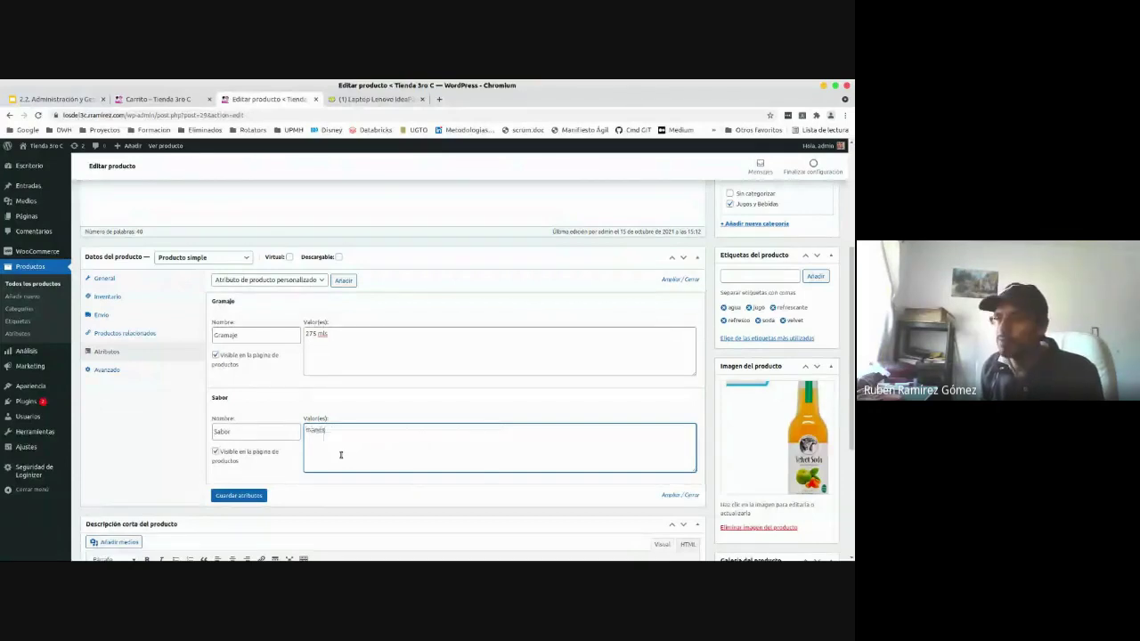
key(BackSpace)
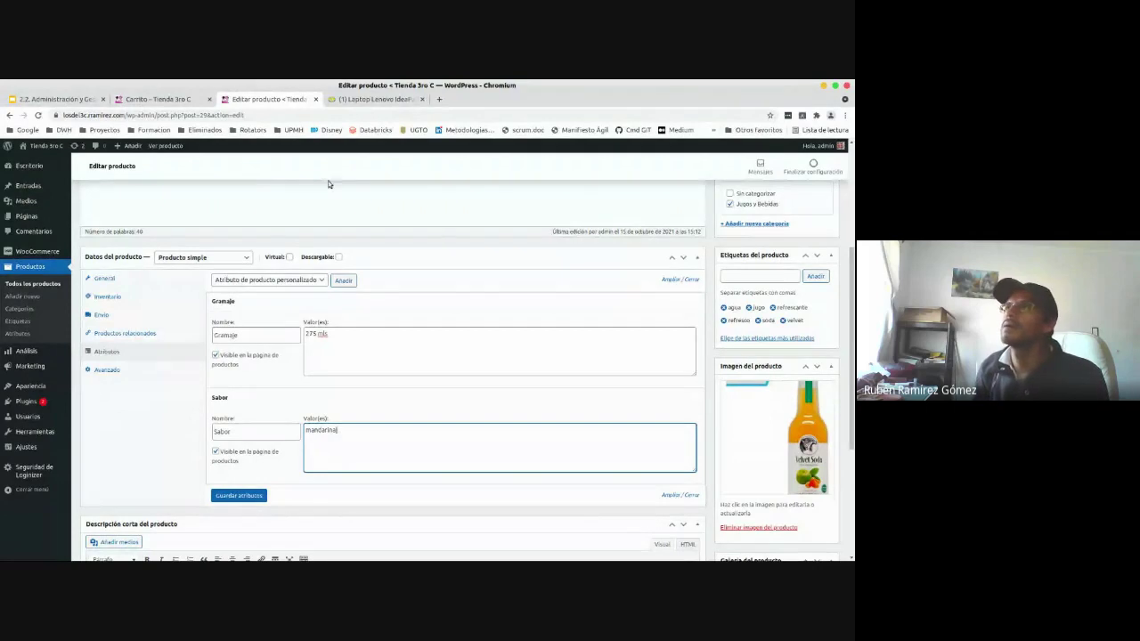
click(406, 98)
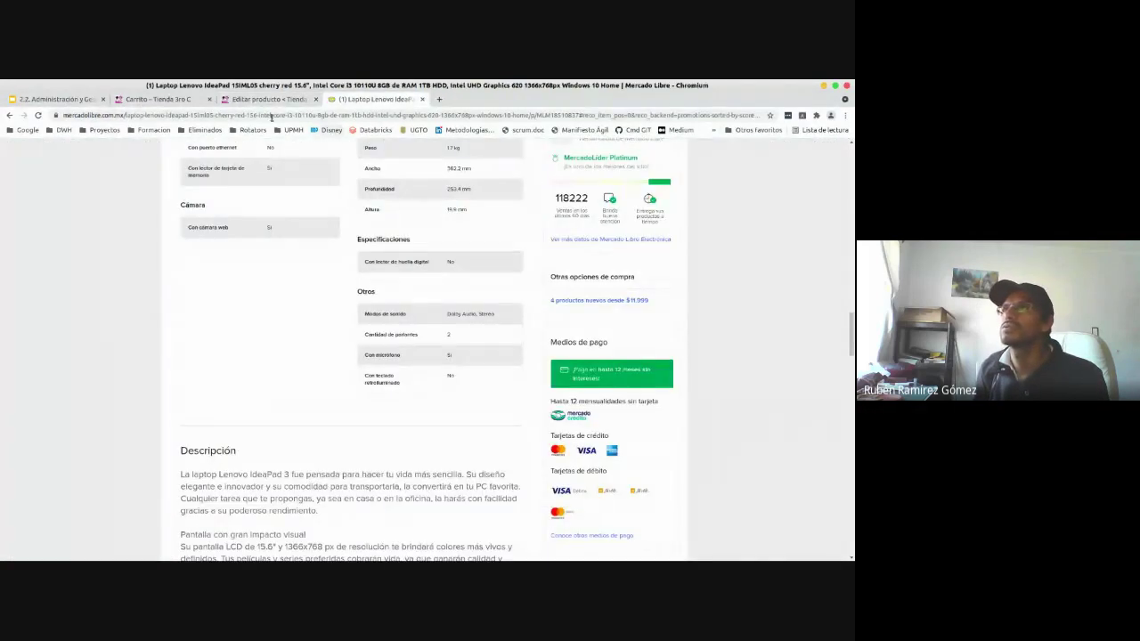
Search Mercado Libre for 'velvet soda' to review flavours, then return to the product editor
scroll(546, 176, up, 15)
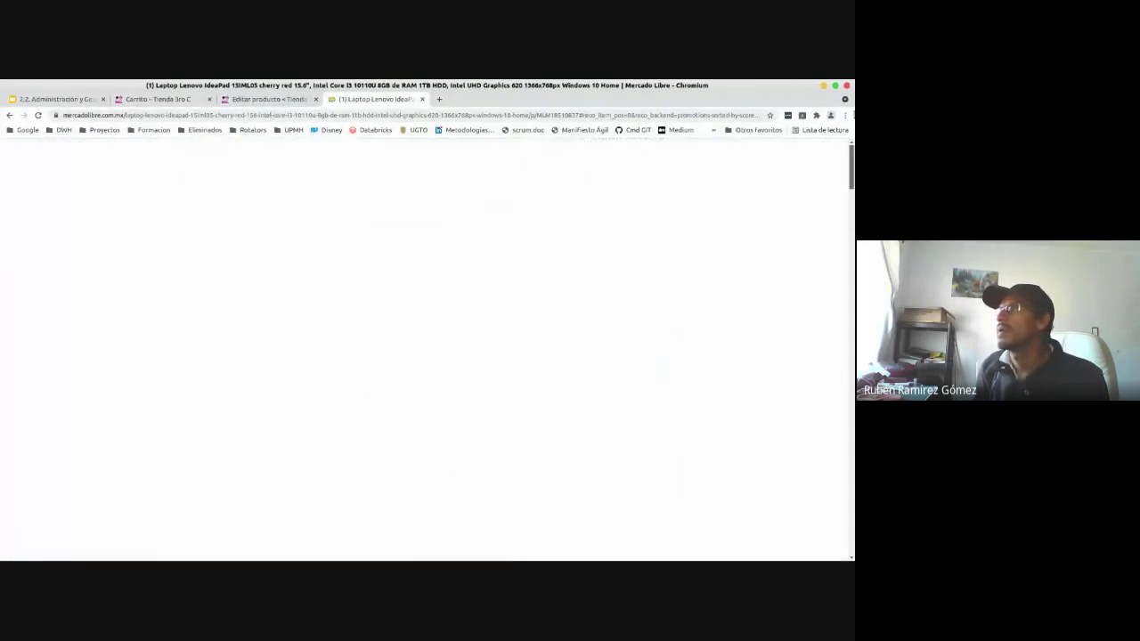
click(384, 152)
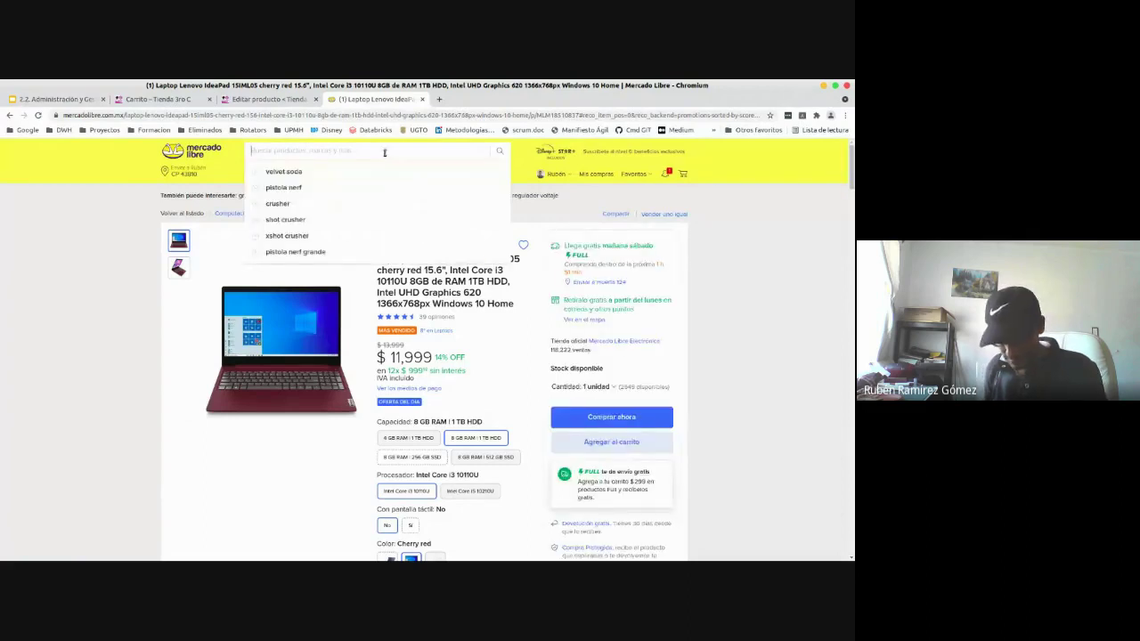
text(velvet)
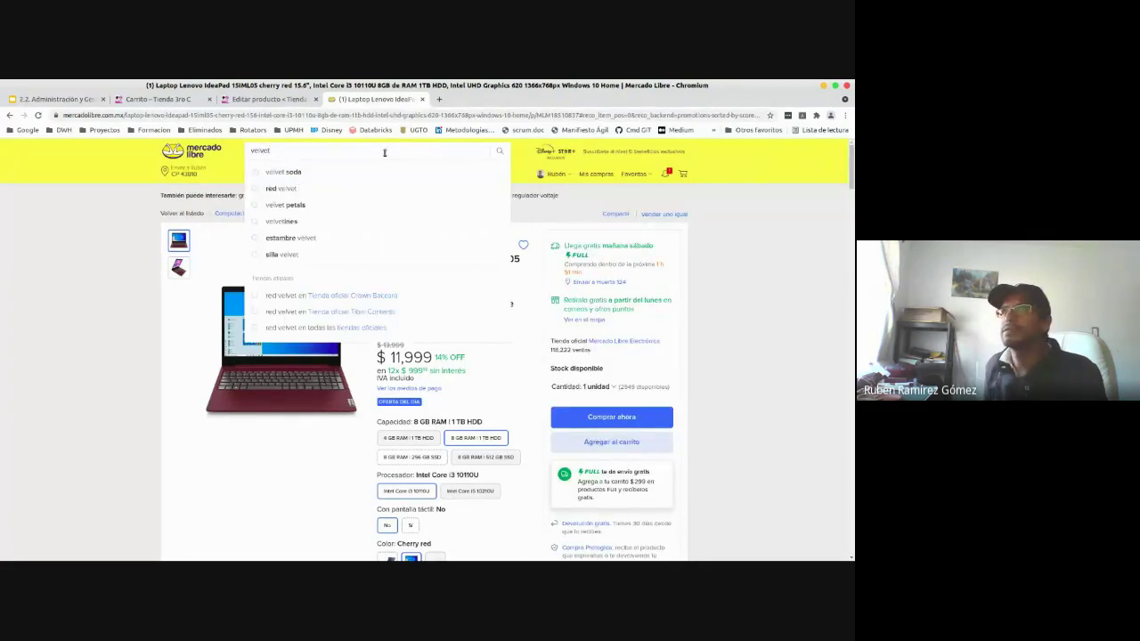
key(Down)
key(Return)
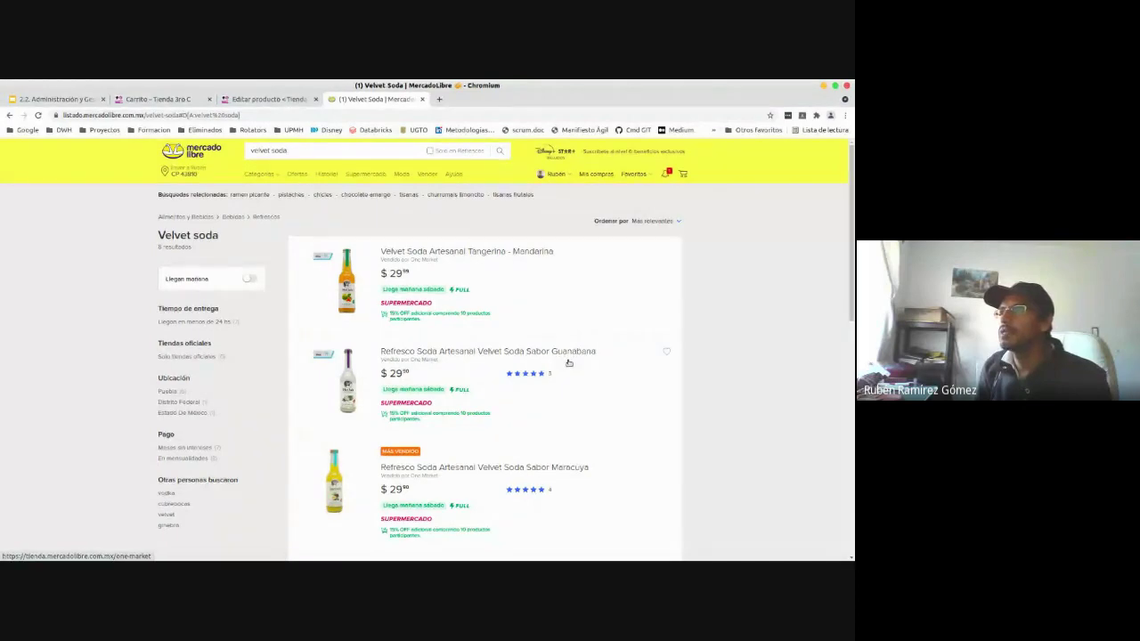
click(252, 100)
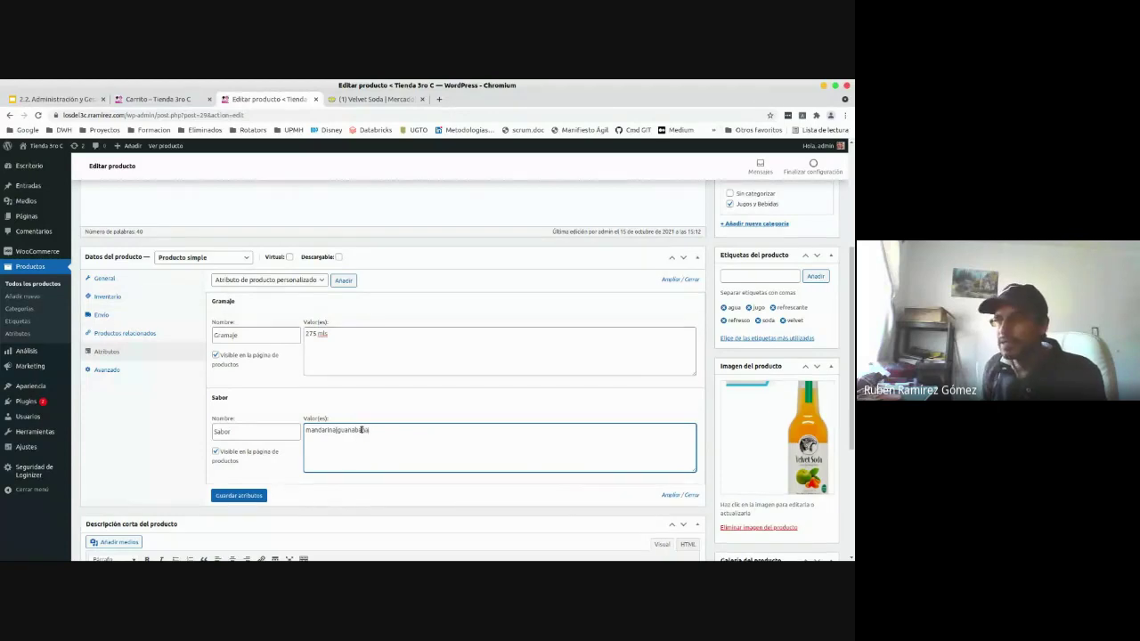
Append guanabana and maracuya to the Sabor values, separated by |
text(na|)
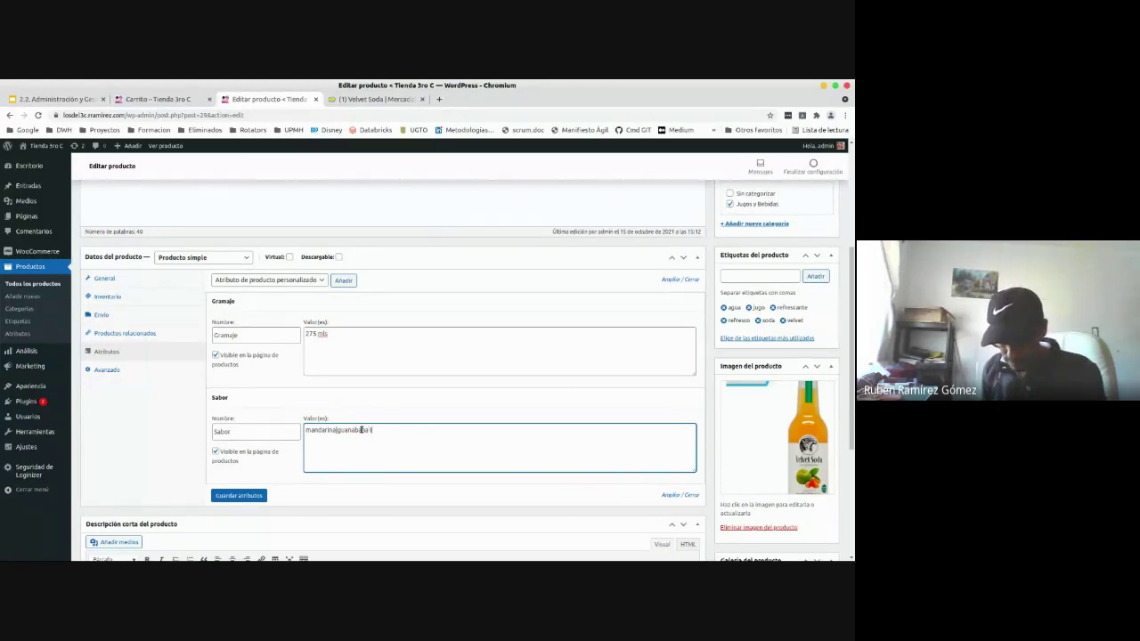
text(maracuy)
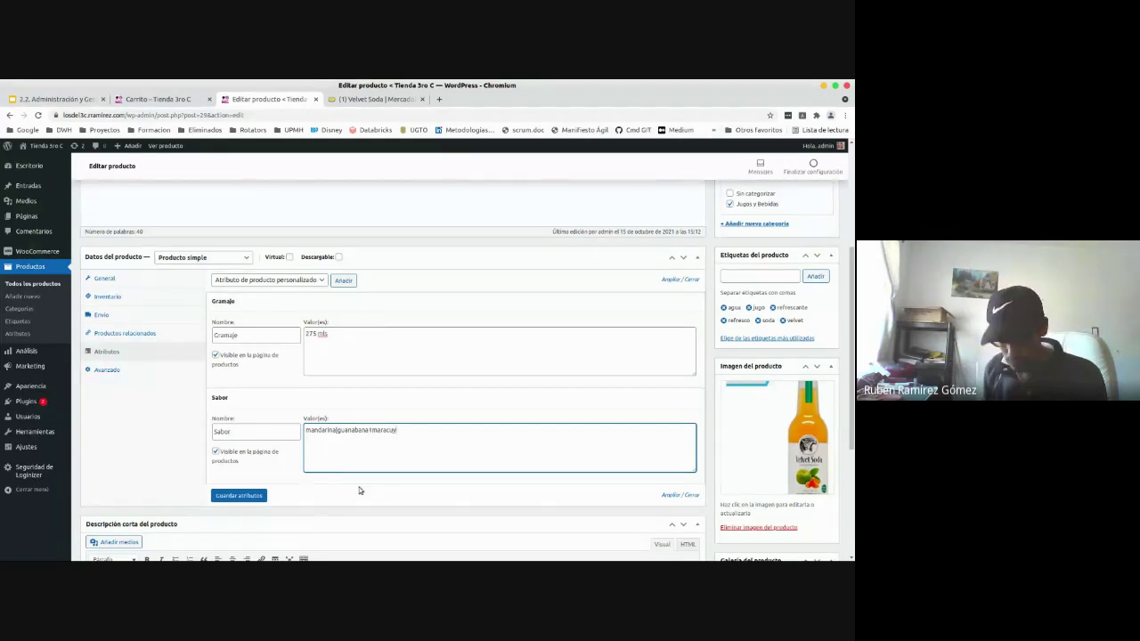
text(a|)
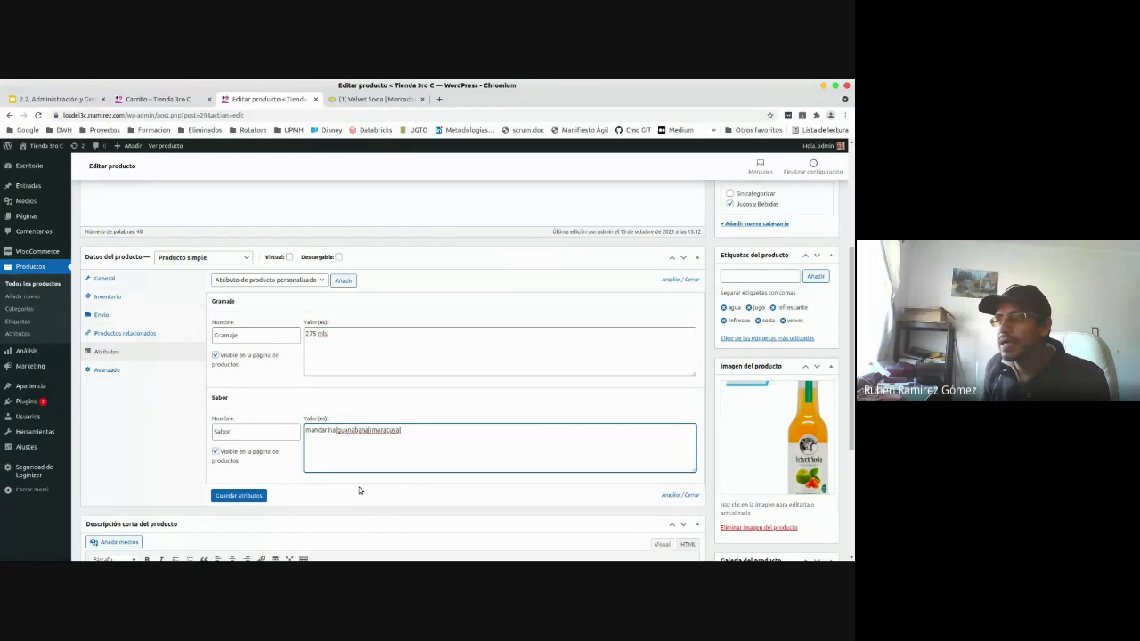
click(336, 430)
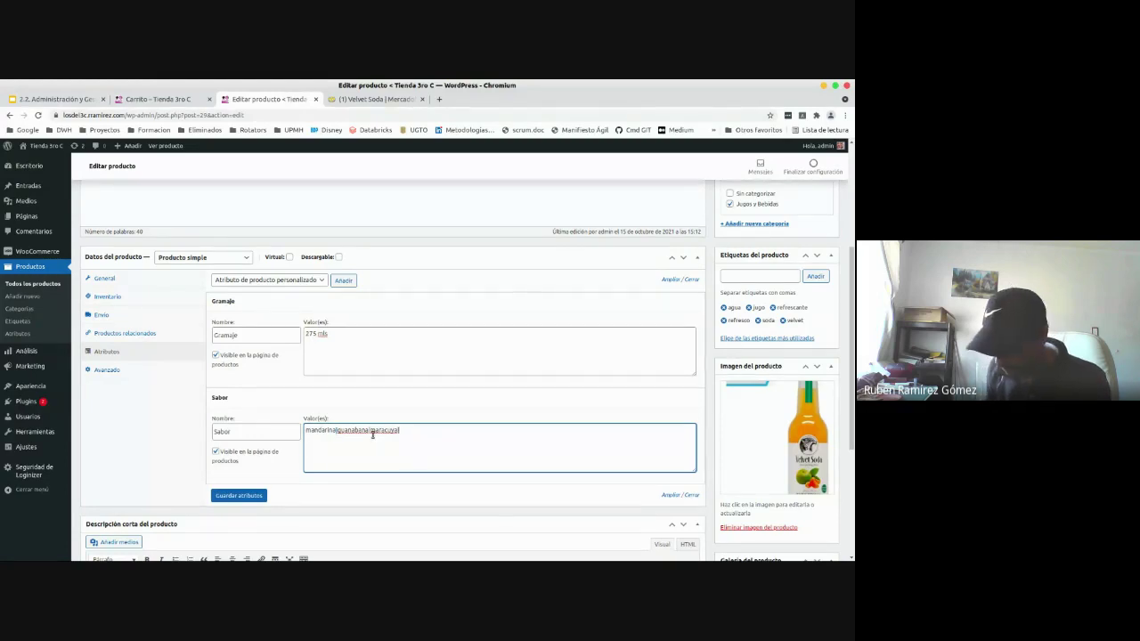
key(ctrl+plus)
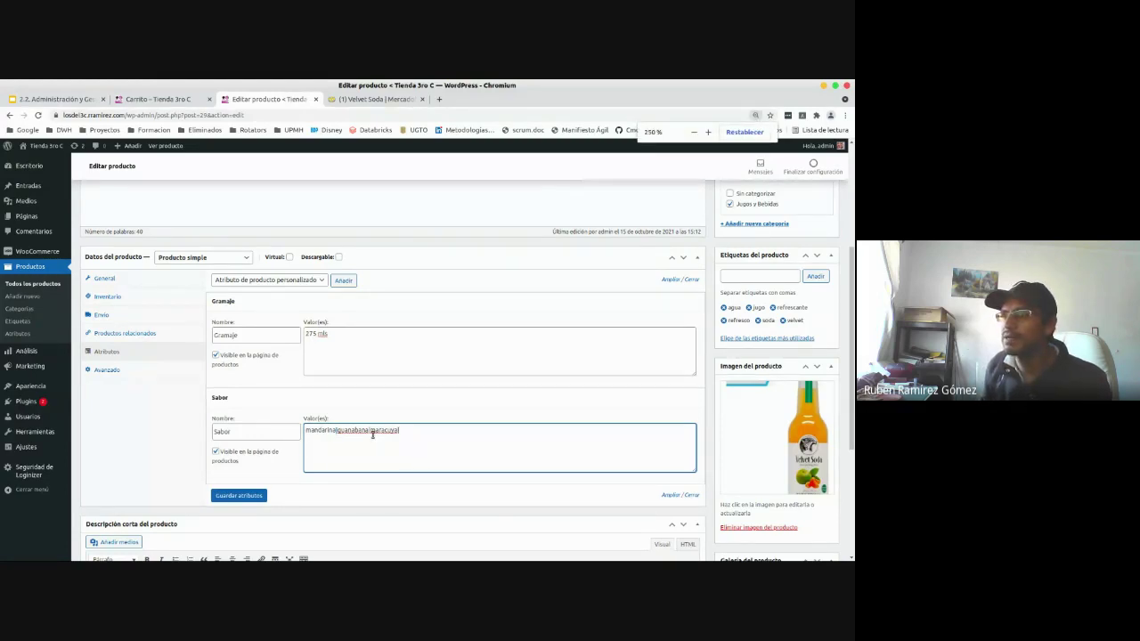
key(ctrl+plus)
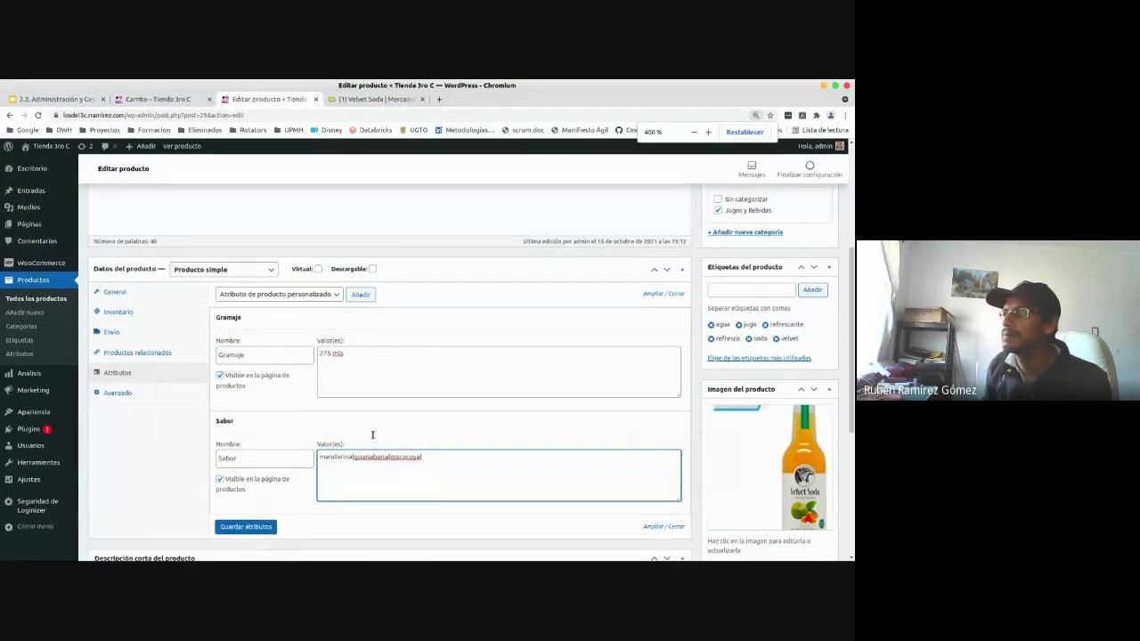
key(ctrl+plus)
key(ctrl+plus)
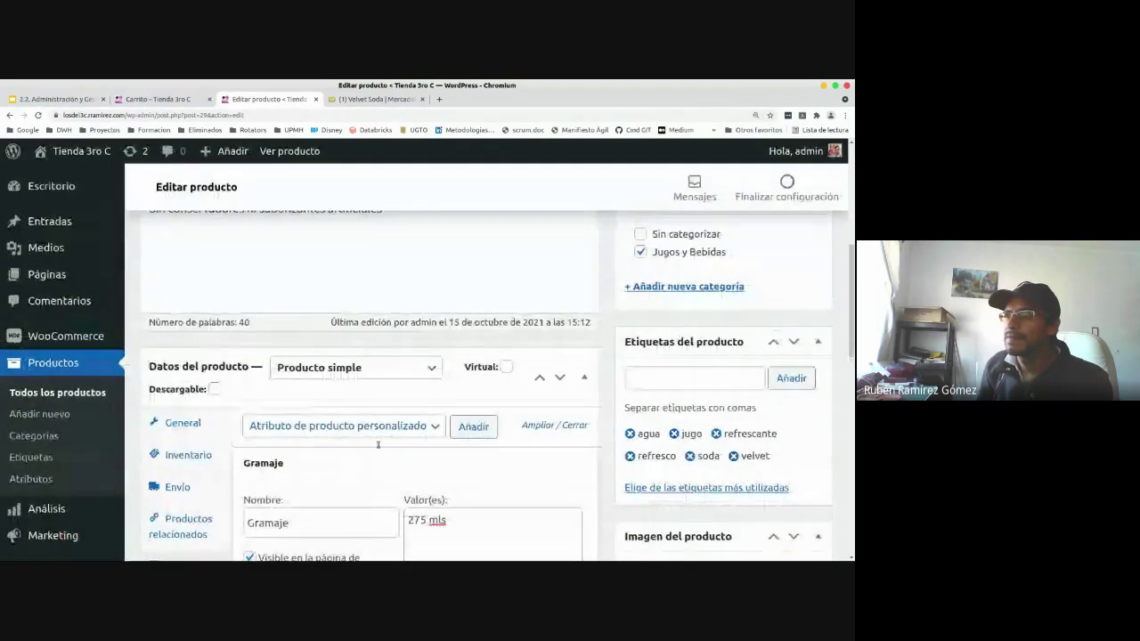
key(ctrl+plus)
key(ctrl+plus)
key(ctrl+plus)
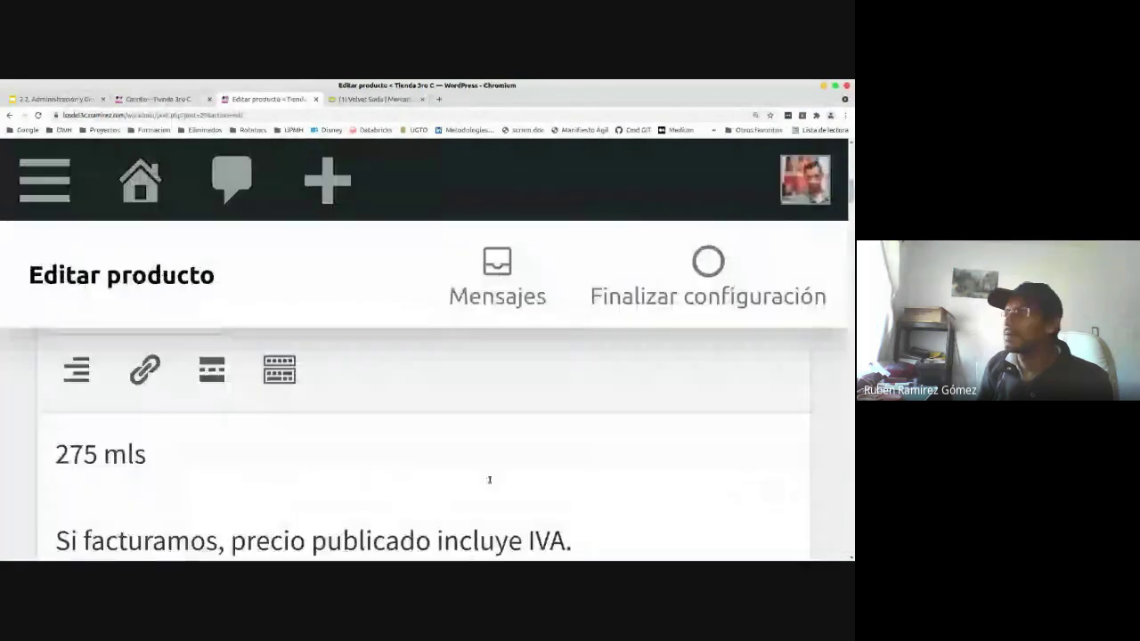
scroll(485, 504, down, 6)
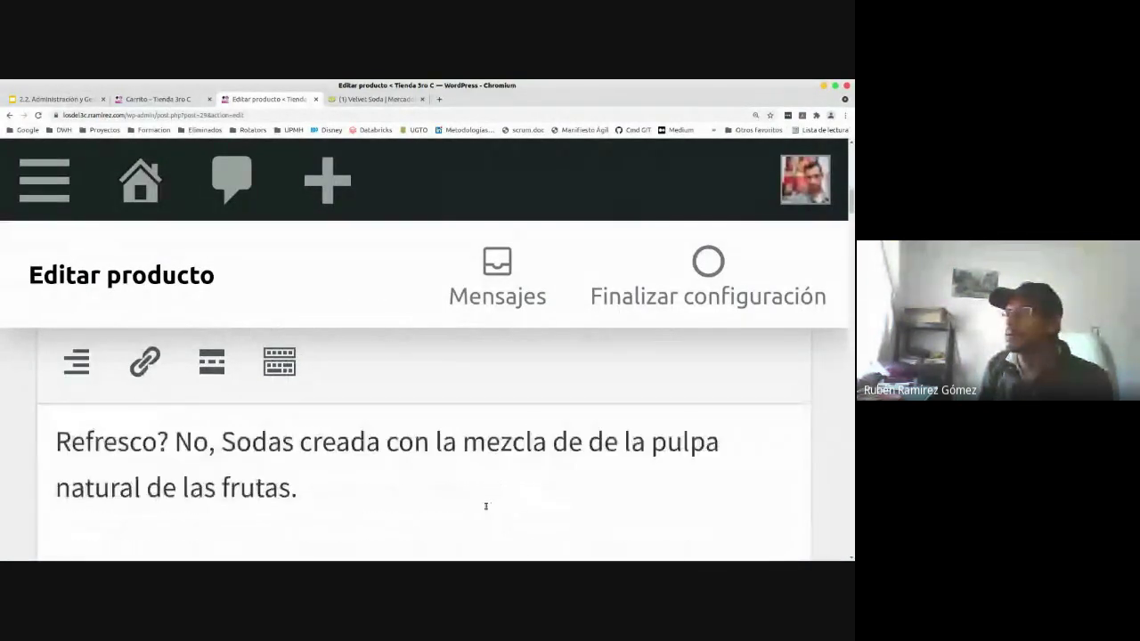
scroll(485, 503, down, 4)
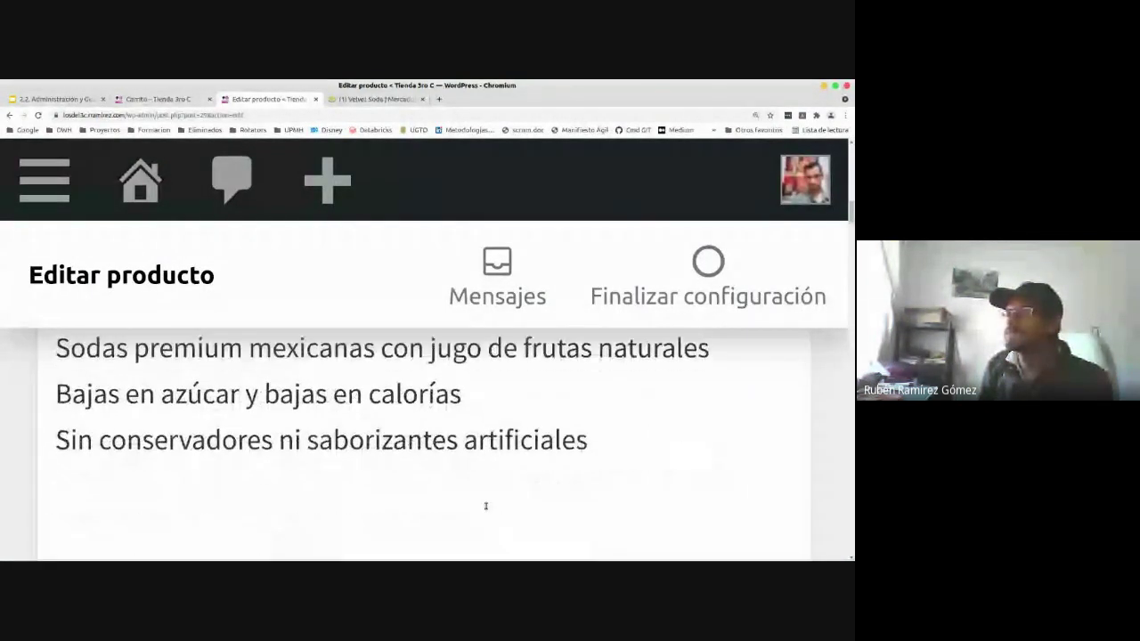
scroll(798, 458, down, 1)
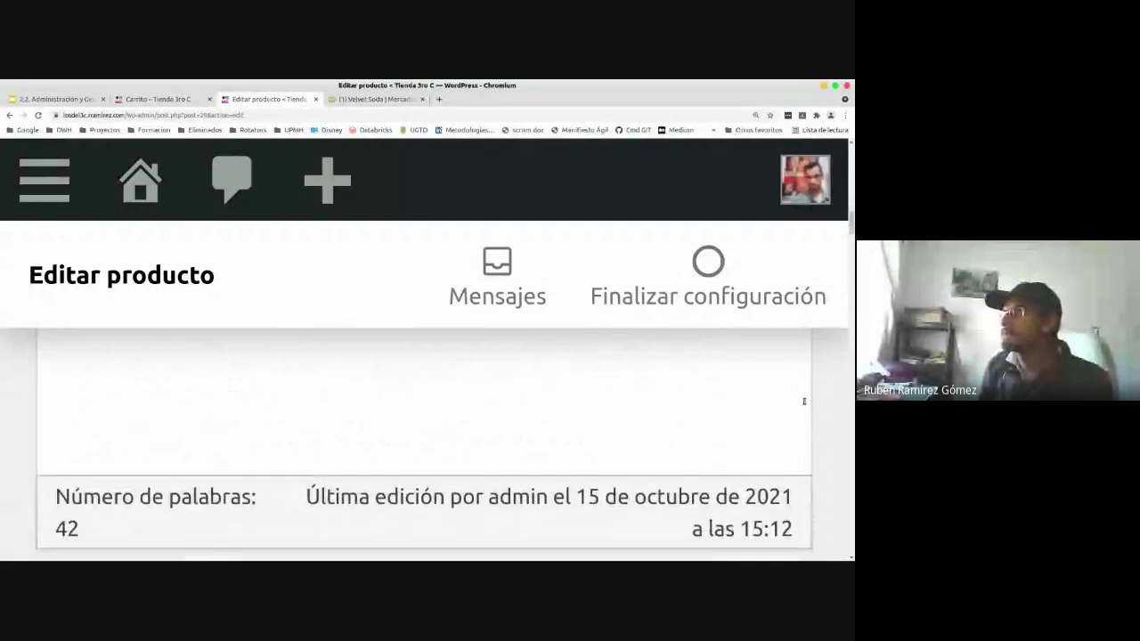
scroll(424, 445, down, 5)
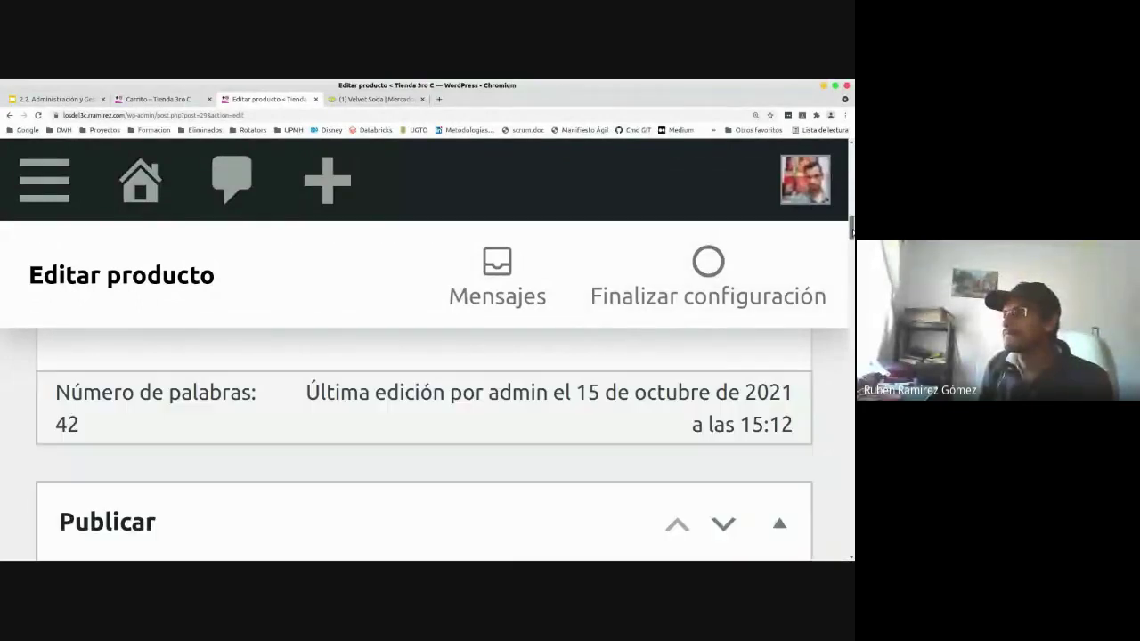
scroll(424, 445, down, 5)
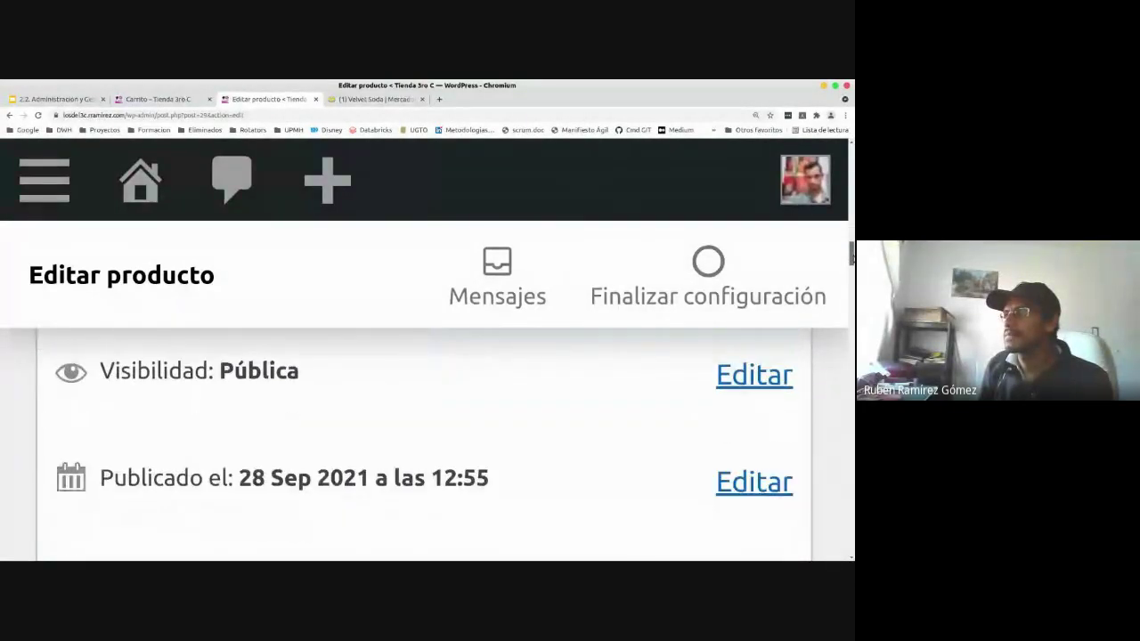
scroll(424, 445, down, 5)
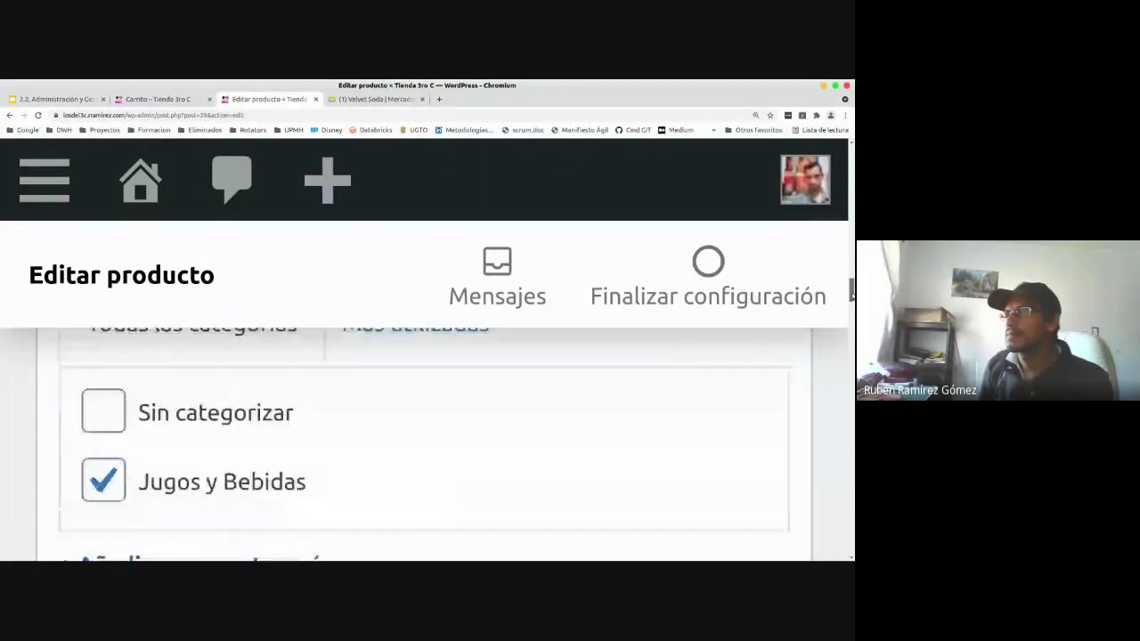
drag(850, 316, 850, 462)
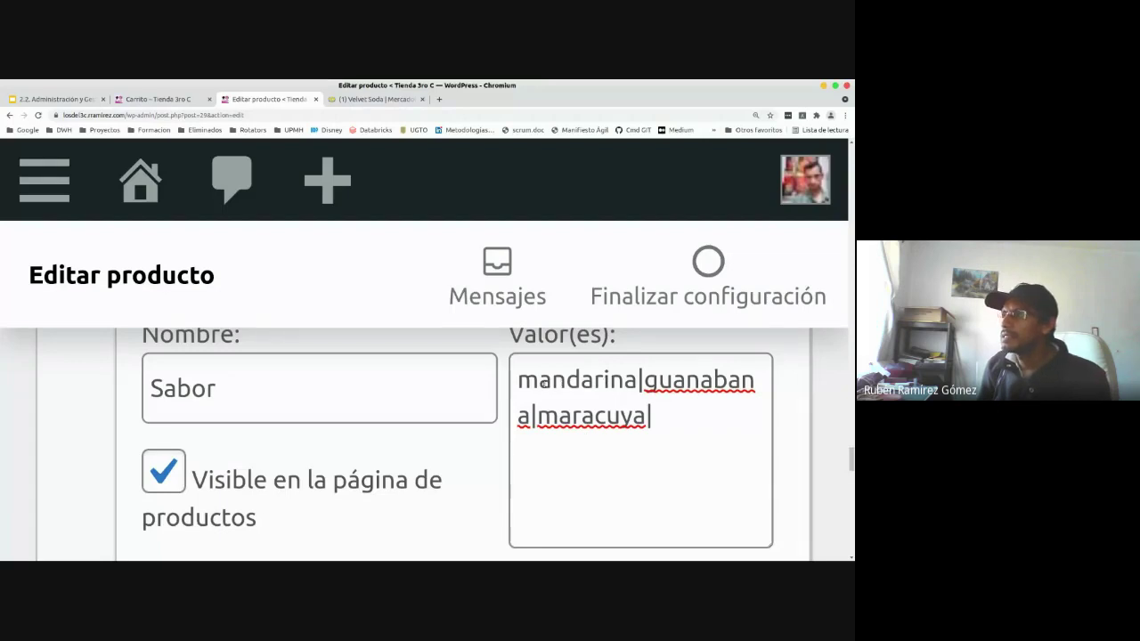
double_click(639, 380)
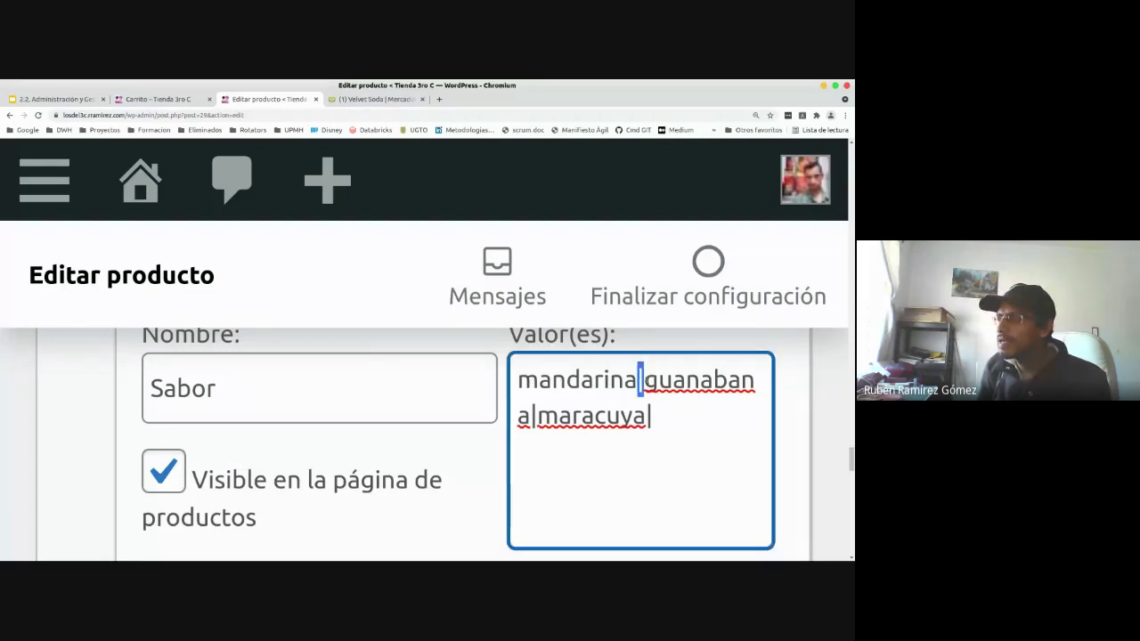
click(660, 410)
double_click(639, 380)
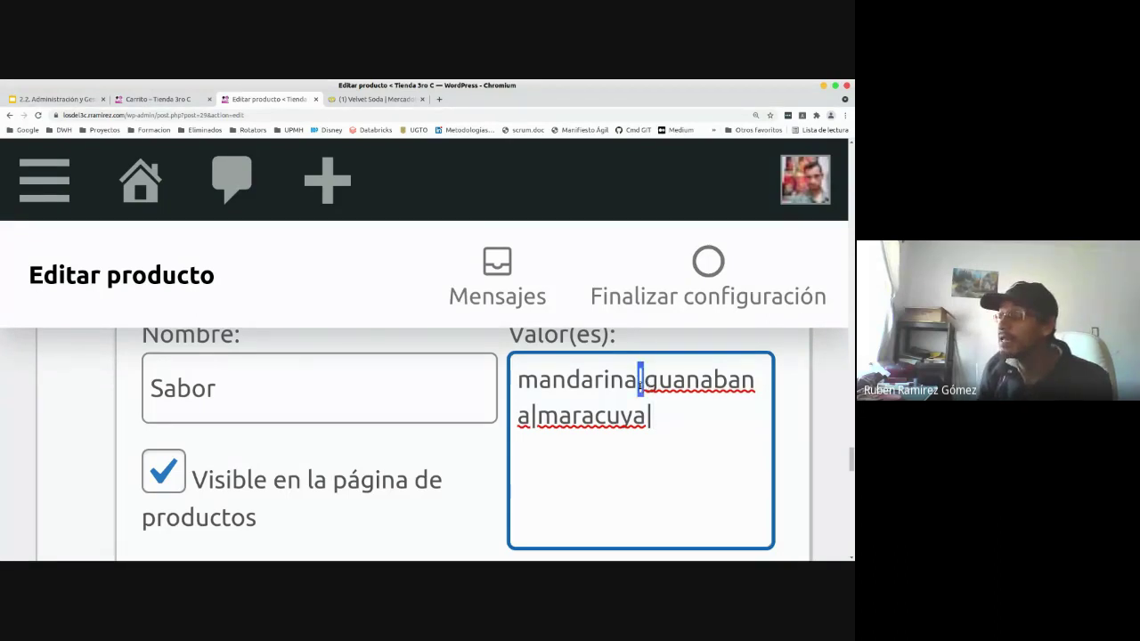
click(670, 430)
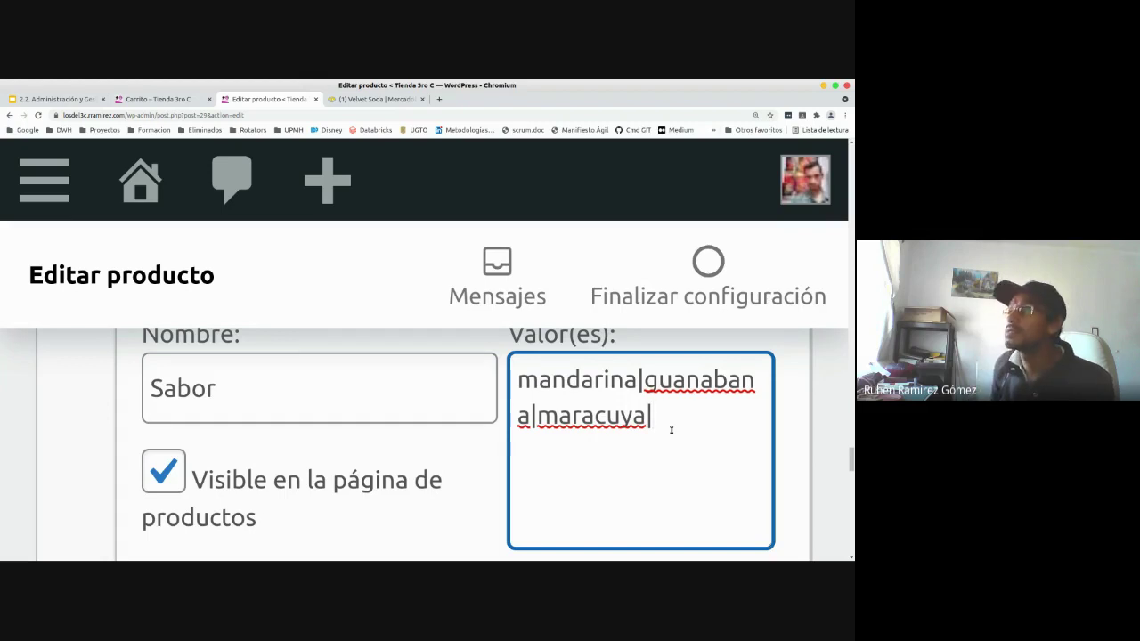
text(||||||)
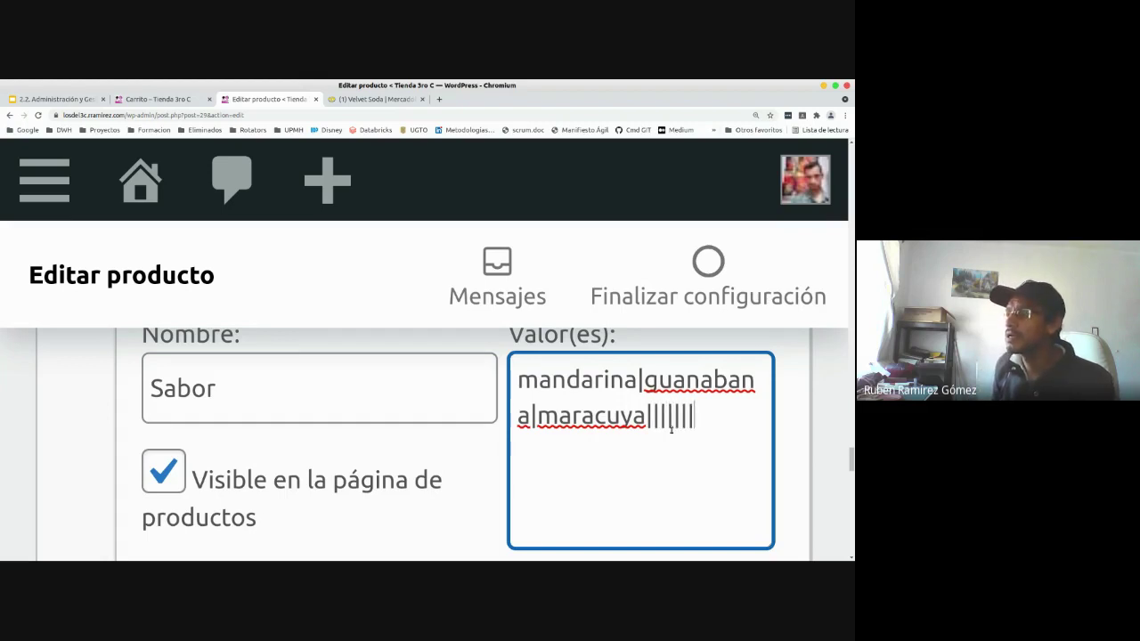
text(||||||)
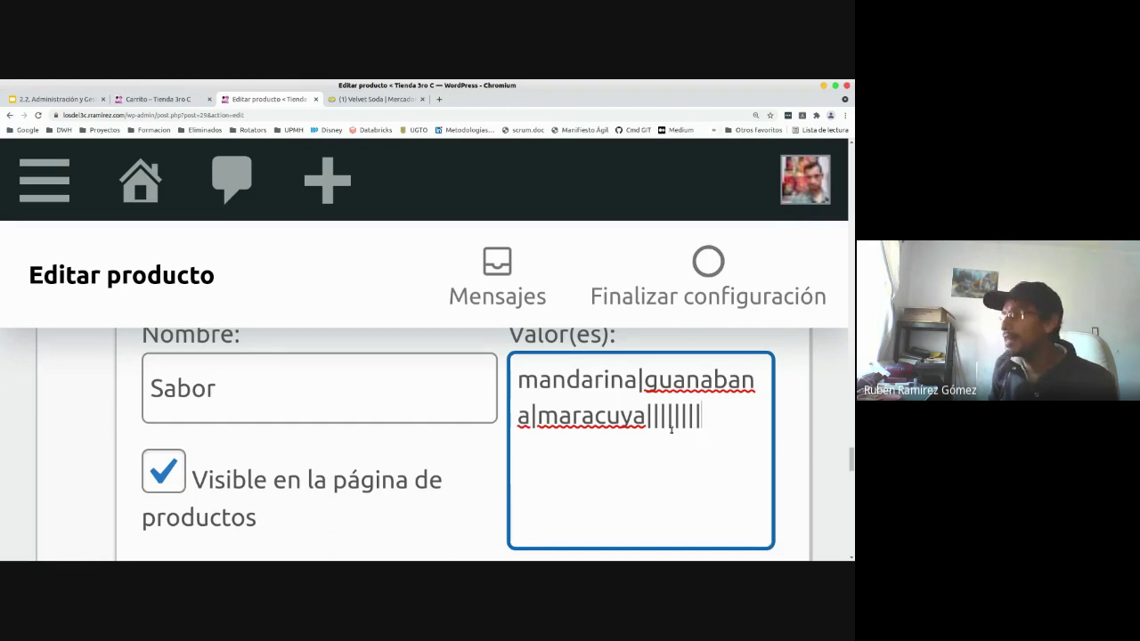
text(||||||)
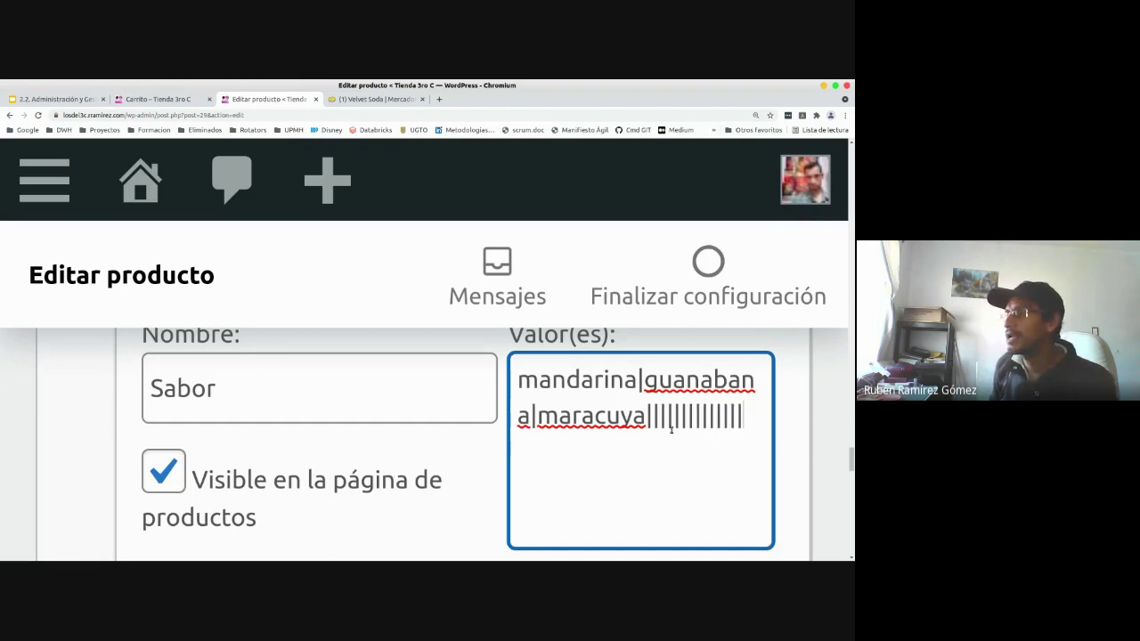
key(BackSpace)
key(BackSpace)
key(BackSpace)
key(BackSpace)
key(BackSpace)
key(BackSpace)
key(BackSpace)
key(BackSpace)
key(BackSpace)
key(BackSpace)
key(BackSpace)
key(BackSpace)
key(BackSpace)
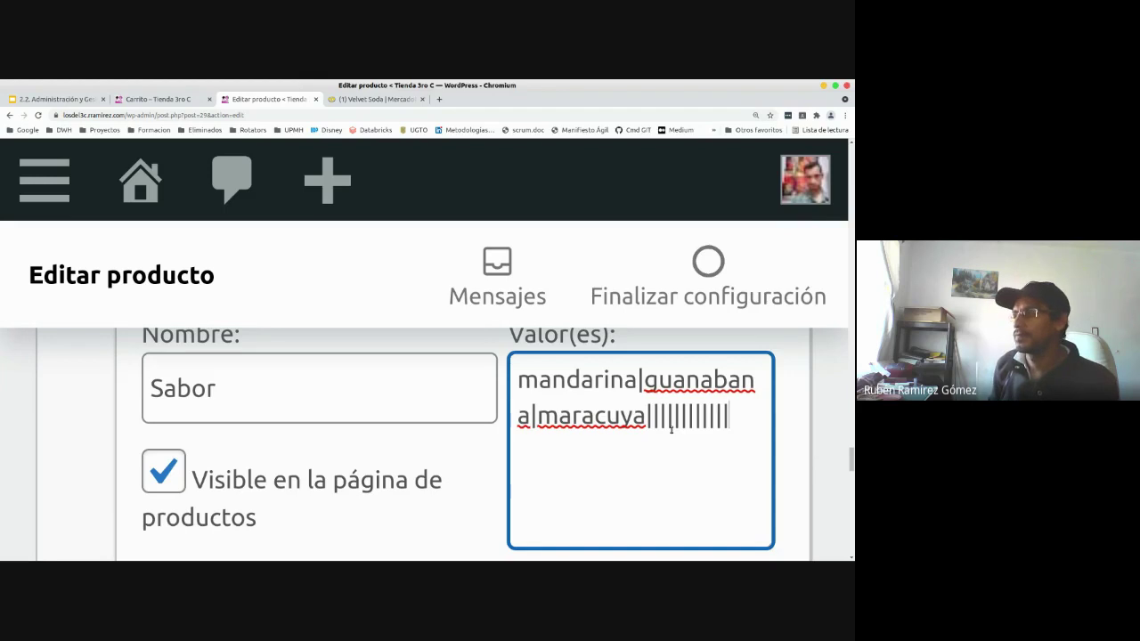
key(BackSpace)
key(BackSpace)
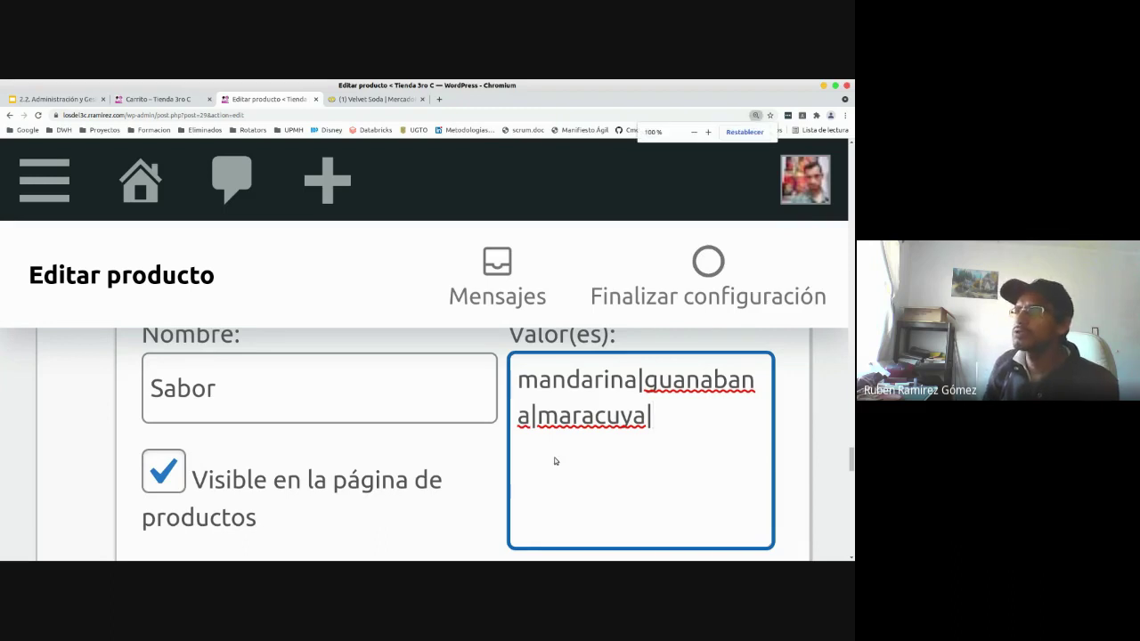
Recheck the flavours in the Mercado Libre Velvet Soda results, then close that tab
key(ctrl+0)
scroll(494, 338, up, 1)
scroll(493, 337, up, 1)
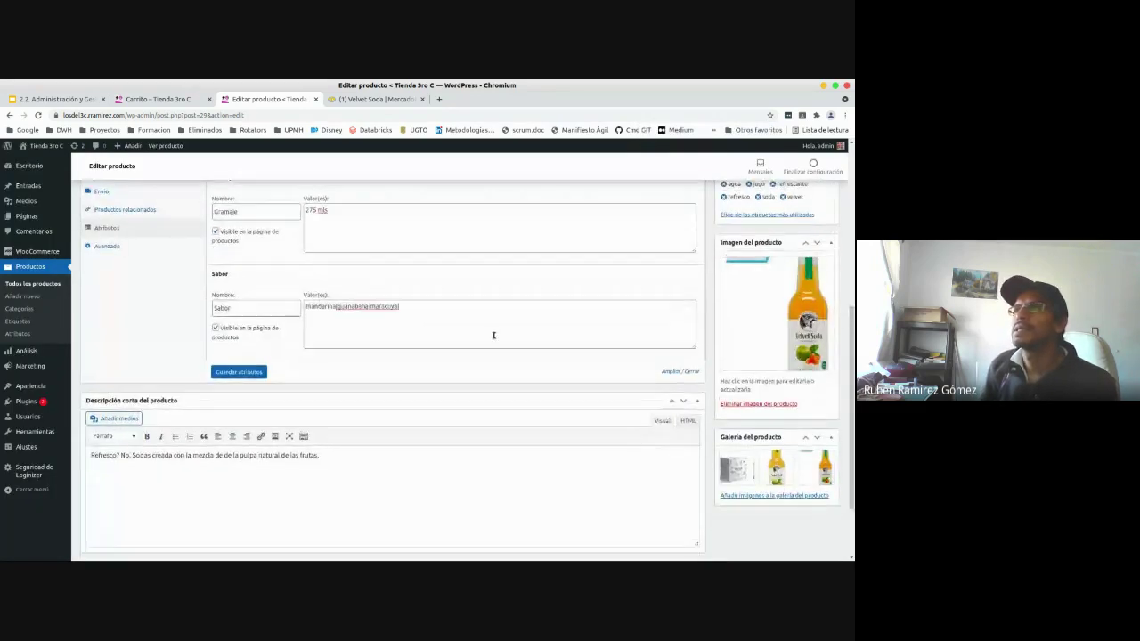
click(469, 313)
click(410, 99)
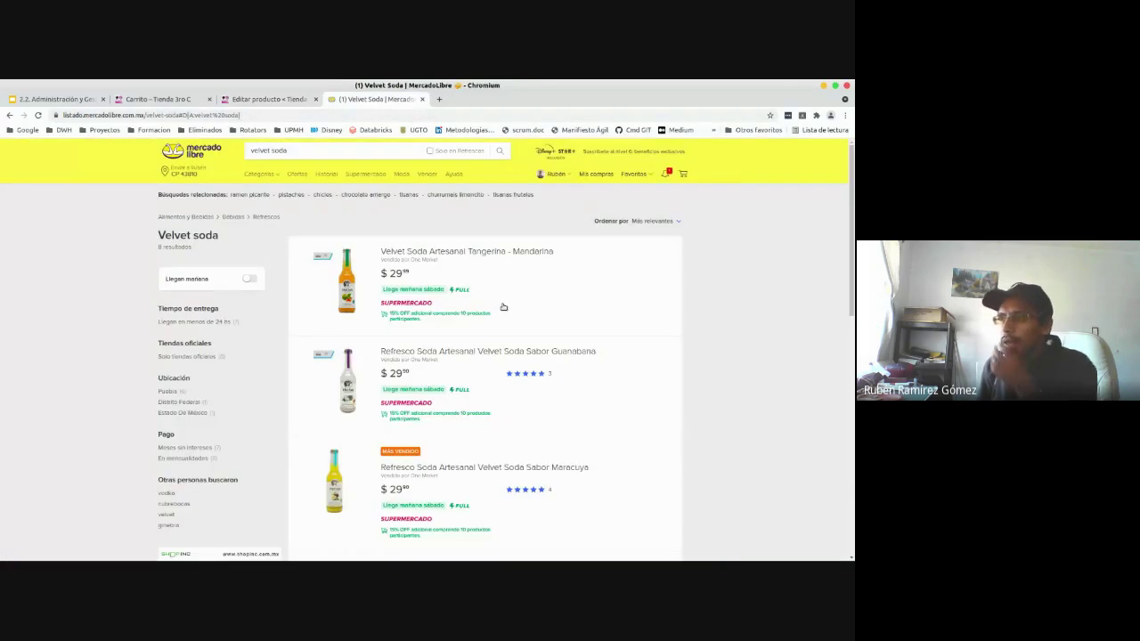
scroll(602, 467, down, 2)
scroll(603, 461, down, 1)
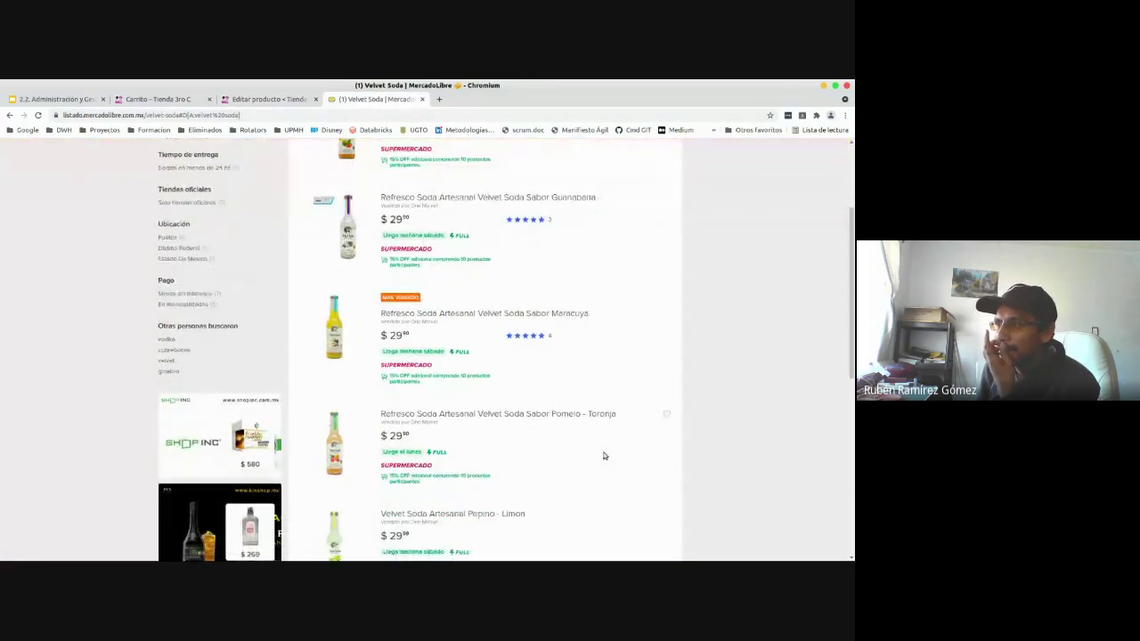
click(422, 99)
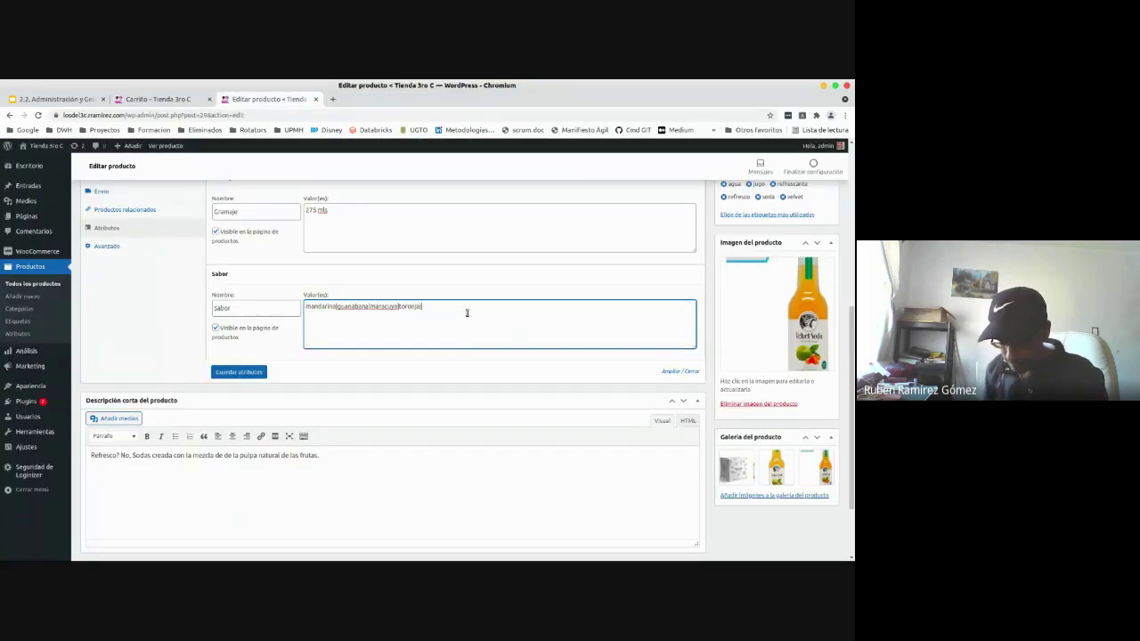
Add limón to the Sabor flavours and save the Gramaje and Sabor attributes
text(limón)
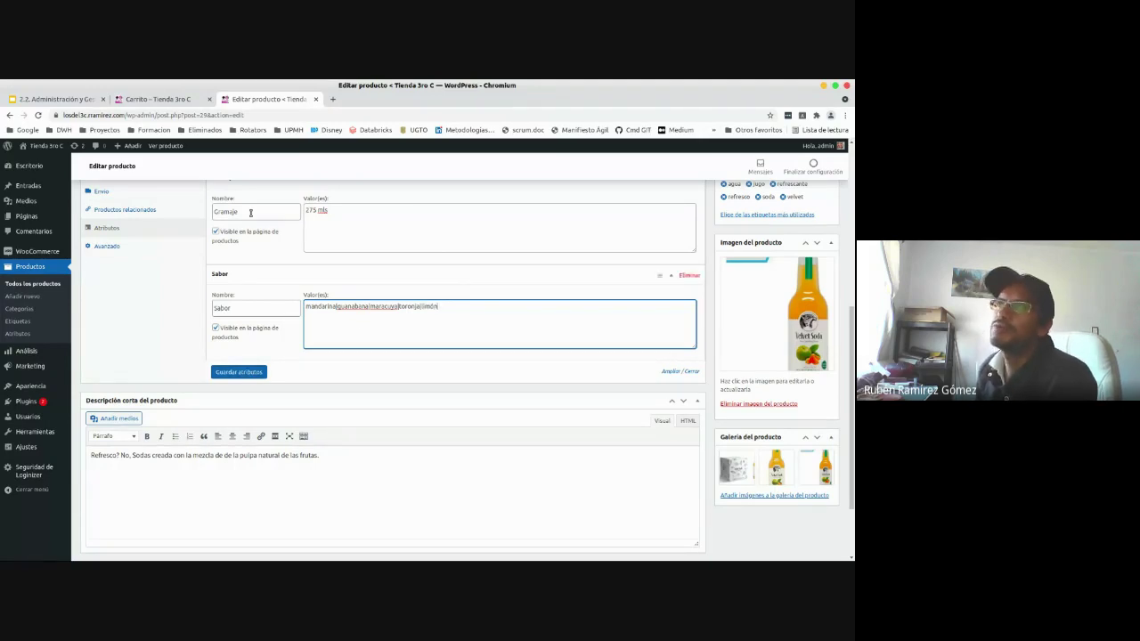
scroll(285, 302, up, 5)
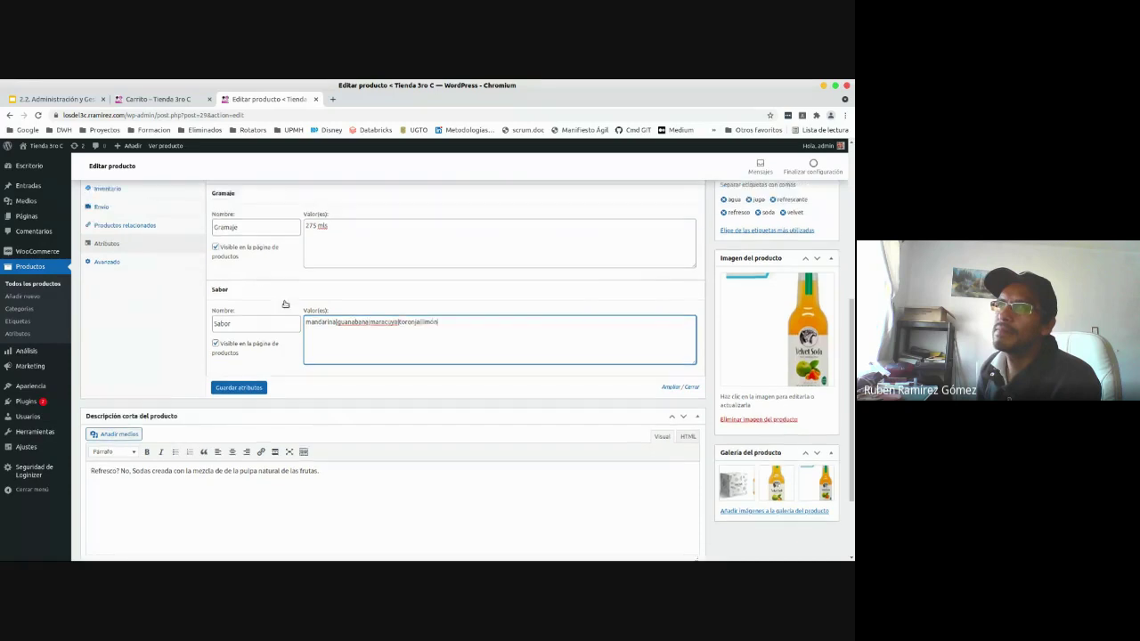
scroll(268, 366, down, 5)
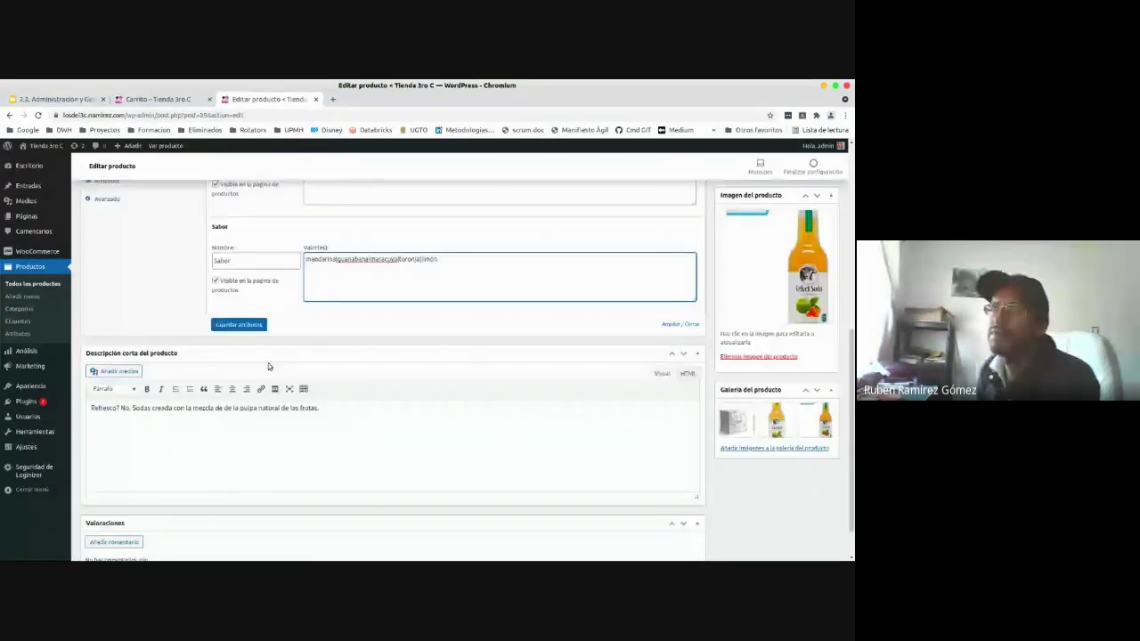
click(223, 327)
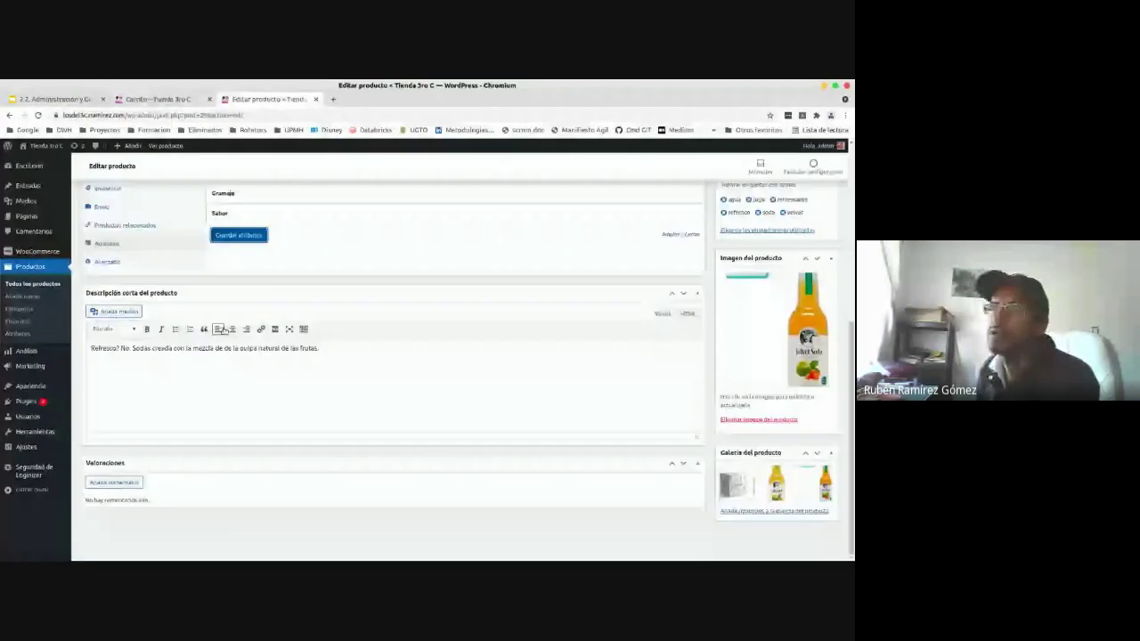
scroll(311, 321, up, 2)
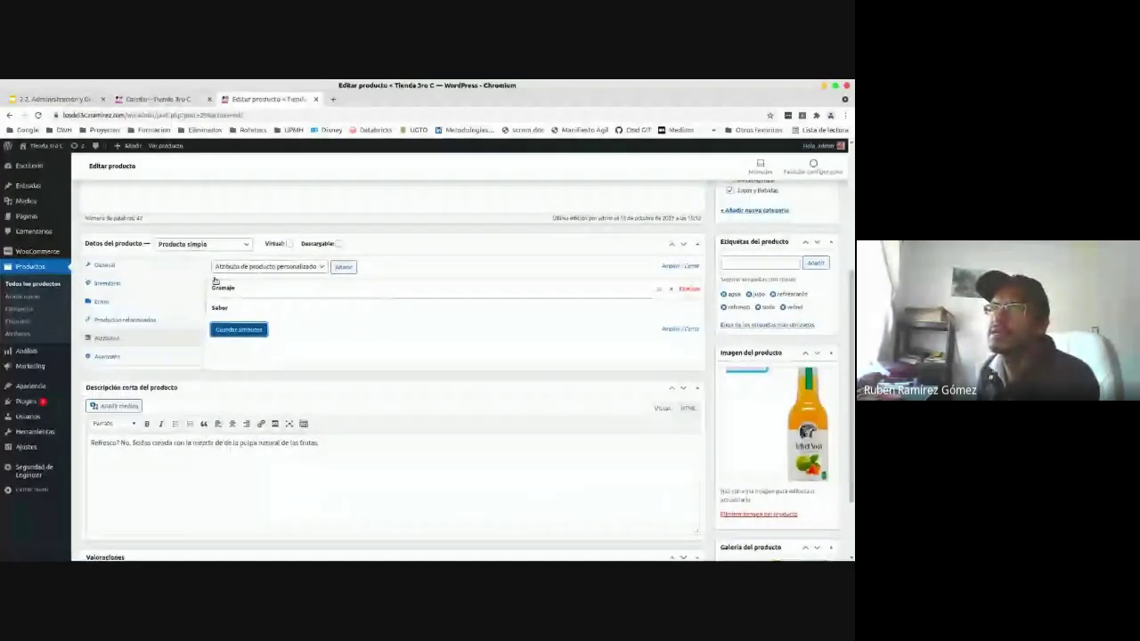
scroll(243, 318, up, 1)
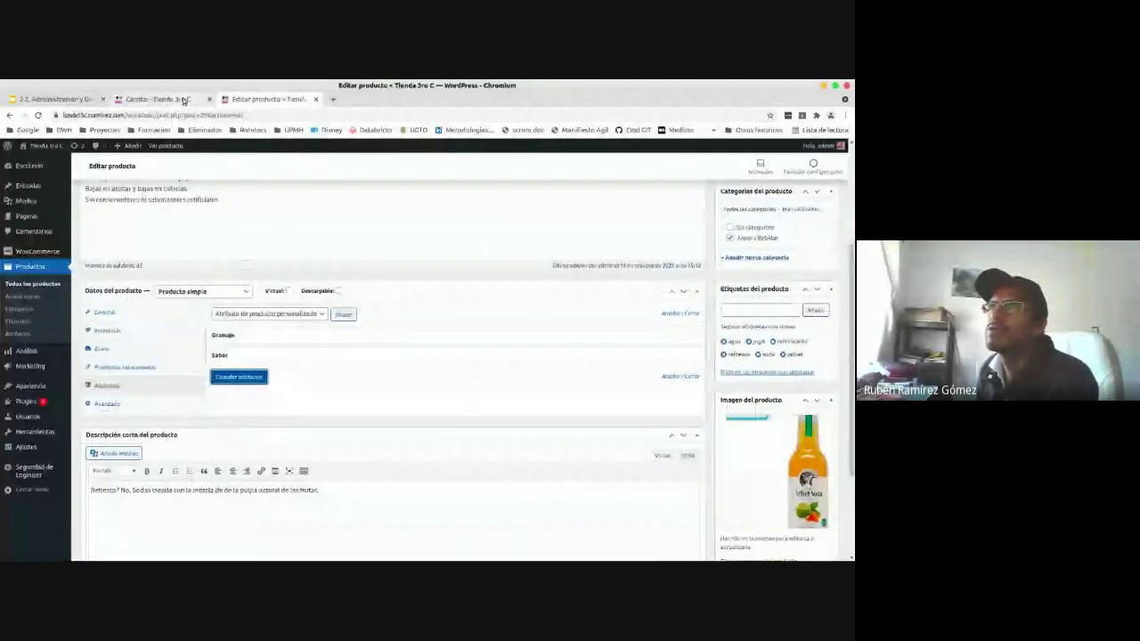
On the storefront product page, open Información adicional and highlight the Gramaje value 275 mls
click(160, 99)
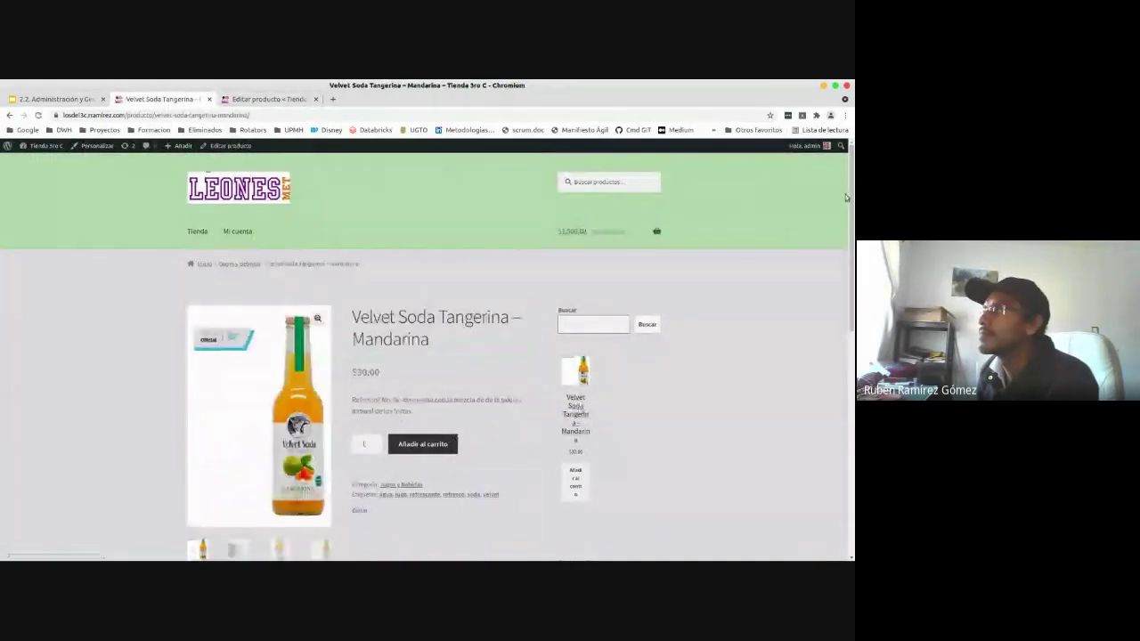
scroll(850, 236, down, 1)
scroll(850, 236, down, 3)
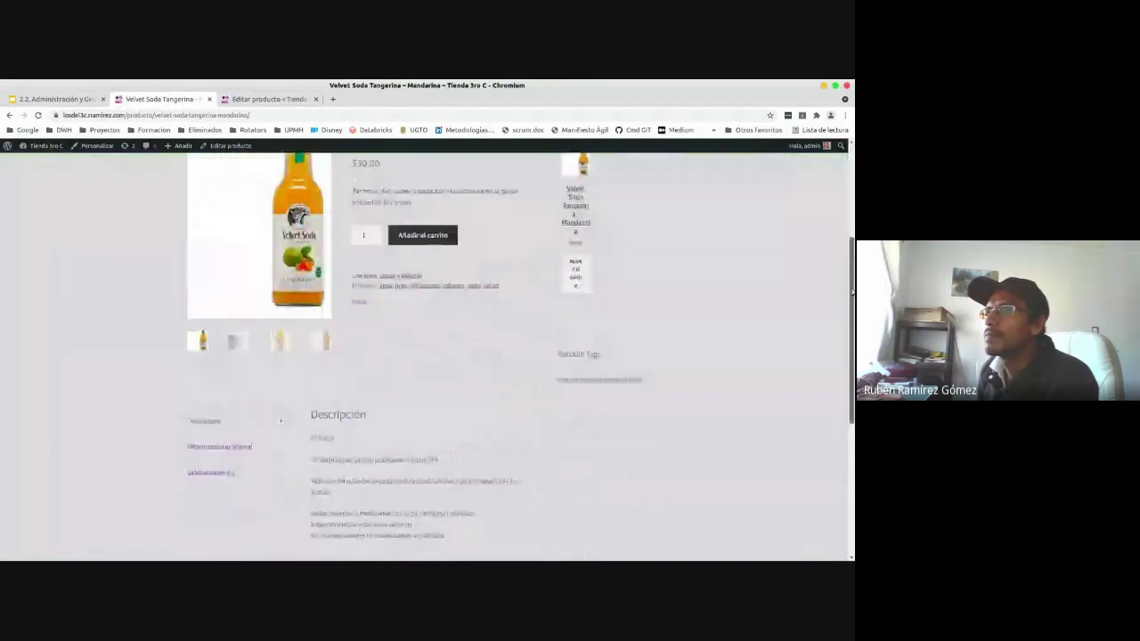
click(211, 402)
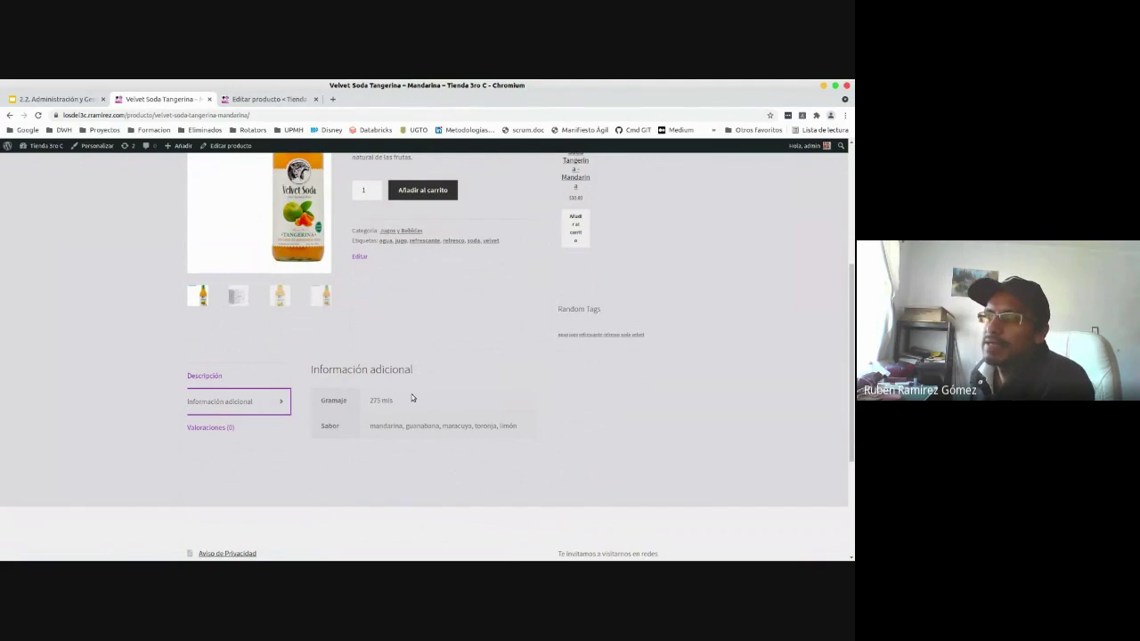
triple_click(402, 415)
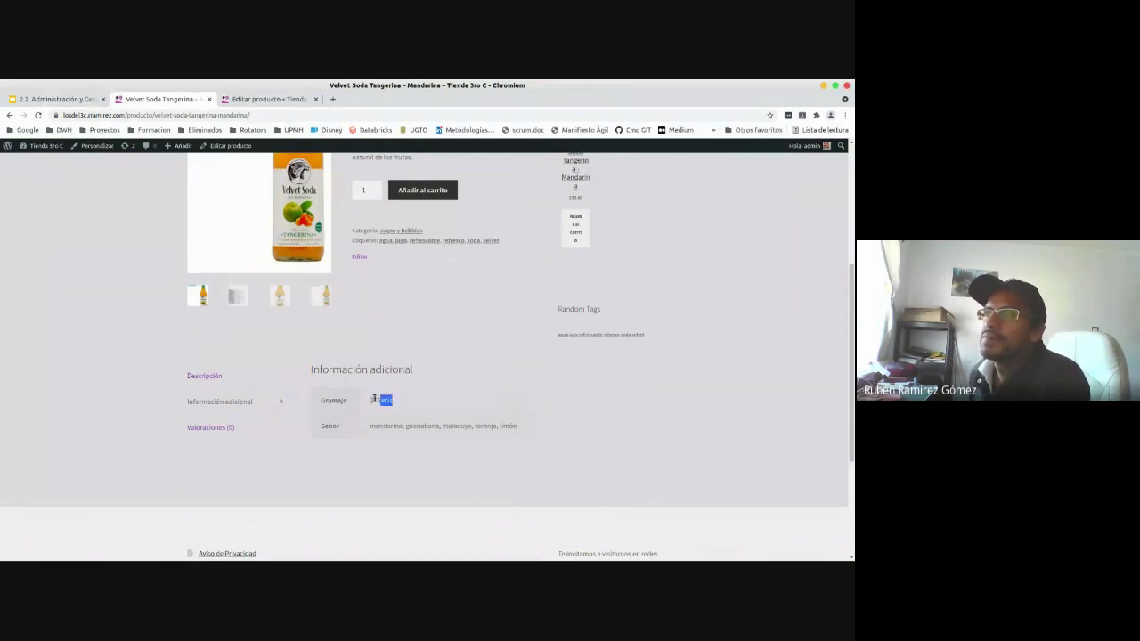
click(347, 440)
click(361, 435)
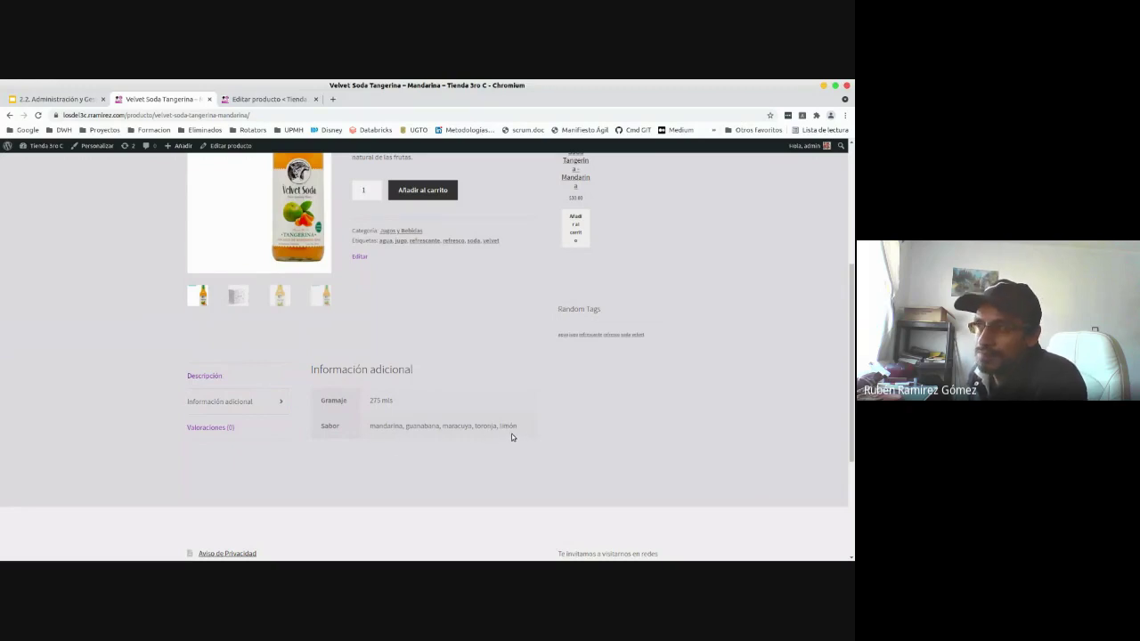
scroll(512, 446, down, 1)
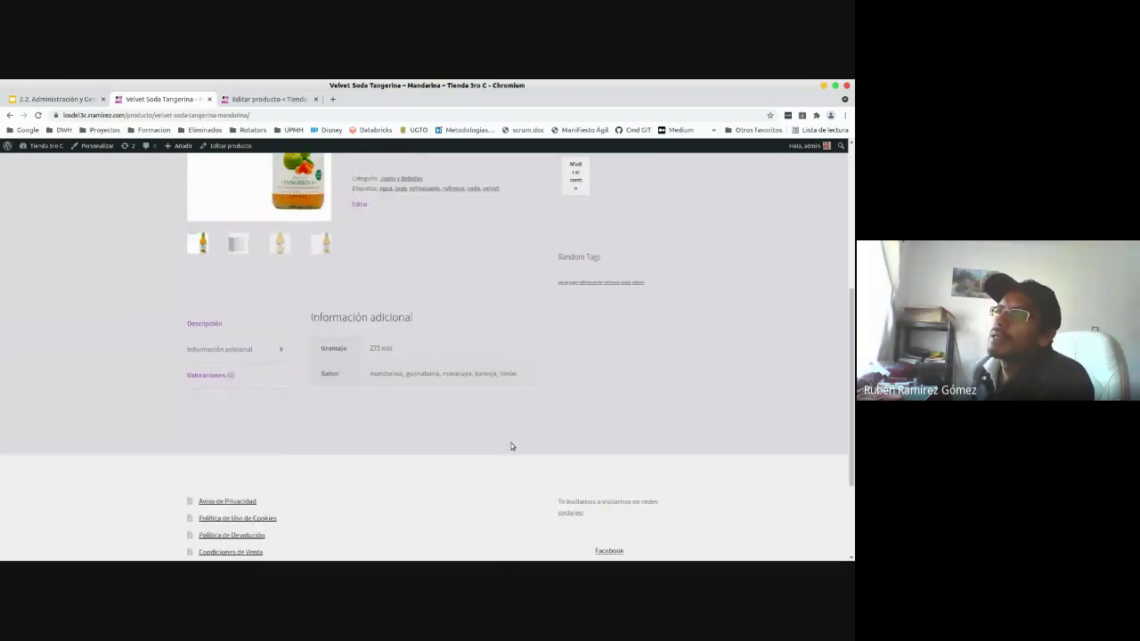
scroll(512, 446, down, 2)
scroll(512, 446, up, 1)
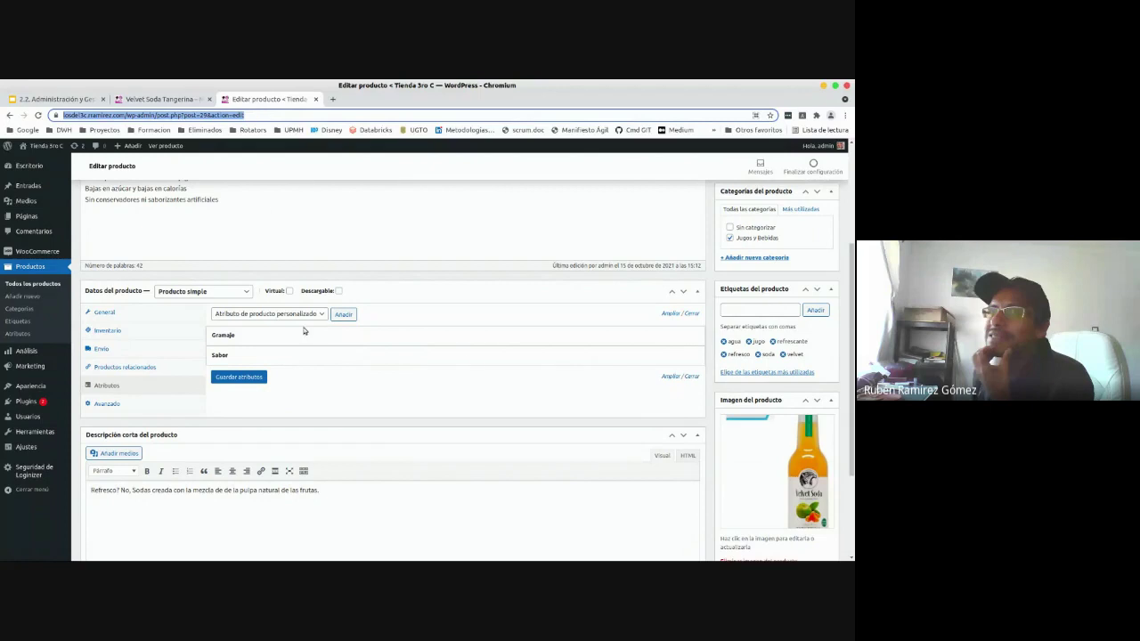
Update the Velvet Soda Tangerina - Mandarina product with Actualizar in the Publicar box
click(852, 289)
drag(852, 290, 852, 233)
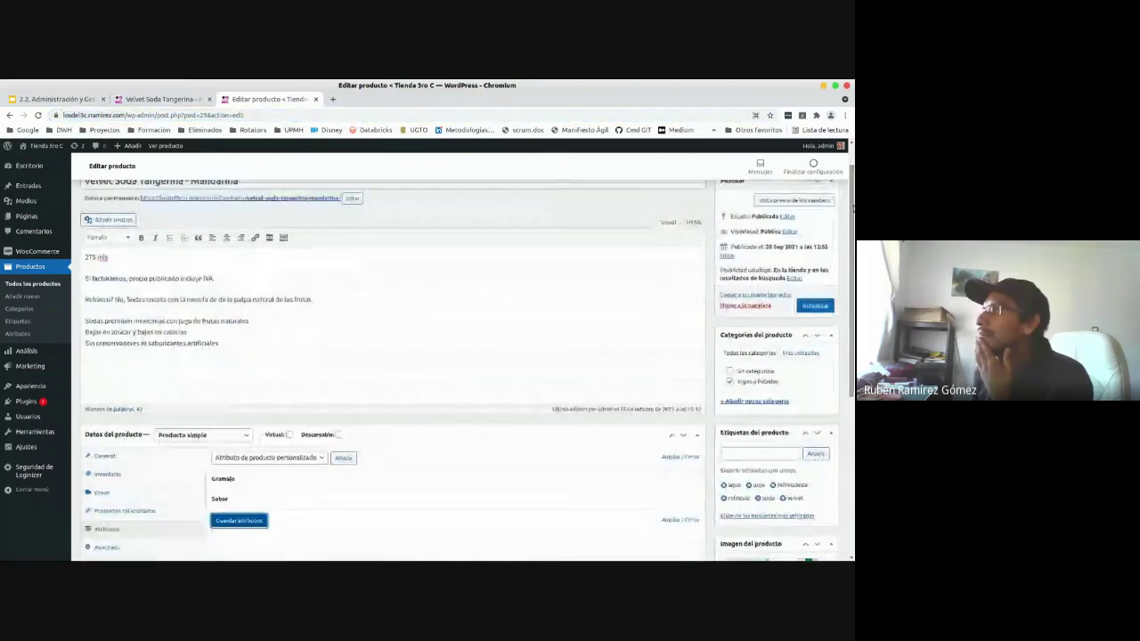
click(821, 309)
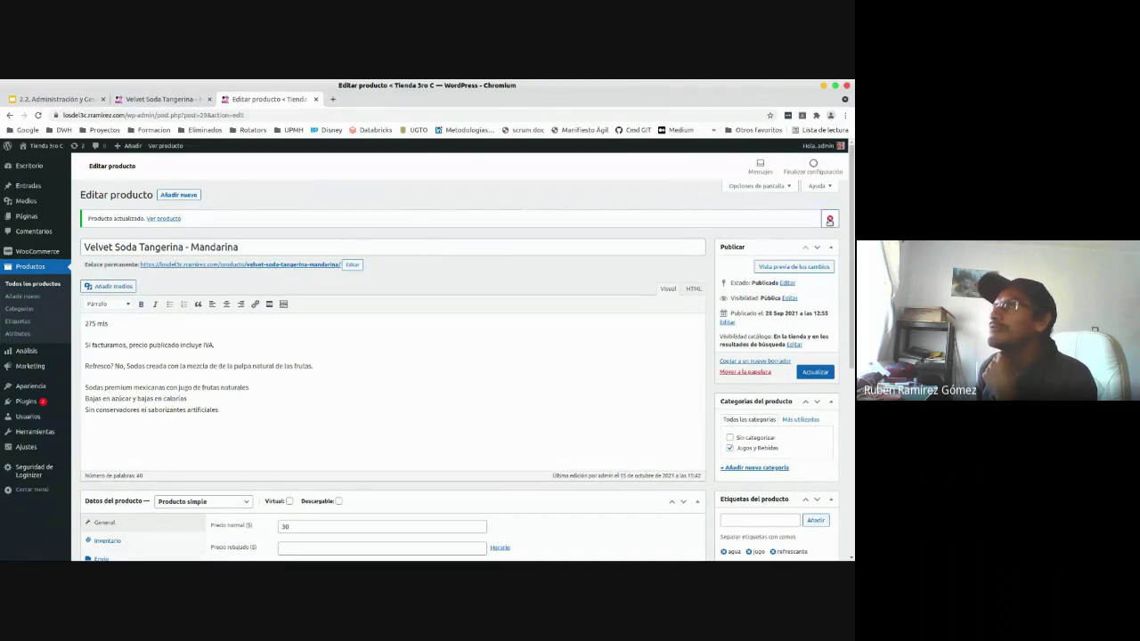
Close the 'Producto actualizado' notice and scroll down to the Datos del producto box
click(828, 219)
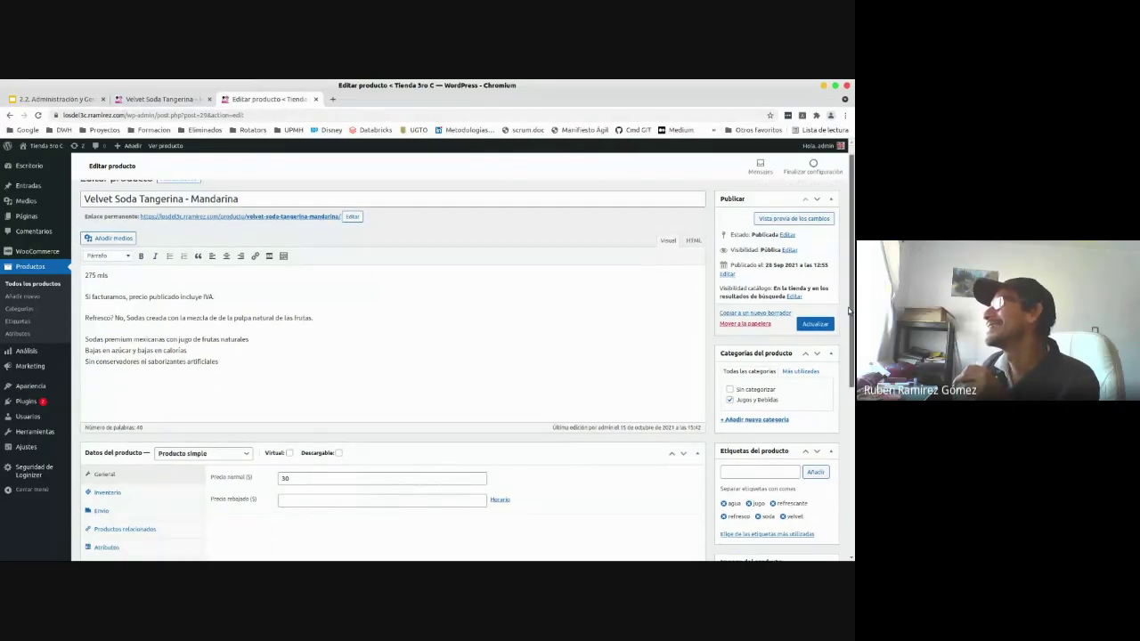
scroll(850, 232, down, 5)
scroll(848, 196, up, 5)
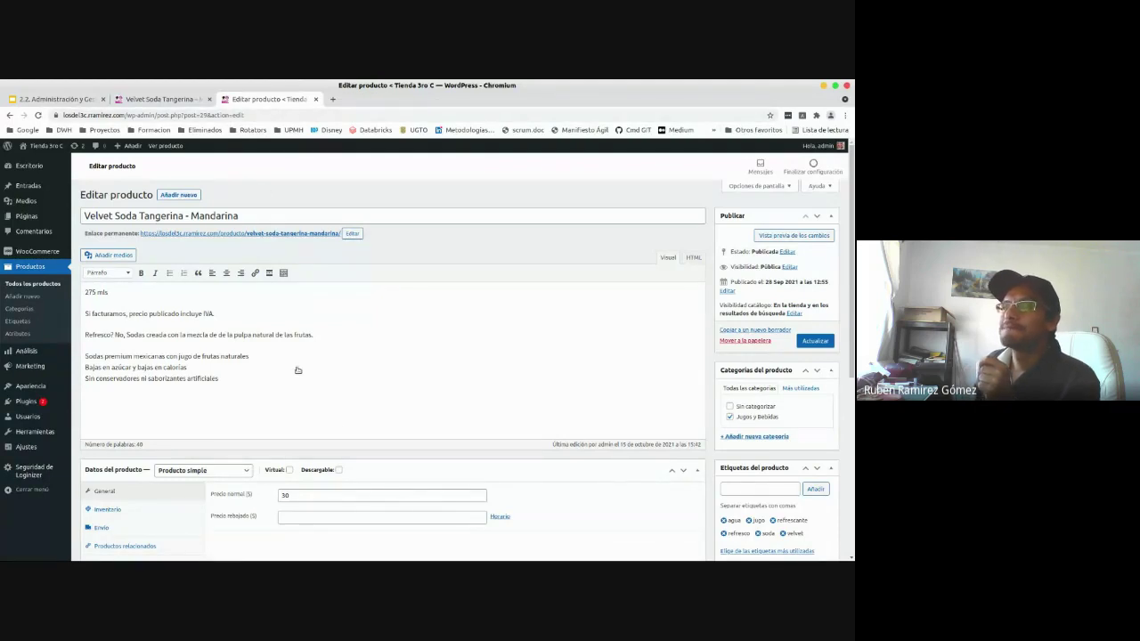
scroll(298, 419, down, 3)
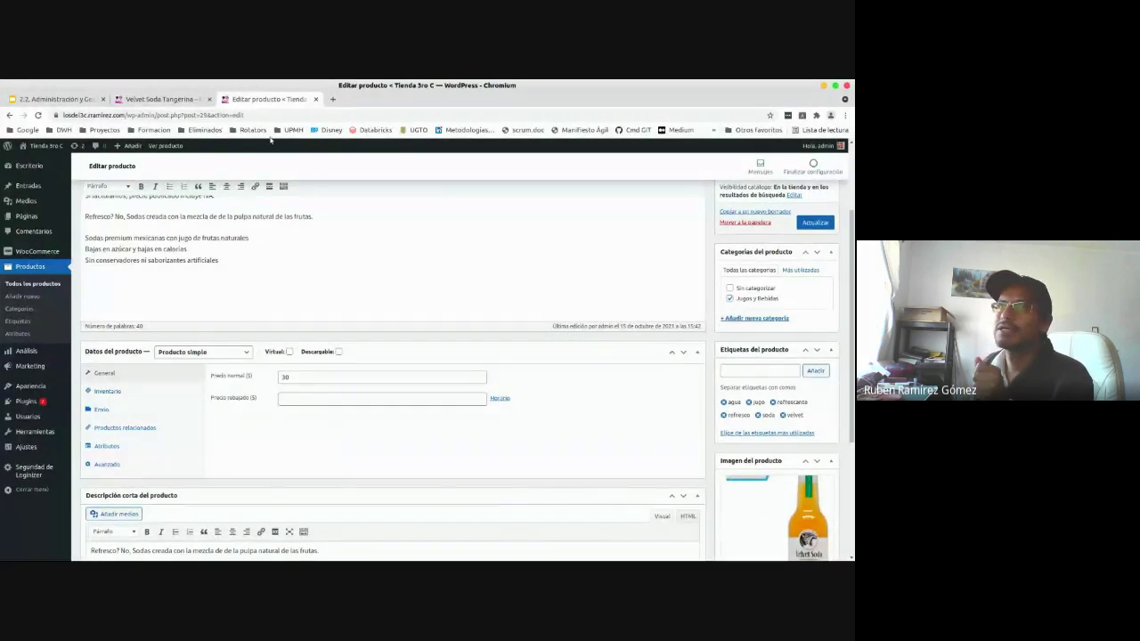
Show the Envío tab in Datos del producto and check the available shipping classes
click(102, 409)
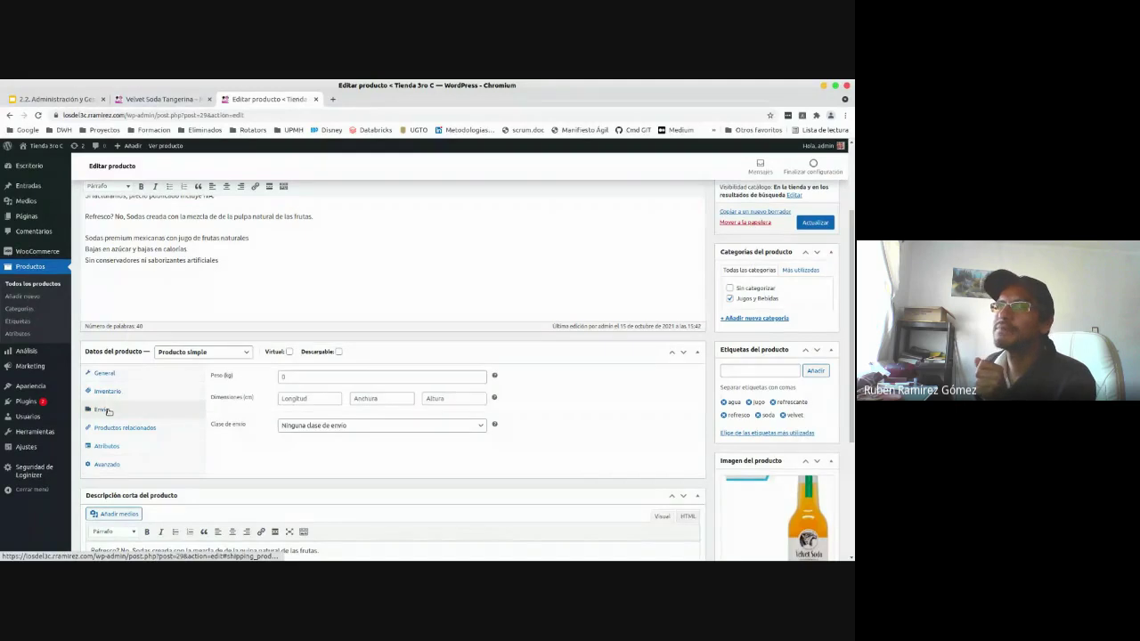
click(330, 424)
click(332, 471)
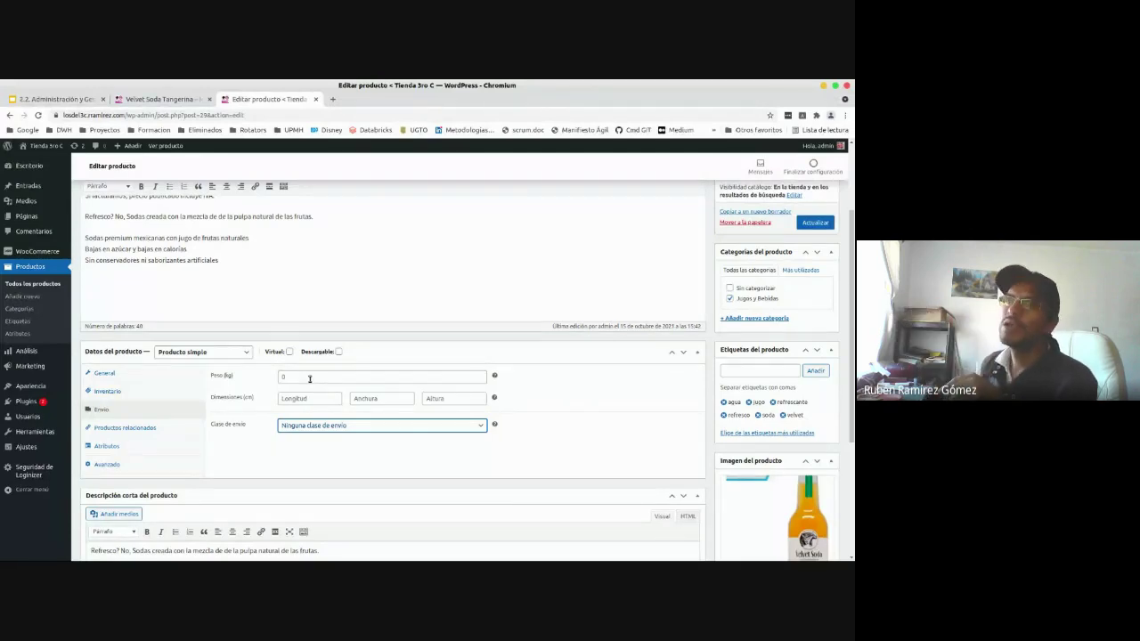
Step through the Peso field (0) and the blank length, width and height fields
click(309, 379)
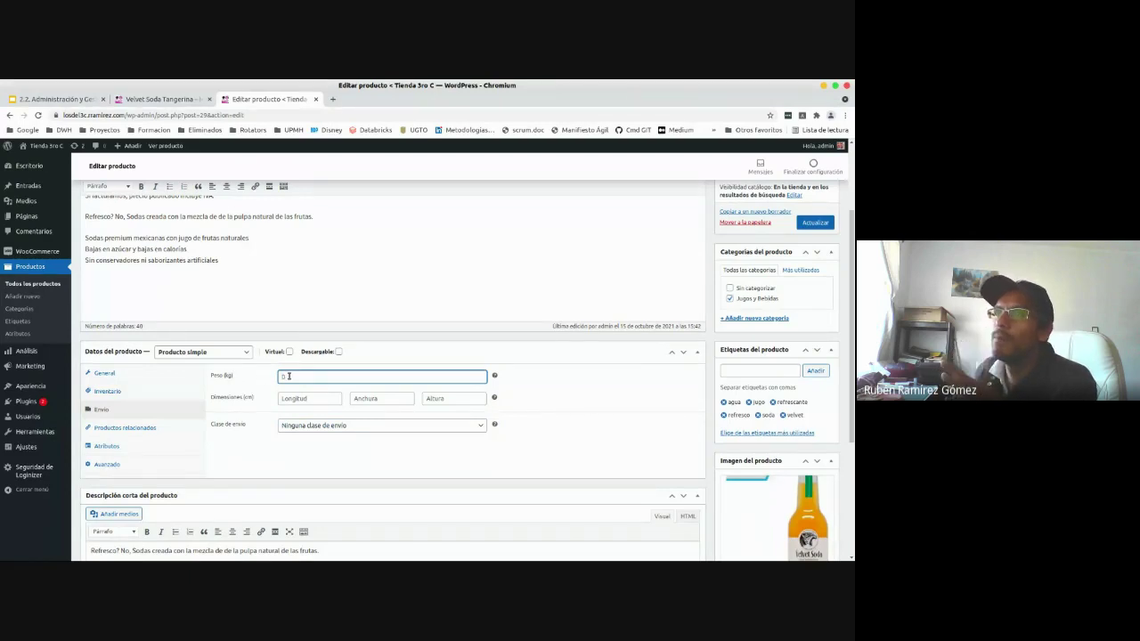
click(310, 401)
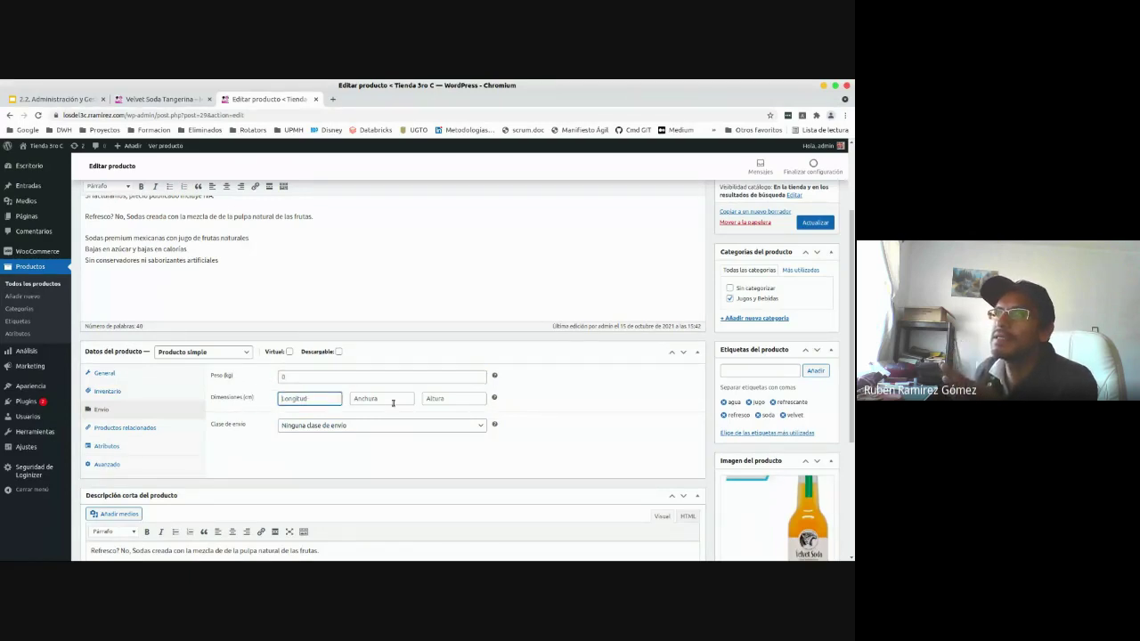
click(392, 401)
click(450, 398)
click(438, 376)
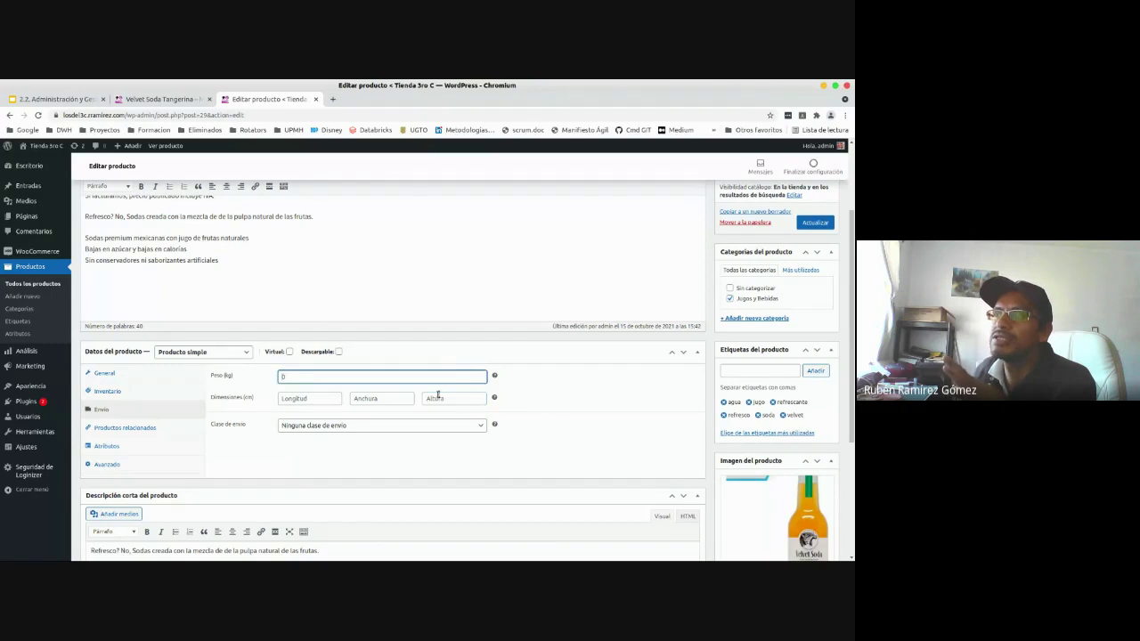
click(450, 399)
click(399, 398)
click(288, 400)
Keep the shipping class set to Ninguna clase de envío
click(357, 424)
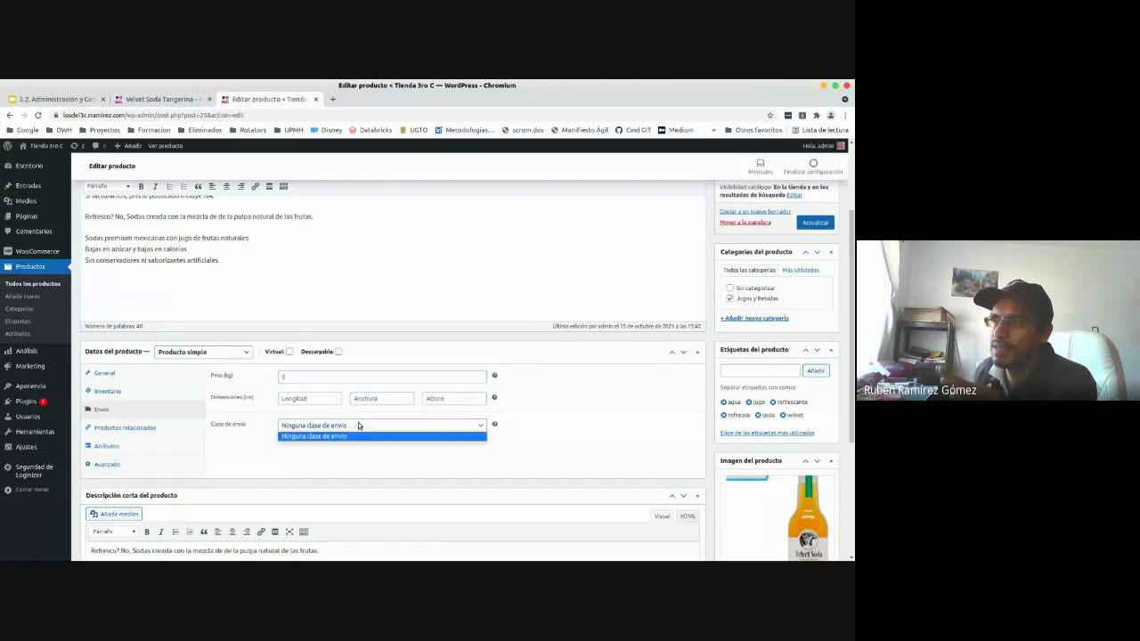
click(322, 441)
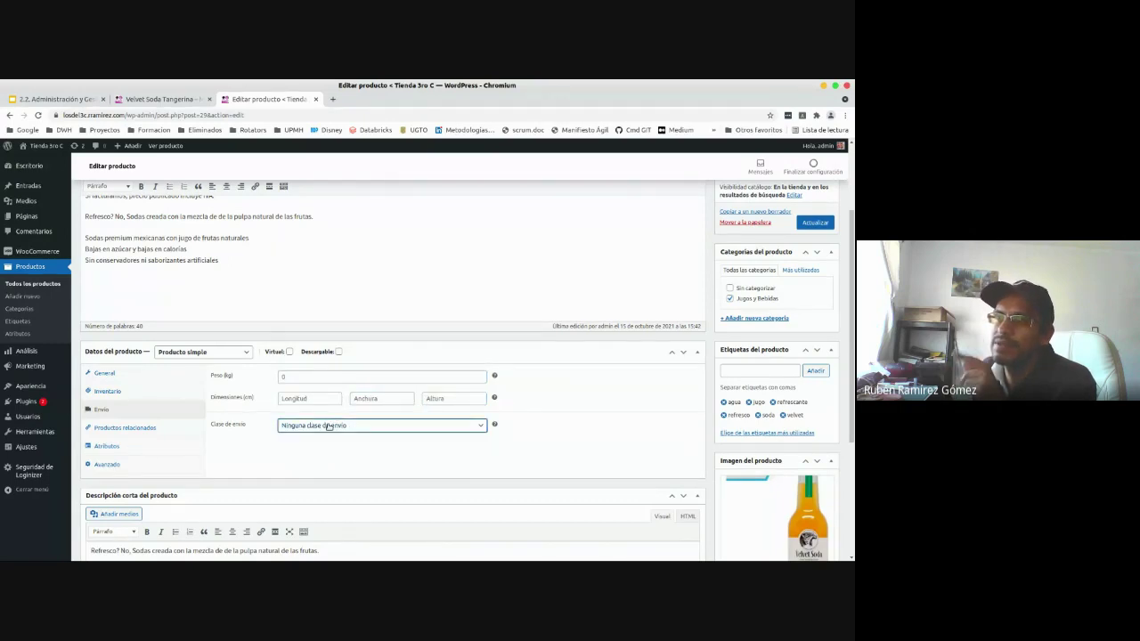
click(324, 460)
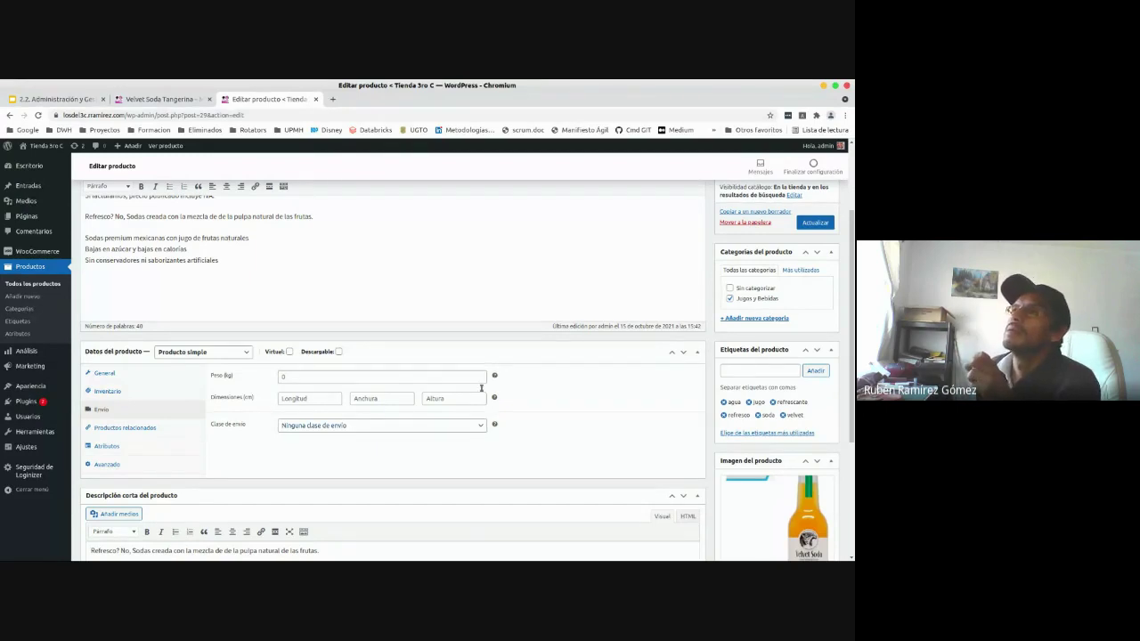
Scroll up to the product description and select, then deselect, the word 'artificiales'
scroll(502, 281, up, 1)
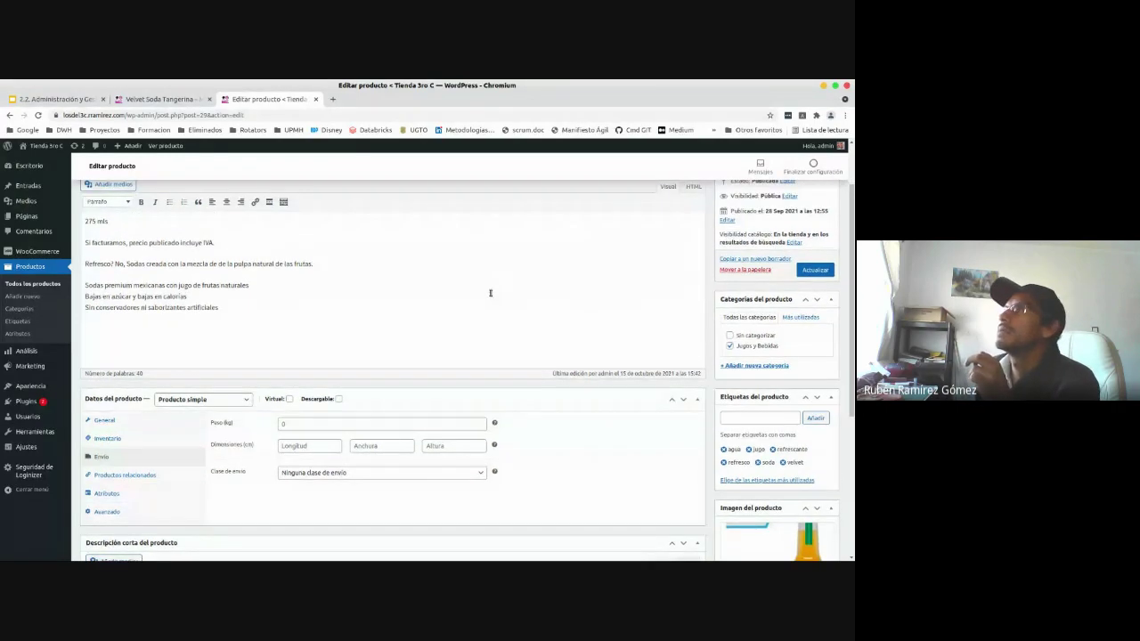
scroll(490, 293, up, 2)
scroll(491, 293, up, 2)
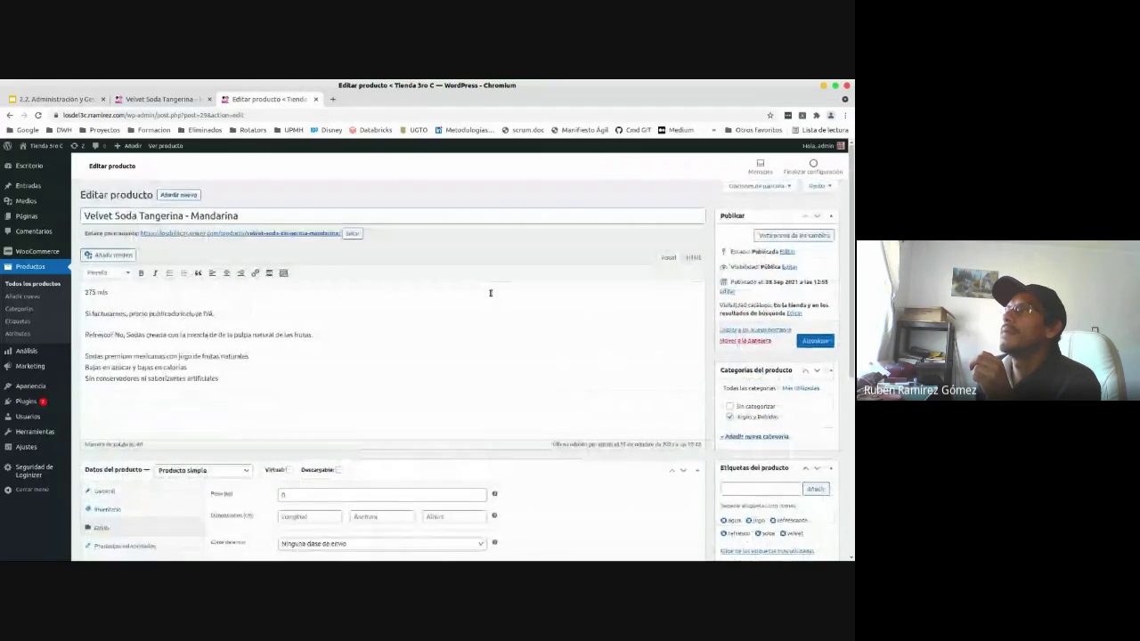
scroll(493, 299, down, 2)
scroll(496, 304, up, 2)
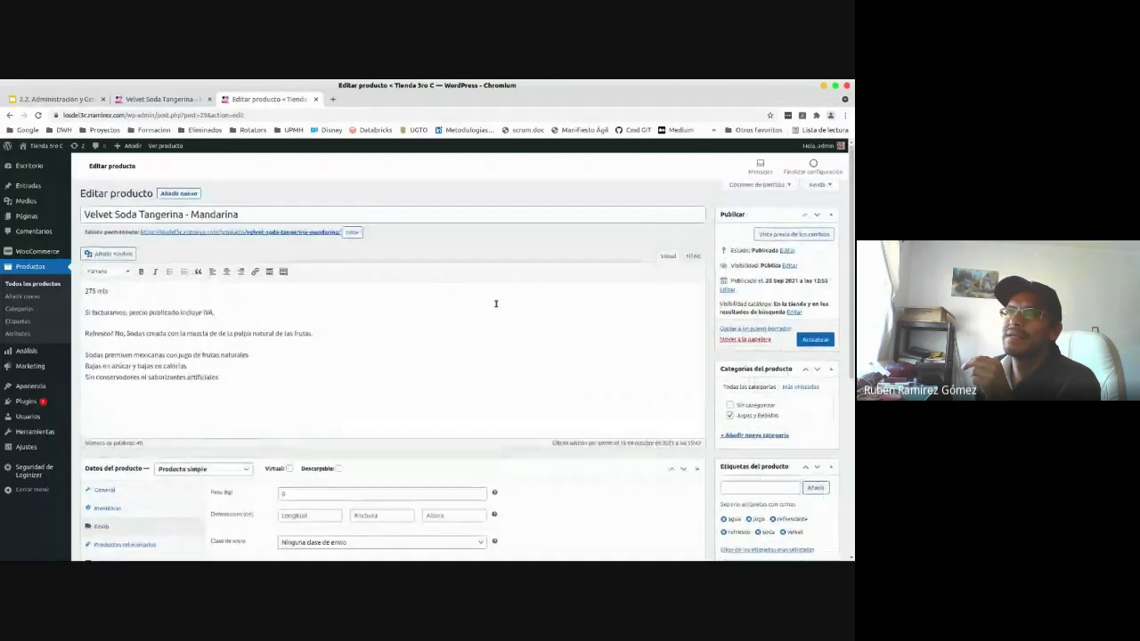
double_click(213, 377)
click(232, 378)
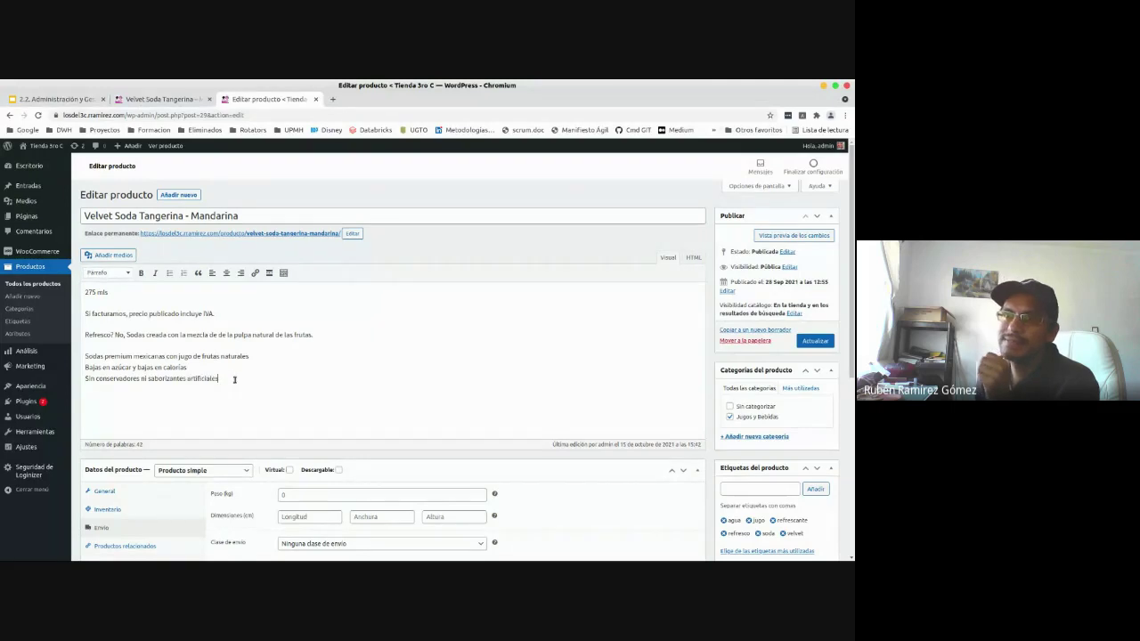
Put the cursor after 'artificiales' and switch to the Atributos de Productos slide
scroll(229, 384, down, 3)
scroll(228, 384, down, 2)
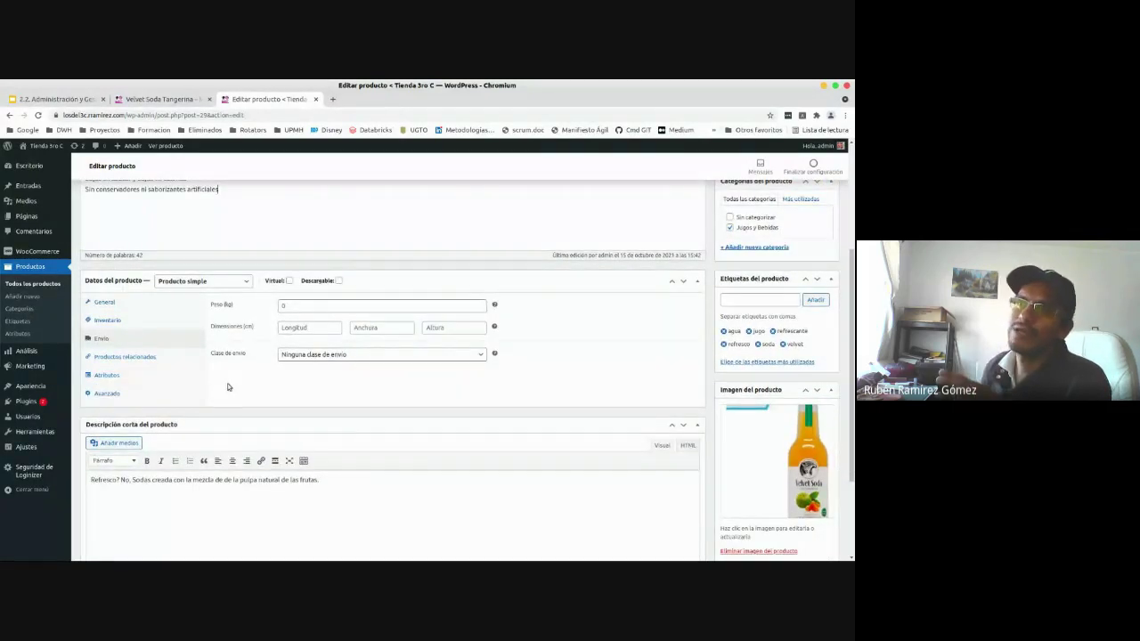
scroll(227, 387, up, 5)
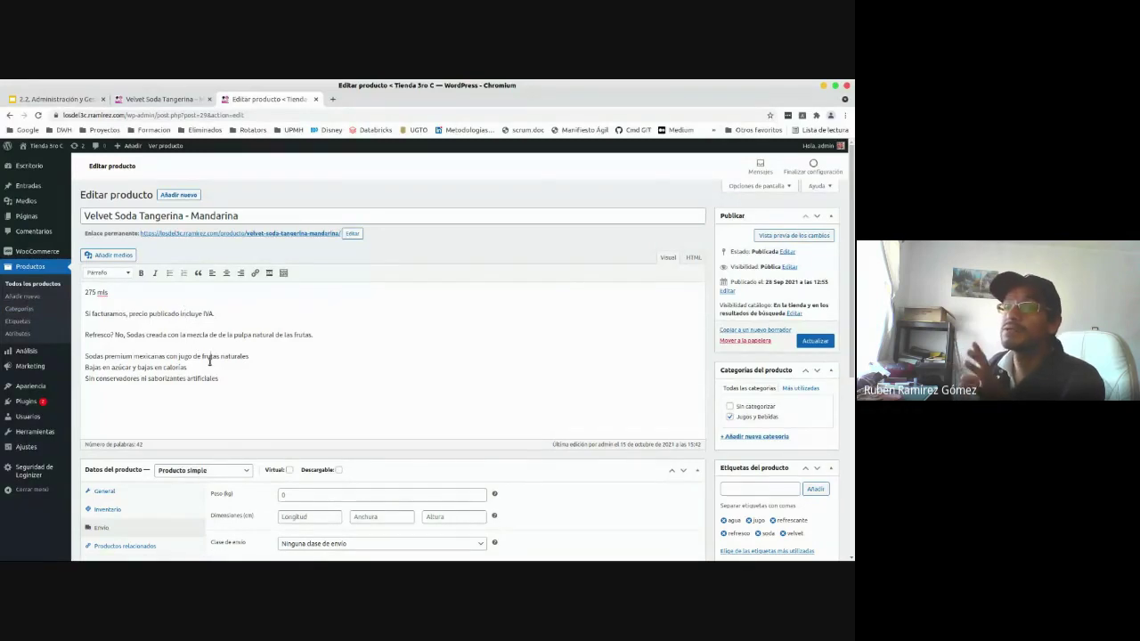
scroll(203, 374, down, 2)
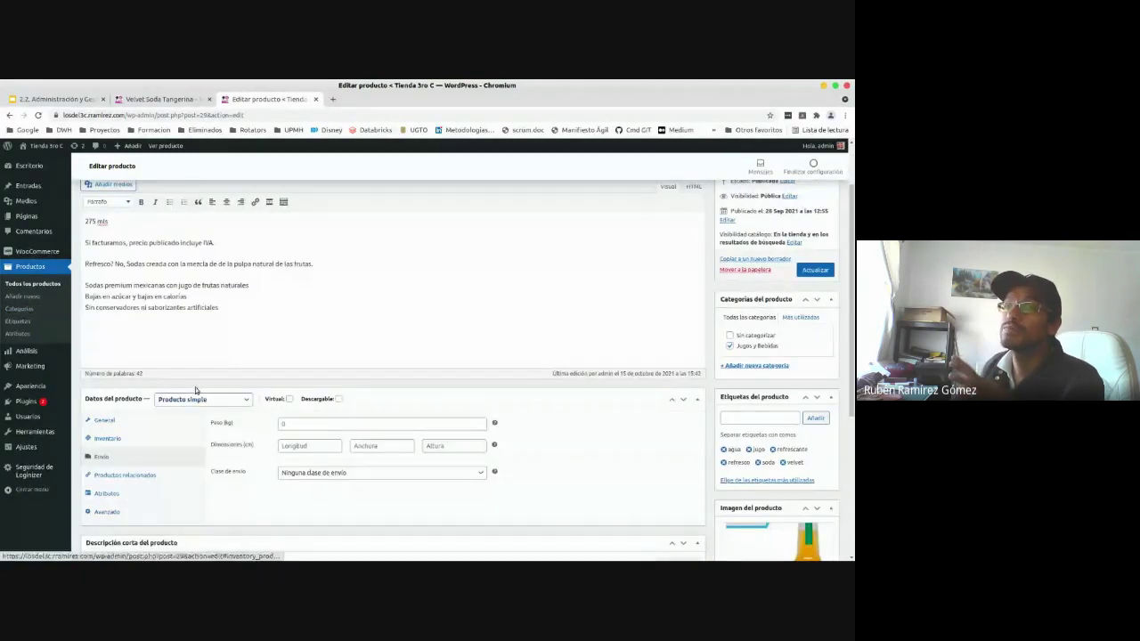
click(410, 311)
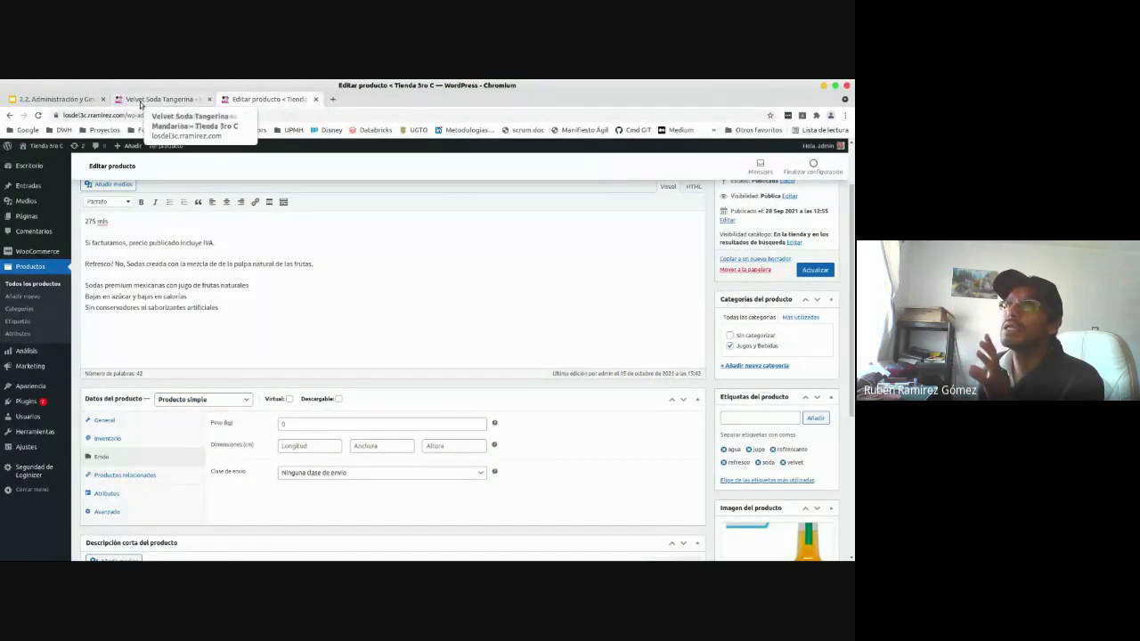
click(62, 101)
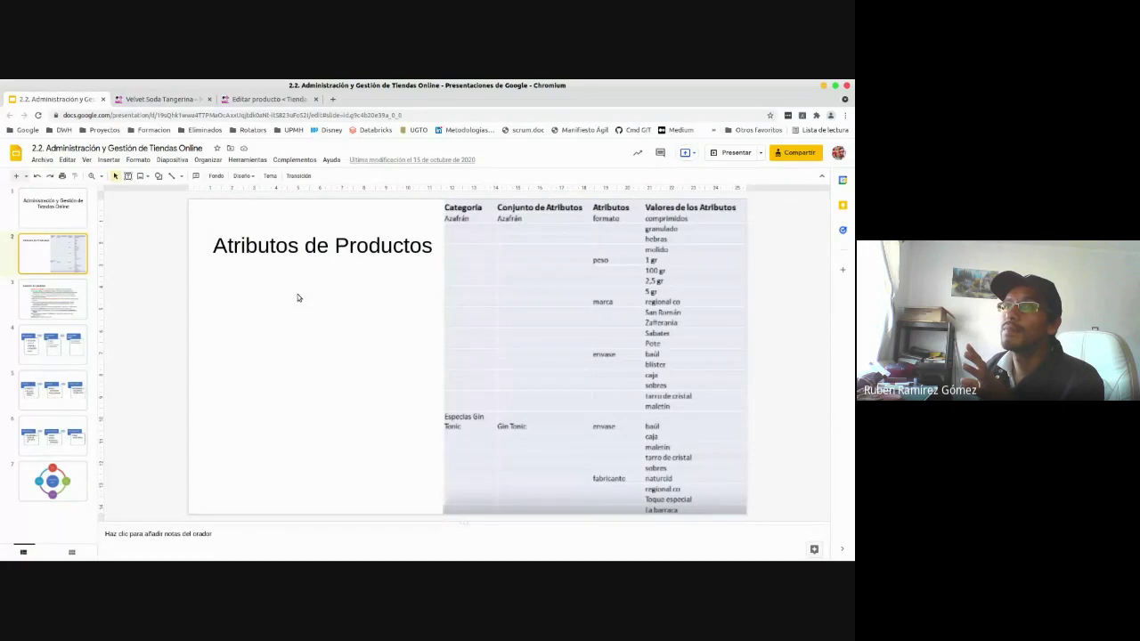